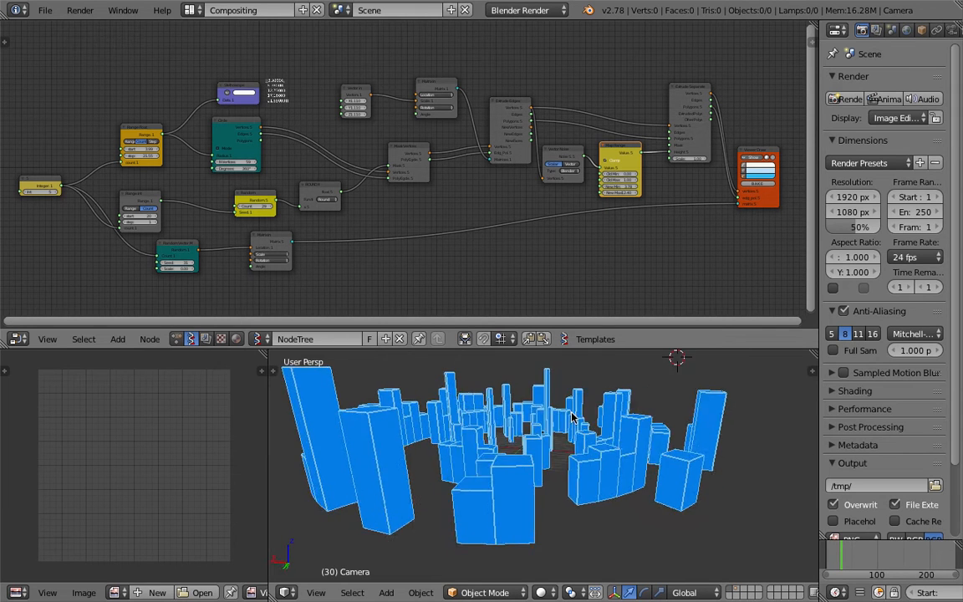
# Examine the circular city model and its node tree from several angles and zoom levels
pyautogui.moveTo(651, 429); pyautogui.dragTo(506, 415, button='middle')
pyautogui.scroll(3, 558, 416)
pyautogui.moveTo(485, 280); pyautogui.dragTo(481, 285, button='middle')
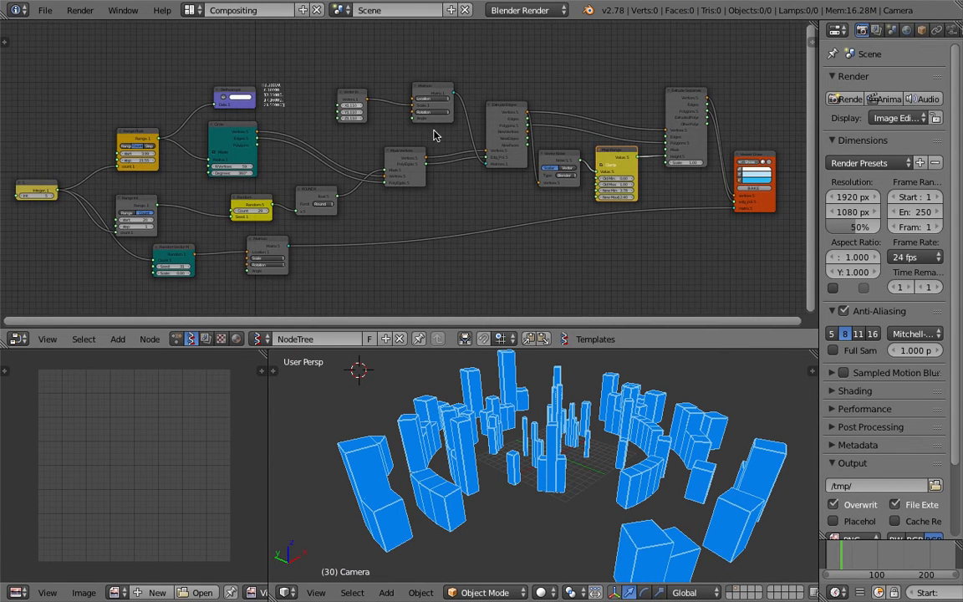
pyautogui.moveTo(333, 143); pyautogui.dragTo(468, 119, button='middle')
pyautogui.scroll(5, 380, 119)
pyautogui.scroll(-3, 361, 125)
pyautogui.moveTo(383, 143); pyautogui.dragTo(341, 157, button='middle')
pyautogui.moveTo(587, 444); pyautogui.dragTo(620, 476, button='middle')
pyautogui.moveTo(299, 126); pyautogui.dragTo(330, 115, button='middle')
pyautogui.scroll(2, 307, 135)
# Shift the Range Int node slightly and make the node editor area a little taller
pyautogui.moveTo(215, 175); pyautogui.dragTo(244, 165)
pyautogui.moveTo(244, 170); pyautogui.dragTo(308, 177, button='middle')
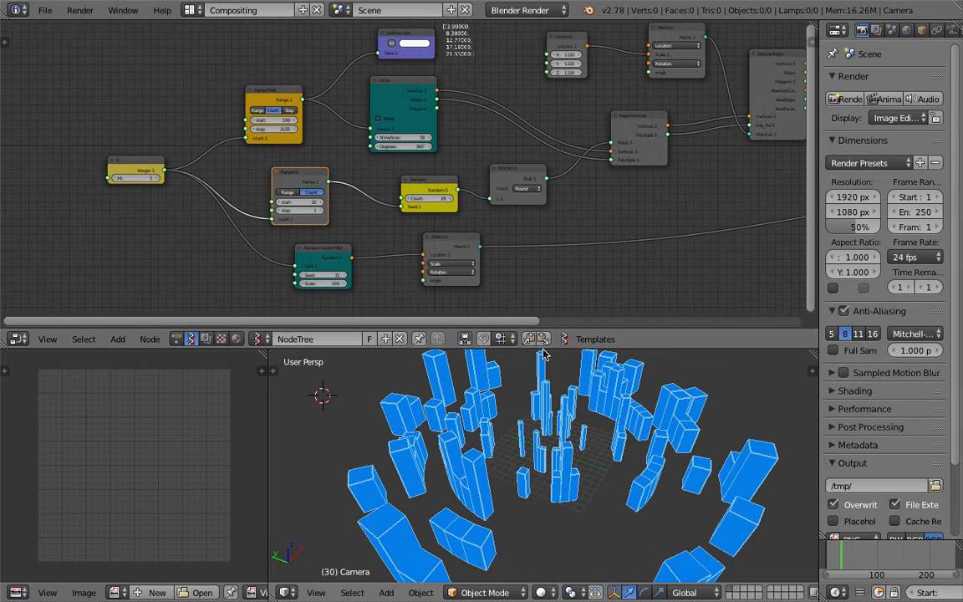
pyautogui.moveTo(544, 348); pyautogui.dragTo(545, 364)
pyautogui.moveTo(564, 415); pyautogui.dragTo(583, 424, button='middle')
pyautogui.scroll(-4, 580, 426)
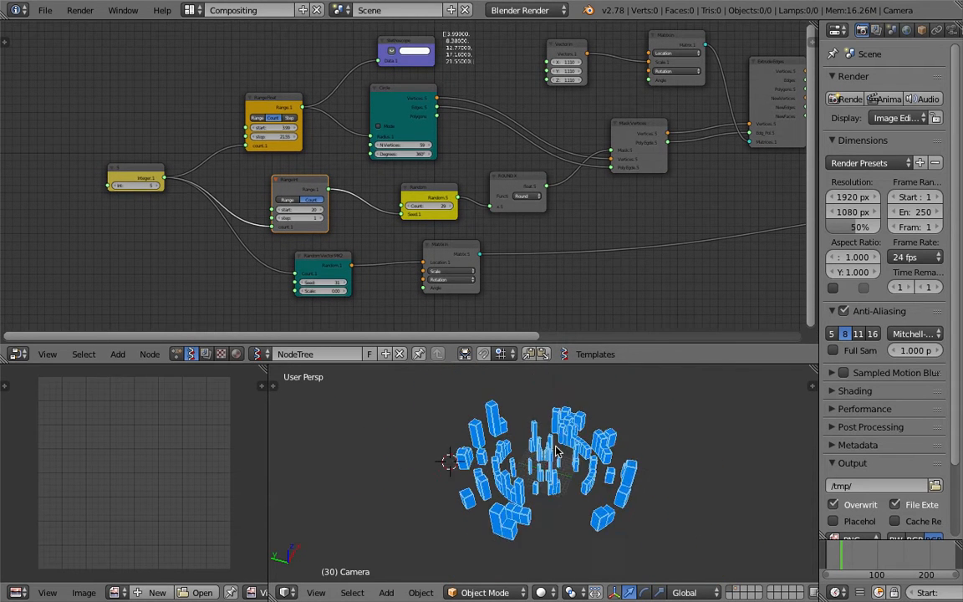
pyautogui.scroll(5, 556, 443)
pyautogui.scroll(-1, 207, 215)
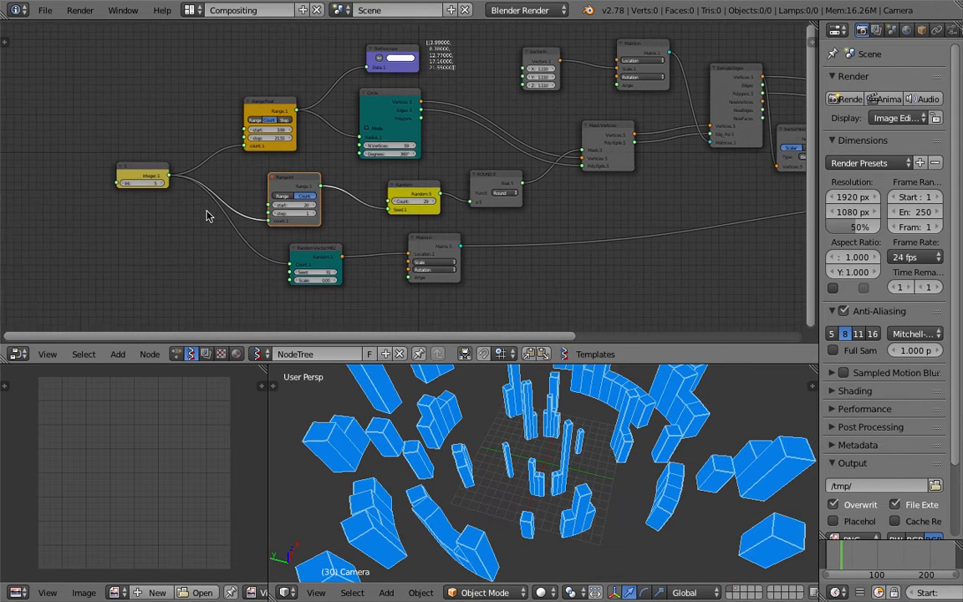
pyautogui.moveTo(207, 215); pyautogui.dragTo(202, 215, button='middle')
pyautogui.scroll(-3, 565, 497)
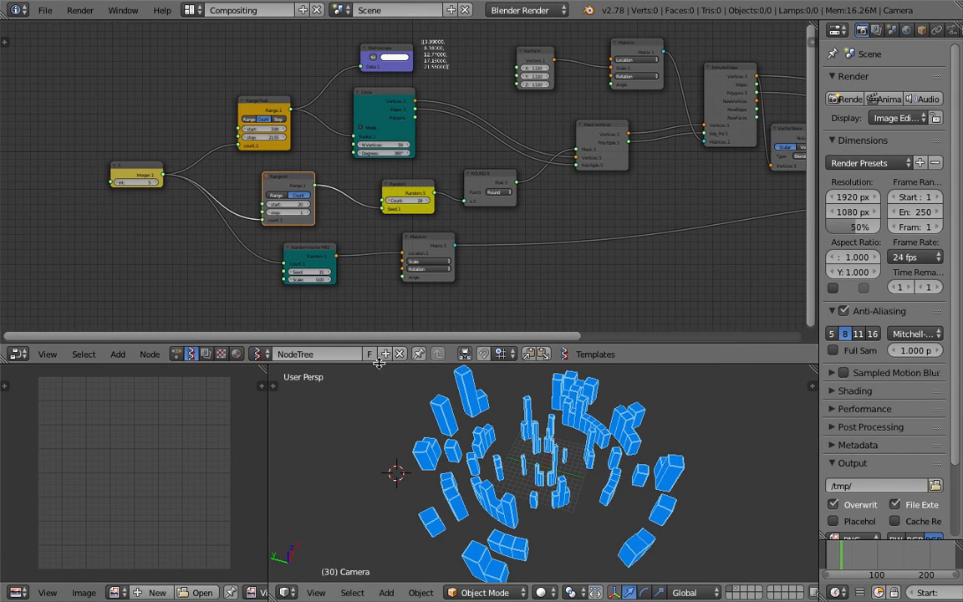
# Set the integer node that drives the number of rings to 7 and move it slightly away from the other nodes
pyautogui.click(156, 184)
pyautogui.click(155, 184)
pyautogui.click(156, 183)
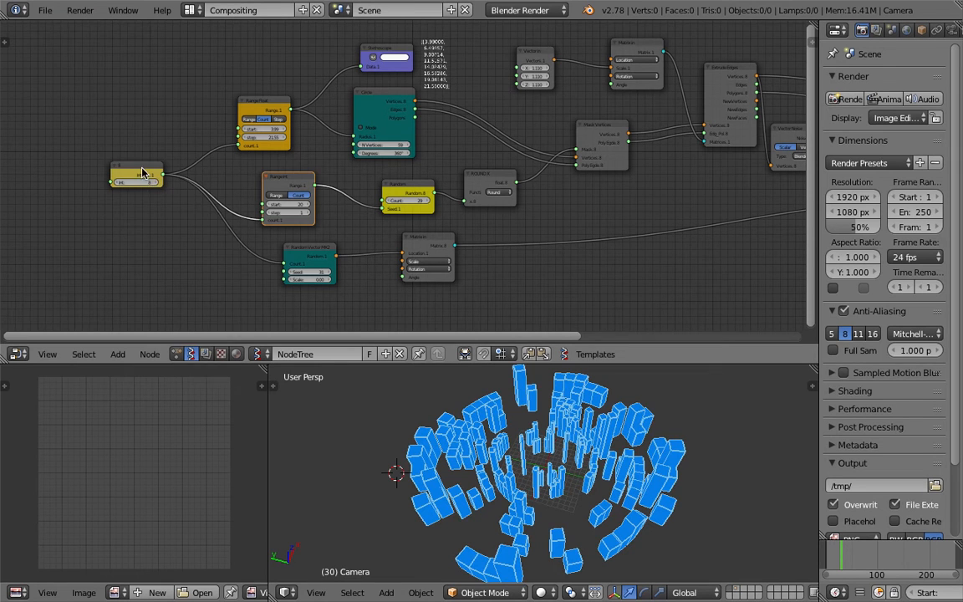
pyautogui.moveTo(138, 176); pyautogui.dragTo(121, 173)
pyautogui.click(101, 180)
pyautogui.click(516, 430)
pyautogui.moveTo(516, 430); pyautogui.dragTo(569, 468, button='middle')
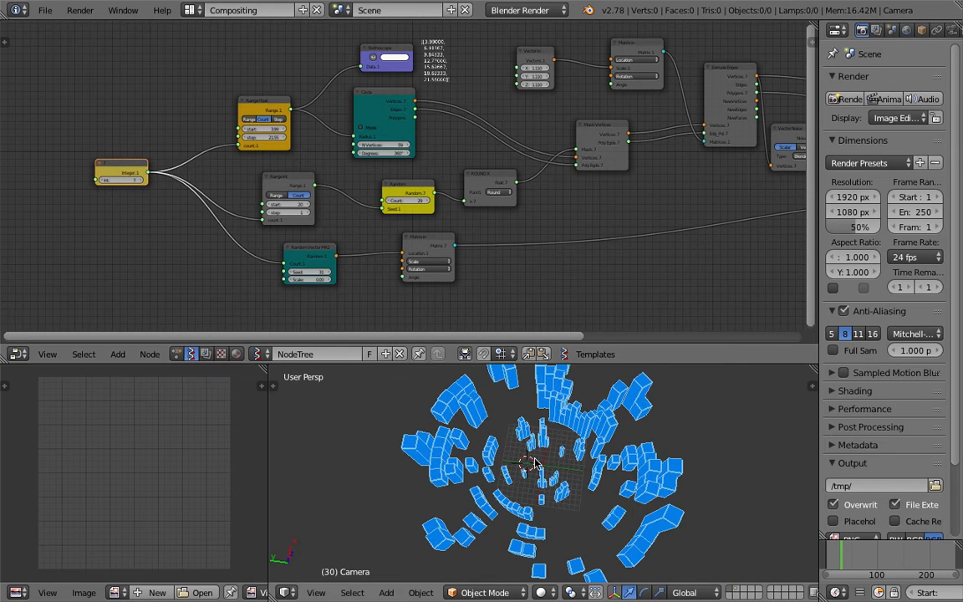
# Set the Range Float node's start to 7.29 and its stop to 35.14
pyautogui.scroll(2, 242, 131)
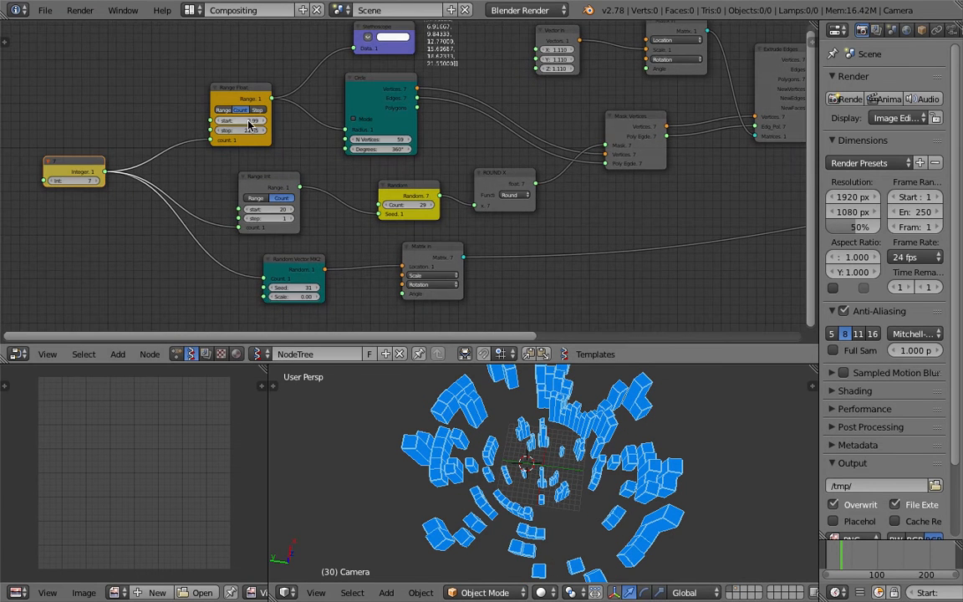
pyautogui.moveTo(242, 120); pyautogui.dragTo(308, 121)
pyautogui.moveTo(242, 131); pyautogui.dragTo(600, 512)
pyautogui.scroll(-3, 600, 512)
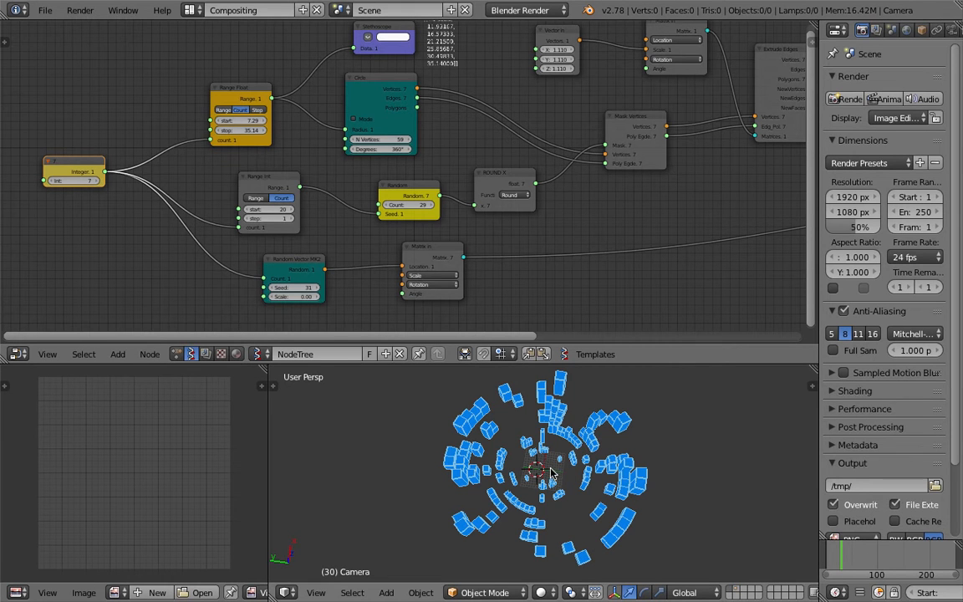
# Raise the integer node's value to 16 and check the denser city rings
pyautogui.click(95, 181)
pyautogui.click(95, 182)
pyautogui.click(95, 181)
pyautogui.click(95, 182)
pyautogui.click(95, 182)
pyautogui.click(95, 181)
pyautogui.click(96, 181)
pyautogui.click(96, 181)
pyautogui.click(95, 181)
pyautogui.moveTo(563, 510); pyautogui.dragTo(569, 449, button='middle')
# Set the Circle node's N Vertices to 3, and raise it to 5
pyautogui.scroll(2, 559, 462)
pyautogui.scroll(4, 423, 209)
pyautogui.moveTo(407, 188); pyautogui.dragTo(309, 191, button='middle')
pyautogui.moveTo(288, 138); pyautogui.dragTo(282, 137)
pyautogui.click(286, 139)
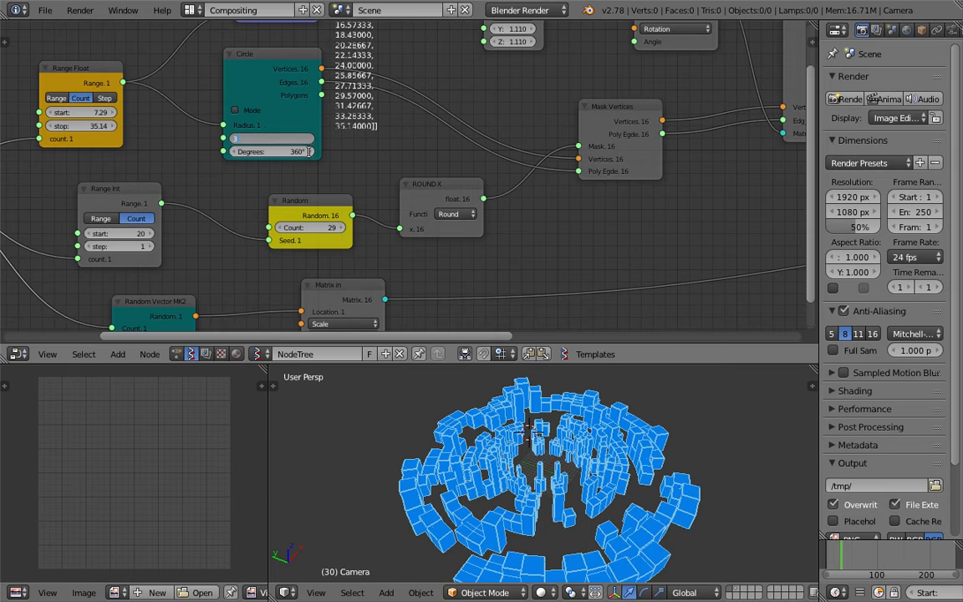
pyautogui.write('3')
pyautogui.press('Return')
pyautogui.moveTo(468, 417); pyautogui.dragTo(463, 456, button='middle')
pyautogui.click(311, 140)
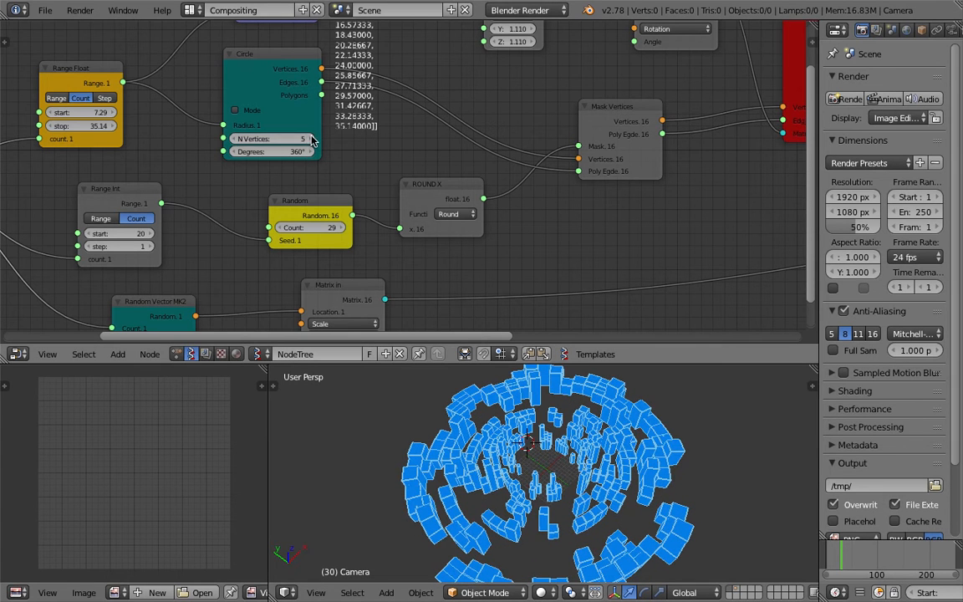
pyautogui.click(312, 139)
# Set the Random node's count to 12
pyautogui.moveTo(647, 46); pyautogui.dragTo(587, 82, button='middle')
pyautogui.scroll(-3, 587, 82)
pyautogui.moveTo(353, 250); pyautogui.dragTo(401, 191, button='middle')
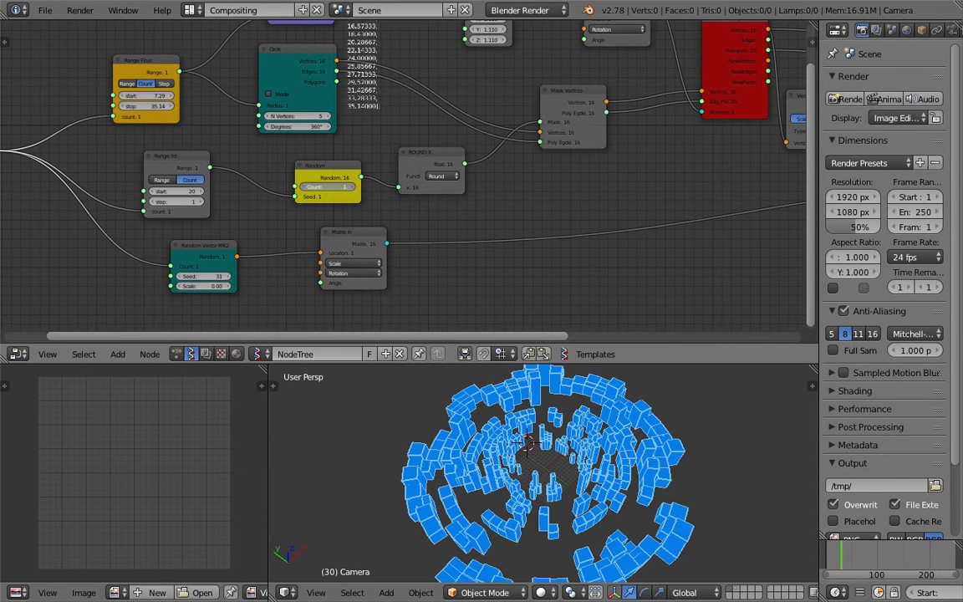
pyautogui.scroll(-3, 298, 151)
pyautogui.moveTo(298, 151); pyautogui.dragTo(343, 163, button='middle')
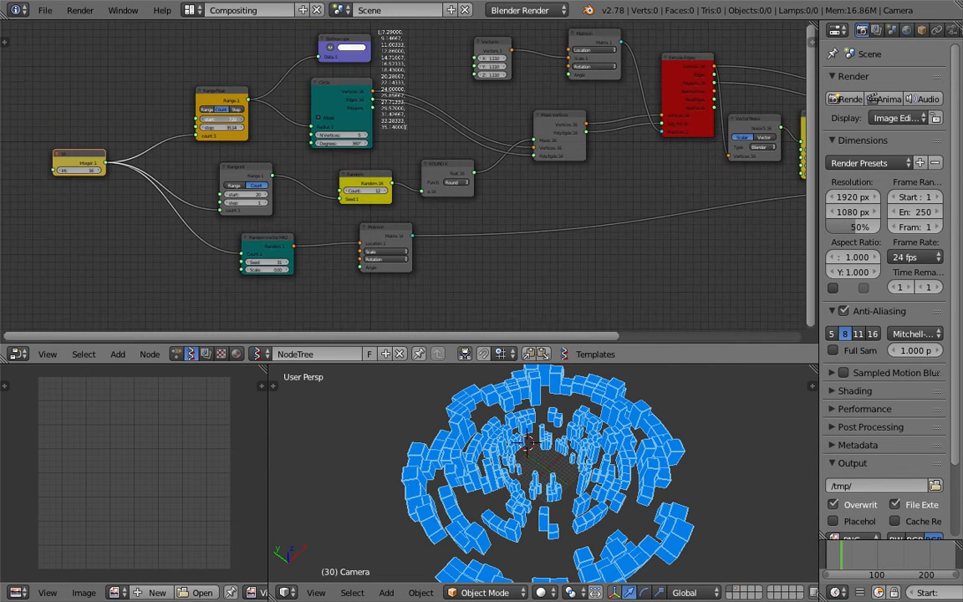
# Inspect the nodes around the red Extrude Edges node, including Mask Vertices, Vector Noise and Map Range
pyautogui.moveTo(547, 124); pyautogui.dragTo(341, 146, button='middle')
pyautogui.scroll(1, 552, 169)
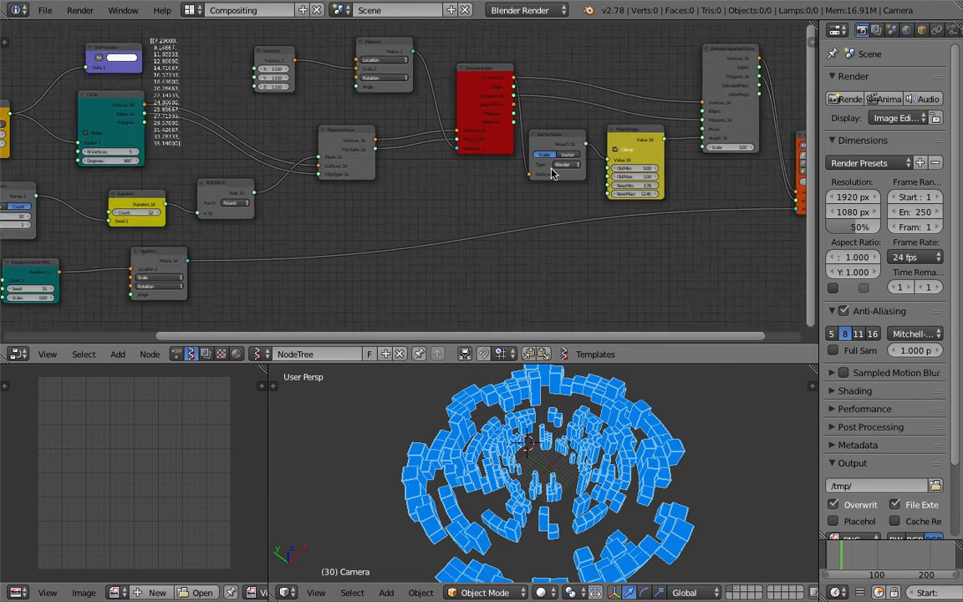
pyautogui.scroll(1, 535, 174)
pyautogui.moveTo(576, 179); pyautogui.dragTo(467, 189, button='middle')
pyautogui.scroll(1, 467, 193)
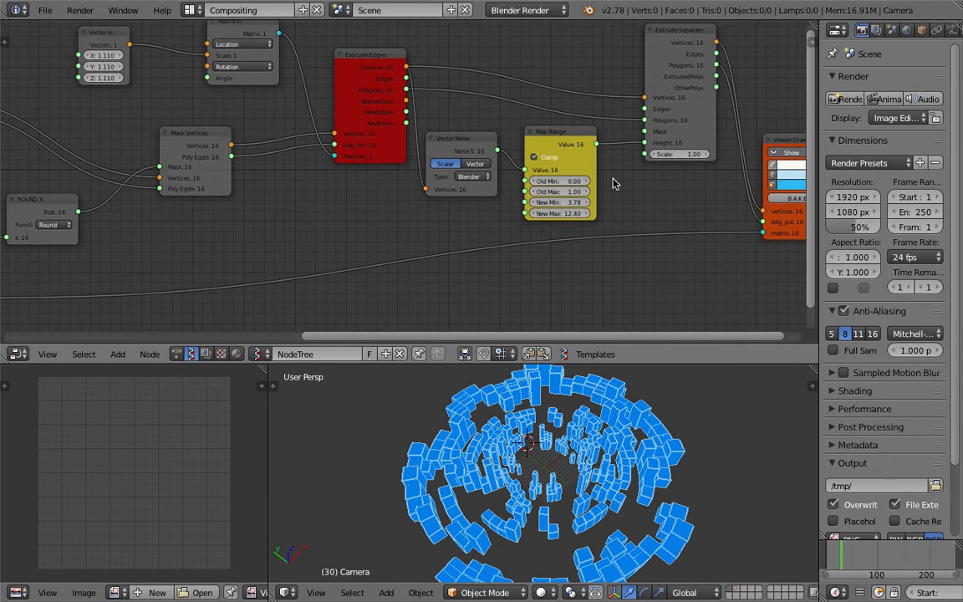
pyautogui.scroll(-1, 577, 188)
pyautogui.moveTo(361, 206); pyautogui.dragTo(587, 219, button='middle')
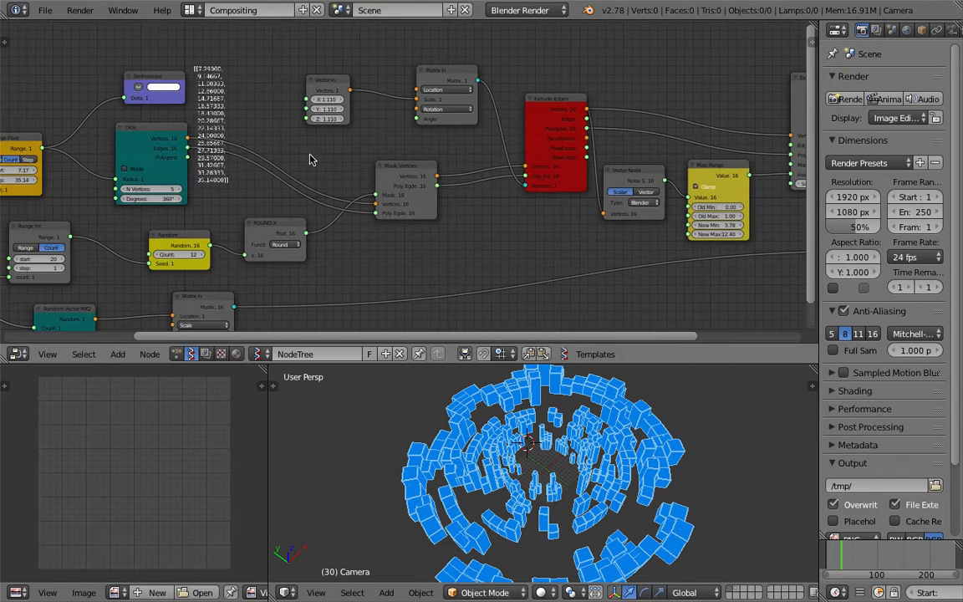
# Set the Circle node's N Vertices to 14 and the Random node's count to 26, shifting the Extrude Edges node slightly
pyautogui.moveTo(308, 160); pyautogui.dragTo(426, 159, button='middle')
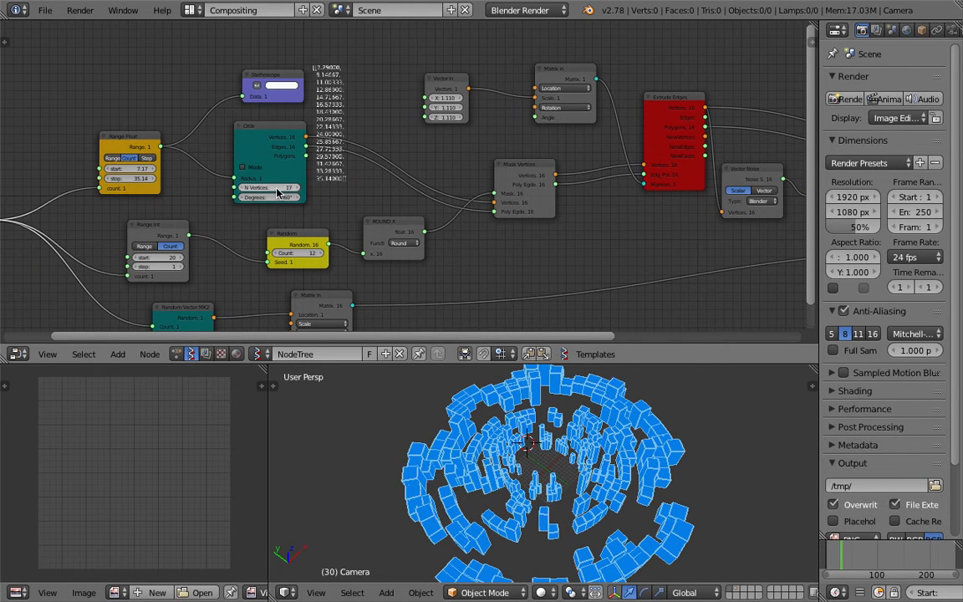
pyautogui.moveTo(442, 153); pyautogui.dragTo(371, 137, button='middle')
pyautogui.moveTo(593, 90); pyautogui.dragTo(574, 93)
pyautogui.moveTo(338, 232); pyautogui.dragTo(337, 219, button='middle')
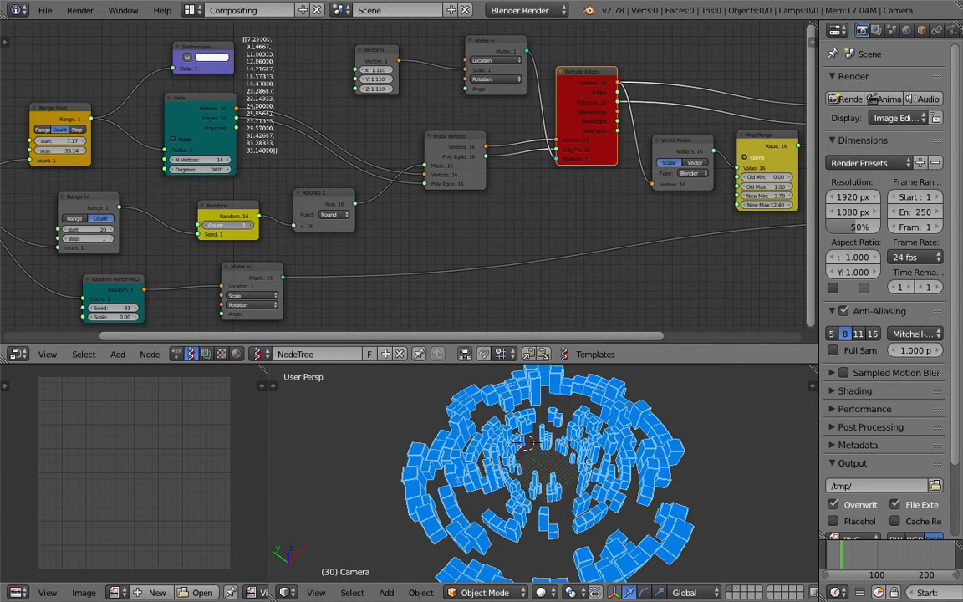
pyautogui.moveTo(120, 254); pyautogui.dragTo(208, 238, button='middle')
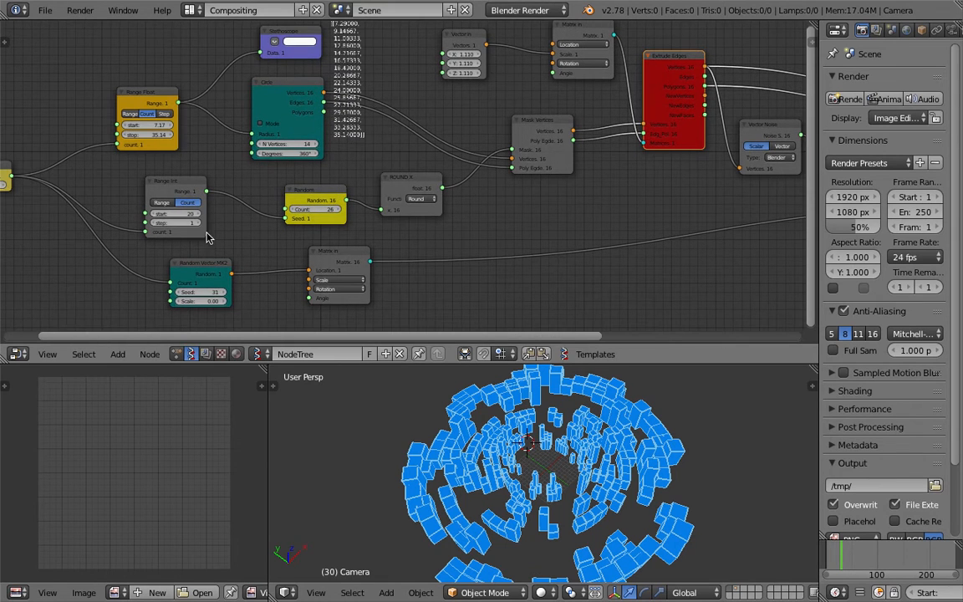
# Set the Range Int node's step to 1 and its start to 194
pyautogui.moveTo(173, 223)
pyautogui.mouseDown()
pyautogui.moveTo(197, 223)
pyautogui.moveTo(180, 223)
pyautogui.mouseUp()
pyautogui.moveTo(181, 222); pyautogui.dragTo(349, 212, button='middle')
pyautogui.scroll(6, 349, 213)
pyautogui.click(337, 233)
pyautogui.write('1')
pyautogui.click(422, 239)
pyautogui.moveTo(326, 222); pyautogui.dragTo(457, 222)
pyautogui.scroll(-3, 696, 492)
pyautogui.moveTo(591, 479); pyautogui.dragTo(540, 487, button='middle')
# Set the Map Range node's New Min to 4.17 and New Max to 40.21 to vary the building heights
pyautogui.moveTo(587, 230); pyautogui.dragTo(524, 227, button='middle')
pyautogui.scroll(-5, 580, 210)
pyautogui.moveTo(656, 168); pyautogui.dragTo(380, 193, button='middle')
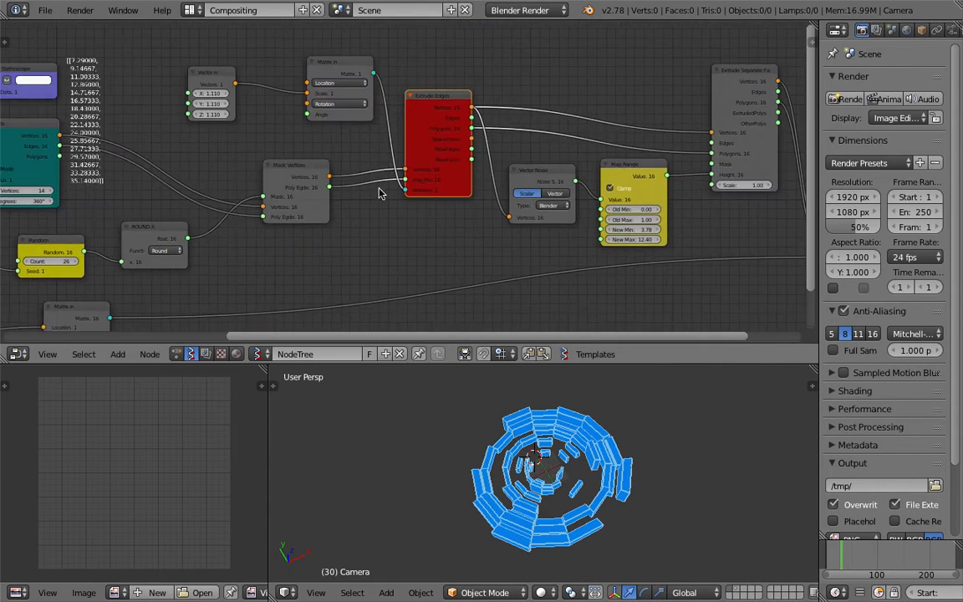
pyautogui.scroll(1, 442, 101)
pyautogui.moveTo(570, 194); pyautogui.dragTo(458, 189, button='middle')
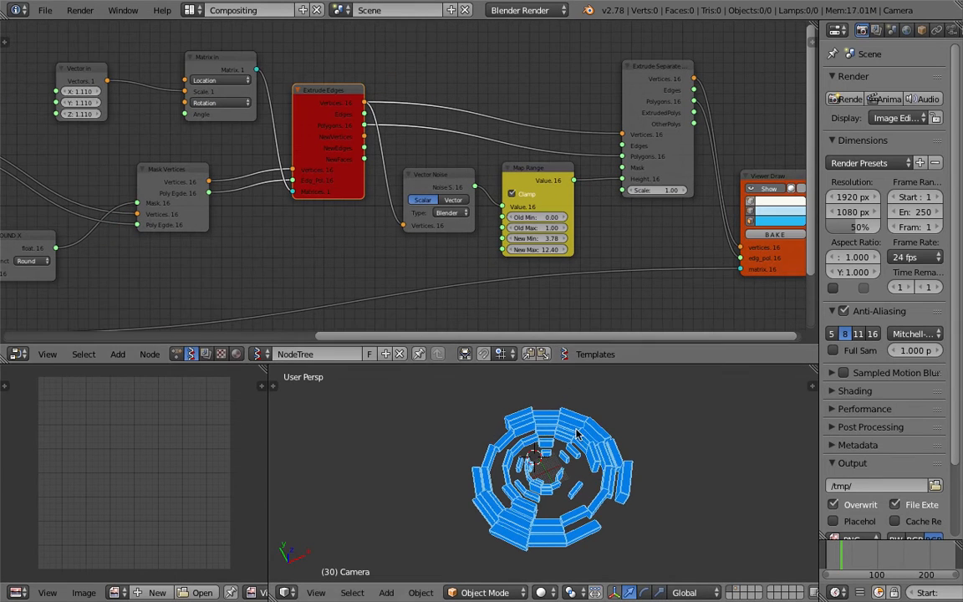
pyautogui.moveTo(538, 238); pyautogui.dragTo(936, 250)
pyautogui.moveTo(611, 537); pyautogui.dragTo(472, 443, button='middle')
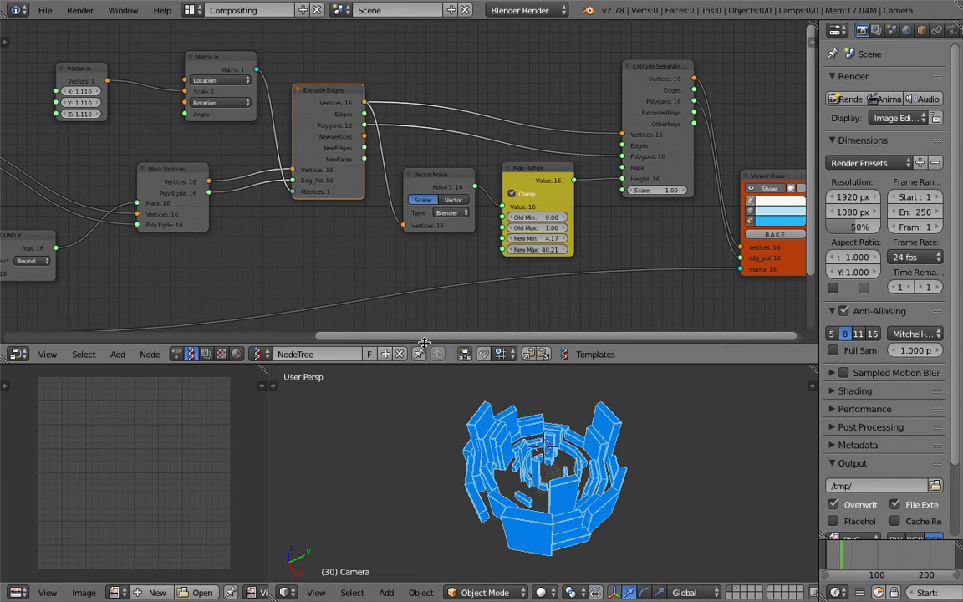
# Reposition the Vector Noise node, try the Voronoi_Crackle noise type, and settle on Newperlin
pyautogui.moveTo(447, 182); pyautogui.dragTo(434, 171)
pyautogui.click(439, 202)
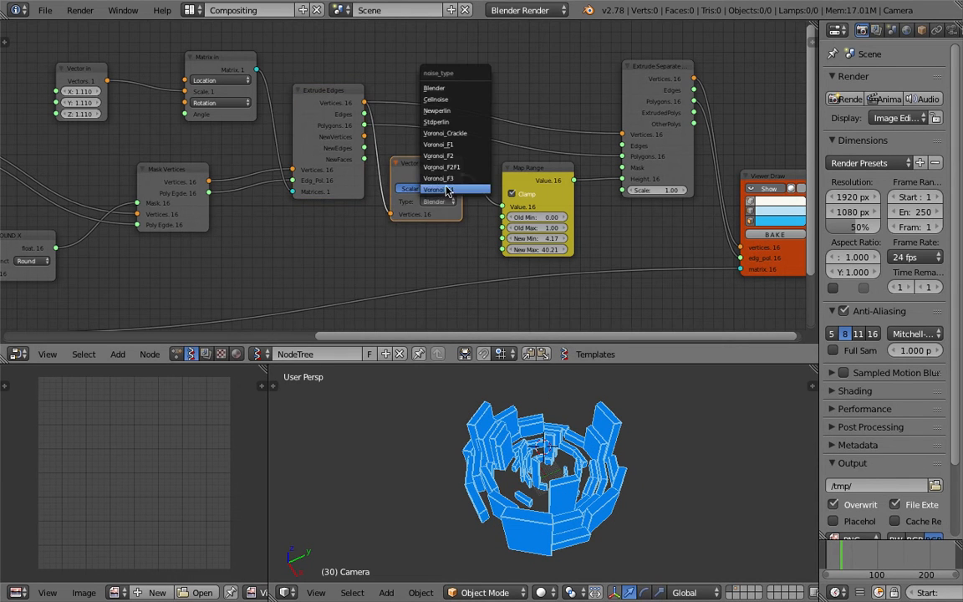
pyautogui.click(409, 161)
pyautogui.moveTo(620, 506); pyautogui.dragTo(471, 276, button='middle')
pyautogui.click(436, 202)
pyautogui.click(414, 127)
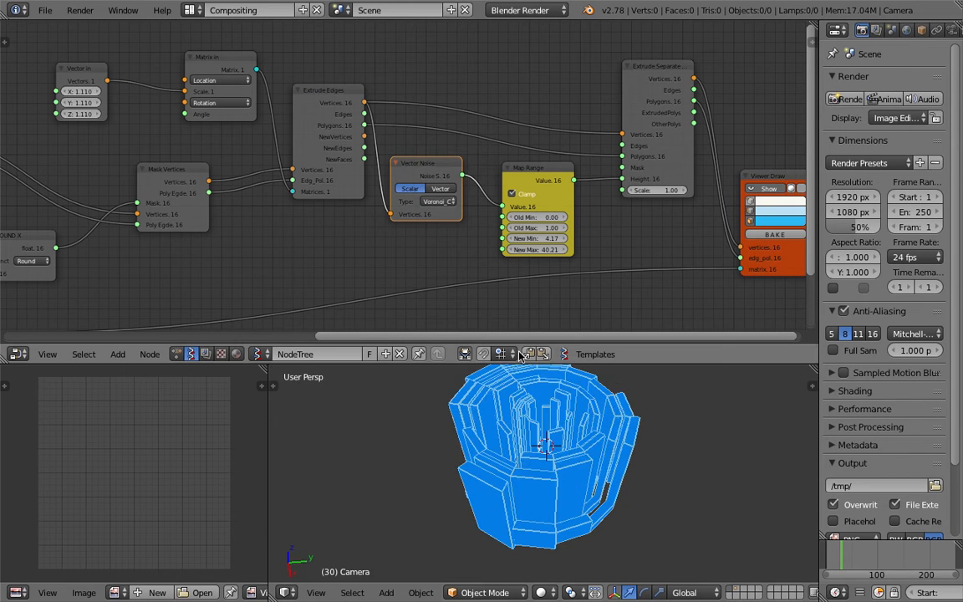
pyautogui.click(437, 202)
pyautogui.click(447, 111)
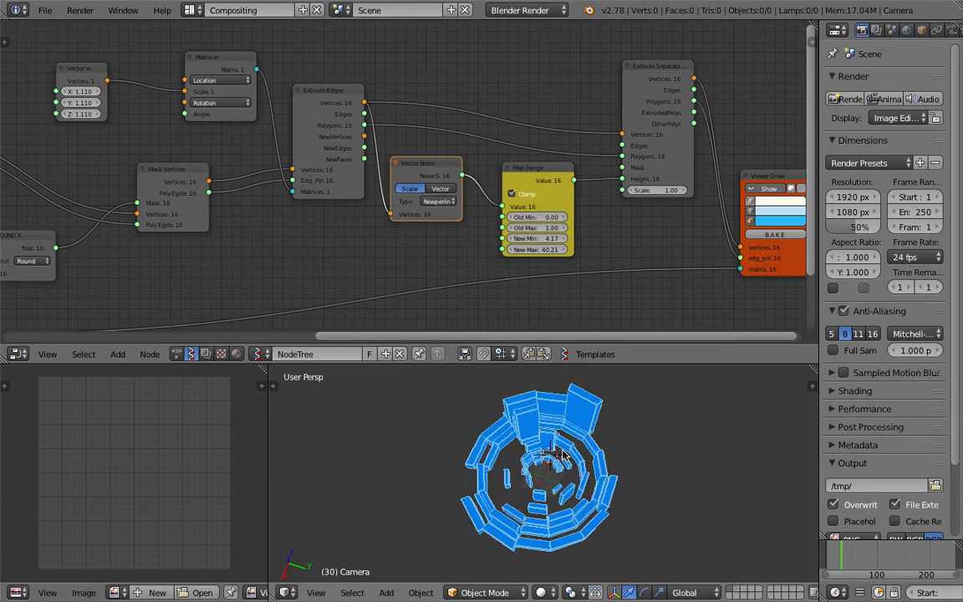
# Set the Map Range node's New Min to 5.19 and New Max to 41.08
pyautogui.moveTo(548, 235); pyautogui.dragTo(555, 250)
pyautogui.moveTo(644, 455); pyautogui.dragTo(625, 460, button='middle')
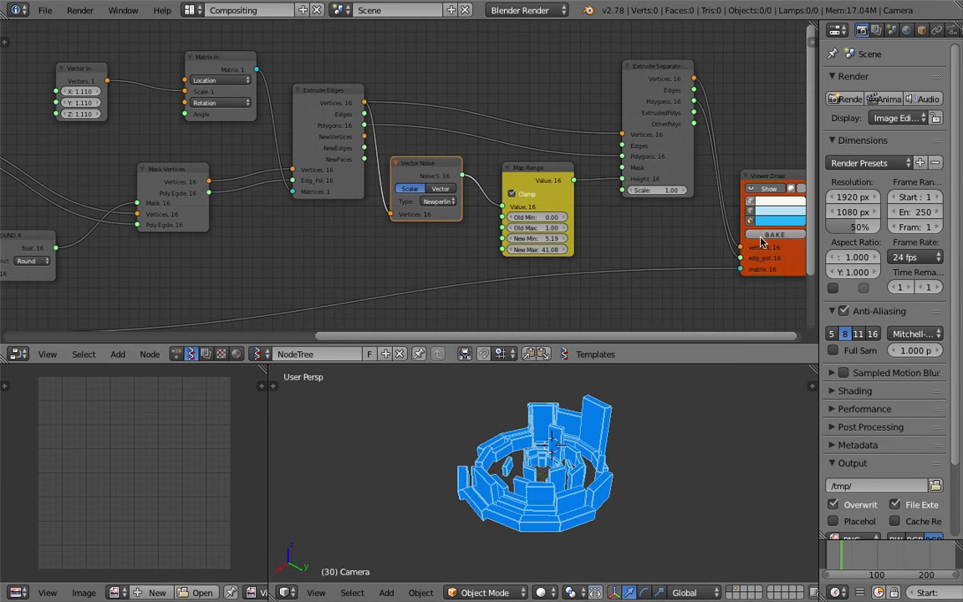
# Review the whole node tree from the Viewer Draw node back to the integer node
pyautogui.moveTo(766, 173); pyautogui.dragTo(674, 140, button='middle')
pyautogui.scroll(-2, 420, 161)
pyautogui.moveTo(421, 162); pyautogui.dragTo(444, 164, button='middle')
pyautogui.moveTo(564, 160)
pyautogui.mouseDown()
pyautogui.moveTo(594, 160)
pyautogui.moveTo(573, 160)
pyautogui.mouseUp()
pyautogui.moveTo(547, 194); pyautogui.dragTo(477, 171, button='middle')
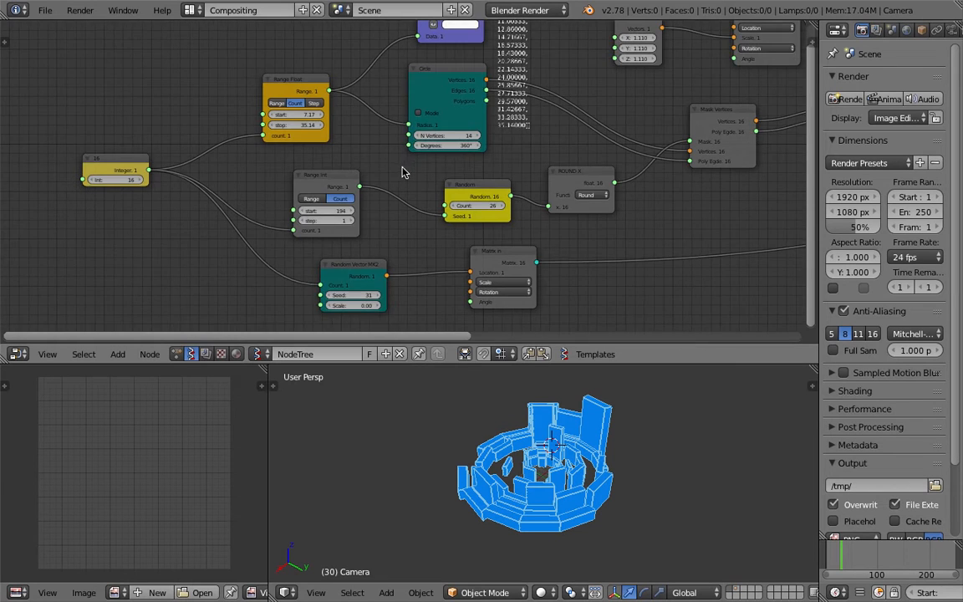
pyautogui.moveTo(405, 166); pyautogui.dragTo(355, 204, button='middle')
pyautogui.scroll(-1, 354, 204)
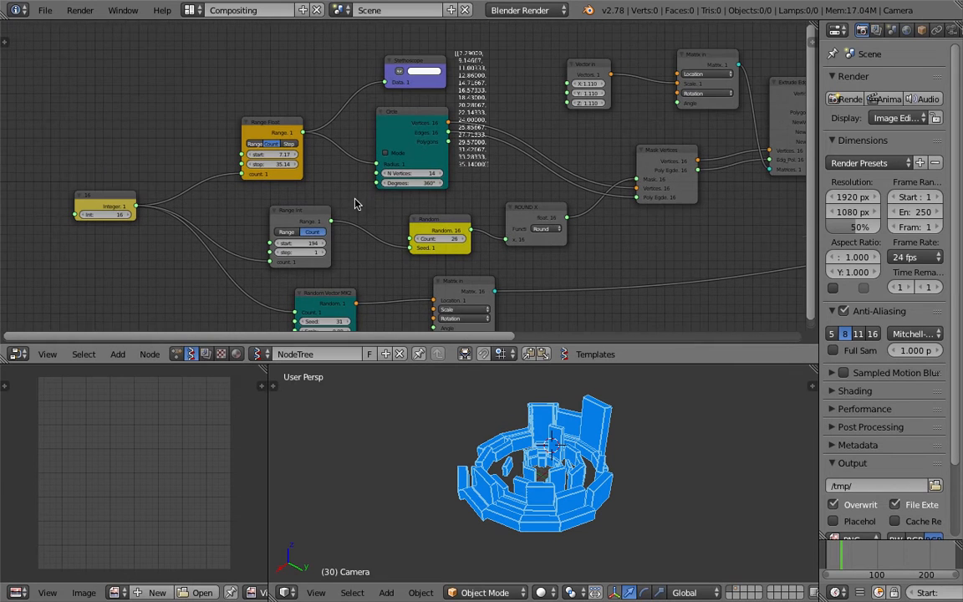
# Start a new file with the default startup scene
pyautogui.click(47, 12)
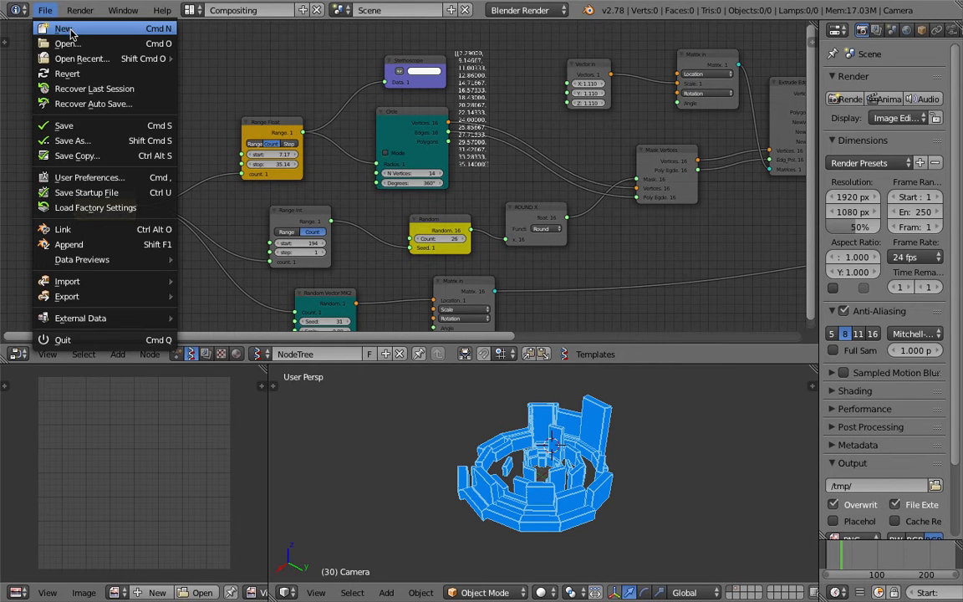
pyautogui.click(64, 29)
pyautogui.click(74, 40)
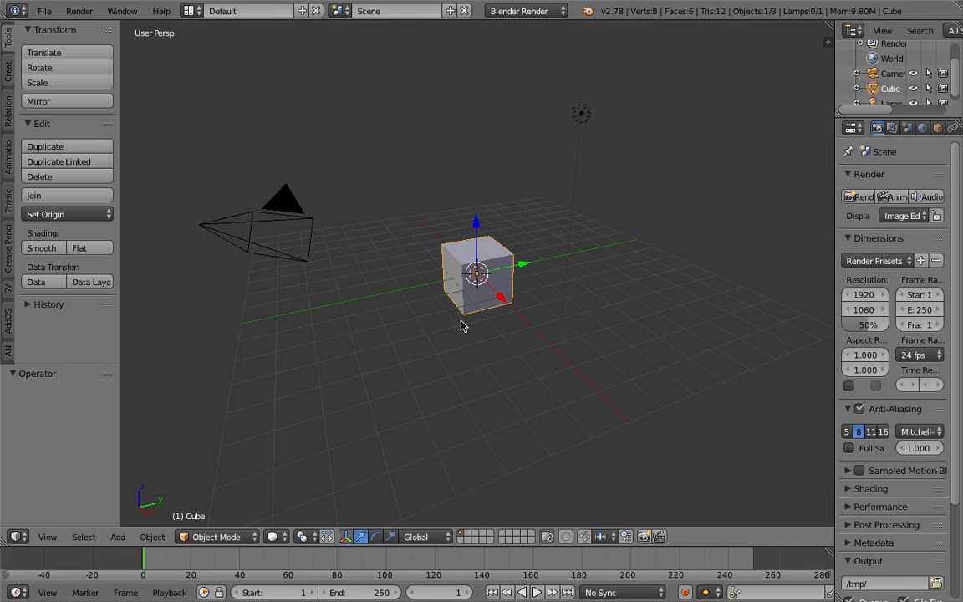
# Save the new file to the Desktop as sv_circular_city_demo_001.blend
pyautogui.click(45, 11)
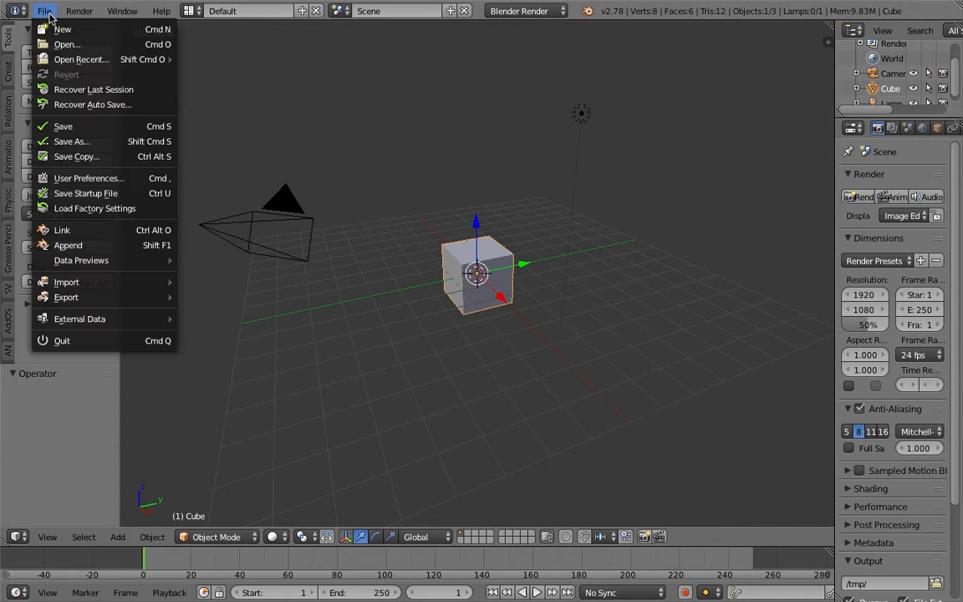
pyautogui.click(74, 127)
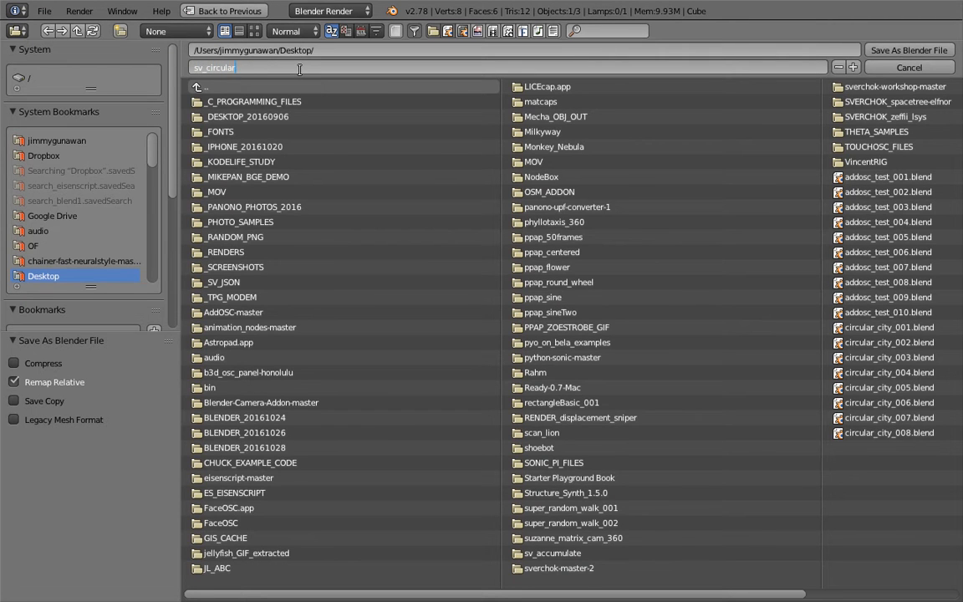
pyautogui.write('01')
pyautogui.press('Return')
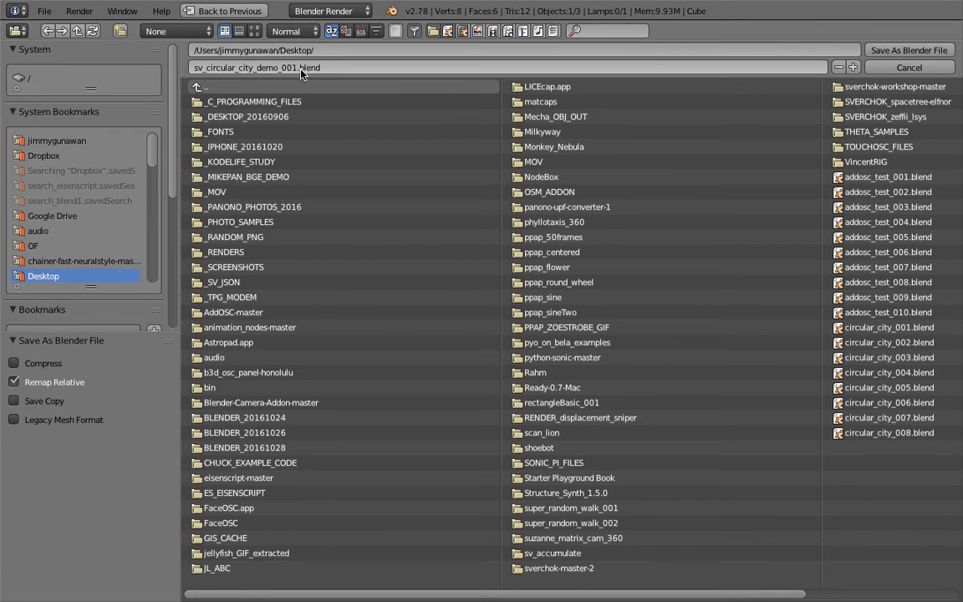
pyautogui.click(889, 49)
pyautogui.moveTo(549, 329); pyautogui.dragTo(193, 112, button='middle')
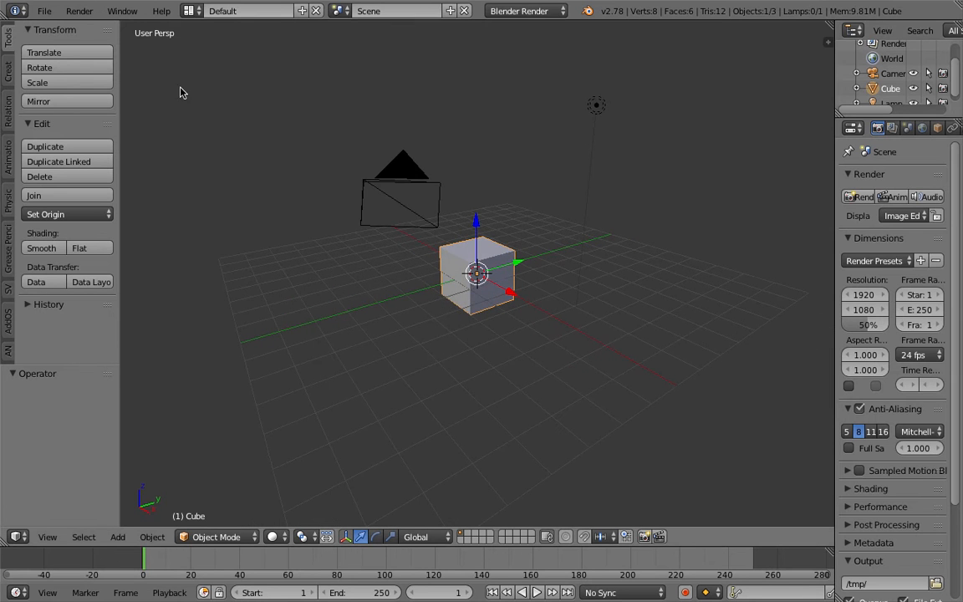
pyautogui.moveTo(428, 265); pyautogui.dragTo(599, 163, button='middle')
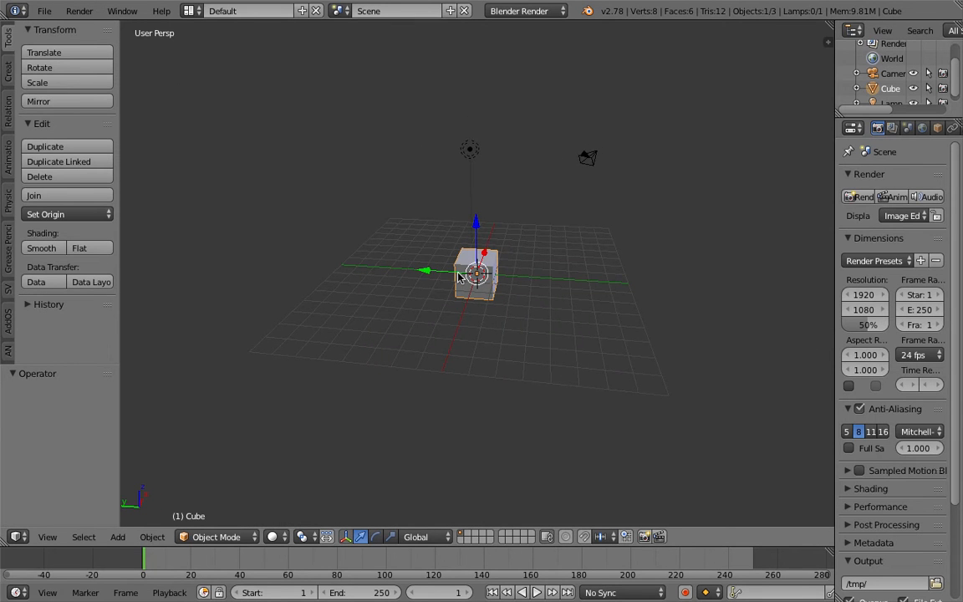
# Select the camera and the lamp and move both to layer 2
pyautogui.moveTo(458, 278); pyautogui.dragTo(664, 262, button='middle')
pyautogui.rightClick(611, 167)
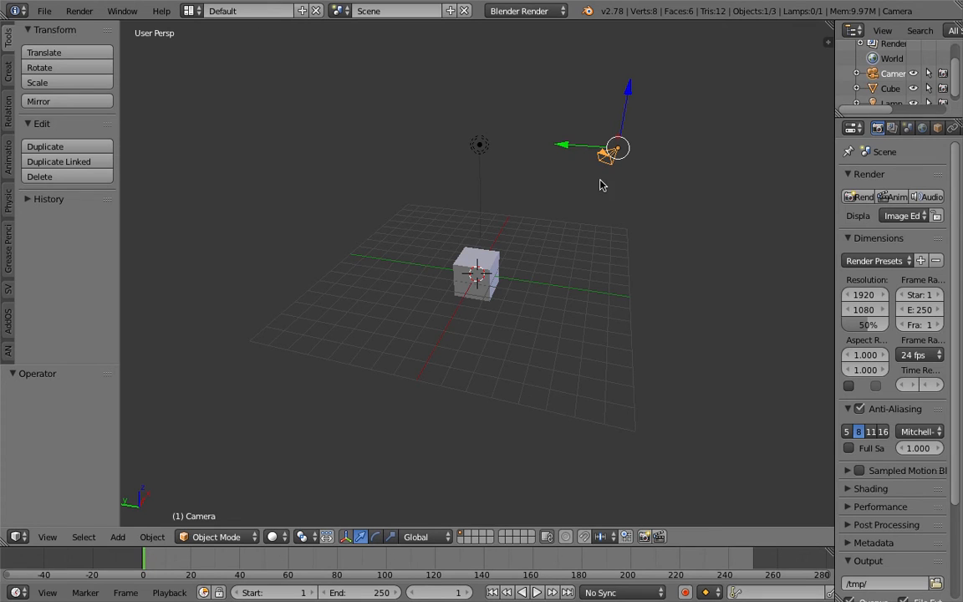
pyautogui.keyDown('shift'); pyautogui.rightClick(479, 145); pyautogui.keyUp('shift')
pyautogui.press('m')
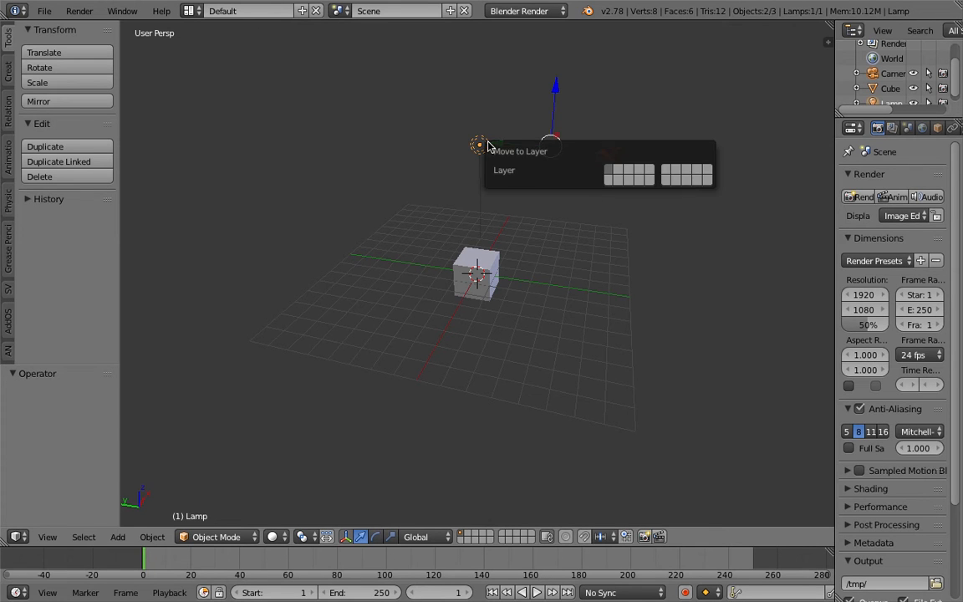
pyautogui.press('2')
# Delete the default cube from the scene
pyautogui.moveTo(564, 190); pyautogui.dragTo(498, 247, button='middle')
pyautogui.rightClick(473, 273)
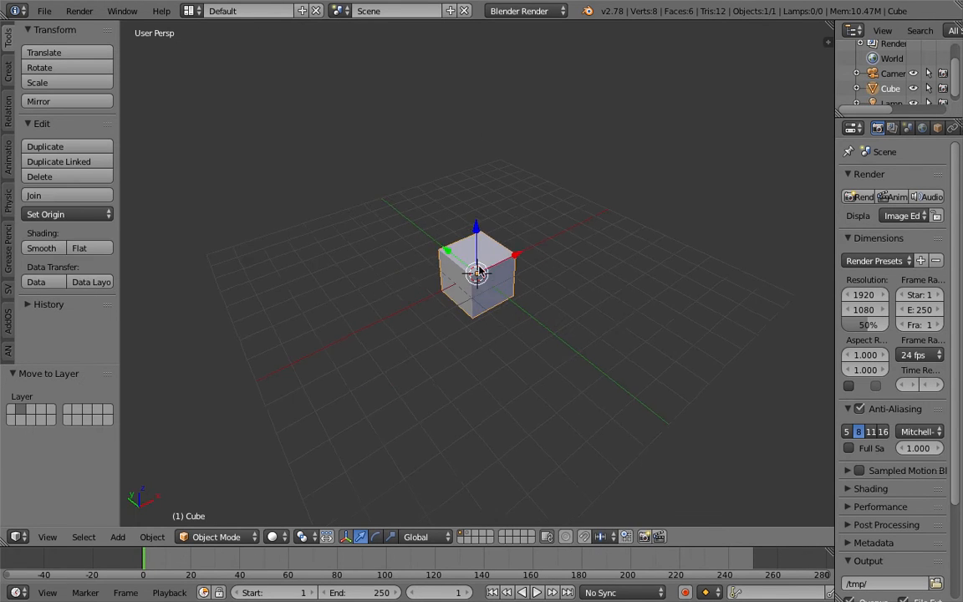
pyautogui.press('x')
pyautogui.click(464, 255)
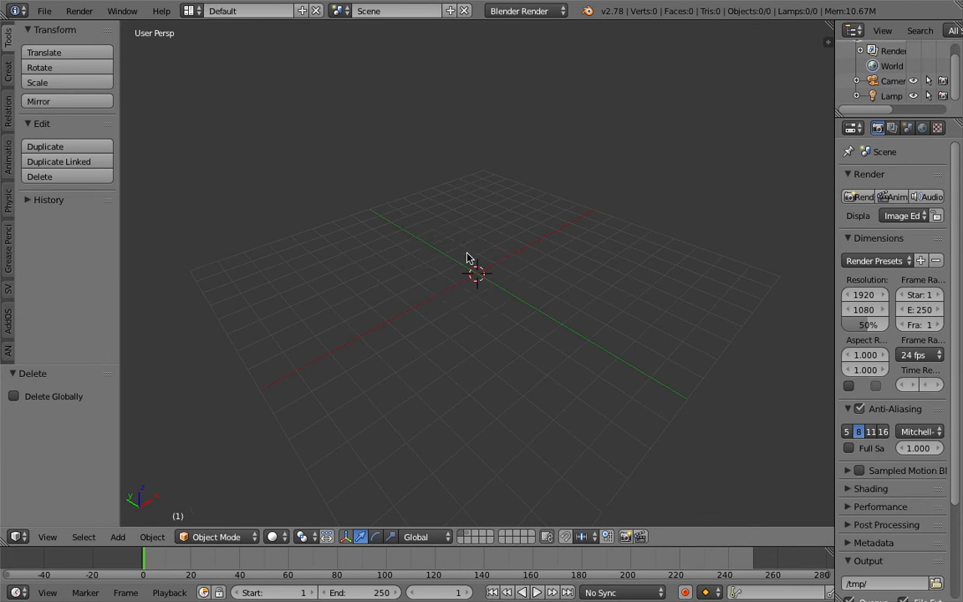
# Switch to the Compositing screen layout and slightly reduce the node editor's height
pyautogui.click(190, 11)
pyautogui.click(187, 55)
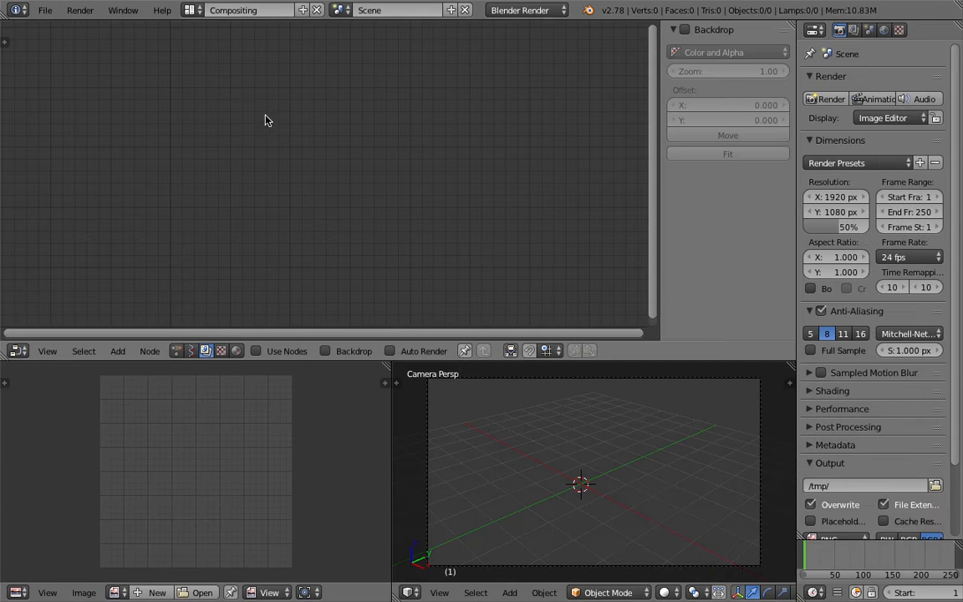
pyautogui.moveTo(456, 361); pyautogui.dragTo(458, 355)
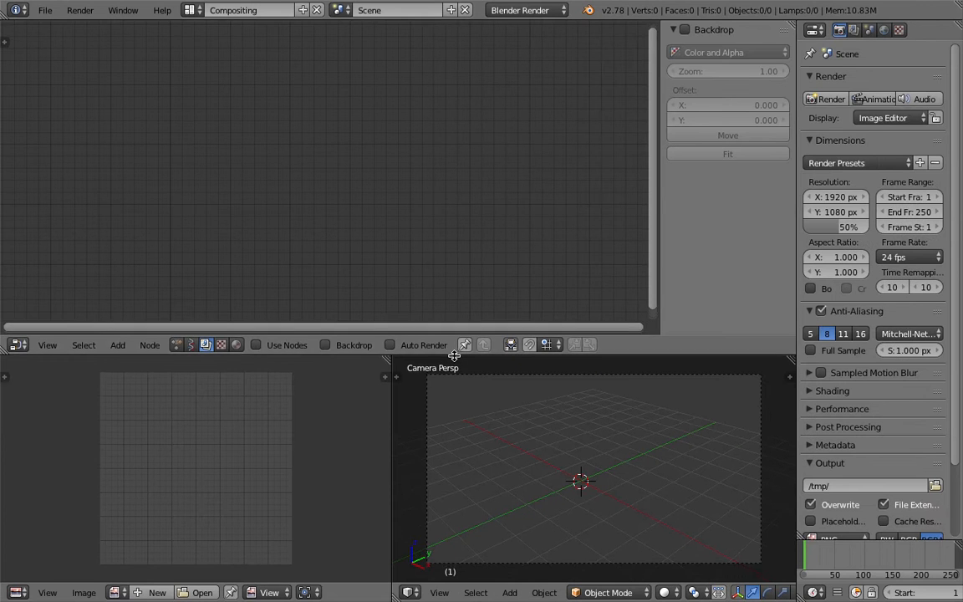
# Search the add-ons in the user preferences for "sverch" and expand the details of the disabled Sverchok entry
pyautogui.click(45, 10)
pyautogui.click(88, 177)
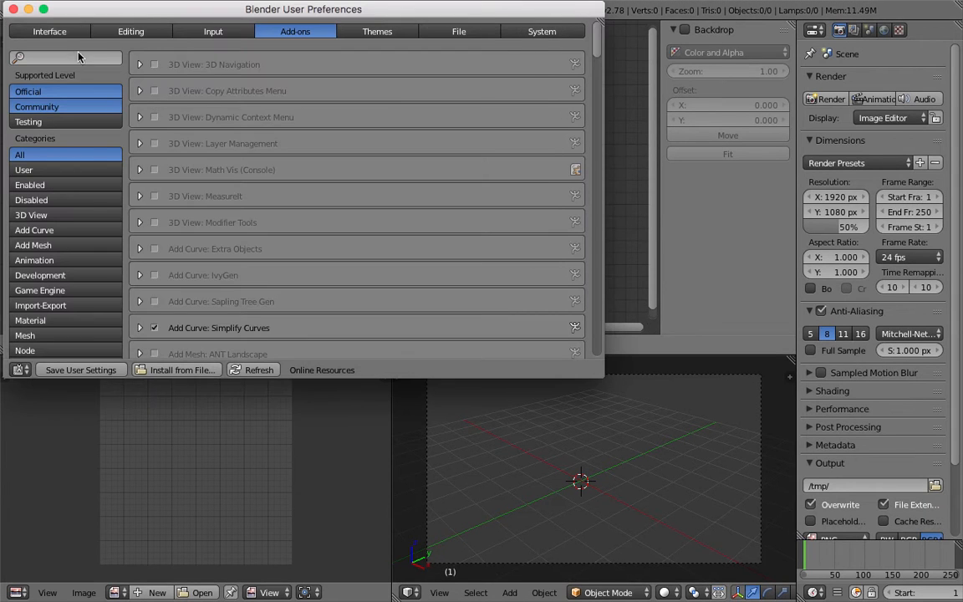
pyautogui.write('sverch')
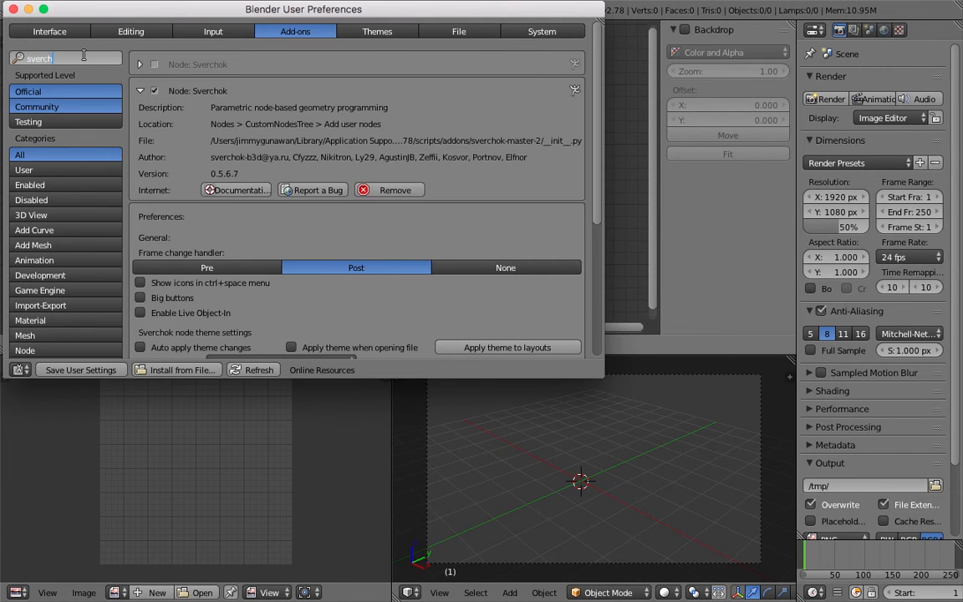
pyautogui.click(141, 64)
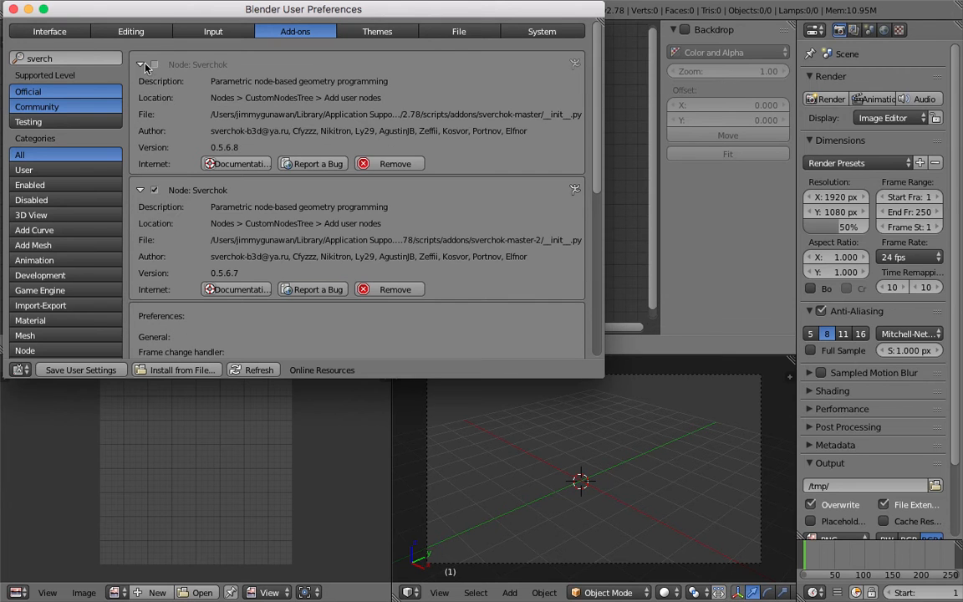
# Remove the disabled sverchok-master add-on, save the user settings and close the preferences
pyautogui.click(411, 164)
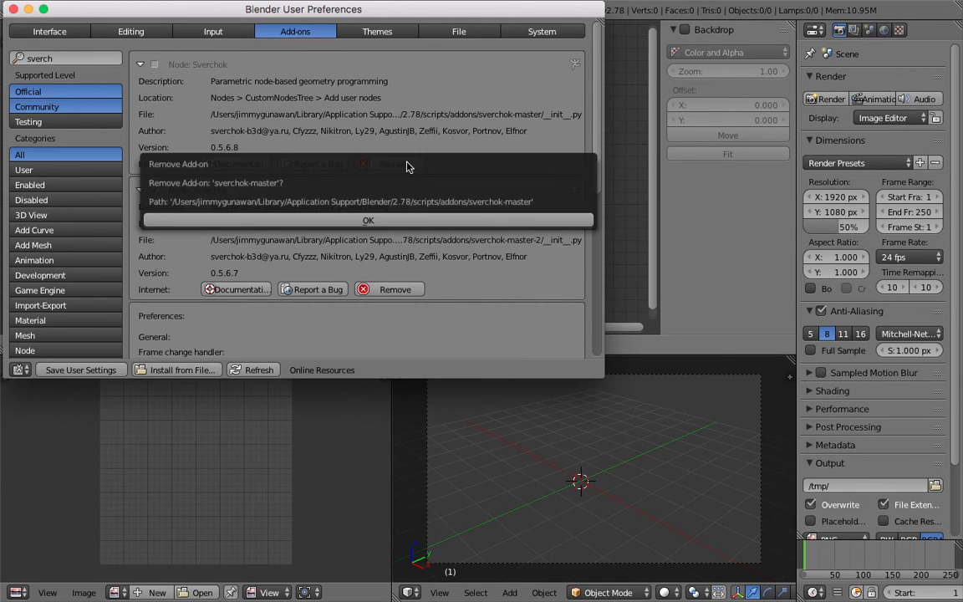
pyautogui.click(375, 222)
pyautogui.click(140, 66)
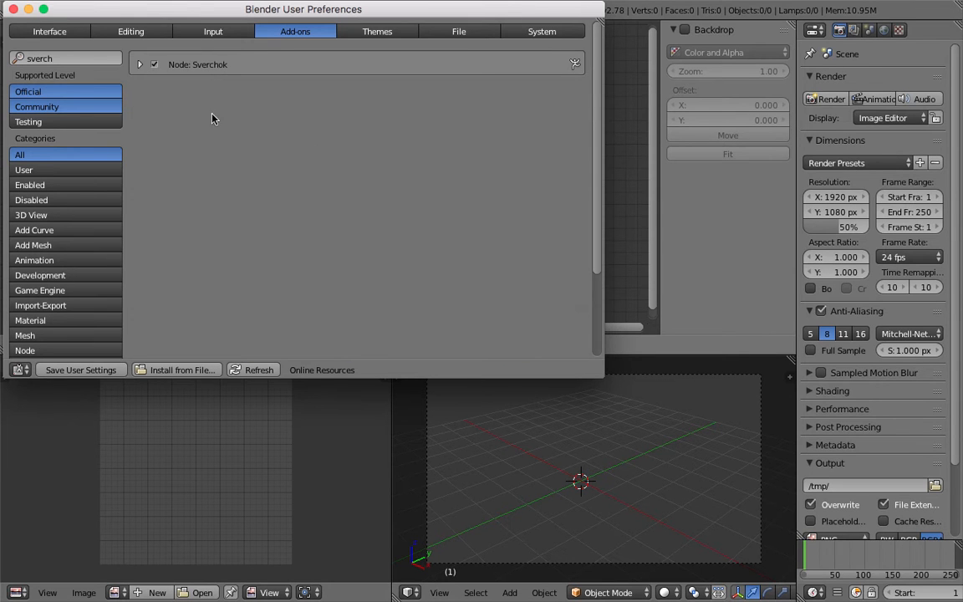
pyautogui.click(92, 369)
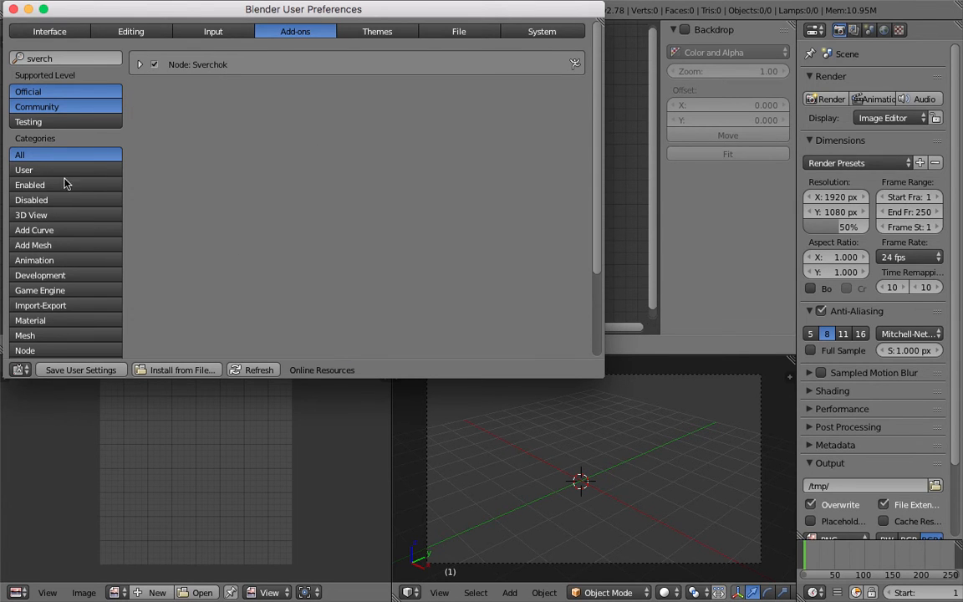
pyautogui.click(13, 10)
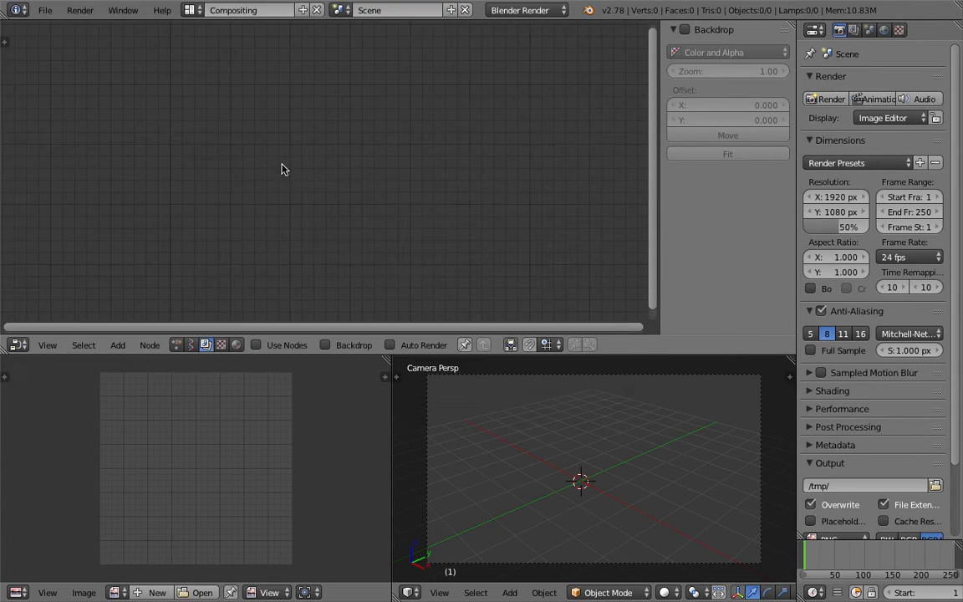
# Set the node editor to Sverchok nodes and create a new node tree
pyautogui.click(192, 345)
pyautogui.click(285, 345)
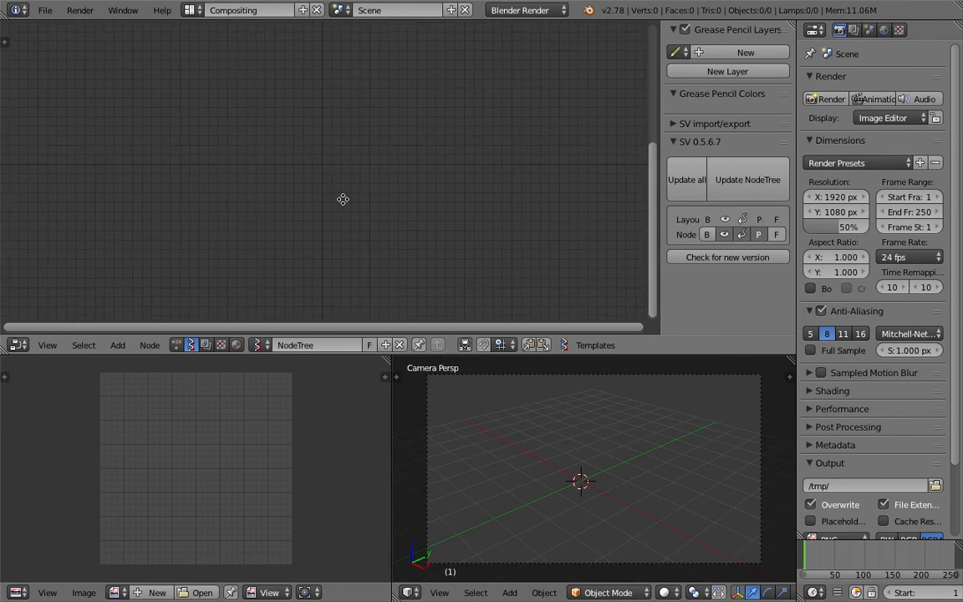
pyautogui.moveTo(473, 380); pyautogui.dragTo(552, 422, button='middle')
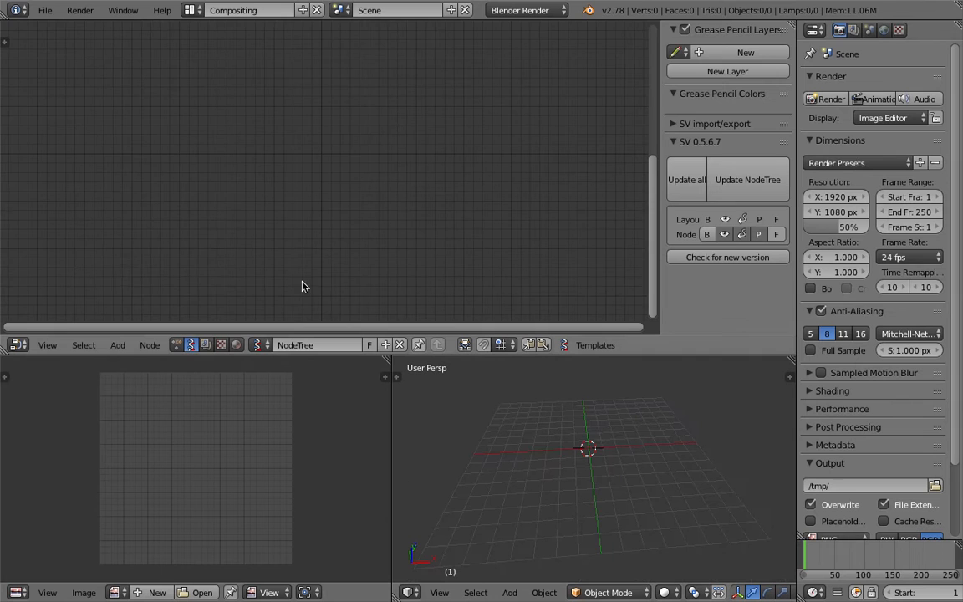
# Add a Circle node to the Sverchok node tree
pyautogui.hotkey('shift', 'a')
pyautogui.click(198, 148)
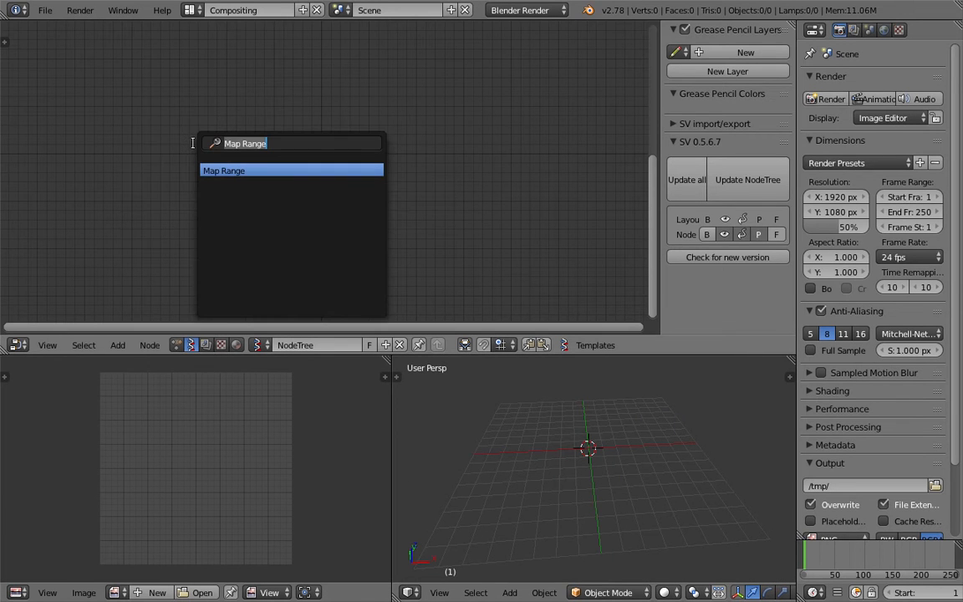
pyautogui.write('circle')
pyautogui.press('Return')
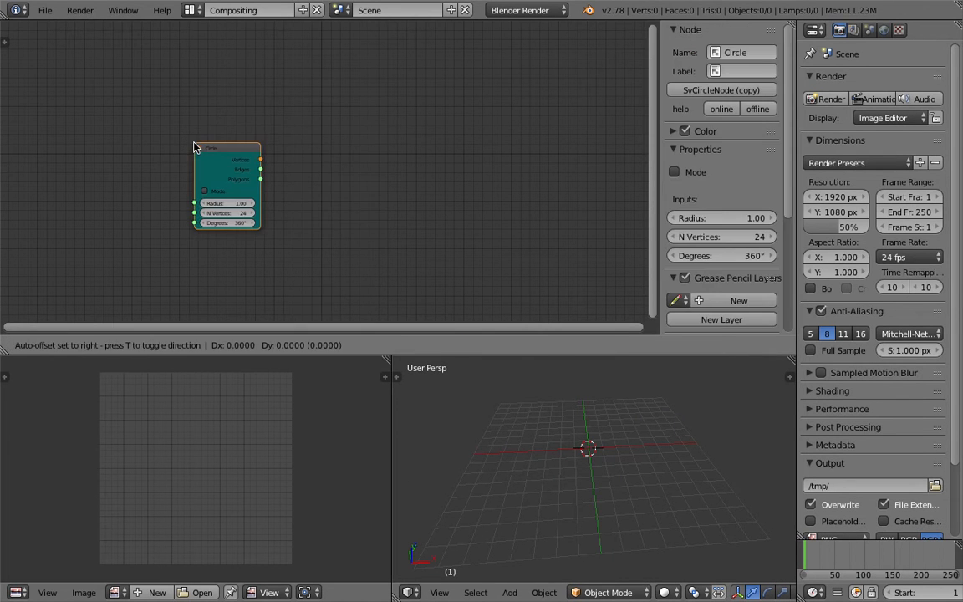
pyautogui.click(181, 118)
# Add a Viewer Draw node well to the right of the Circle node
pyautogui.hotkey('shift', 'a')
pyautogui.click(387, 94)
pyautogui.write('view')
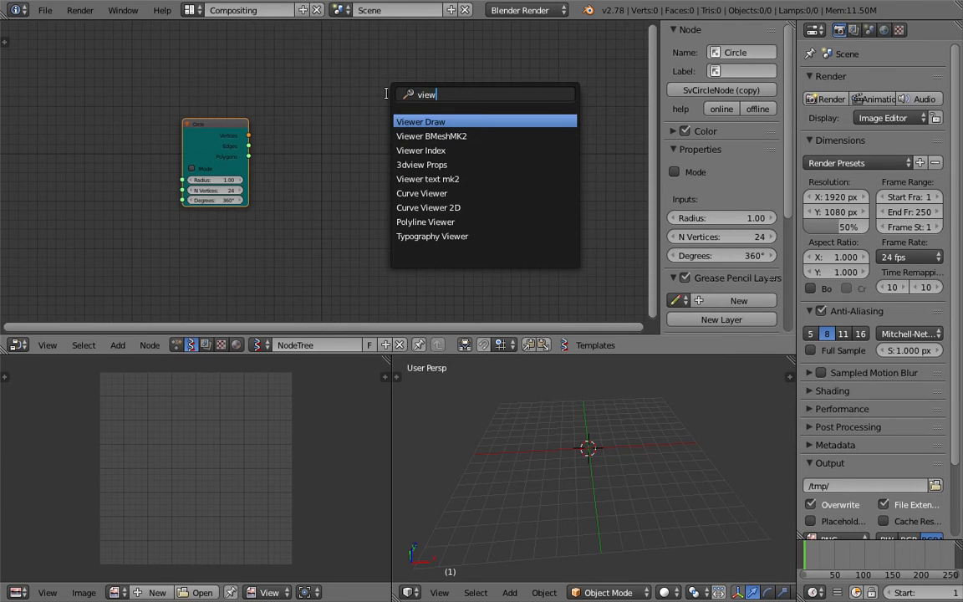
pyautogui.press('Return')
pyautogui.click(395, 120)
# Connect the Circle node's Vertices to the Viewer Draw vertices input and its Polygons to edg_pol
pyautogui.scroll(2, 359, 159)
pyautogui.moveTo(212, 119)
pyautogui.mouseDown()
pyautogui.moveTo(415, 208)
pyautogui.moveTo(435, 198)
pyautogui.mouseUp()
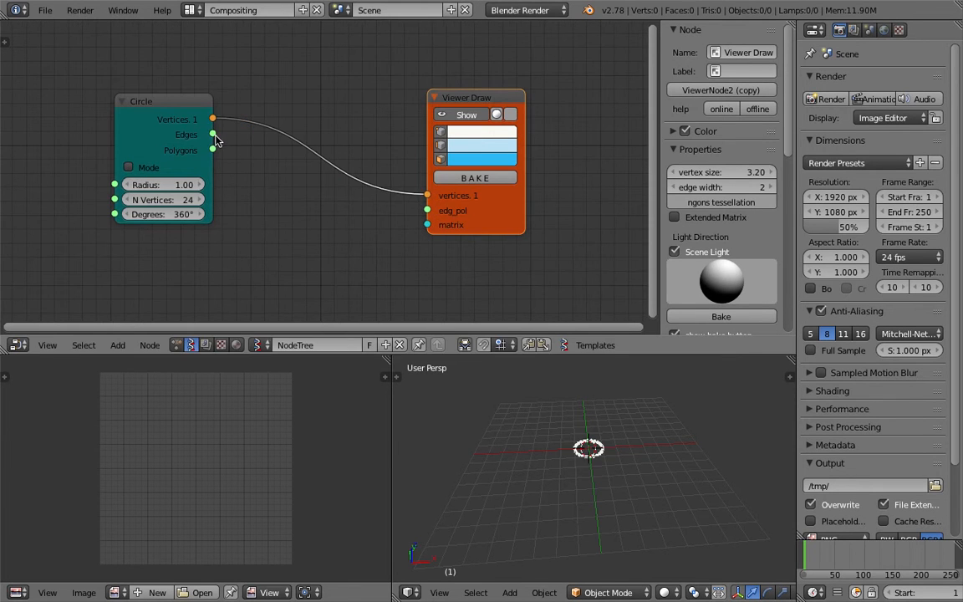
pyautogui.scroll(1, 209, 146)
pyautogui.moveTo(183, 144)
pyautogui.mouseDown()
pyautogui.moveTo(278, 181)
pyautogui.moveTo(454, 219)
pyautogui.mouseUp()
pyautogui.moveTo(582, 449); pyautogui.dragTo(582, 431, button='middle')
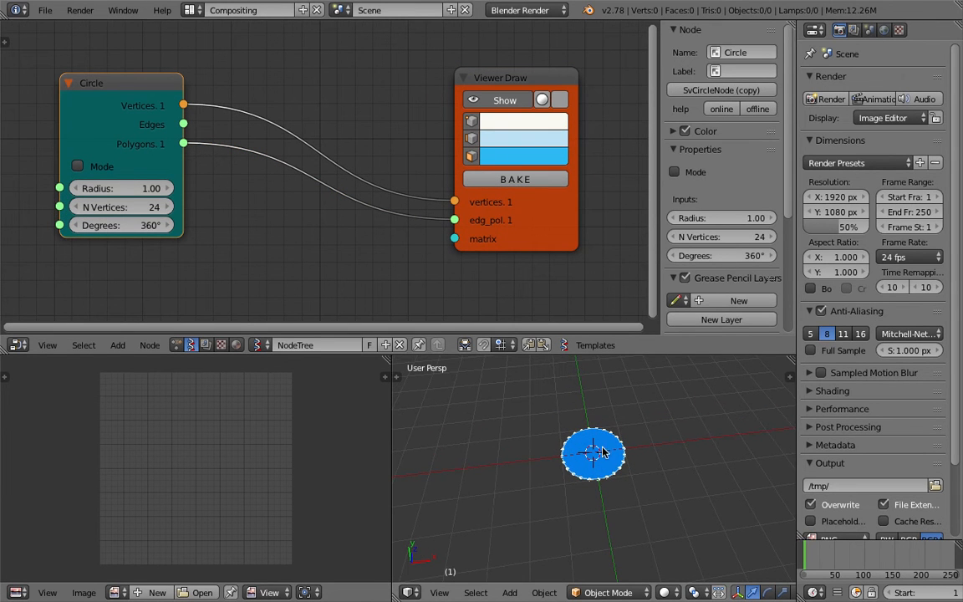
pyautogui.moveTo(663, 449); pyautogui.dragTo(617, 473, button='middle')
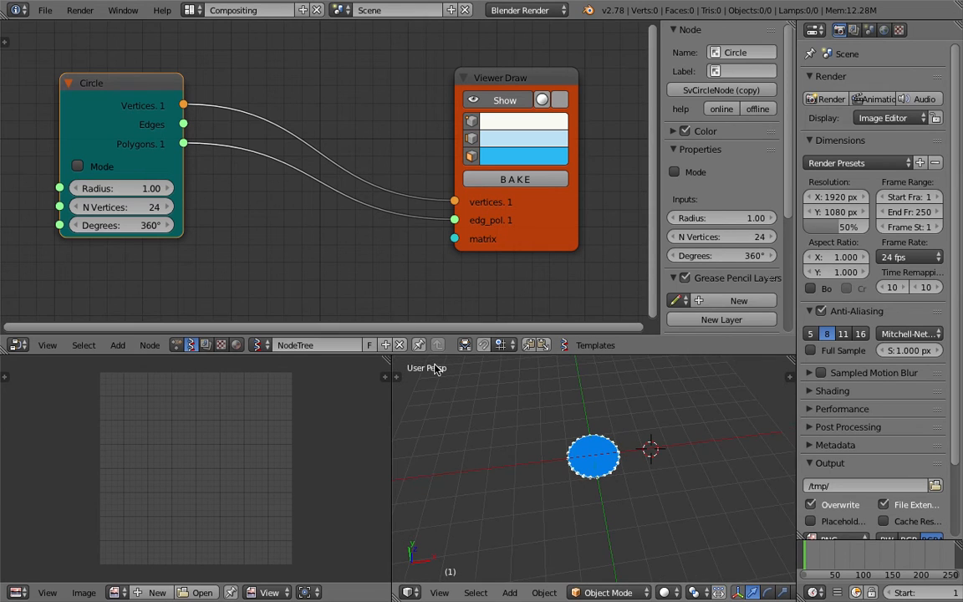
# Feed the Circle node's Edges into edg_pol instead of Polygons, and enlarge the 3D view area
pyautogui.moveTo(183, 123)
pyautogui.mouseDown()
pyautogui.moveTo(448, 230)
pyautogui.moveTo(454, 220)
pyautogui.mouseUp()
pyautogui.moveTo(589, 378)
pyautogui.mouseDown(button='middle')
pyautogui.moveTo(625, 441)
pyautogui.moveTo(506, 376)
pyautogui.mouseUp(button='middle')
pyautogui.moveTo(380, 355); pyautogui.dragTo(380, 288)
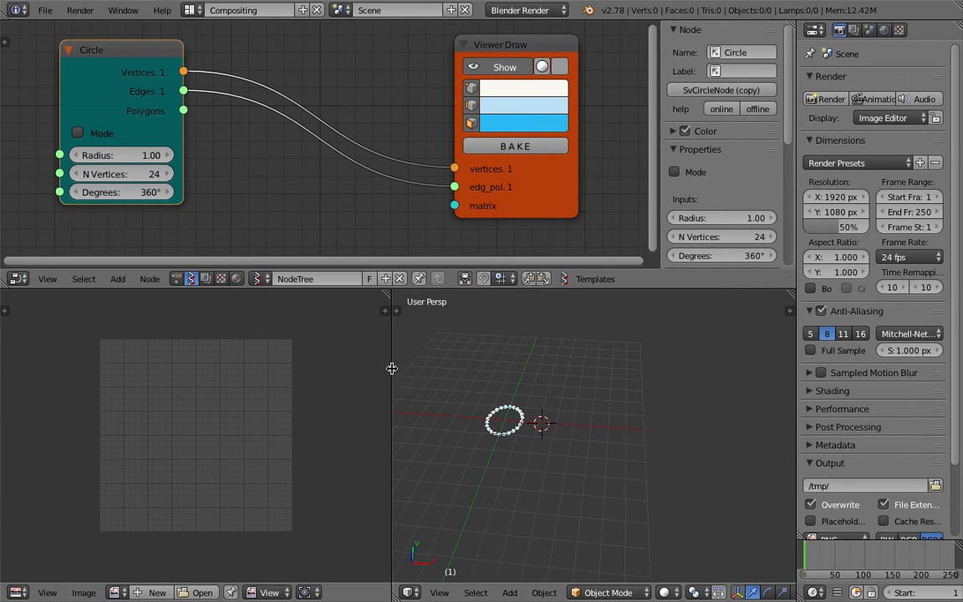
pyautogui.moveTo(392, 367); pyautogui.dragTo(267, 369)
# Sketch concentric rings with short dashes between them in grease pencil beside the circle to illustrate the city layout
pyautogui.moveTo(595, 399)
pyautogui.mouseDown()
pyautogui.moveTo(581, 418)
pyautogui.moveTo(612, 387)
pyautogui.moveTo(555, 386)
pyautogui.moveTo(610, 443)
pyautogui.moveTo(611, 379)
pyautogui.moveTo(528, 398)
pyautogui.moveTo(634, 464)
pyautogui.moveTo(609, 365)
pyautogui.moveTo(537, 374)
pyautogui.moveTo(495, 479)
pyautogui.moveTo(732, 443)
pyautogui.moveTo(560, 355)
pyautogui.mouseUp()
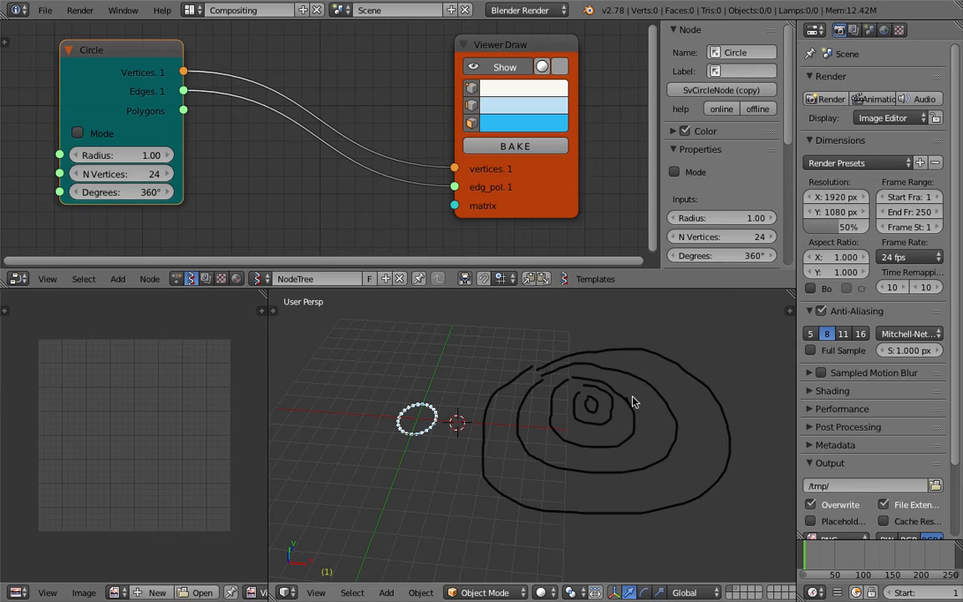
pyautogui.moveTo(648, 430)
pyautogui.mouseDown()
pyautogui.moveTo(576, 462)
pyautogui.moveTo(538, 428)
pyautogui.moveTo(550, 387)
pyautogui.moveTo(572, 375)
pyautogui.mouseUp()
pyautogui.moveTo(651, 369)
pyautogui.mouseDown()
pyautogui.moveTo(699, 445)
pyautogui.moveTo(537, 452)
pyautogui.moveTo(543, 489)
pyautogui.mouseUp()
pyautogui.moveTo(533, 349); pyautogui.dragTo(674, 496)
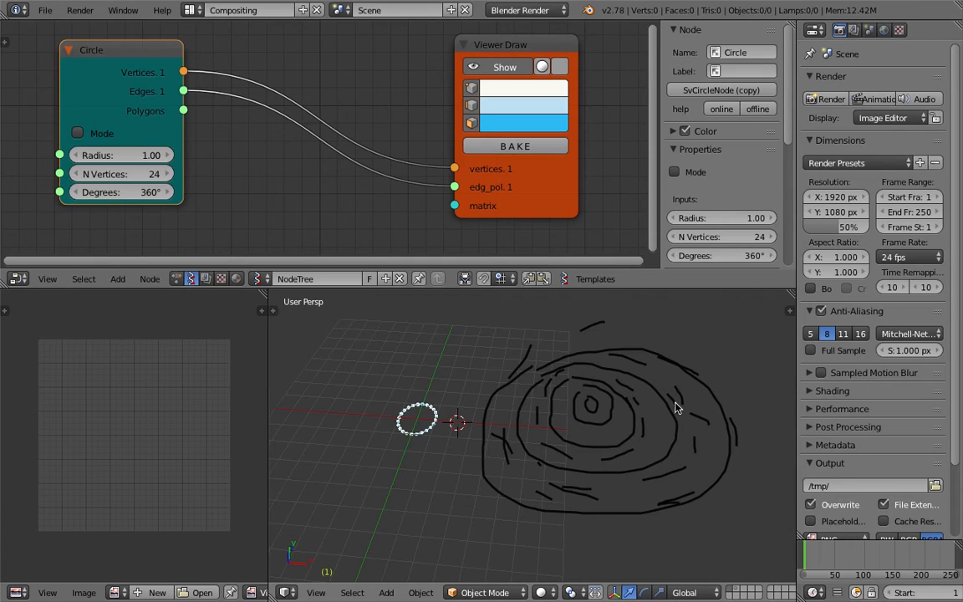
pyautogui.moveTo(677, 407); pyautogui.dragTo(678, 388, button='middle')
pyautogui.moveTo(682, 338)
pyautogui.mouseDown()
pyautogui.moveTo(752, 436)
pyautogui.moveTo(608, 529)
pyautogui.moveTo(602, 554)
pyautogui.moveTo(721, 530)
pyautogui.moveTo(761, 387)
pyautogui.moveTo(750, 347)
pyautogui.moveTo(765, 388)
pyautogui.moveTo(758, 334)
pyautogui.moveTo(768, 357)
pyautogui.mouseUp()
pyautogui.moveTo(703, 428)
pyautogui.mouseDown(button='middle')
pyautogui.moveTo(612, 387)
pyautogui.moveTo(761, 377)
pyautogui.mouseUp(button='middle')
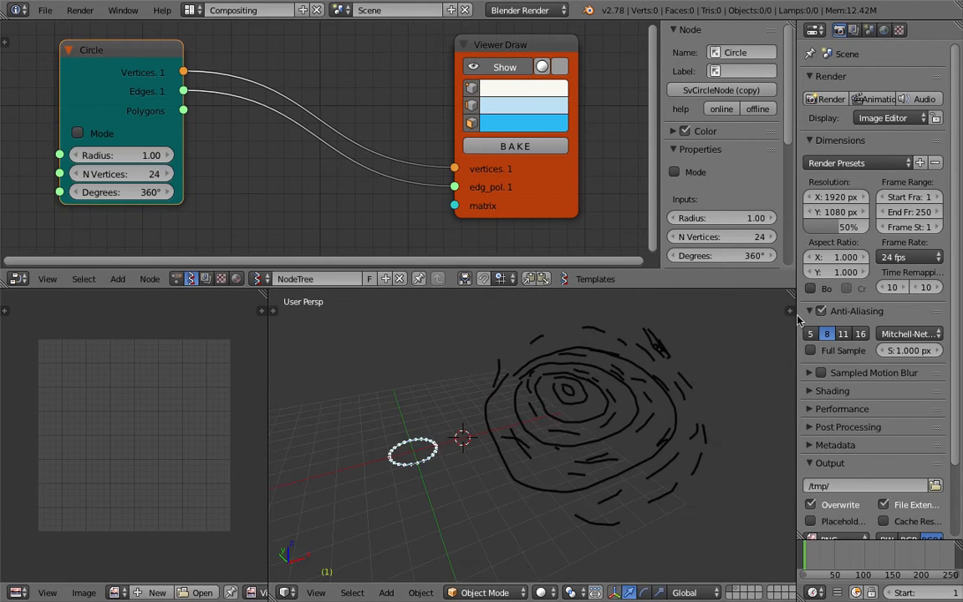
# Delete the grease pencil layer holding the sketch and hide the 3D view's properties sidebar again
pyautogui.click(790, 310)
pyautogui.click(768, 376)
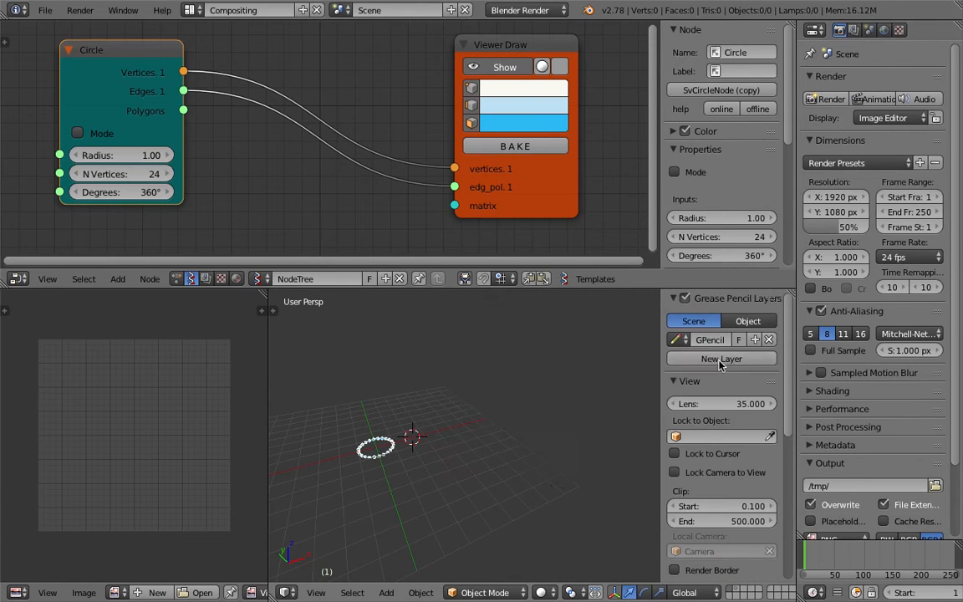
pyautogui.moveTo(663, 343); pyautogui.dragTo(764, 347)
pyautogui.moveTo(569, 451); pyautogui.dragTo(541, 410, button='middle')
pyautogui.scroll(1, 602, 402)
pyautogui.scroll(1, 587, 411)
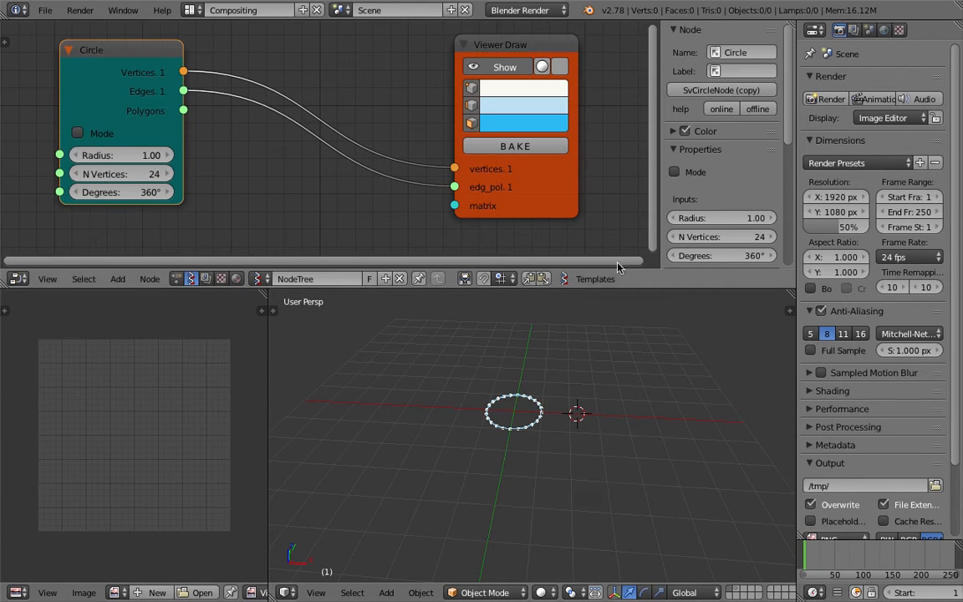
# Hide the node editor's sidebar, narrow the properties editor and make the node editor taller
pyautogui.moveTo(662, 215); pyautogui.dragTo(784, 215)
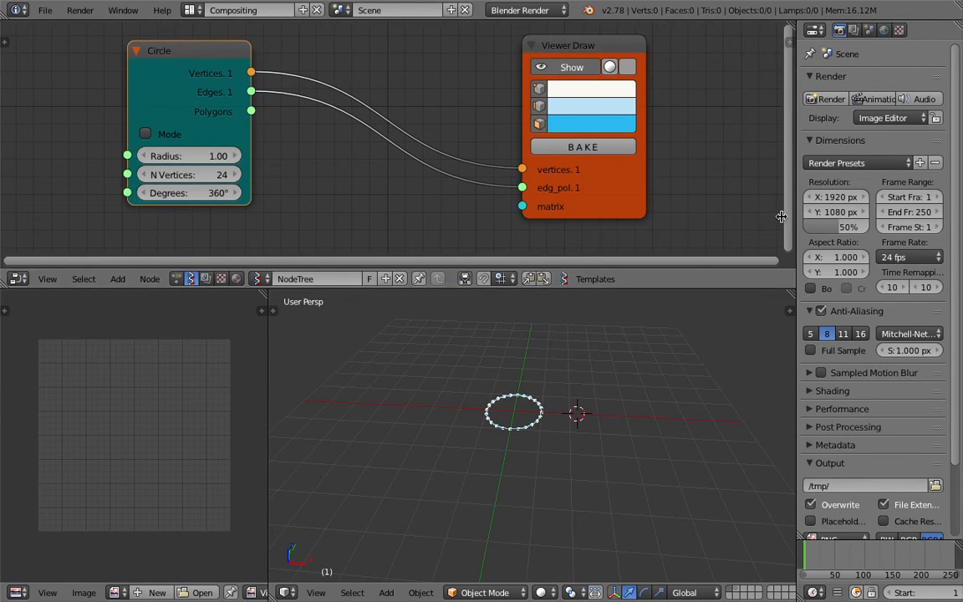
pyautogui.moveTo(770, 287); pyautogui.dragTo(771, 305)
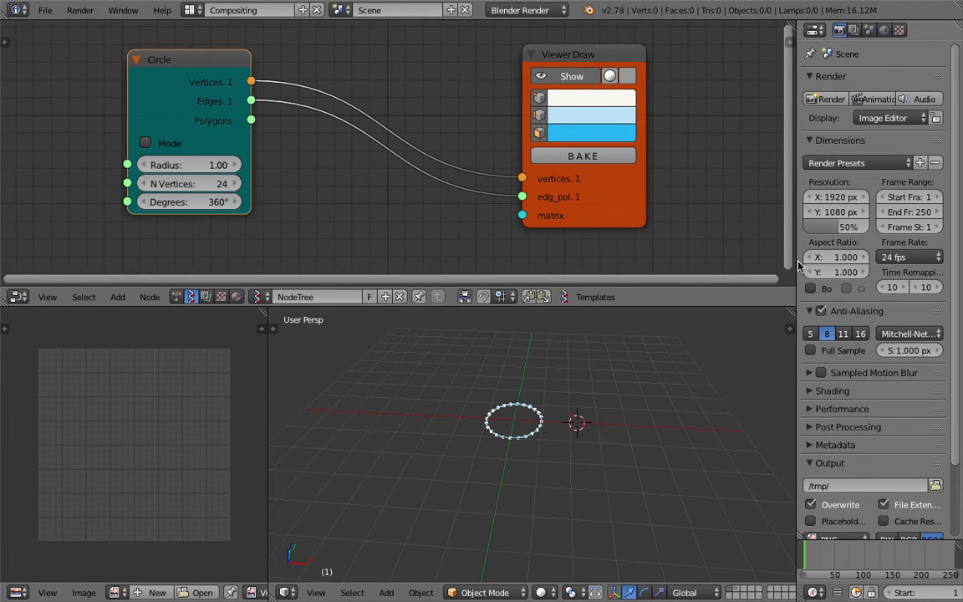
pyautogui.moveTo(796, 254); pyautogui.dragTo(836, 254)
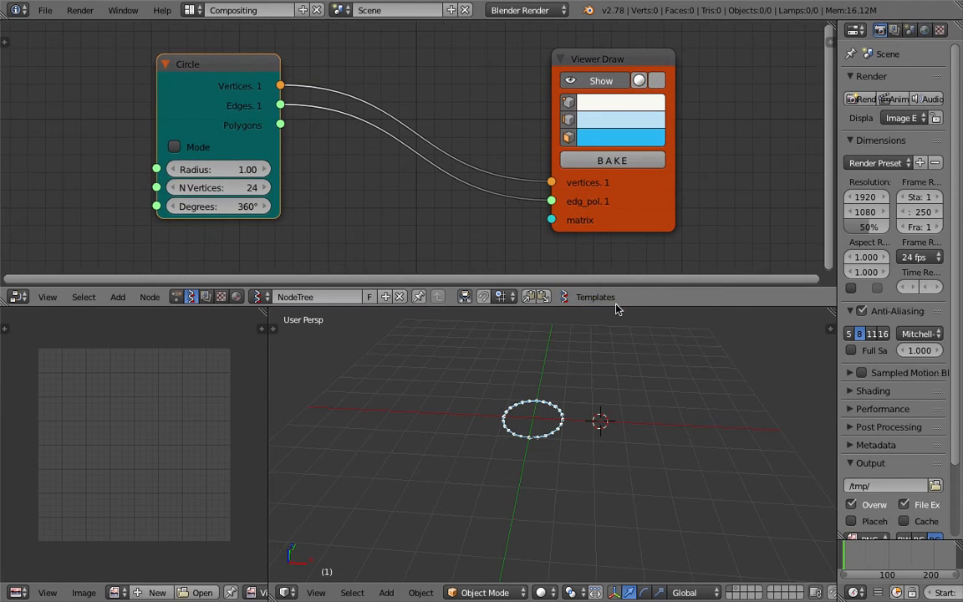
pyautogui.moveTo(615, 306); pyautogui.dragTo(615, 339)
# Reposition the Viewer Draw and Circle nodes to the right, leaving free space around them
pyautogui.moveTo(427, 204); pyautogui.dragTo(469, 178, button='middle')
pyautogui.moveTo(683, 194); pyautogui.dragTo(729, 177)
pyautogui.scroll(-3, 435, 168)
pyautogui.moveTo(436, 168); pyautogui.dragTo(438, 168, button='middle')
pyautogui.moveTo(299, 98); pyautogui.dragTo(336, 94)
pyautogui.moveTo(409, 205); pyautogui.dragTo(406, 194, button='middle')
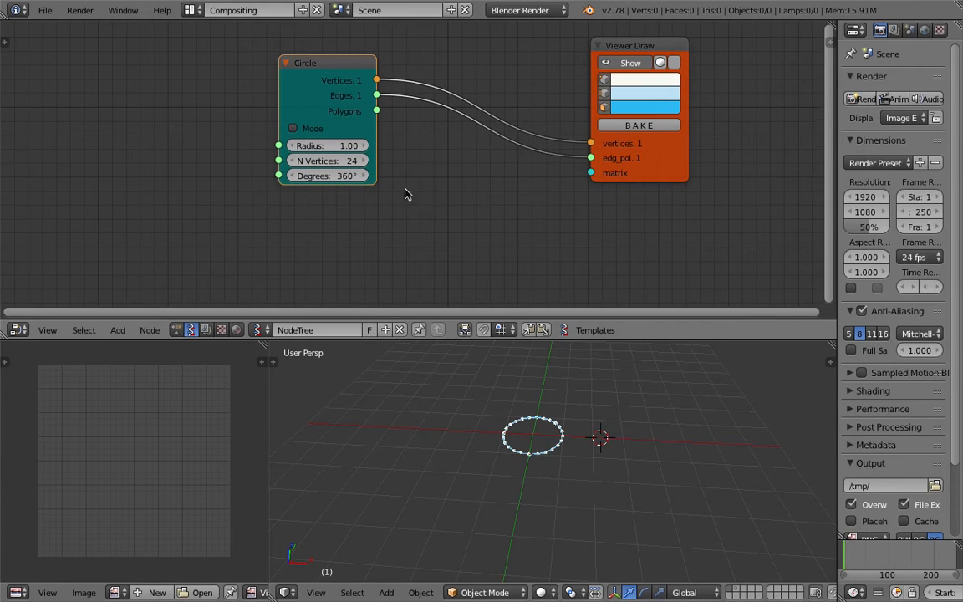
# Add a Matrix in node below and between the Circle and Viewer Draw nodes
pyautogui.press('space')
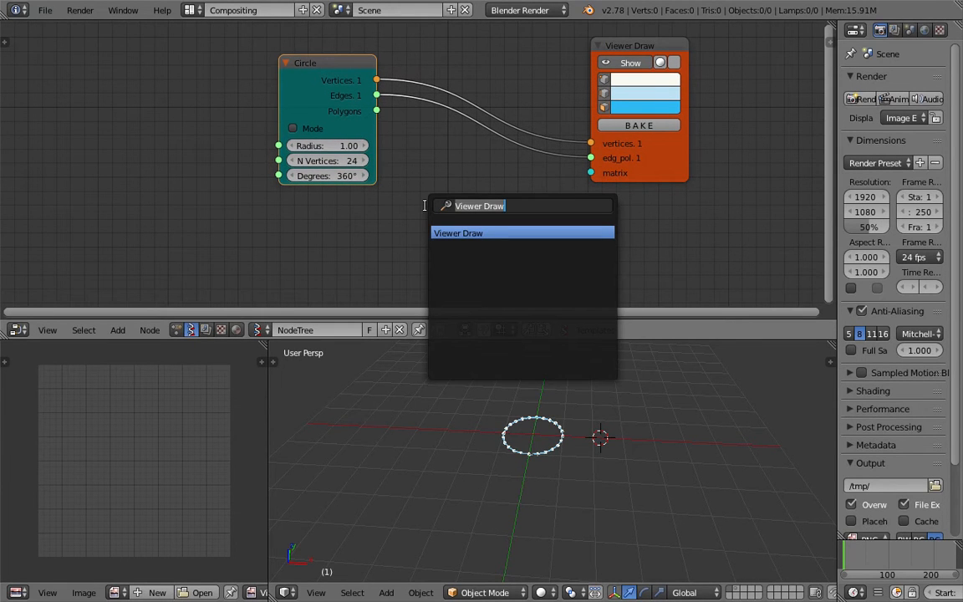
pyautogui.write('mati')
pyautogui.press('BackSpace')
pyautogui.press('Down')
pyautogui.write('rix i')
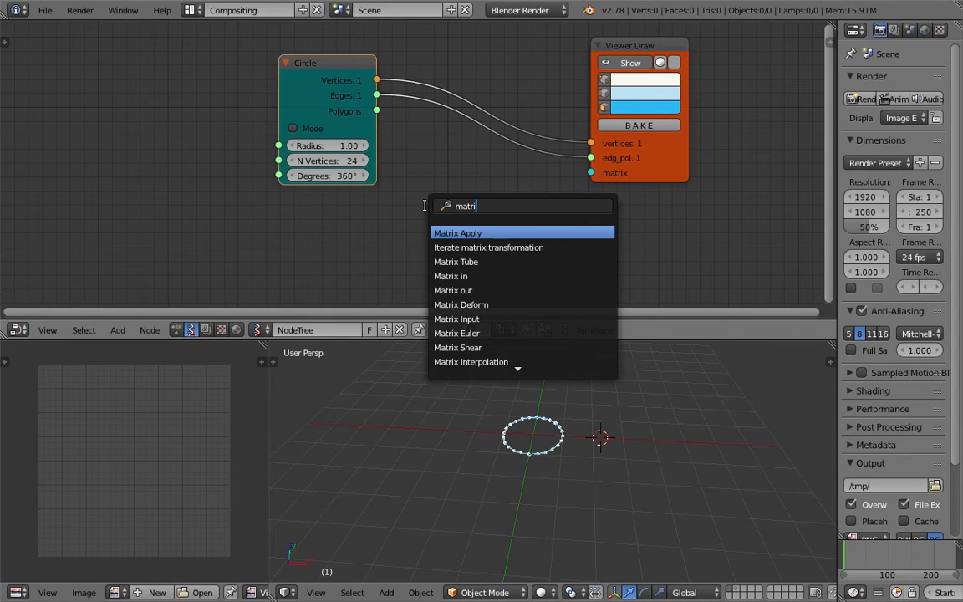
pyautogui.press('Return')
pyautogui.click(425, 210)
# Connect Matrix in to the Viewer Draw matrix input, enlarge the node editor and shift the Matrix in node slightly
pyautogui.moveTo(522, 229); pyautogui.dragTo(592, 173)
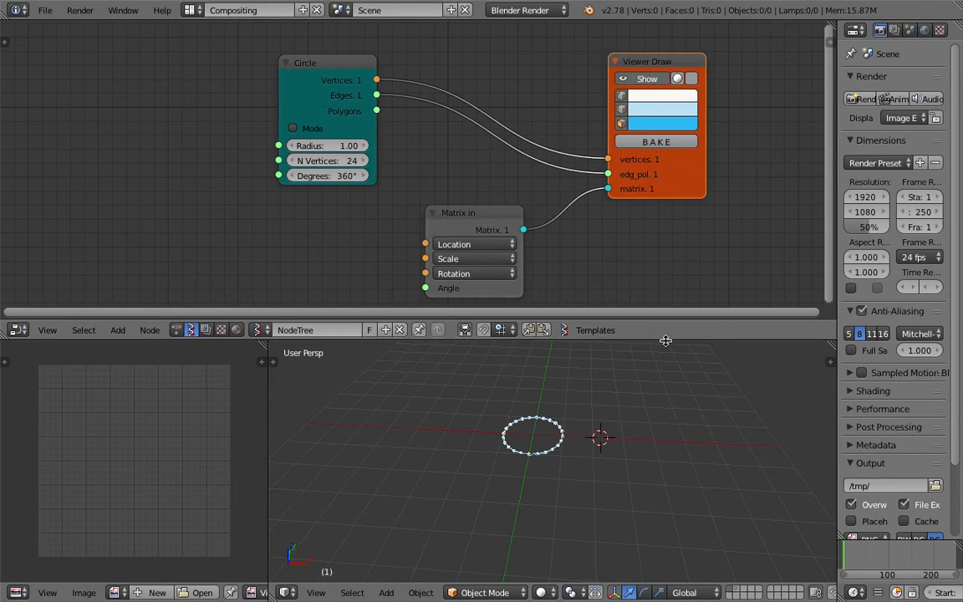
pyautogui.moveTo(666, 339); pyautogui.dragTo(627, 400)
pyautogui.moveTo(494, 223); pyautogui.dragTo(503, 216)
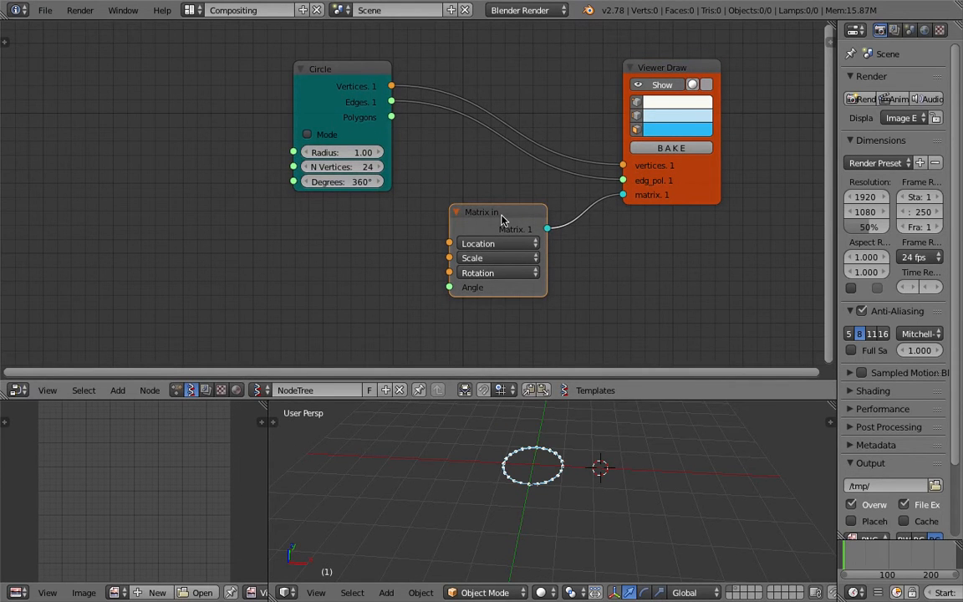
# Move the Circle node closer to the Viewer Draw node and set its radius to 1.93
pyautogui.moveTo(376, 81); pyautogui.dragTo(416, 80)
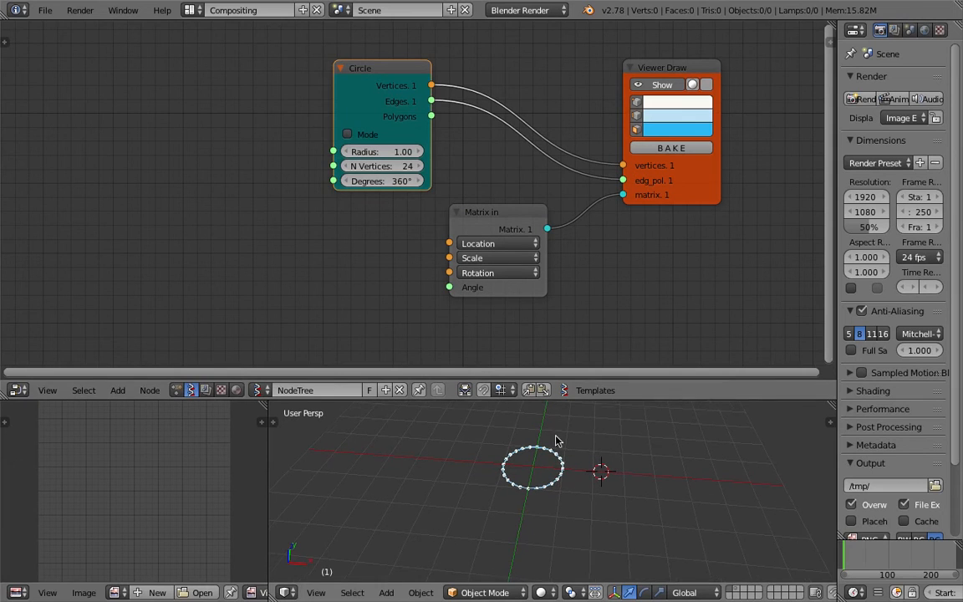
pyautogui.moveTo(369, 81); pyautogui.dragTo(421, 74)
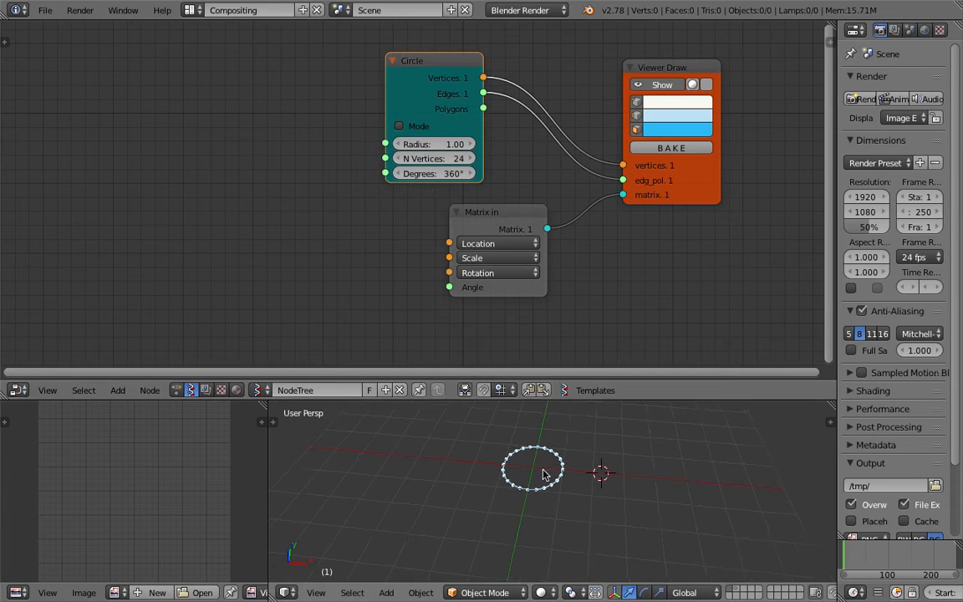
pyautogui.moveTo(545, 470); pyautogui.dragTo(531, 475, button='middle')
pyautogui.scroll(-2, 532, 475)
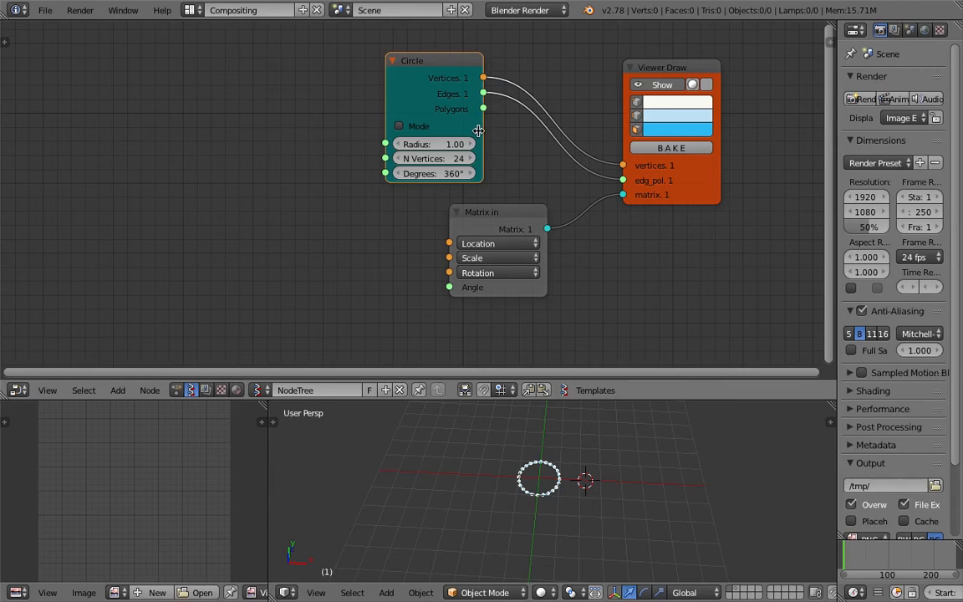
pyautogui.moveTo(422, 144); pyautogui.dragTo(473, 144)
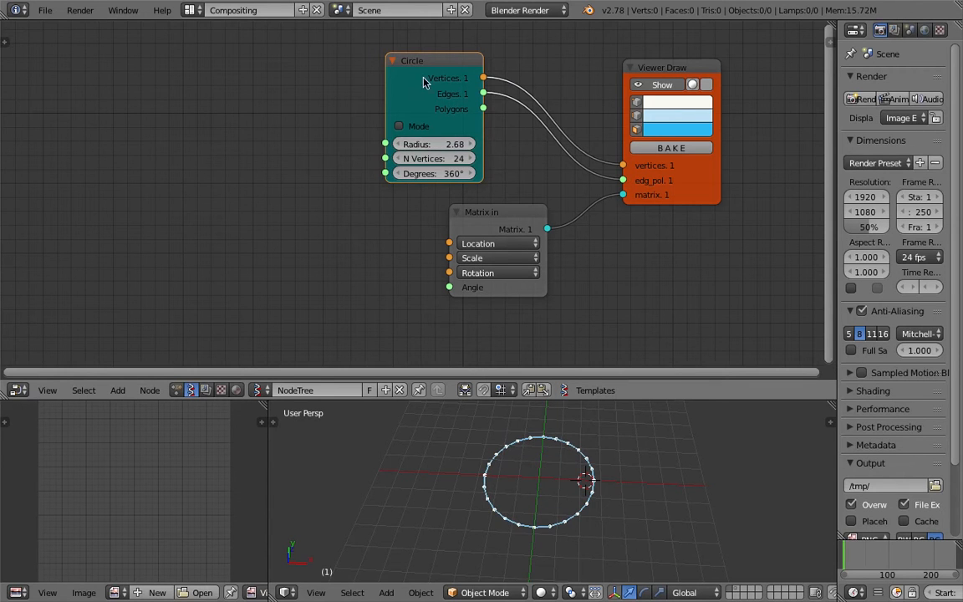
pyautogui.moveTo(418, 58); pyautogui.dragTo(435, 62)
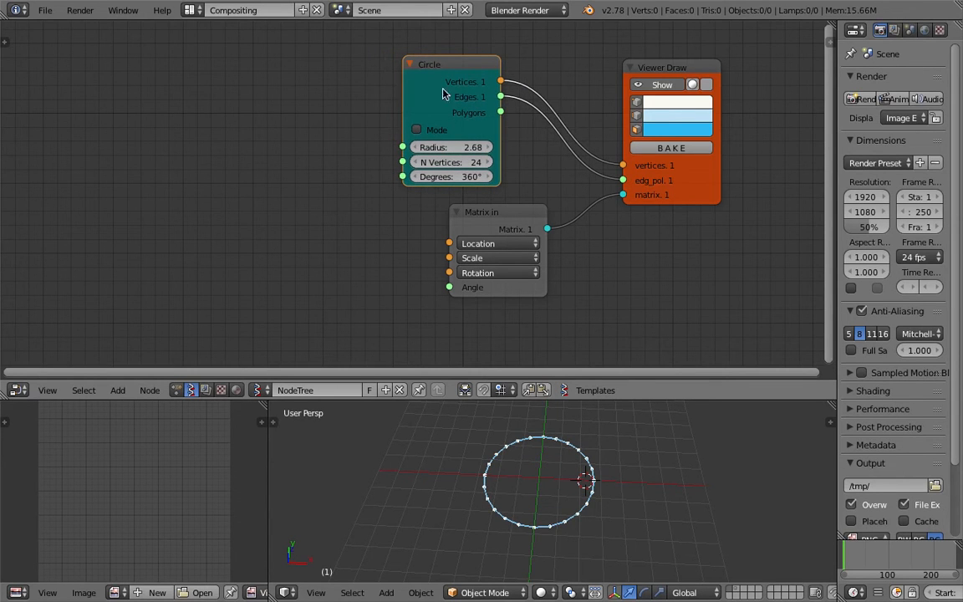
pyautogui.scroll(1, 464, 138)
pyautogui.moveTo(467, 146); pyautogui.dragTo(401, 137)
# Sketch nested square brackets with an arrow pointing at the Circle node's Radius input as an annotation
pyautogui.moveTo(287, 135)
pyautogui.mouseDown()
pyautogui.moveTo(352, 134)
pyautogui.moveTo(337, 145)
pyautogui.mouseUp()
pyautogui.moveTo(170, 107)
pyautogui.mouseDown()
pyautogui.moveTo(176, 174)
pyautogui.moveTo(193, 178)
pyautogui.mouseUp()
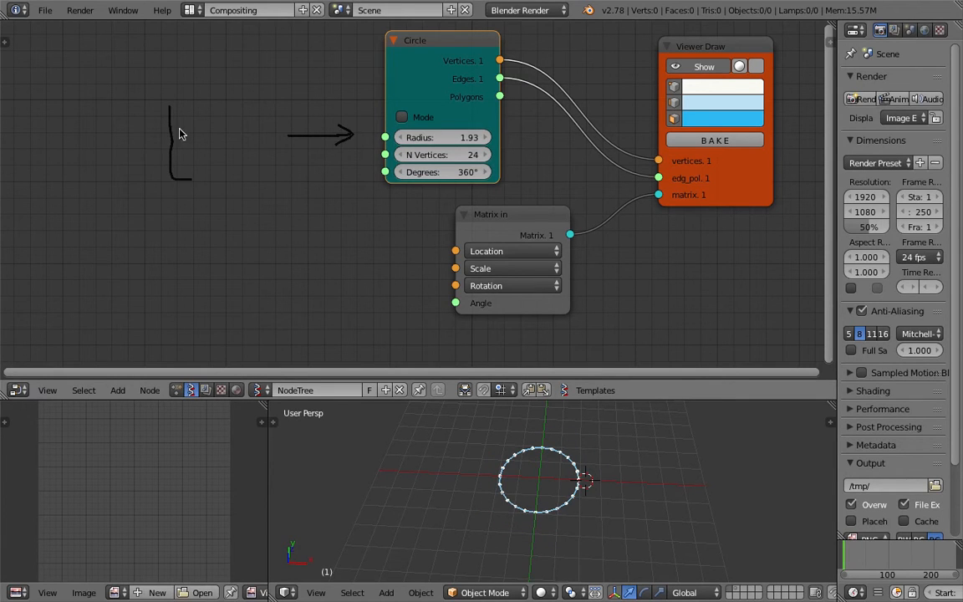
pyautogui.moveTo(262, 106)
pyautogui.mouseDown()
pyautogui.moveTo(285, 143)
pyautogui.moveTo(269, 178)
pyautogui.mouseUp()
pyautogui.moveTo(196, 119); pyautogui.dragTo(192, 177)
pyautogui.moveTo(274, 148); pyautogui.dragTo(257, 164)
pyautogui.moveTo(621, 93); pyautogui.dragTo(606, 99, button='middle')
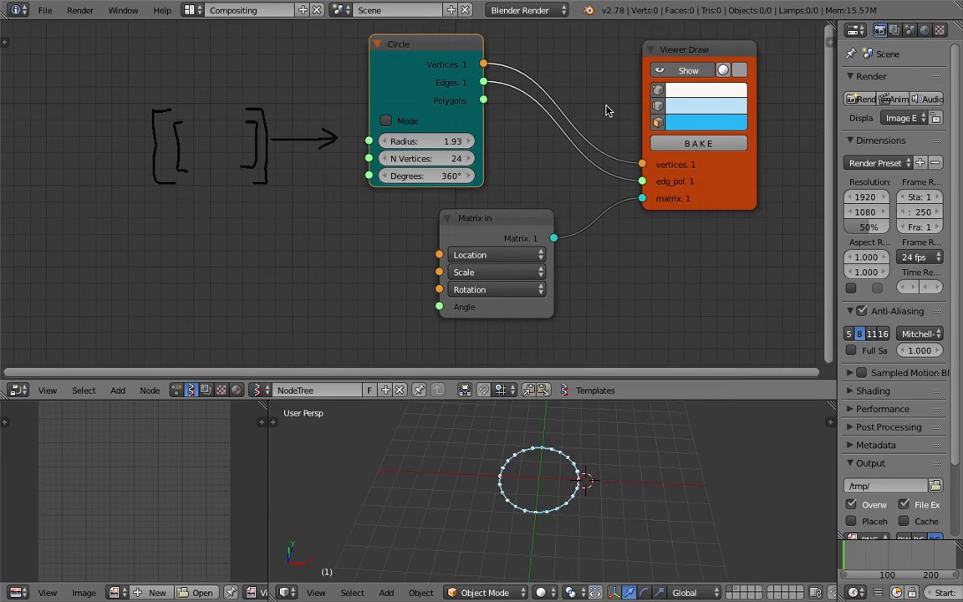
# Switch to Safari, search Google for "gordion robot" in a new tab and examine the image results
pyautogui.hotkey('ctrl', 'Right')
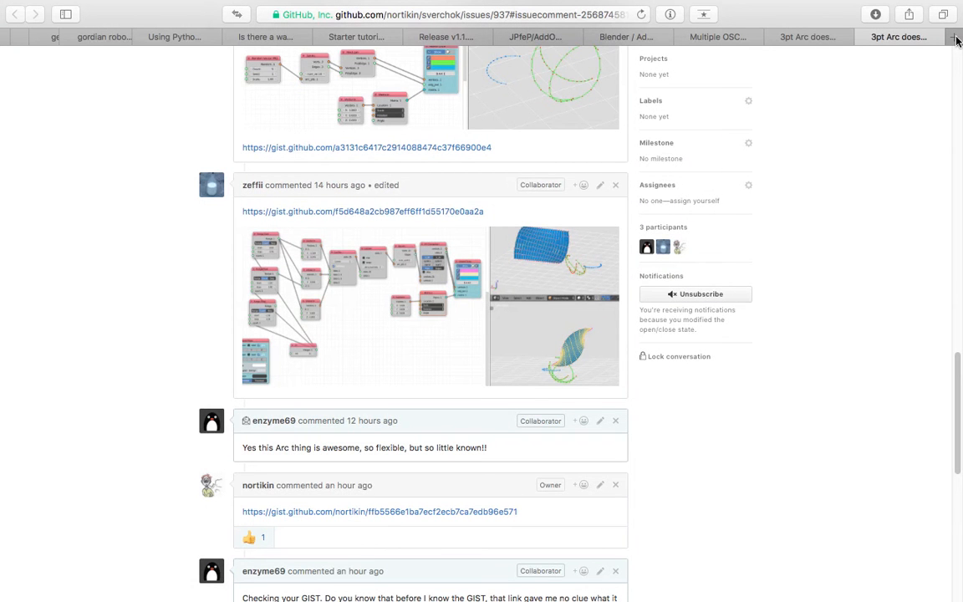
pyautogui.click(955, 39)
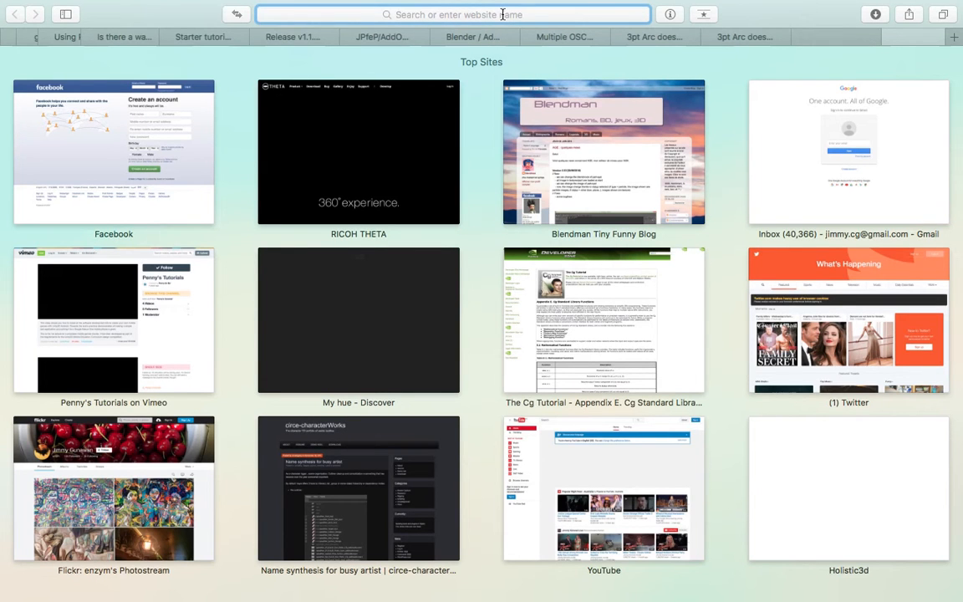
pyautogui.write('gordian')
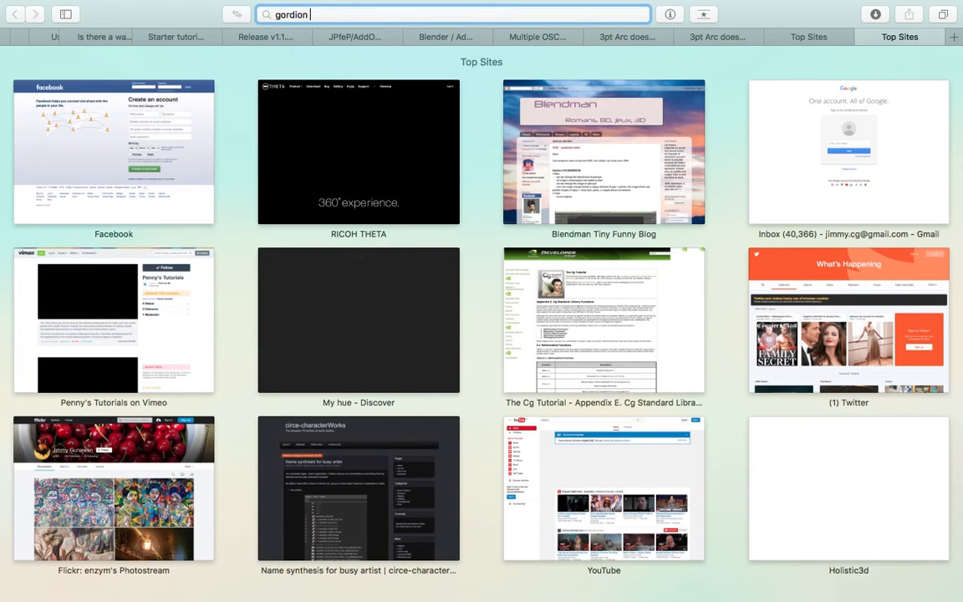
pyautogui.write(' robot')
pyautogui.press('Return')
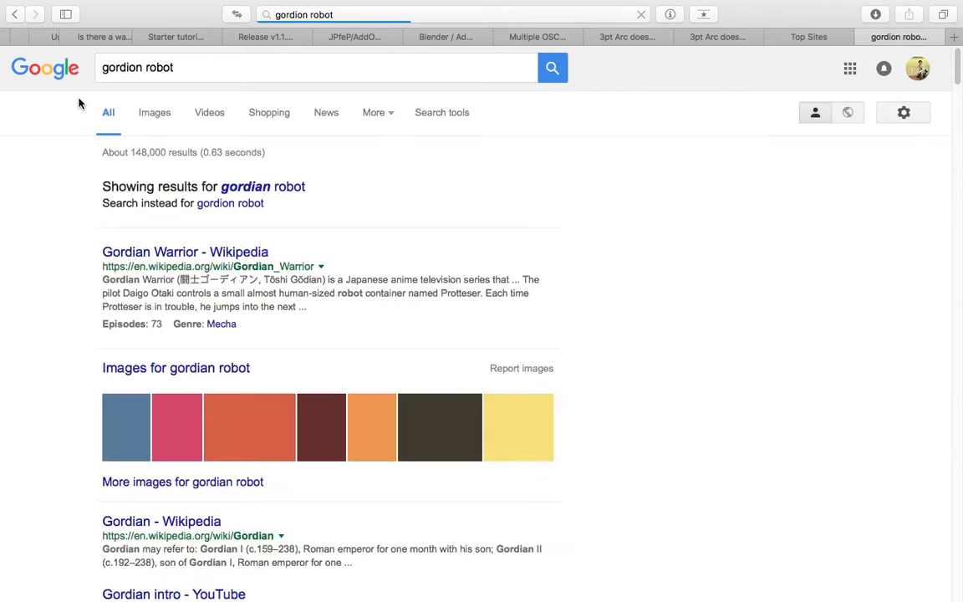
pyautogui.click(147, 118)
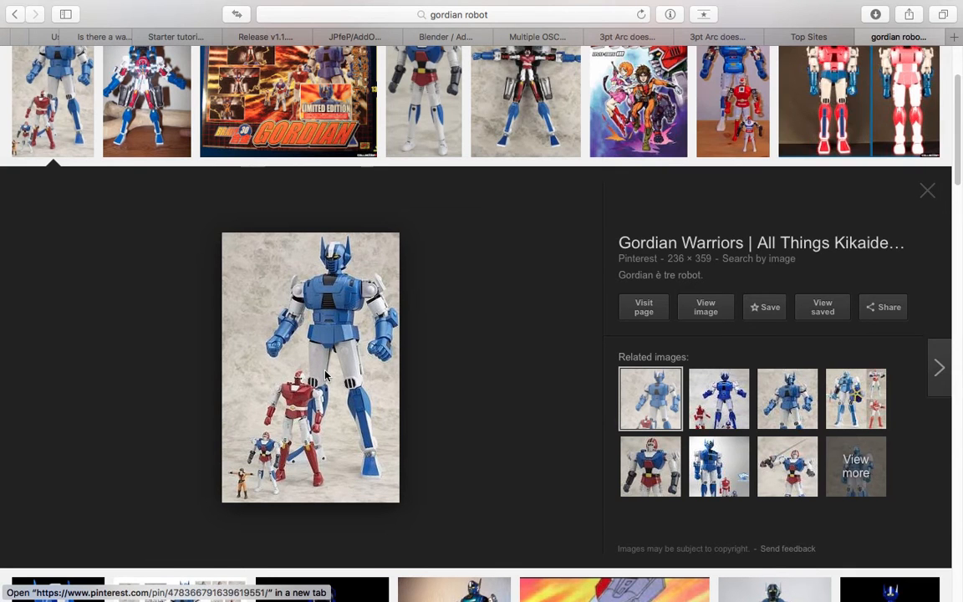
pyautogui.scroll(-3, 326, 376)
pyautogui.scroll(-3, 399, 407)
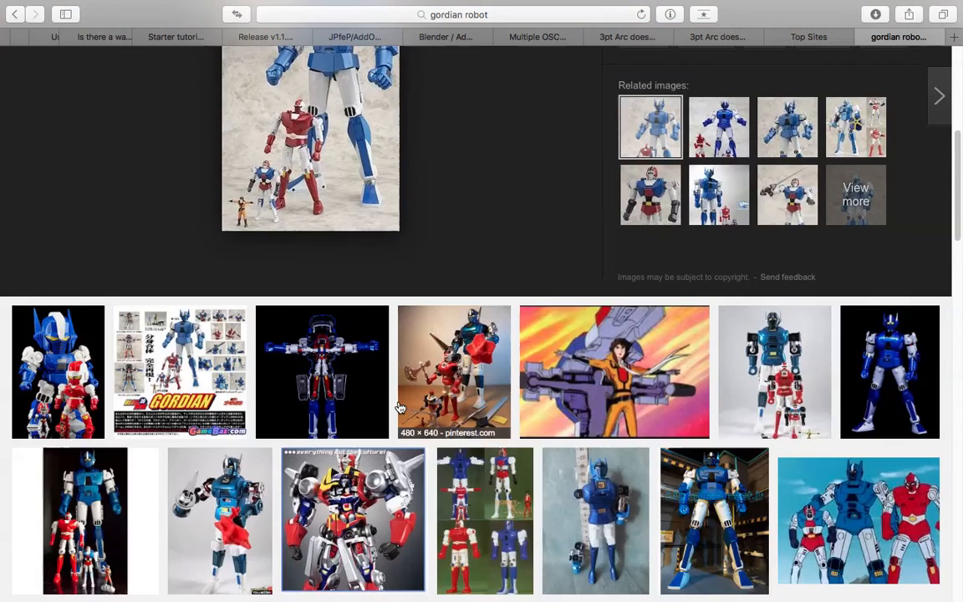
pyautogui.scroll(5, 399, 407)
pyautogui.scroll(-2, 227, 282)
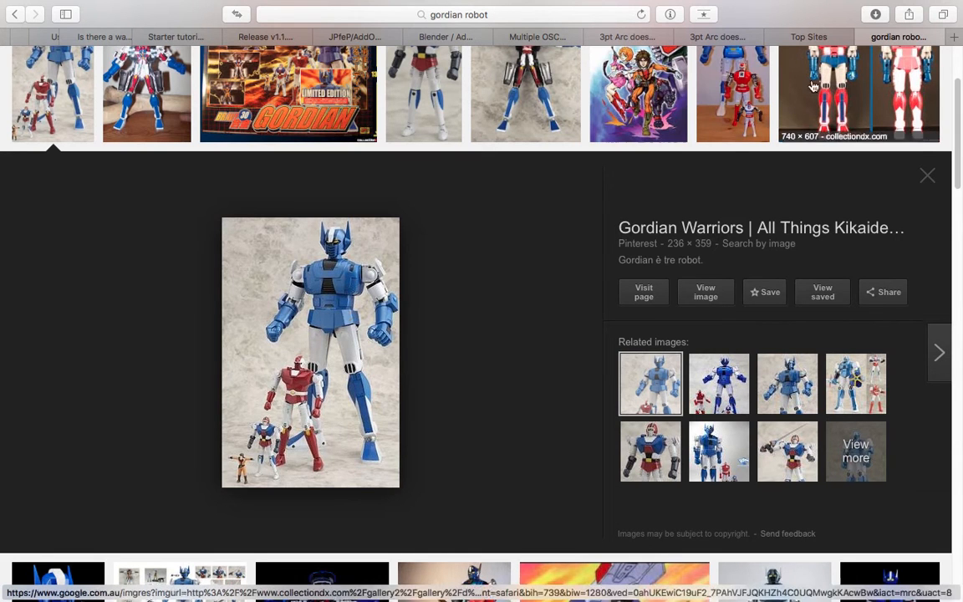
# Search Google for "matrioshka" and show the image results
pyautogui.click(555, 14)
pyautogui.write('matrios')
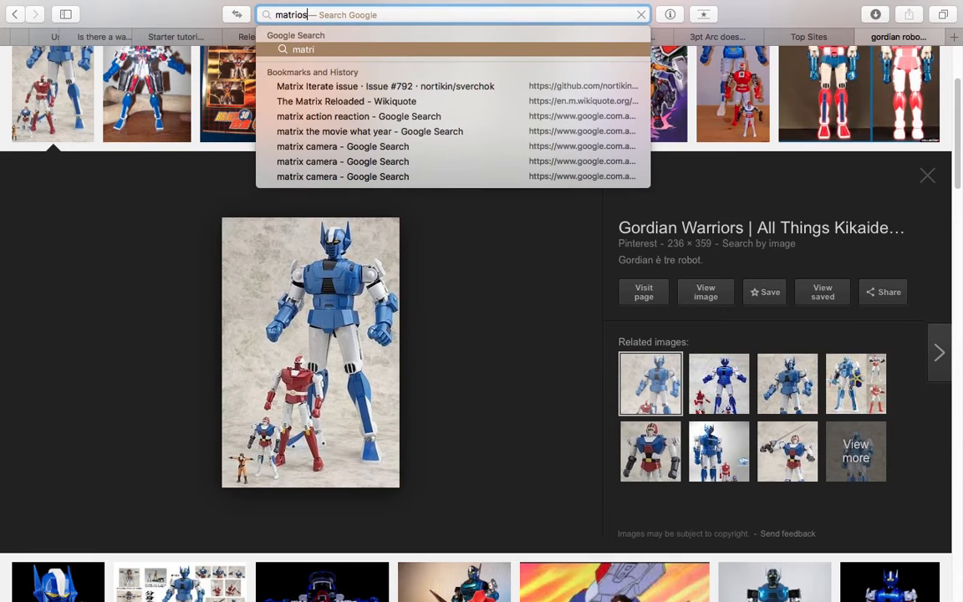
pyautogui.press('Return')
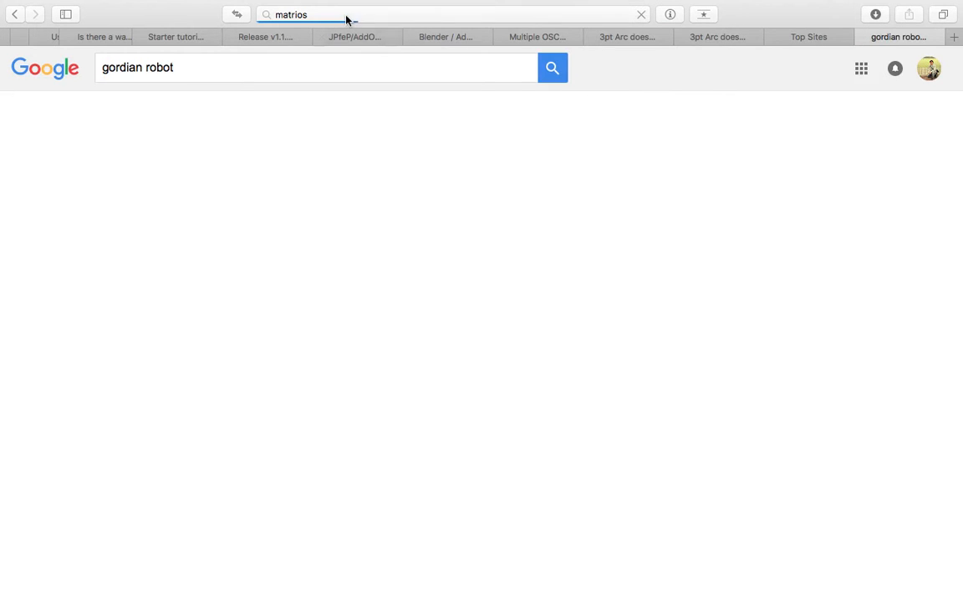
pyautogui.click(349, 15)
pyautogui.write('h')
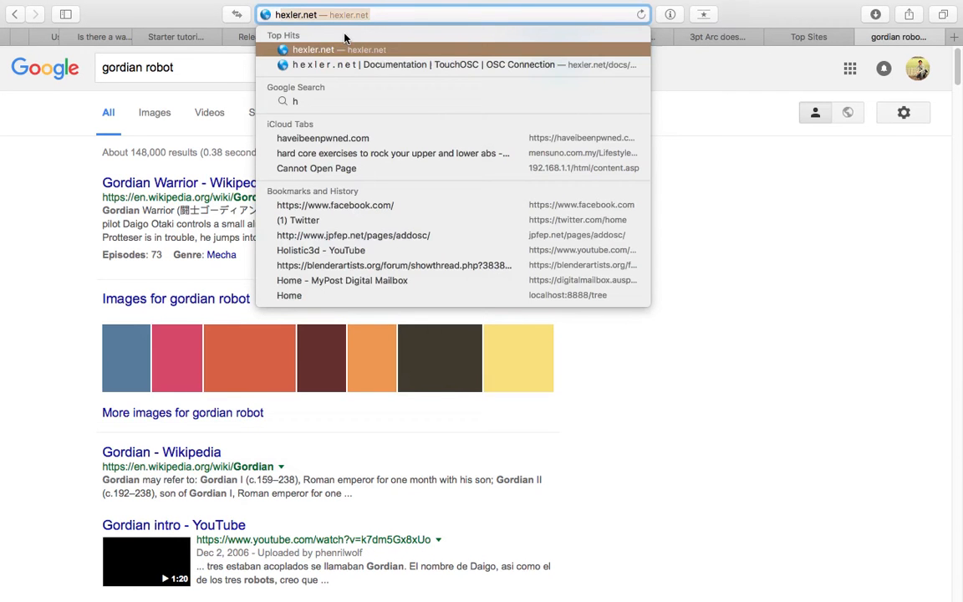
pyautogui.write('kahk')
pyautogui.press('Return')
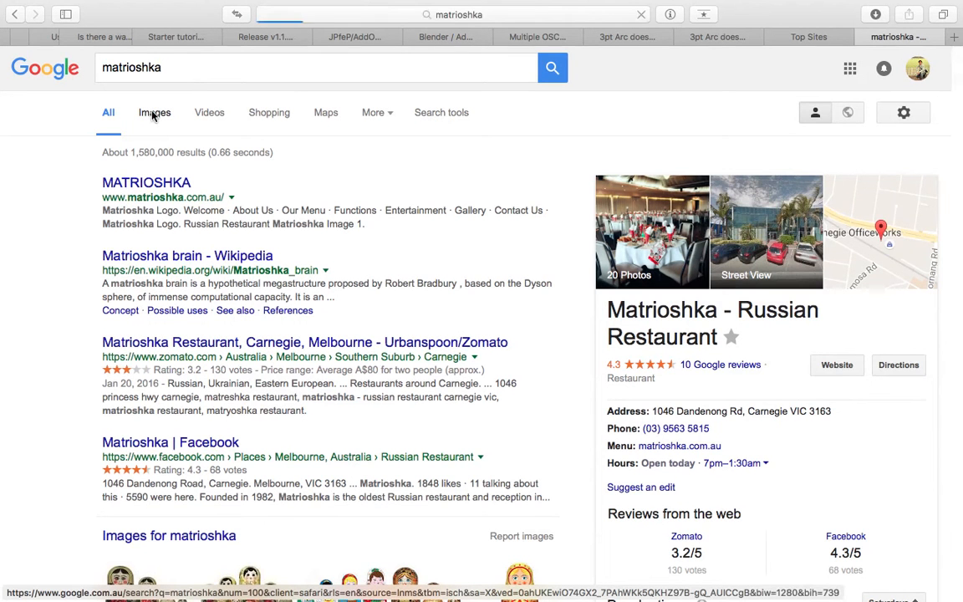
pyautogui.click(153, 113)
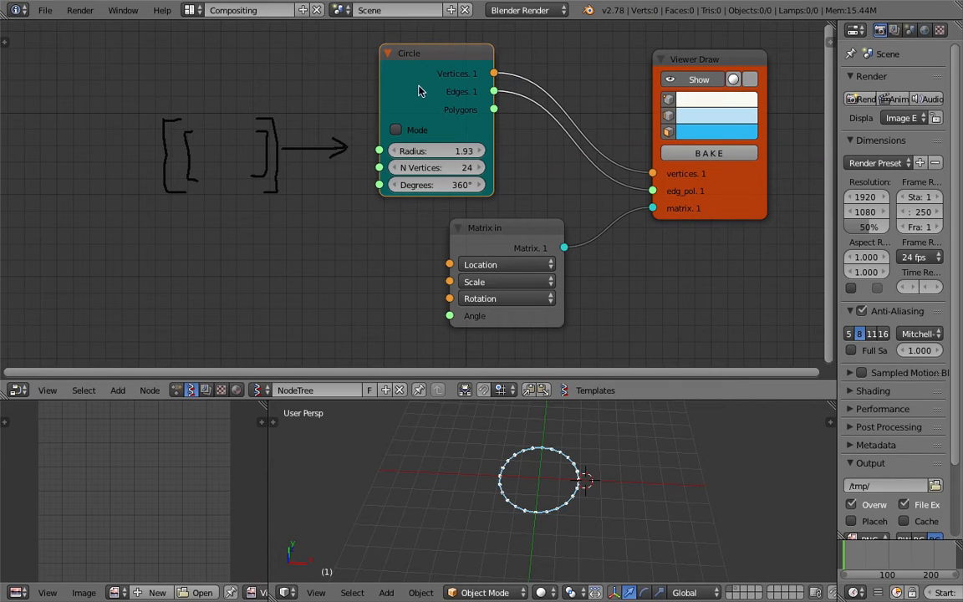
# Switch back to Blender and delete the node editor's grease pencil layer, leaving the sidebar hidden
pyautogui.click(828, 43)
pyautogui.scroll(-1, 777, 256)
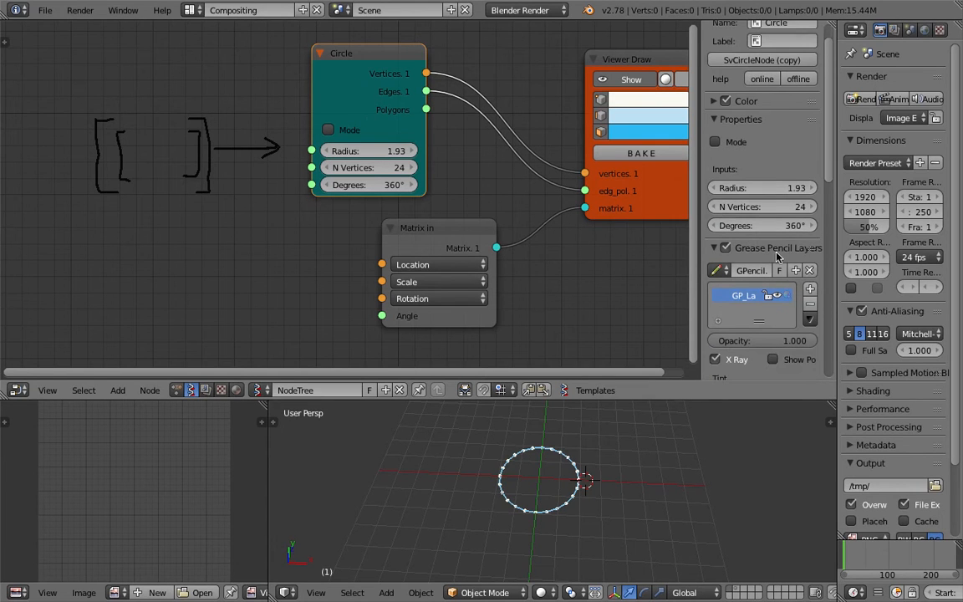
pyautogui.click(809, 304)
pyautogui.press('n')
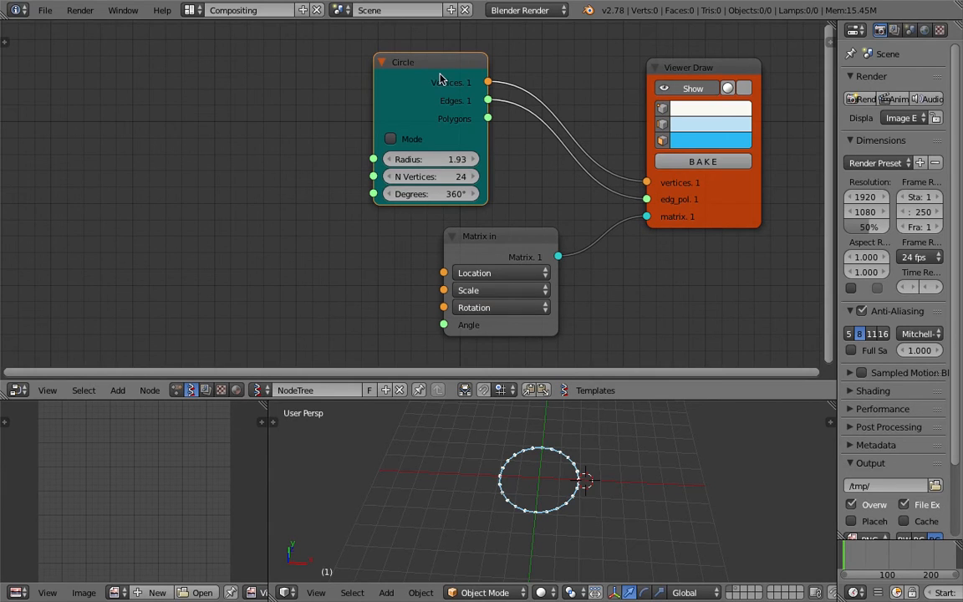
# Add a Range Float node to the left of the Circle node
pyautogui.hotkey('shift', 'a')
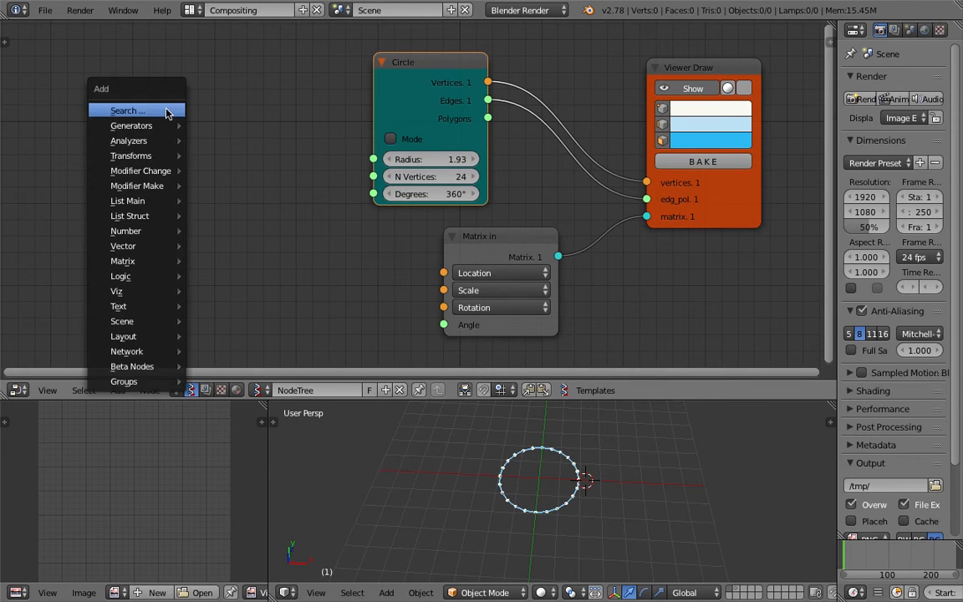
pyautogui.click(167, 108)
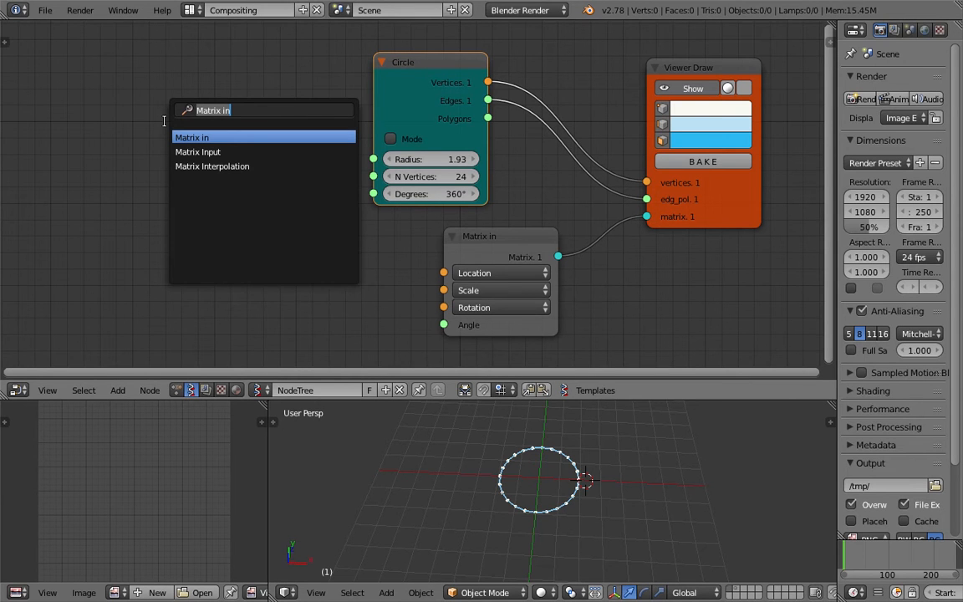
pyautogui.write('range')
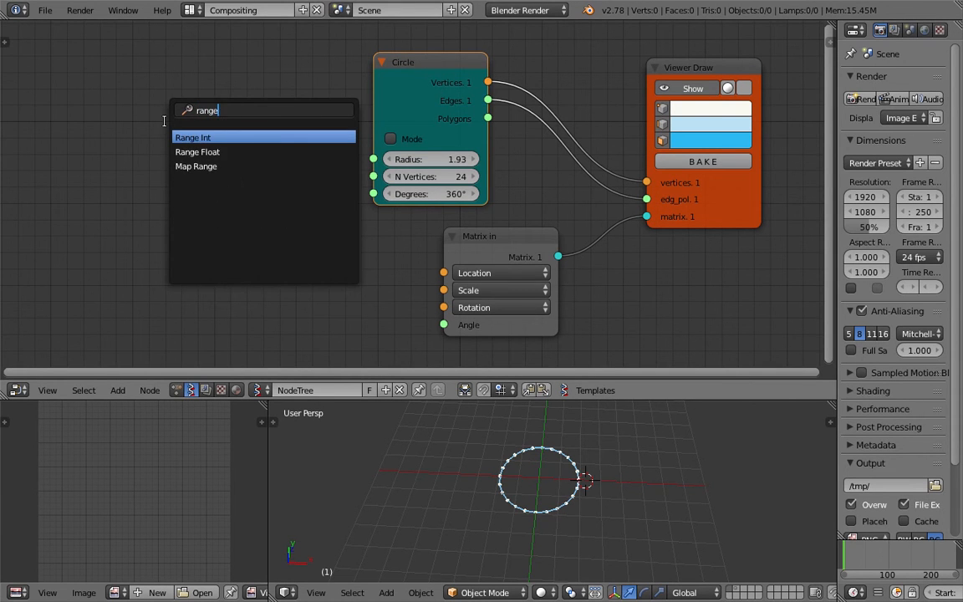
pyautogui.press('Down')
pyautogui.press('Return')
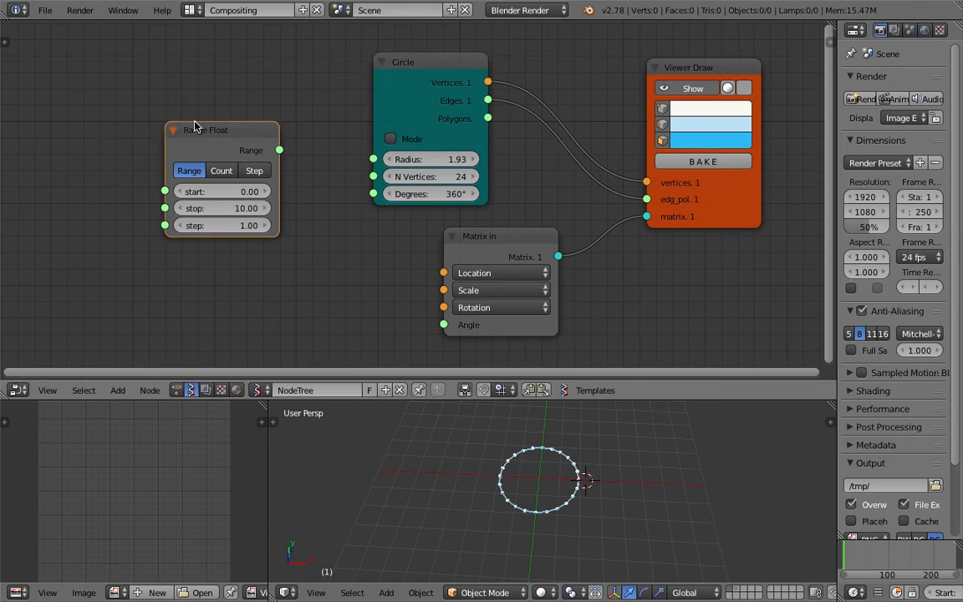
pyautogui.rightClick(191, 116)
pyautogui.click(131, 137)
# Add a Stethoscope node beside Range Float and connect the Range output to its Data input
pyautogui.hotkey('shift', 'a')
pyautogui.click(178, 84)
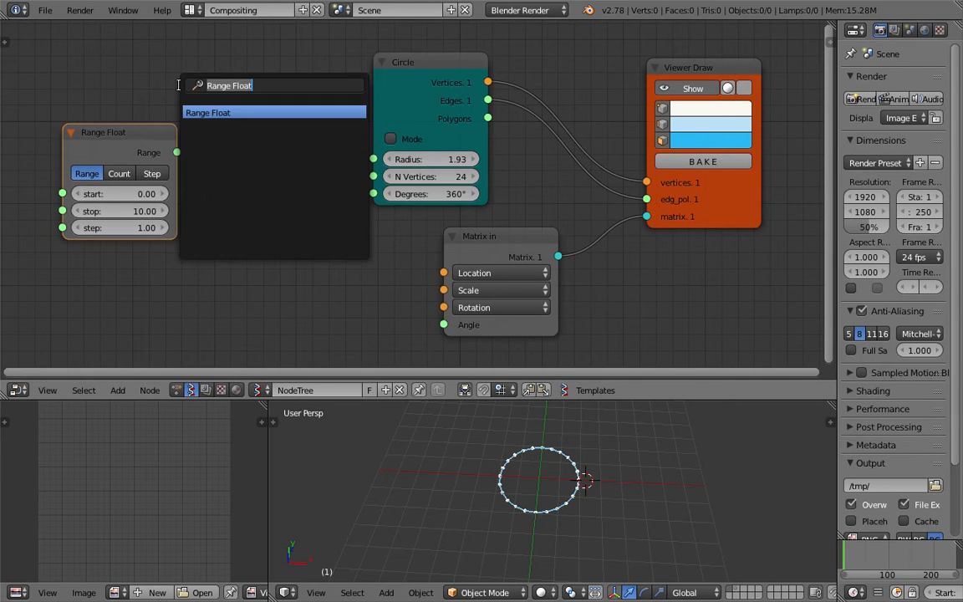
pyautogui.write('ste')
pyautogui.press('Return')
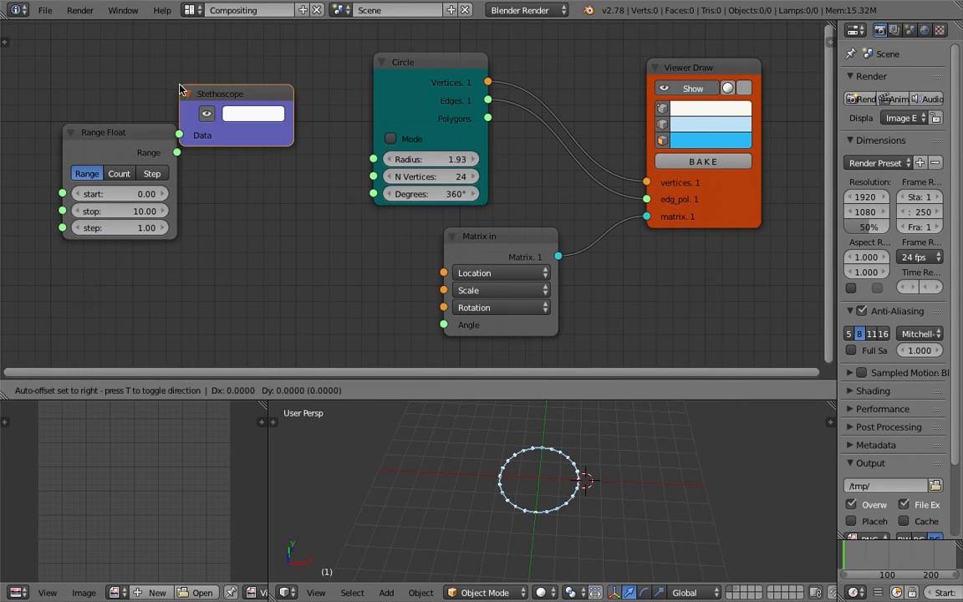
pyautogui.click(229, 71)
pyautogui.moveTo(177, 152); pyautogui.dragTo(229, 116)
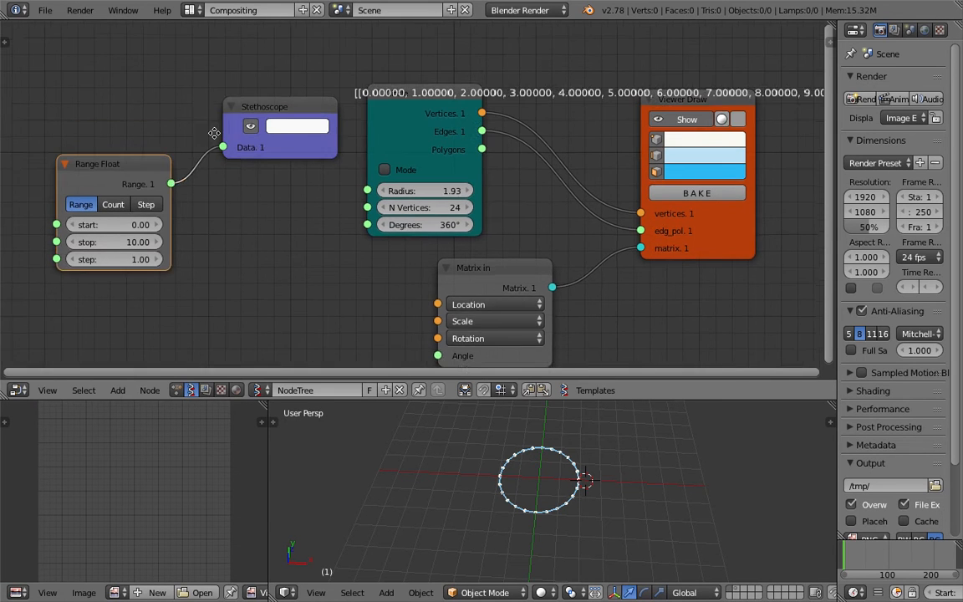
# Set the Range Float start to 0.18 and stop to 10.42, and change its mode to Count
pyautogui.scroll(-1, 285, 217)
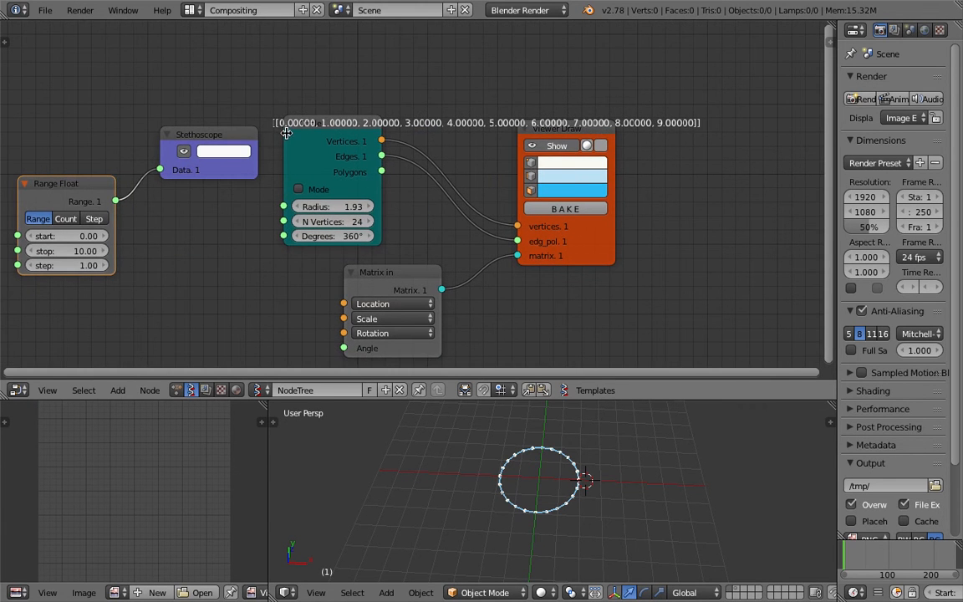
pyautogui.moveTo(193, 151); pyautogui.dragTo(232, 138, button='middle')
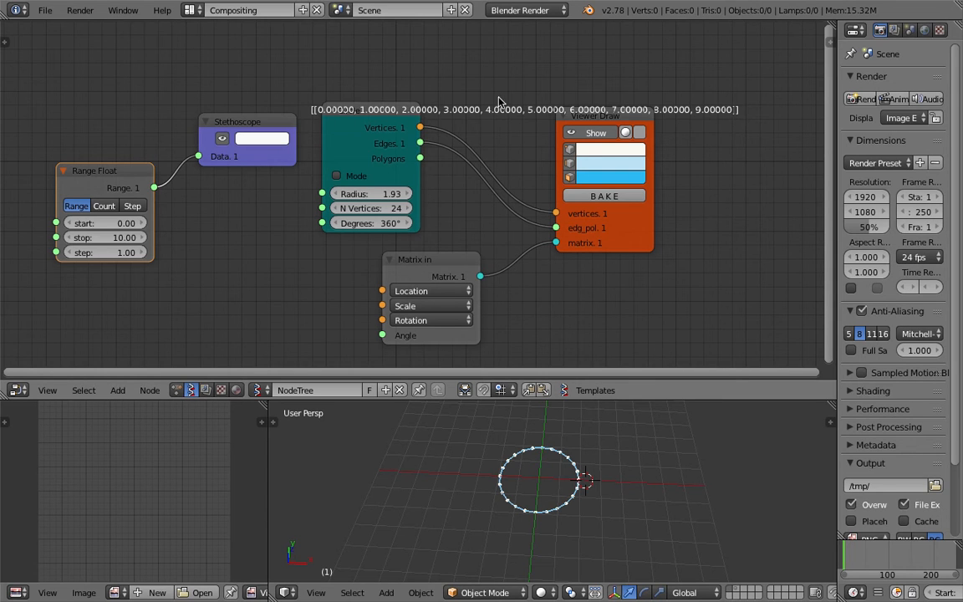
pyautogui.moveTo(99, 224); pyautogui.dragTo(117, 252)
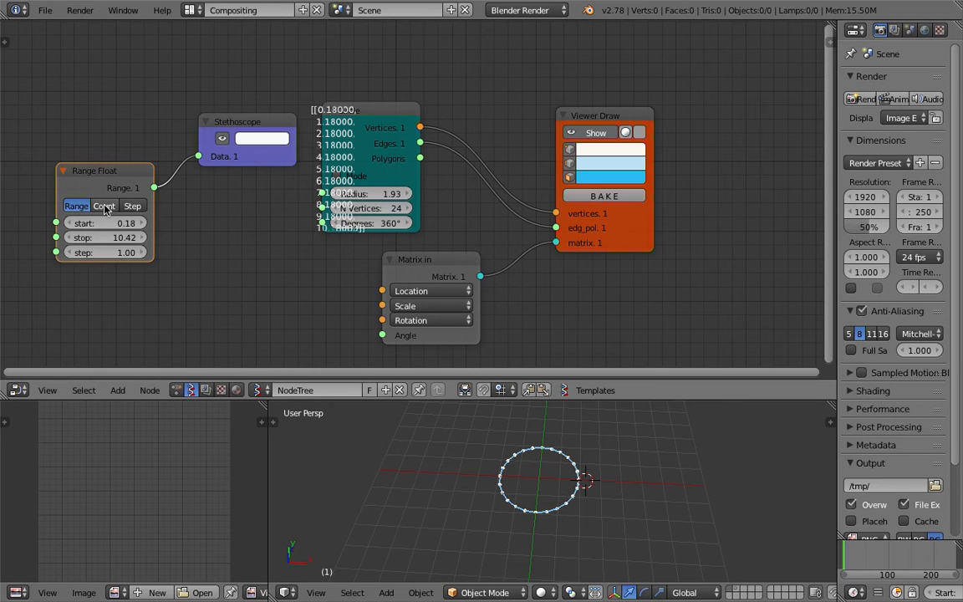
pyautogui.click(104, 206)
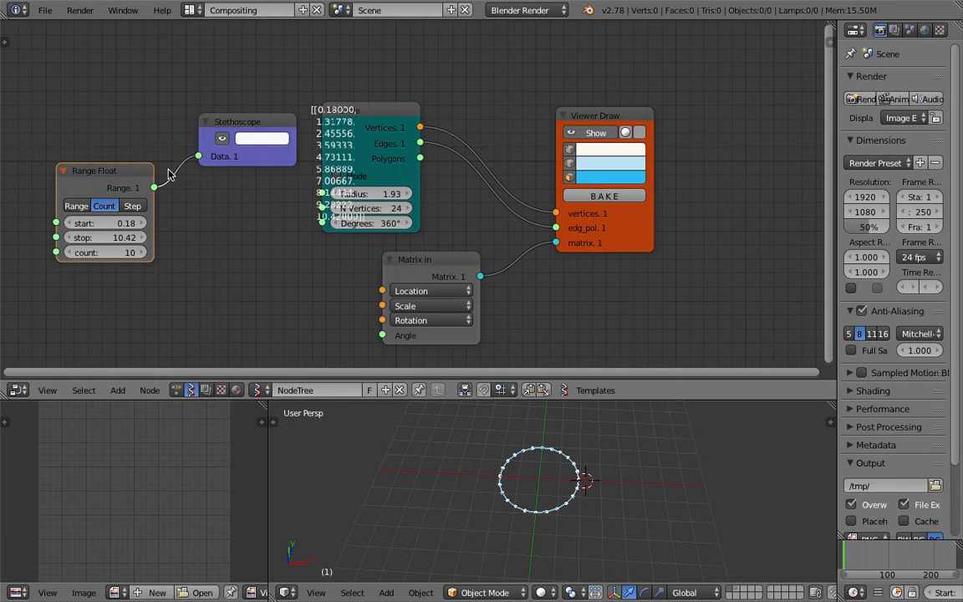
# Move the Stethoscope node slightly up and set the Range Float count to 5
pyautogui.moveTo(243, 134); pyautogui.dragTo(226, 117)
pyautogui.moveTo(142, 210); pyautogui.dragTo(240, 178, button='middle')
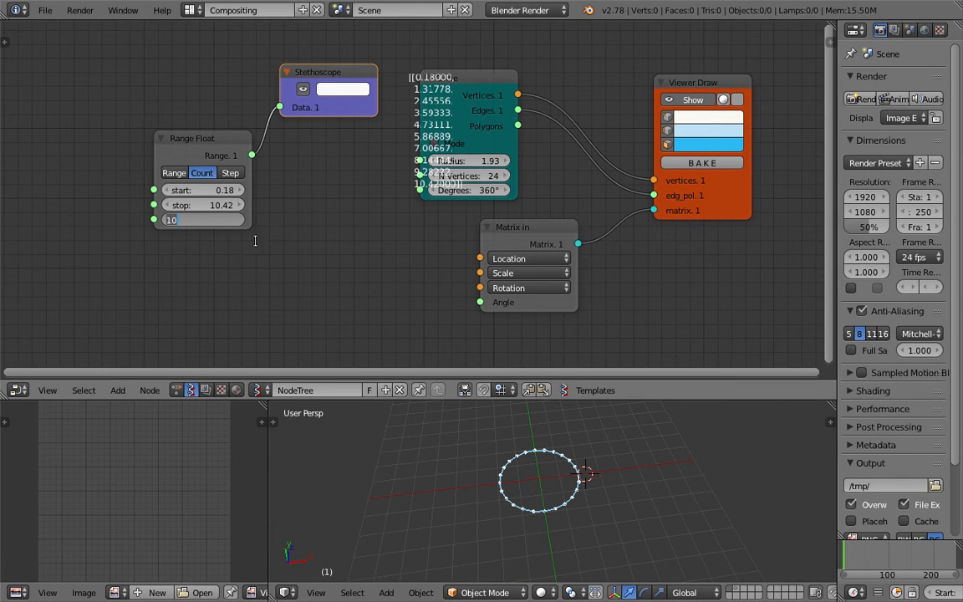
pyautogui.write('5')
pyautogui.press('Return')
pyautogui.scroll(1, 243, 227)
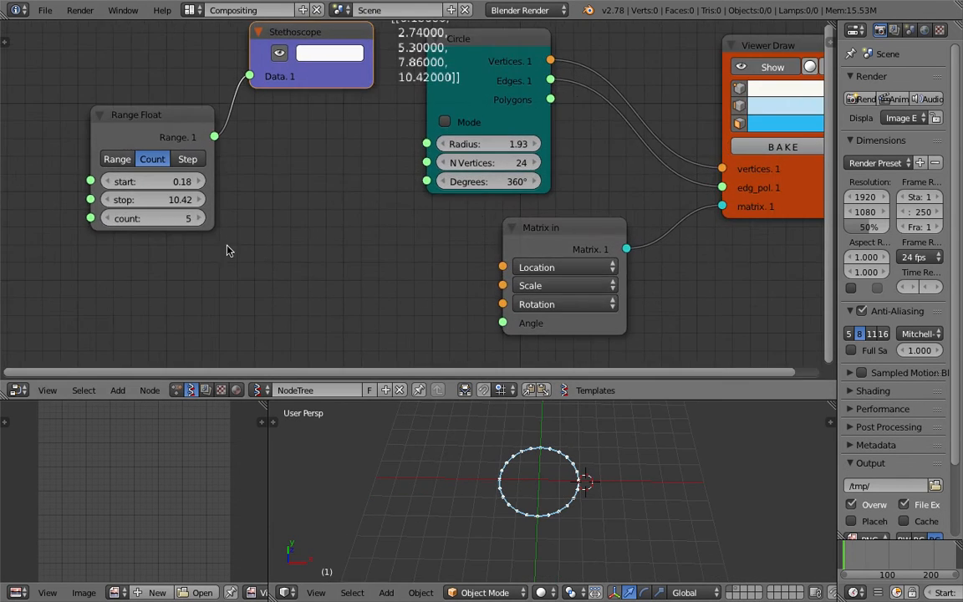
pyautogui.moveTo(228, 251); pyautogui.dragTo(252, 240, button='middle')
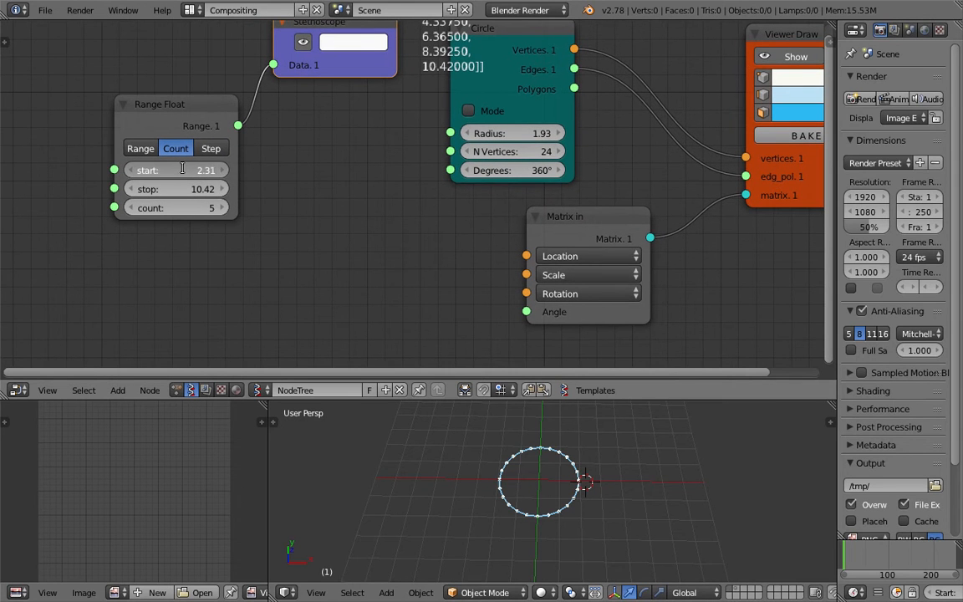
# Set the Range Float node's start to 2.00 and stop to 10.00, and save the file
pyautogui.press('Return')
pyautogui.moveTo(177, 188); pyautogui.dragTo(189, 188)
pyautogui.click(177, 188)
pyautogui.press('Return')
pyautogui.hotkey('ctrl', 's')
pyautogui.click(180, 192)
pyautogui.moveTo(418, 28); pyautogui.dragTo(345, 133, button='middle')
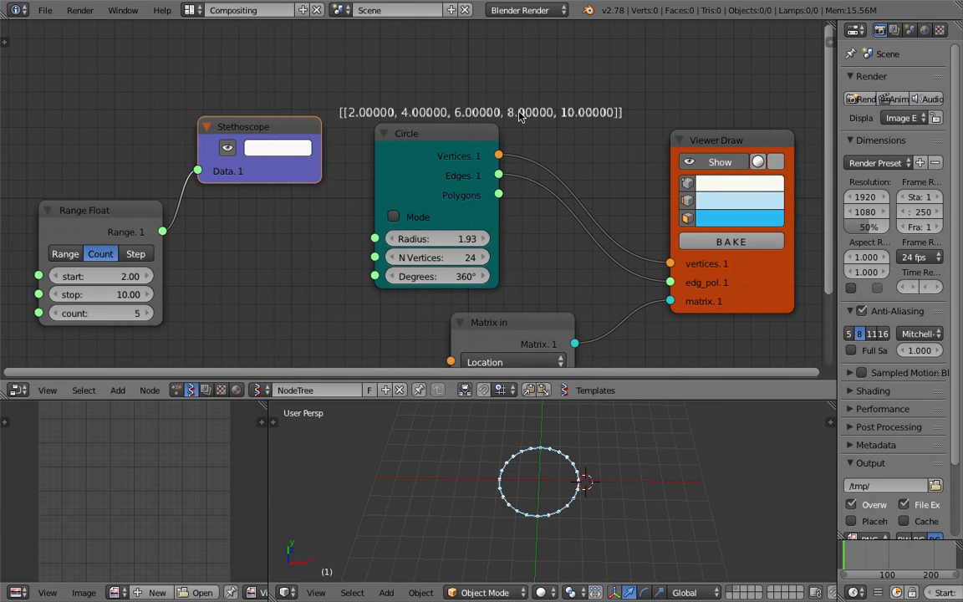
# Connect the Range Float output to the Circle node's Radius input and move the Stethoscope node up
pyautogui.scroll(-2, 348, 233)
pyautogui.moveTo(344, 233); pyautogui.dragTo(389, 207, button='middle')
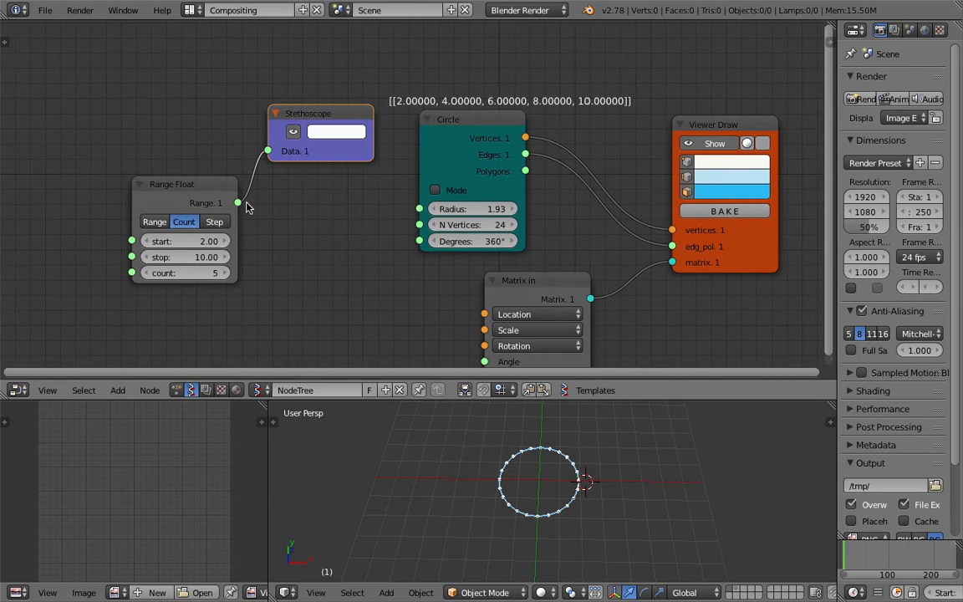
pyautogui.moveTo(239, 203); pyautogui.dragTo(135, 180)
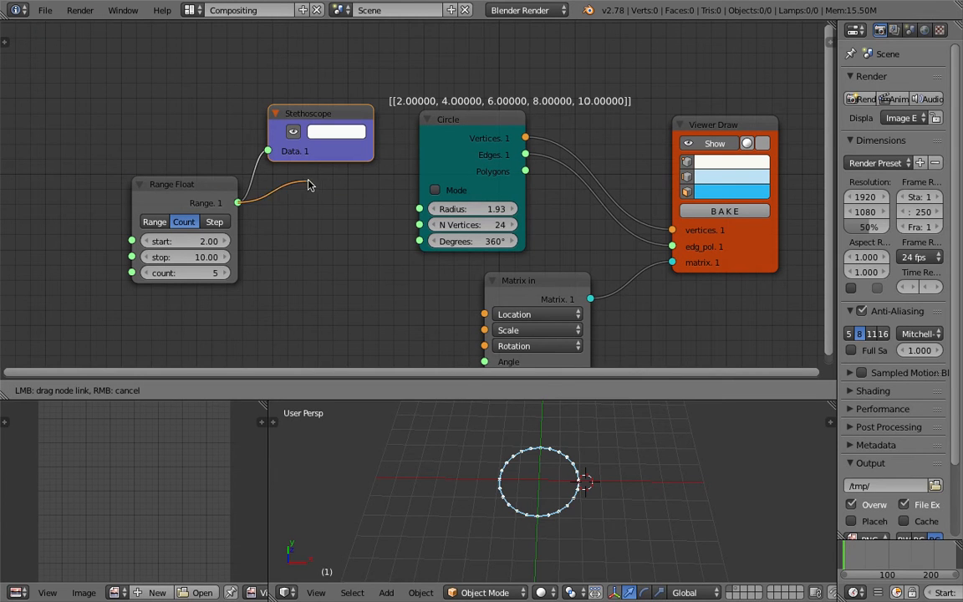
pyautogui.moveTo(419, 210); pyautogui.dragTo(419, 209)
pyautogui.moveTo(313, 112); pyautogui.dragTo(319, 78)
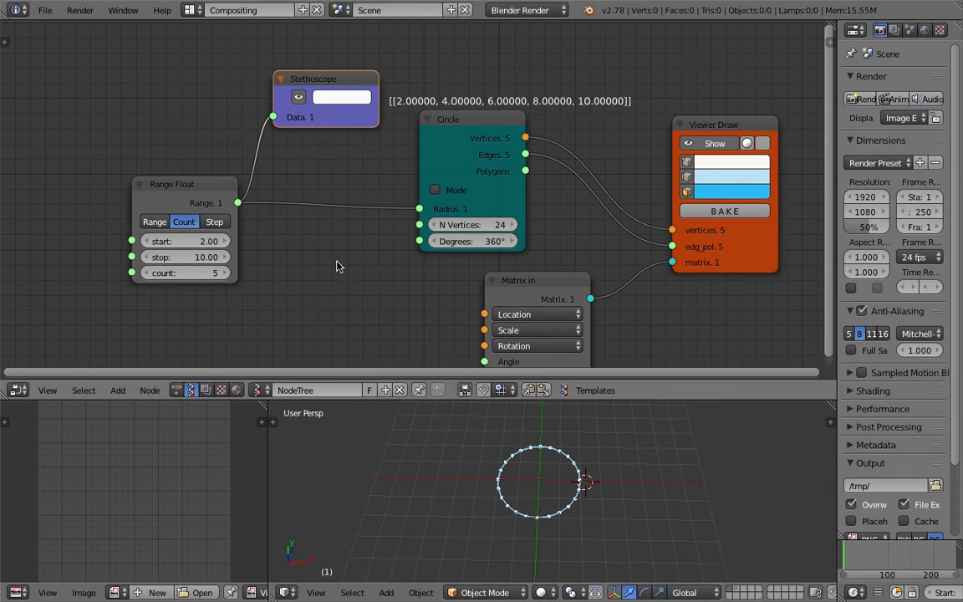
# Jump the timeline to frame 66 and save the file
pyautogui.click(873, 553)
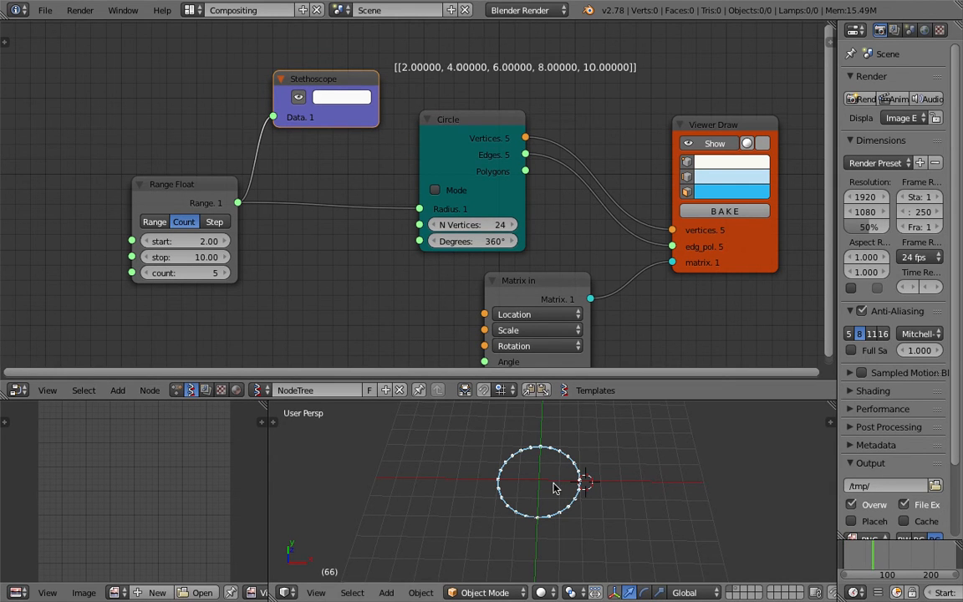
pyautogui.press('Home')
pyautogui.hotkey('ctrl', 's')
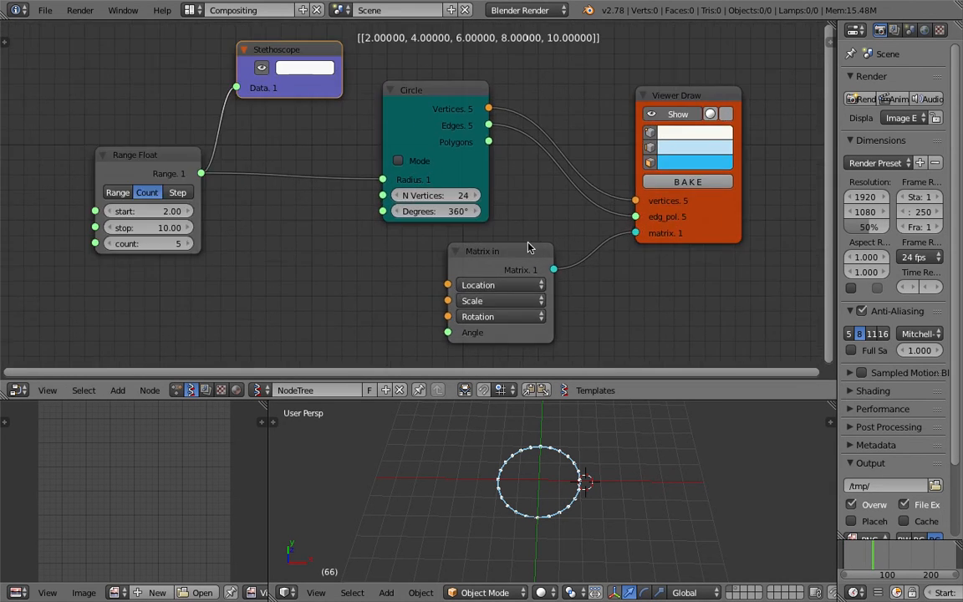
# Examine the object counts on the Viewer Draw node's vertices, edg_pol and matrix inputs
pyautogui.moveTo(529, 248); pyautogui.dragTo(293, 251, button='middle')
pyautogui.scroll(4, 256, 241)
pyautogui.moveTo(498, 232); pyautogui.dragTo(457, 234, button='middle')
pyautogui.scroll(4, 456, 234)
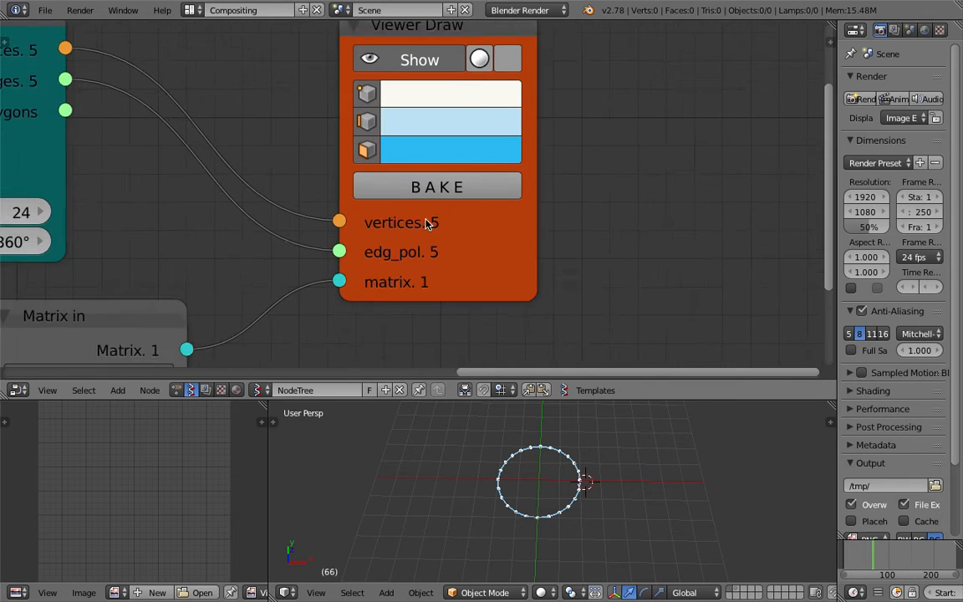
pyautogui.scroll(1, 426, 224)
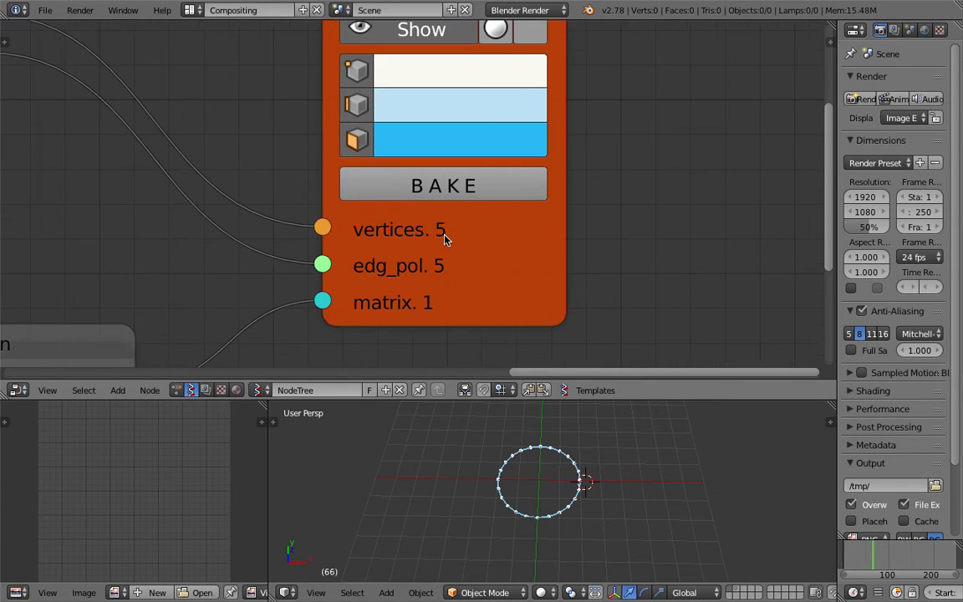
pyautogui.scroll(-3, 445, 238)
pyautogui.scroll(2, 441, 237)
pyautogui.scroll(2, 433, 247)
pyautogui.scroll(-1, 403, 300)
pyautogui.moveTo(406, 304); pyautogui.dragTo(628, 202, button='middle')
pyautogui.scroll(-2, 477, 265)
pyautogui.scroll(-2, 627, 201)
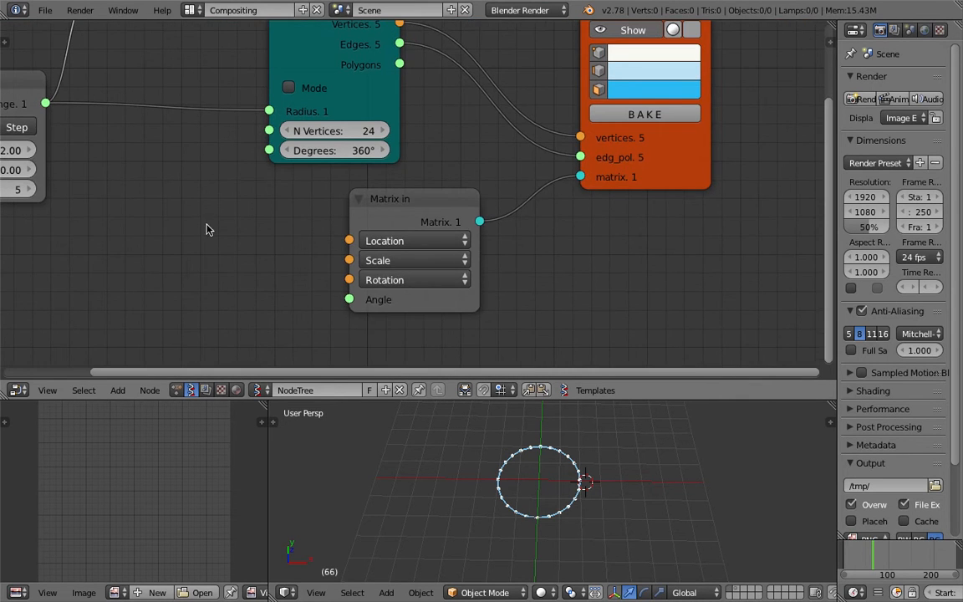
# Add a Vector in node below Range Float, connect it to the Matrix in Location input, and move it left
pyautogui.moveTo(207, 229); pyautogui.dragTo(236, 209, button='middle')
pyautogui.press('space')
pyautogui.write('vector')
pyautogui.press('Down')
pyautogui.press('Return')
pyautogui.click(170, 199)
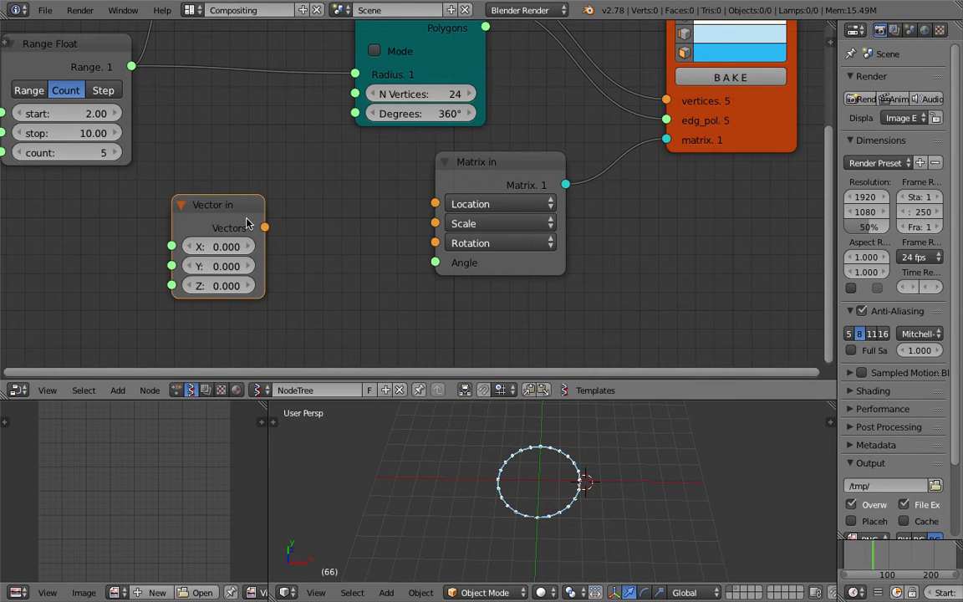
pyautogui.moveTo(265, 227); pyautogui.dragTo(328, 213)
pyautogui.moveTo(432, 205); pyautogui.dragTo(434, 204)
pyautogui.moveTo(230, 218); pyautogui.dragTo(130, 210)
# Add a List Join node between the Vector in and Matrix in nodes
pyautogui.hotkey('ctrl', 'a')
pyautogui.write('join')
pyautogui.press('Down')
pyautogui.press('Return')
pyautogui.click(266, 170)
pyautogui.moveTo(142, 198); pyautogui.dragTo(173, 151, button='middle')
# Connect the Vector in output to the first five data inputs of List Join and save the file
pyautogui.moveTo(215, 174); pyautogui.dragTo(294, 267)
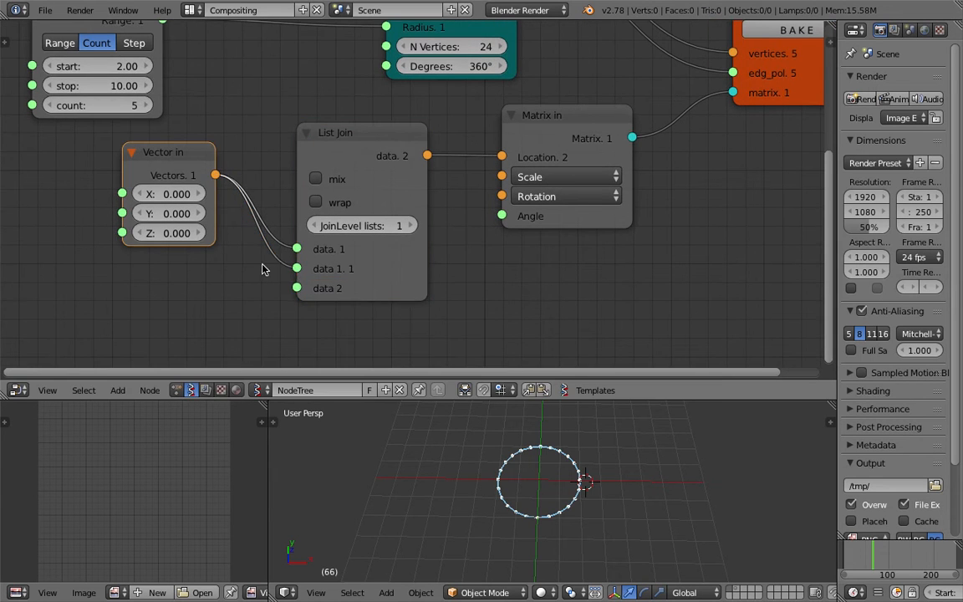
pyautogui.scroll(-1, 262, 268)
pyautogui.moveTo(243, 177); pyautogui.dragTo(313, 308)
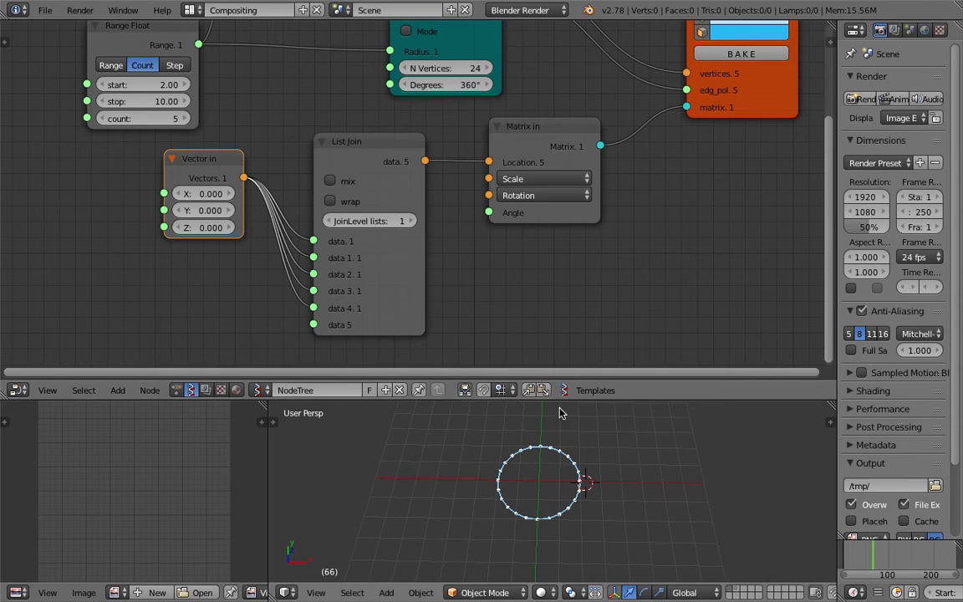
pyautogui.moveTo(546, 265); pyautogui.dragTo(482, 299, button='middle')
pyautogui.hotkey('ctrl', 's')
pyautogui.click(530, 284)
# Set the List Join node's JoinLevel lists value to 2, leaving mix and wrap off
pyautogui.moveTo(645, 201); pyautogui.dragTo(545, 289, button='middle')
pyautogui.scroll(3, 545, 290)
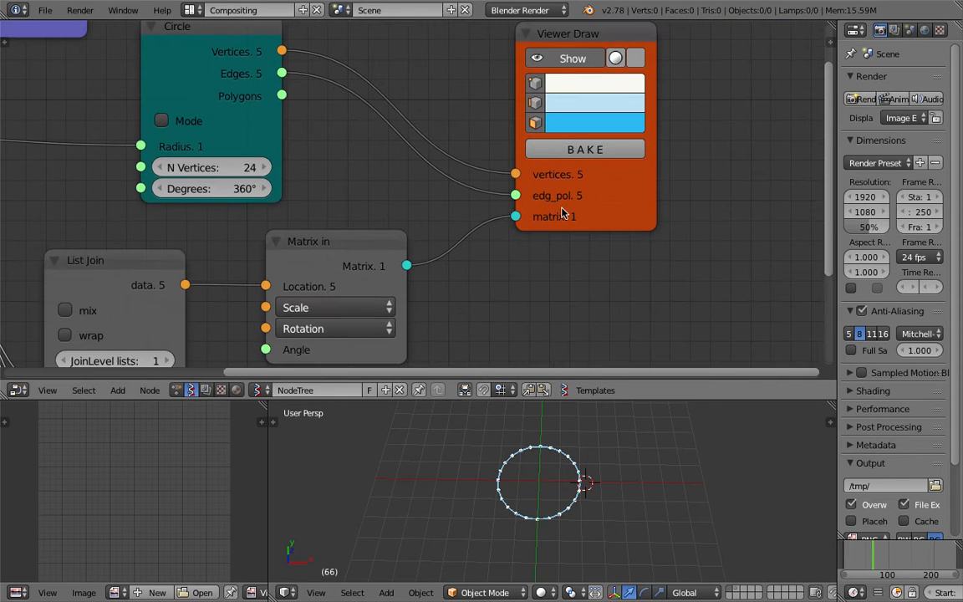
pyautogui.scroll(-1, 451, 284)
pyautogui.moveTo(383, 271); pyautogui.dragTo(464, 207, button='middle')
pyautogui.moveTo(195, 265); pyautogui.dragTo(178, 218, button='middle')
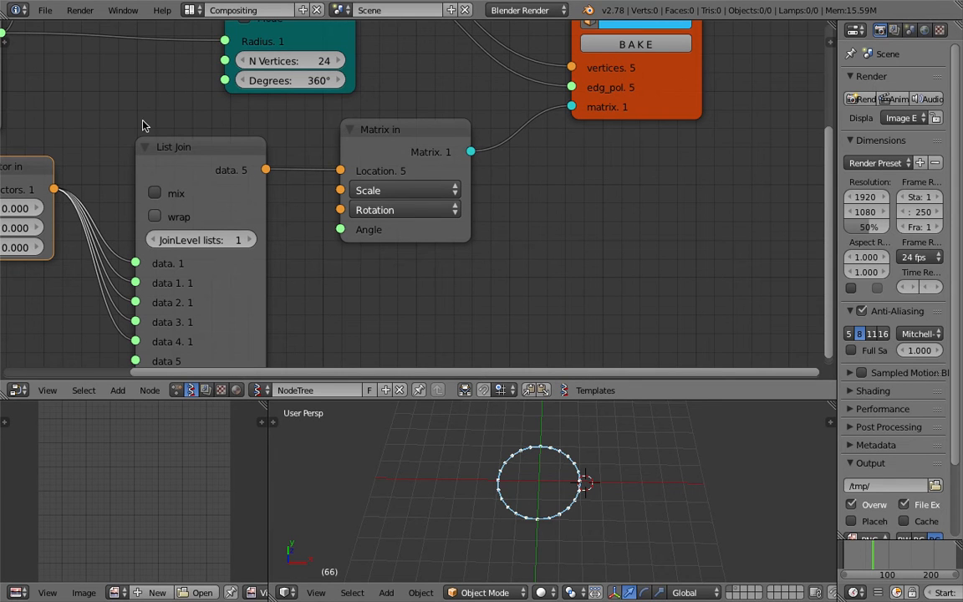
pyautogui.click(155, 195)
pyautogui.click(154, 195)
pyautogui.click(245, 241)
pyautogui.click(154, 241)
pyautogui.click(249, 240)
pyautogui.moveTo(220, 231); pyautogui.dragTo(225, 181, button='middle')
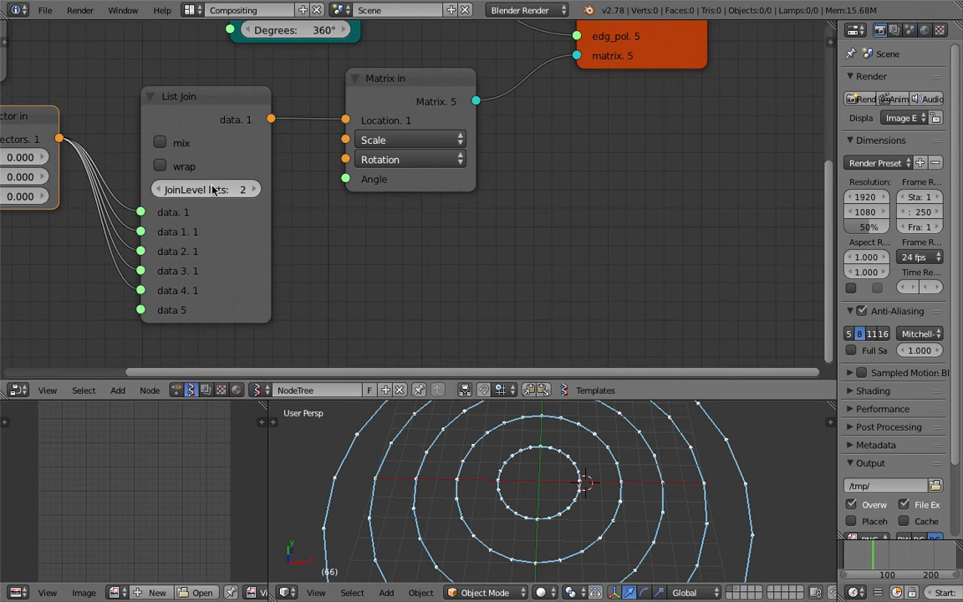
# Reset the Vector in node's X value to 0
pyautogui.scroll(-5, 526, 485)
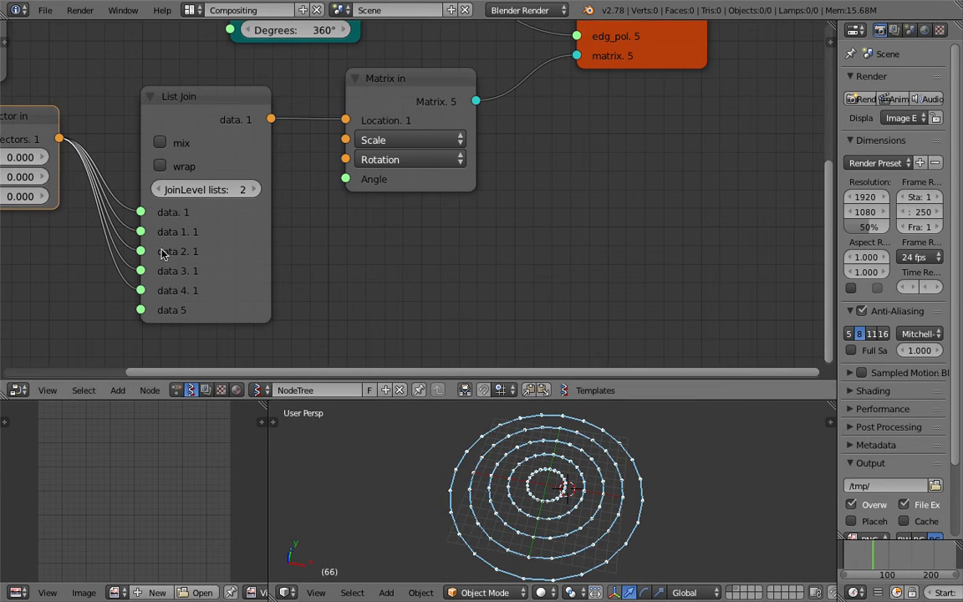
pyautogui.moveTo(127, 225); pyautogui.dragTo(212, 197, button='middle')
pyautogui.moveTo(114, 131)
pyautogui.mouseDown()
pyautogui.moveTo(151, 130)
pyautogui.moveTo(42, 130)
pyautogui.moveTo(112, 130)
pyautogui.mouseUp()
pyautogui.click(105, 129)
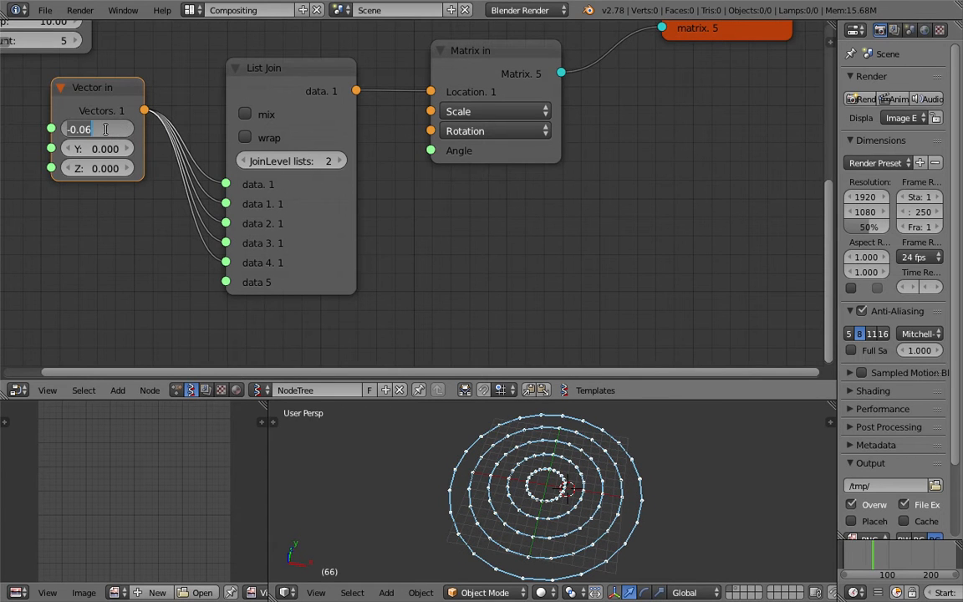
pyautogui.write('0')
pyautogui.press('Return')
# Move the Vector in node down beside the List Join data inputs and save the file
pyautogui.moveTo(107, 84); pyautogui.dragTo(119, 137)
pyautogui.hotkey('ctrl', 's')
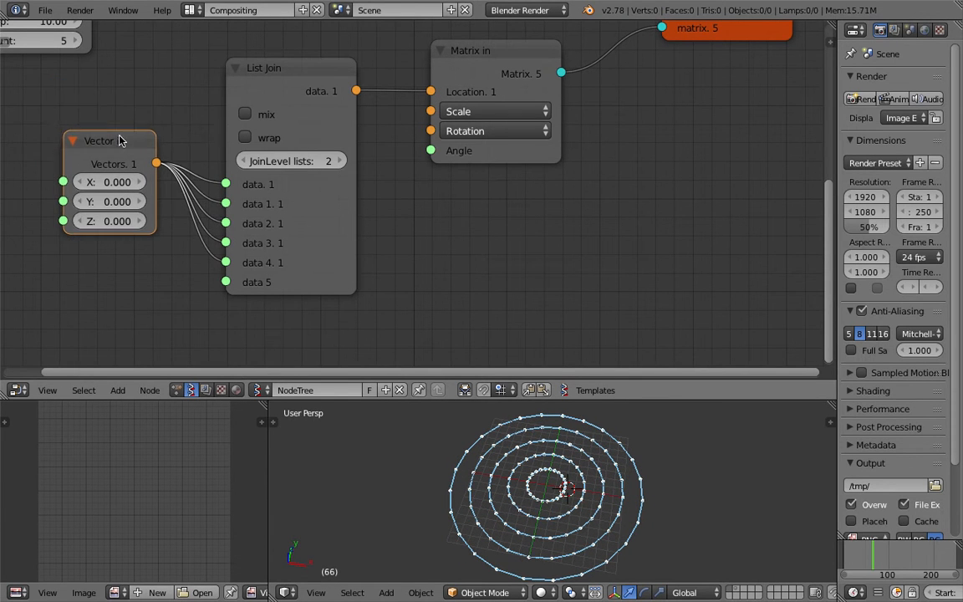
pyautogui.click(118, 138)
# Delete the Vector in and List Join nodes
pyautogui.scroll(-3, 126, 167)
pyautogui.click(308, 105)
pyautogui.click(198, 154)
pyautogui.press('x')
pyautogui.click(279, 128)
pyautogui.press('x')
# Add a Random Vector MK2 node to the left of the Matrix in node
pyautogui.hotkey('shift', 'a')
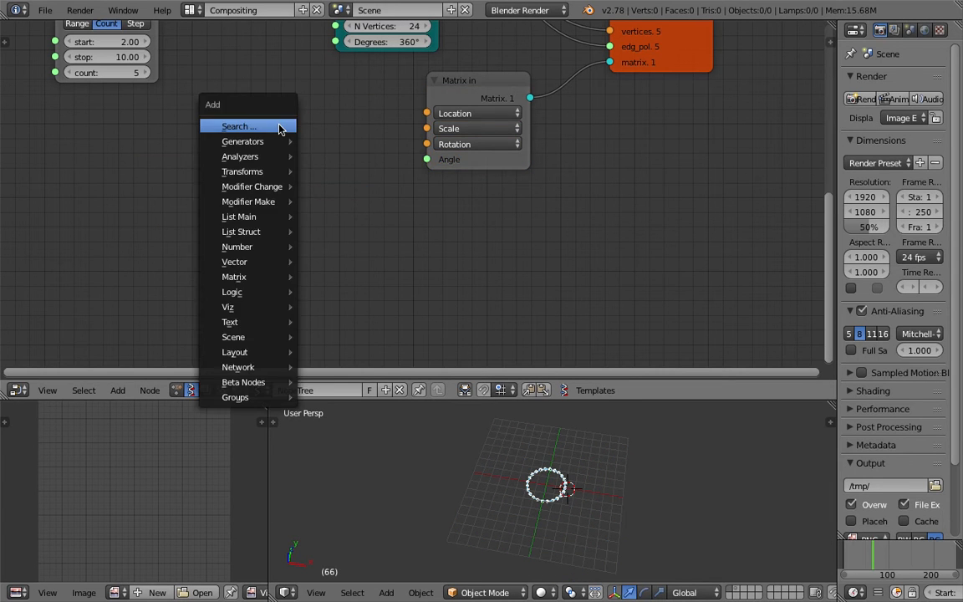
pyautogui.click(279, 127)
pyautogui.write('random')
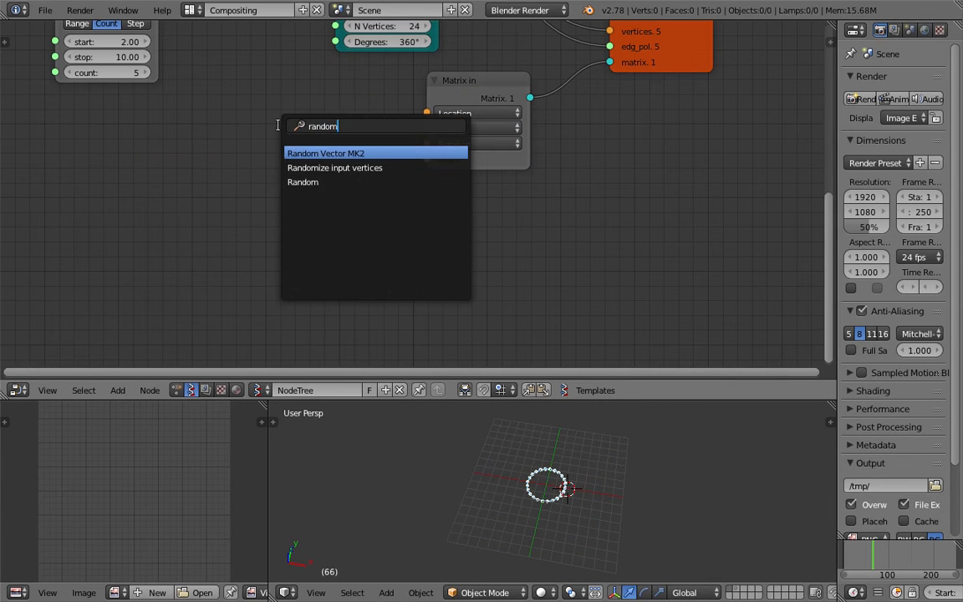
pyautogui.write(' v')
pyautogui.press('Return')
pyautogui.click(225, 124)
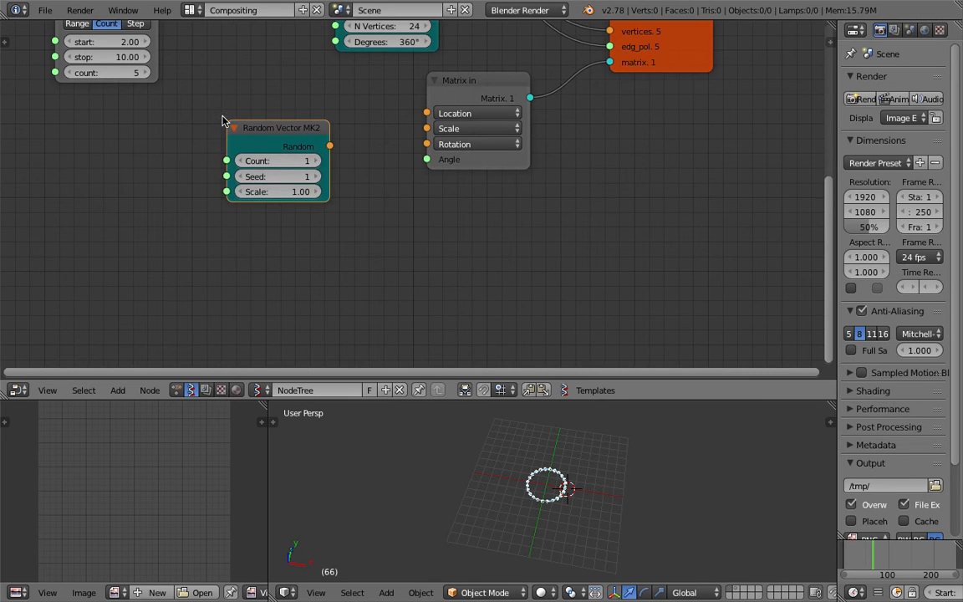
# Connect the Random Vector output to the Matrix in Location input and set the Random Vector Count to 5
pyautogui.scroll(-2, 248, 127)
pyautogui.scroll(2, 365, 178)
pyautogui.moveTo(398, 193); pyautogui.dragTo(511, 154)
pyautogui.doubleClick(370, 215)
pyautogui.write('5')
pyautogui.press('Return')
# Save the file and move the Range Float node left to free space beside the Circle node
pyautogui.scroll(-4, 244, 140)
pyautogui.moveTo(244, 141); pyautogui.dragTo(424, 198, button='middle')
pyautogui.hotkey('ctrl', 's')
pyautogui.click(424, 197)
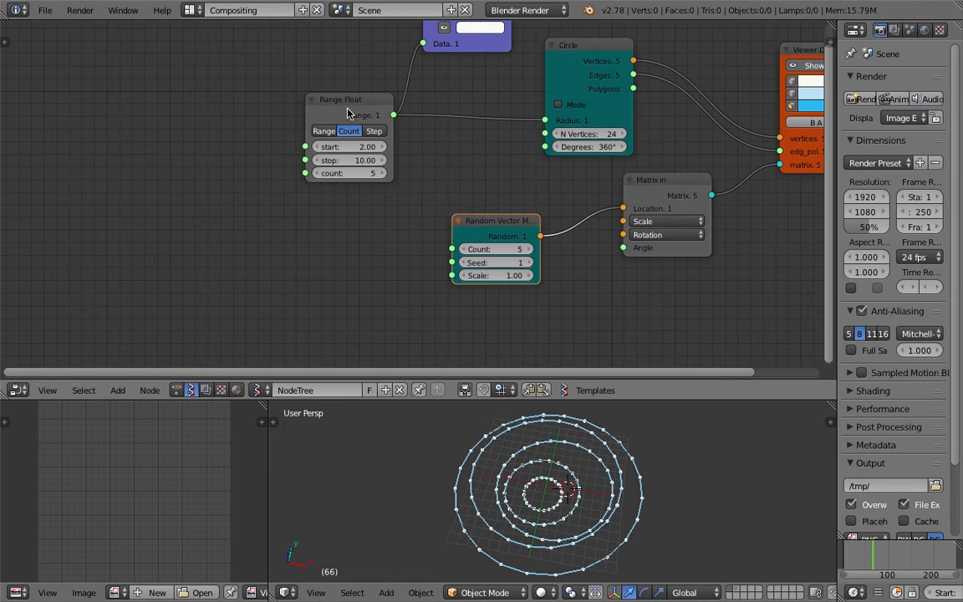
pyautogui.moveTo(348, 109); pyautogui.dragTo(314, 106)
pyautogui.scroll(-3, 67, 109)
pyautogui.moveTo(66, 109); pyautogui.dragTo(136, 116, button='middle')
pyautogui.scroll(3, 461, 255)
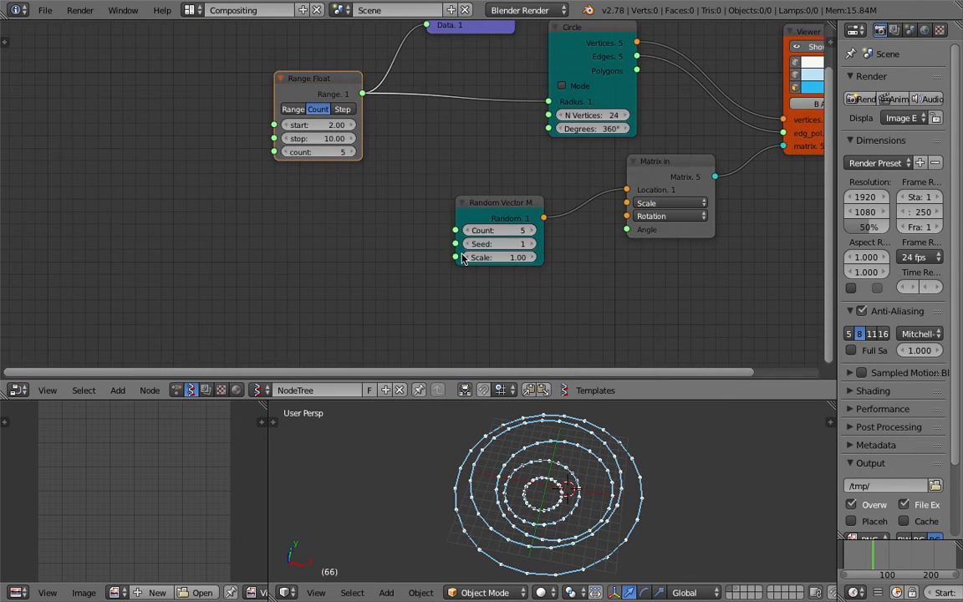
# Raise the Random Vector node's Scale to about 17.02 and inspect the spread of circles in the 3D view
pyautogui.moveTo(534, 477); pyautogui.dragTo(559, 452, button='middle')
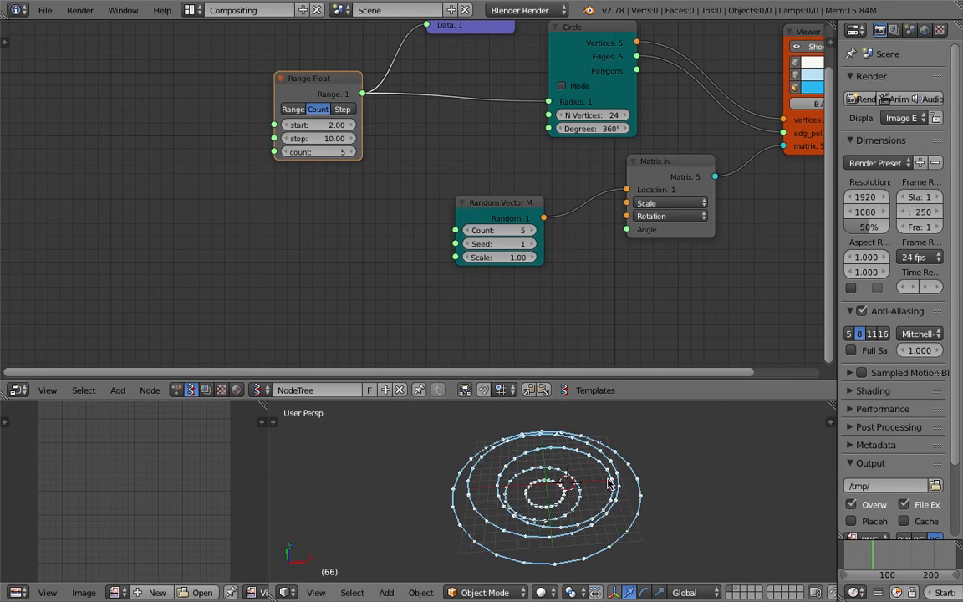
pyautogui.moveTo(506, 260); pyautogui.dragTo(591, 260)
pyautogui.scroll(-3, 563, 447)
pyautogui.moveTo(563, 476); pyautogui.dragTo(598, 434, button='middle')
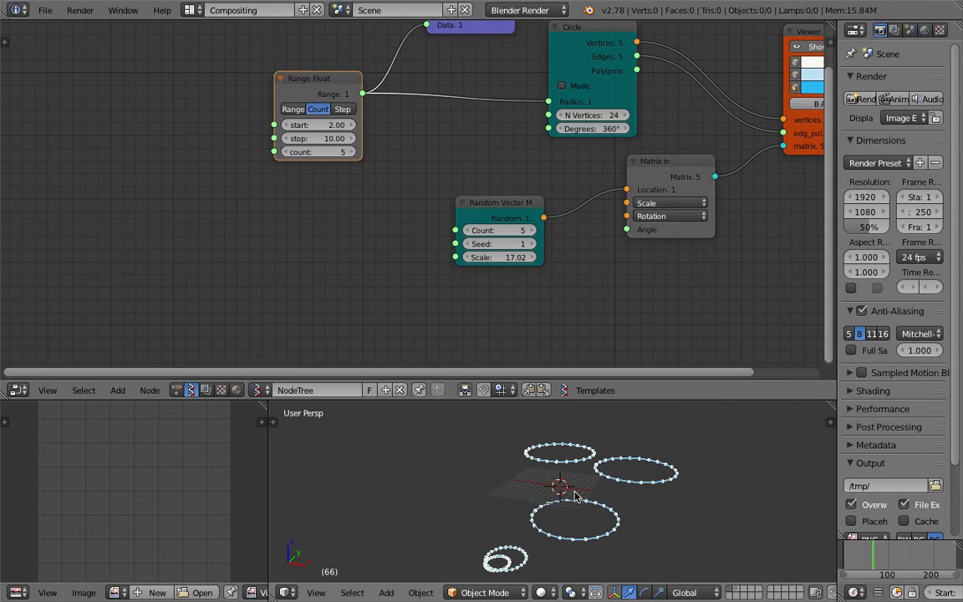
pyautogui.moveTo(569, 488); pyautogui.dragTo(592, 495, button='middle')
# Change the Random Vector node's Scale to 19.69 and its Seed to 219
pyautogui.moveTo(492, 258); pyautogui.dragTo(563, 246)
pyautogui.moveTo(608, 439); pyautogui.dragTo(512, 444, button='middle')
pyautogui.moveTo(503, 247); pyautogui.dragTo(524, 246)
pyautogui.moveTo(583, 485); pyautogui.dragTo(565, 473, button='middle')
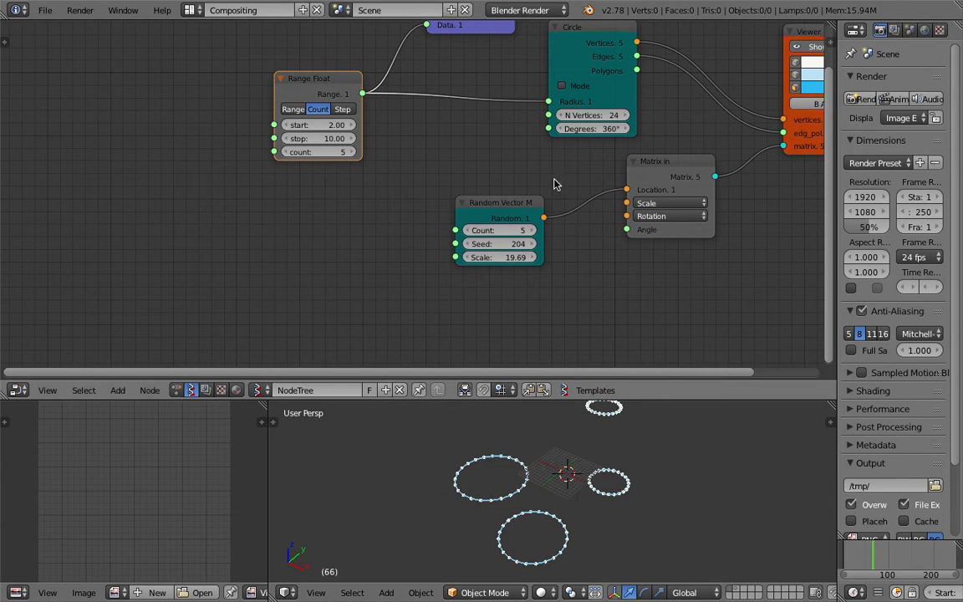
pyautogui.moveTo(503, 244); pyautogui.dragTo(511, 245)
pyautogui.moveTo(540, 357); pyautogui.dragTo(368, 382, button='middle')
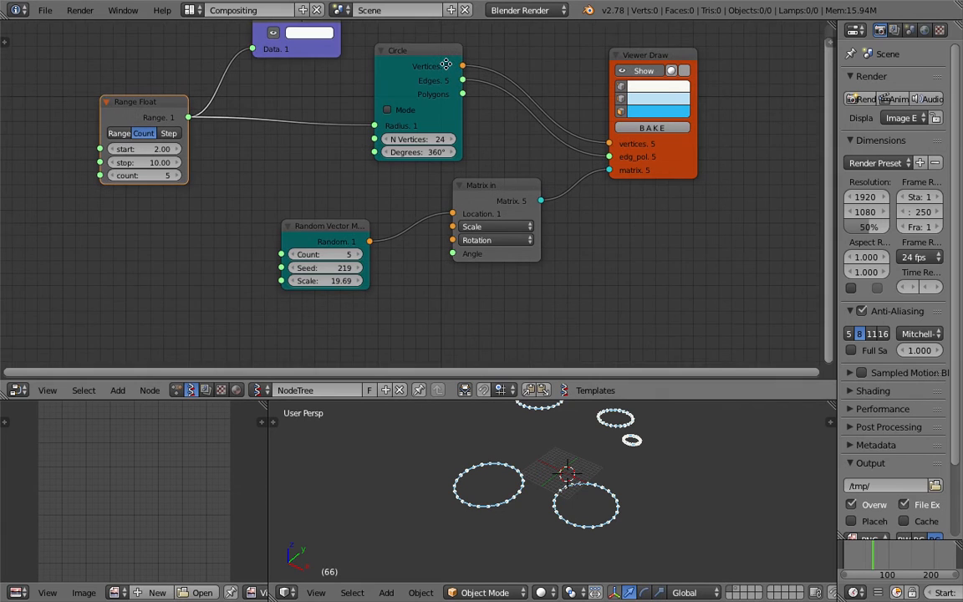
# Move the Matrix in node slightly away from the Circle node and inspect the scattered circles from another angle
pyautogui.moveTo(488, 191); pyautogui.dragTo(501, 203)
pyautogui.moveTo(530, 193); pyautogui.dragTo(562, 199, button='middle')
pyautogui.moveTo(564, 449); pyautogui.dragTo(546, 472, button='middle')
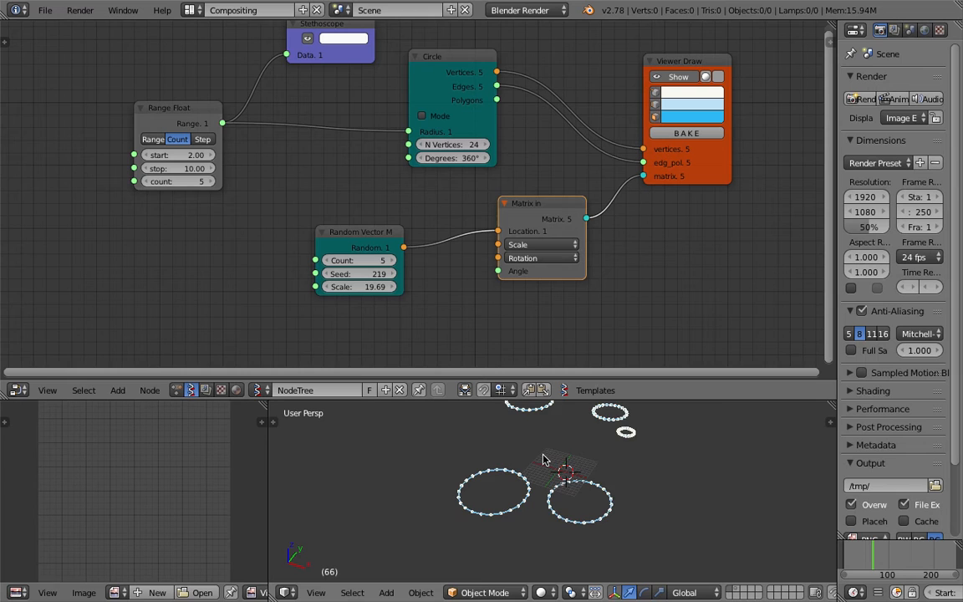
pyautogui.moveTo(542, 459); pyautogui.dragTo(571, 485, button='middle')
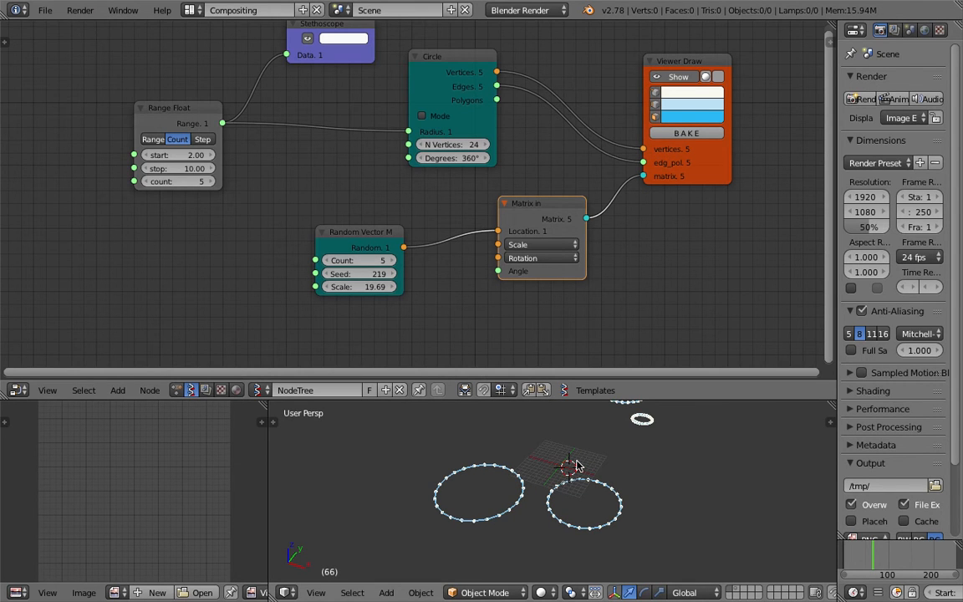
# Set the Random Vector node's Scale to 0
pyautogui.moveTo(348, 290); pyautogui.dragTo(446, 263, button='middle')
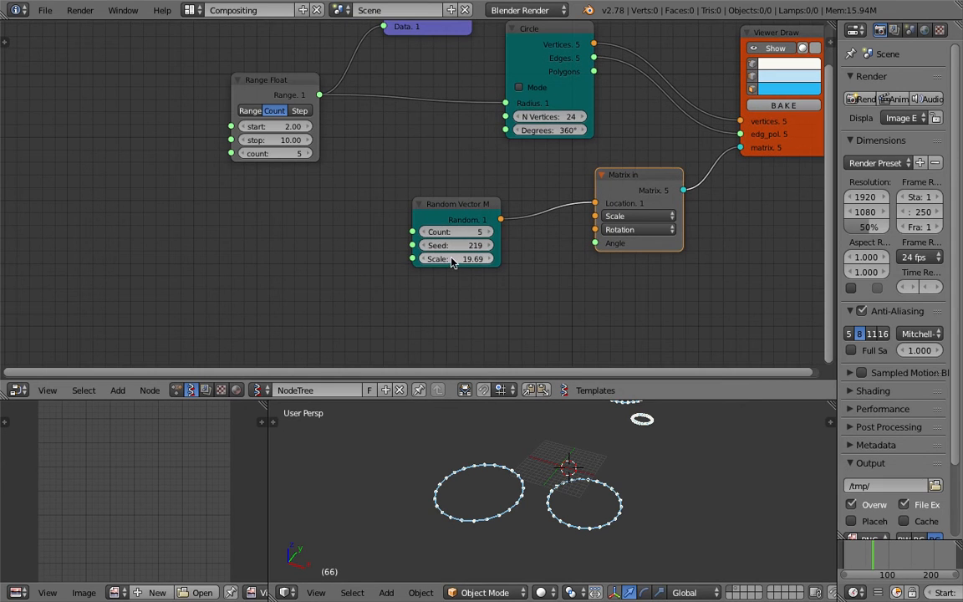
pyautogui.write('0')
pyautogui.press('Return')
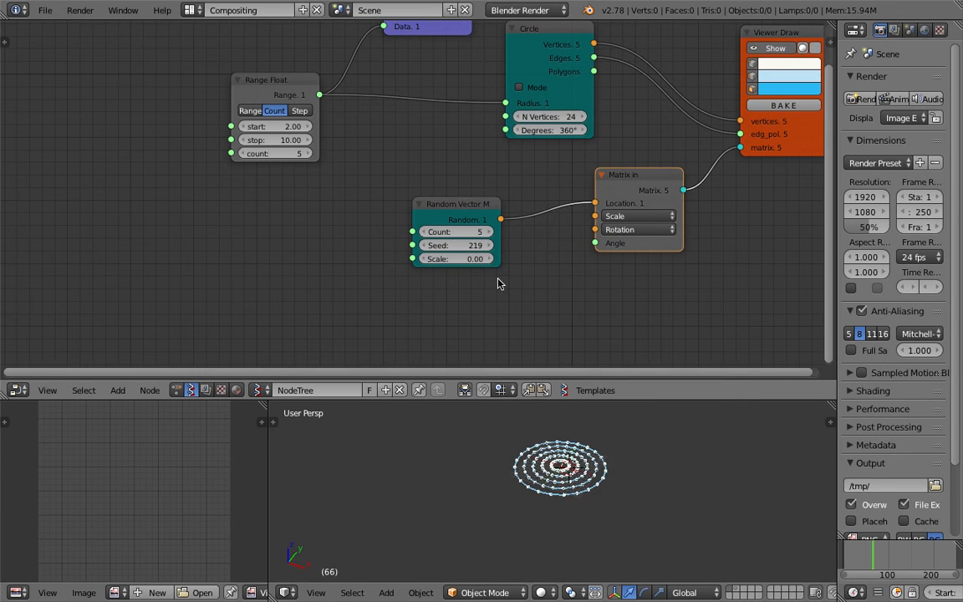
# Set the Random Vector node's Scale to 1.14 and Seed to 276, and move the node left
pyautogui.scroll(2, 516, 286)
pyautogui.moveTo(468, 276); pyautogui.dragTo(547, 276)
pyautogui.moveTo(469, 259); pyautogui.dragTo(517, 259)
pyautogui.moveTo(471, 228); pyautogui.dragTo(424, 208)
pyautogui.hotkey('shift', 'a')
pyautogui.click(443, 178)
pyautogui.click(424, 212)
# Add an Int node with the value 5 to the left of Range Float and save the file
pyautogui.scroll(-2, 424, 212)
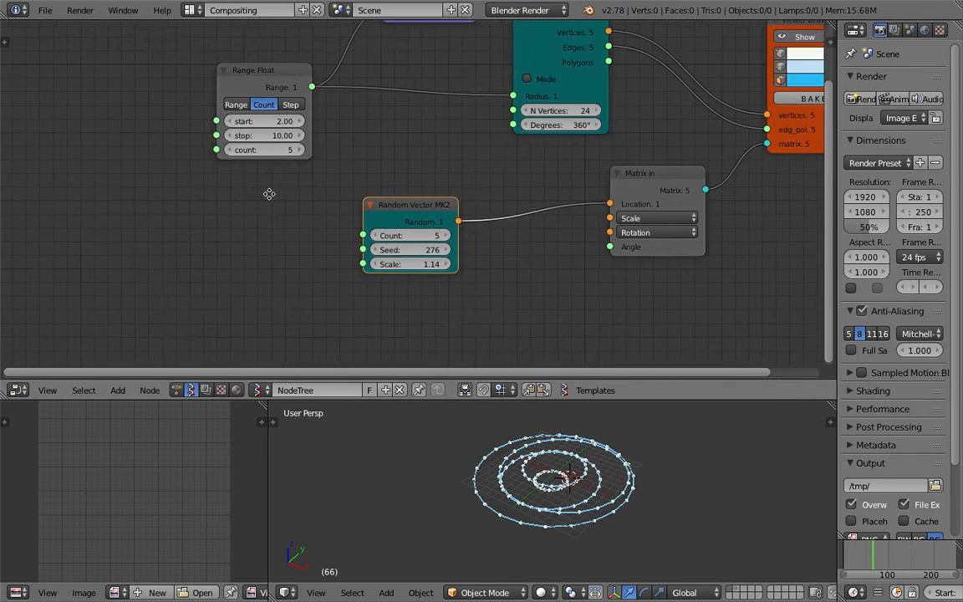
pyautogui.hotkey('shift', 'a')
pyautogui.click(155, 209)
pyautogui.write('int')
pyautogui.press('Down')
pyautogui.press('Down')
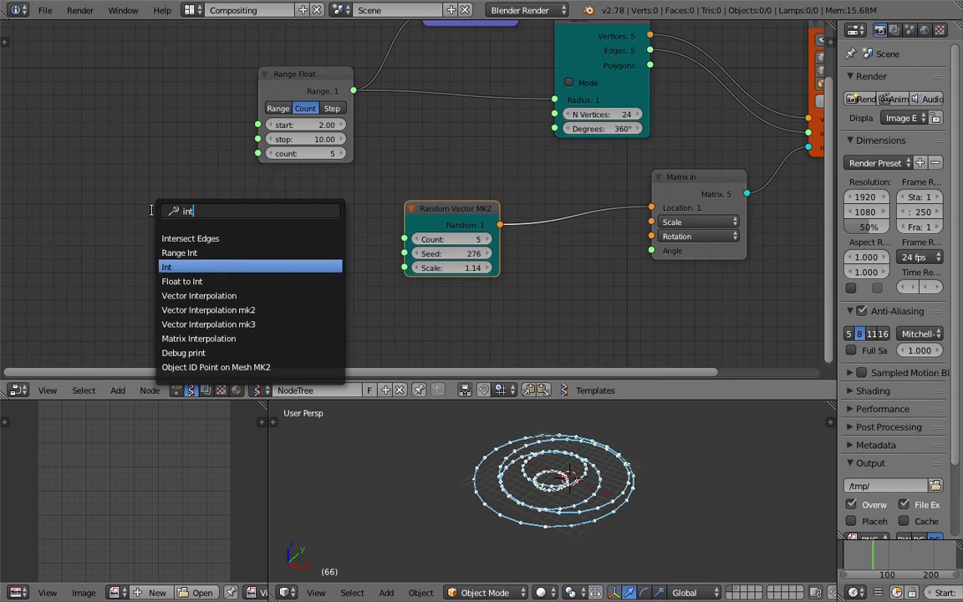
pyautogui.press('Return')
pyautogui.click(75, 161)
pyautogui.hotkey('ctrl', 's')
pyautogui.click(76, 161)
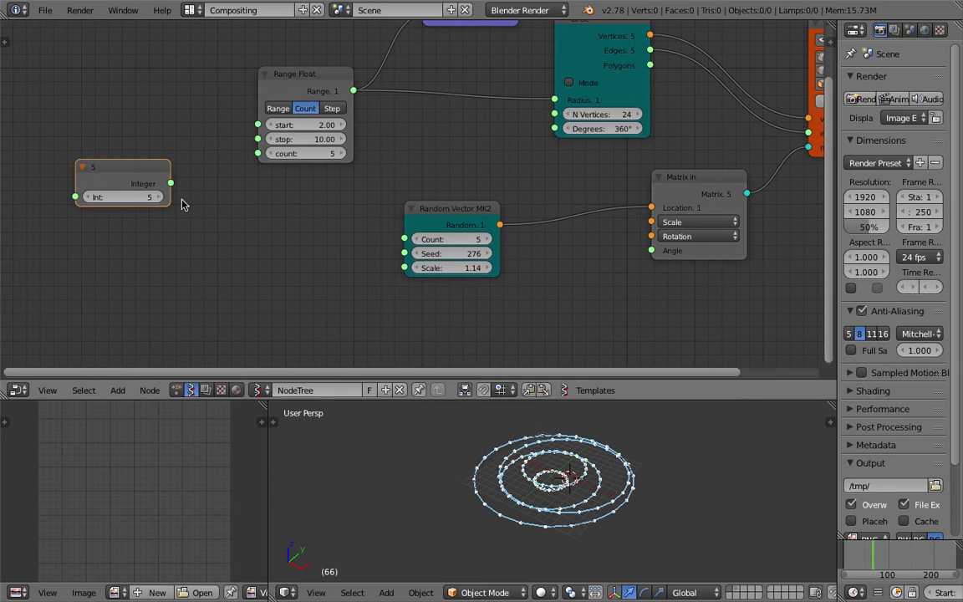
pyautogui.press('Return')
# Connect the Int node's output to the Range Float count and the Random Vector Count inputs
pyautogui.moveTo(171, 183); pyautogui.dragTo(176, 186)
pyautogui.moveTo(238, 153); pyautogui.dragTo(253, 153)
pyautogui.moveTo(176, 188); pyautogui.dragTo(405, 239)
# Set the Int node's value to 40, reduce it to 28, and inspect the circles from above
pyautogui.scroll(1, 356, 219)
pyautogui.scroll(1, 186, 210)
pyautogui.click(129, 193)
pyautogui.write('40')
pyautogui.press('Return')
pyautogui.moveTo(127, 192); pyautogui.dragTo(110, 193)
pyautogui.click(595, 507)
pyautogui.moveTo(594, 507); pyautogui.dragTo(576, 527, button='middle')
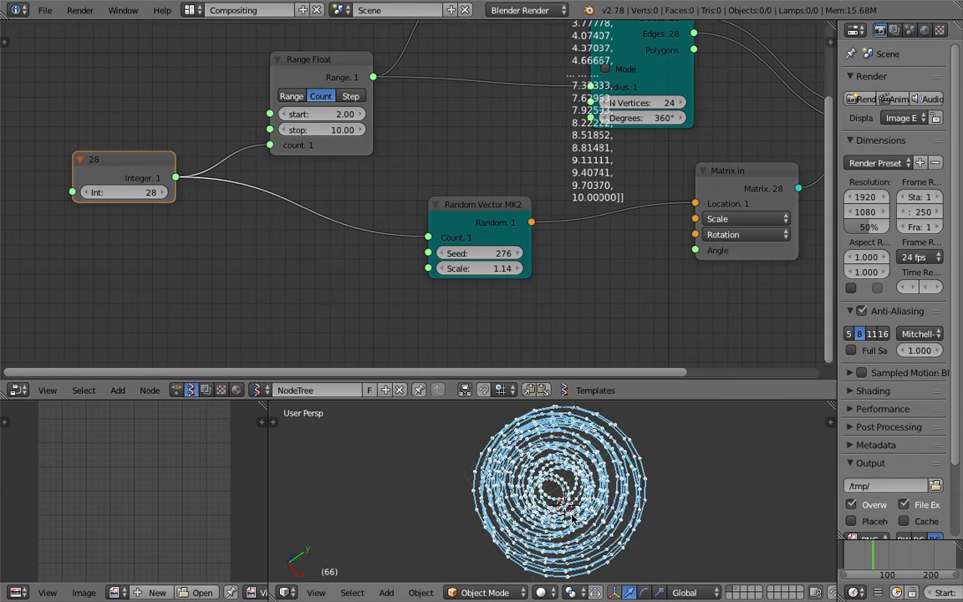
# Set the Range Float stop to 14.62 and the Int node to 31, and save the file
pyautogui.scroll(-2, 284, 93)
pyautogui.moveTo(291, 108); pyautogui.dragTo(298, 184, button='middle')
pyautogui.moveTo(322, 199); pyautogui.dragTo(361, 198)
pyautogui.moveTo(171, 247)
pyautogui.mouseDown()
pyautogui.moveTo(142, 247)
pyautogui.moveTo(175, 248)
pyautogui.mouseUp()
pyautogui.moveTo(481, 478); pyautogui.dragTo(503, 469, button='middle')
pyautogui.hotkey('ctrl', 's')
pyautogui.click(503, 468)
pyautogui.moveTo(323, 258); pyautogui.dragTo(294, 233, button='middle')
# Save over the existing file and turn off vertex display in the Viewer Draw node
pyautogui.hotkey('ctrl', 's')
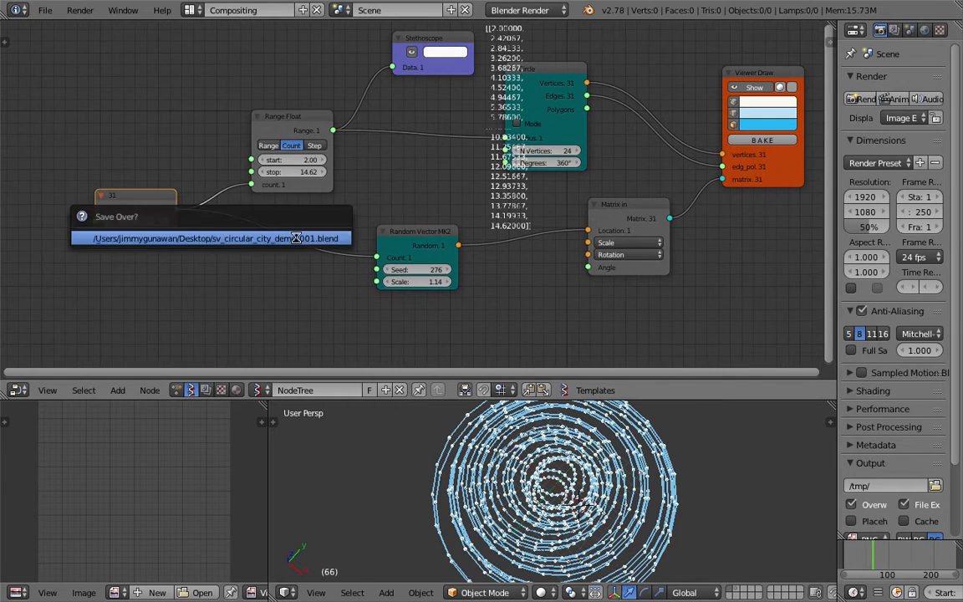
pyautogui.click(733, 105)
pyautogui.moveTo(682, 458); pyautogui.dragTo(567, 493, button='middle')
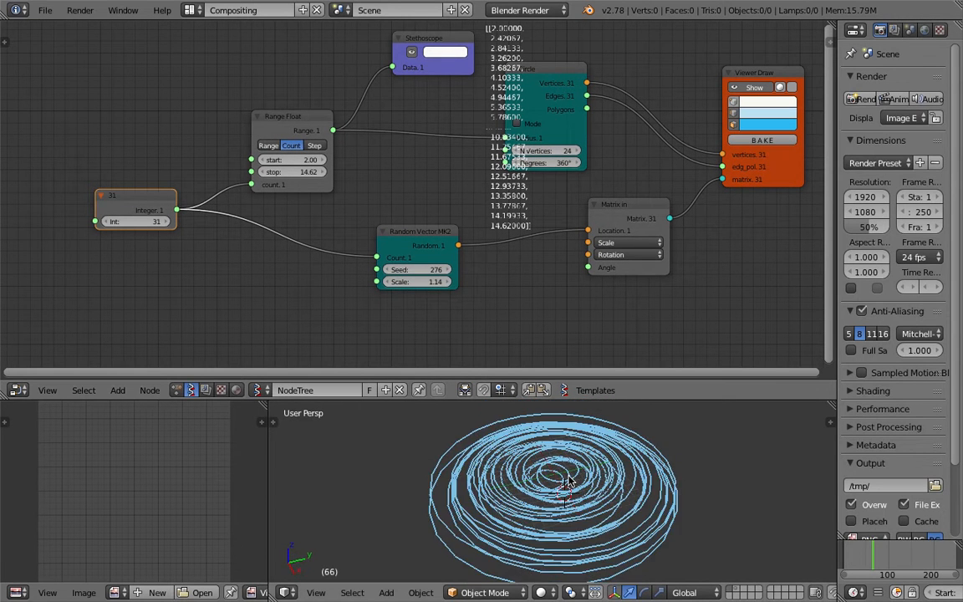
# Set the Random Vector MK2 node's Seed to 258 and Scale to 5.04, and save the file
pyautogui.moveTo(416, 265); pyautogui.dragTo(415, 237, button='middle')
pyautogui.moveTo(430, 241)
pyautogui.mouseDown()
pyautogui.moveTo(414, 242)
pyautogui.moveTo(427, 253)
pyautogui.moveTo(395, 254)
pyautogui.moveTo(447, 253)
pyautogui.moveTo(425, 254)
pyautogui.mouseUp()
pyautogui.hotkey('ctrl', 's')
pyautogui.click(429, 242)
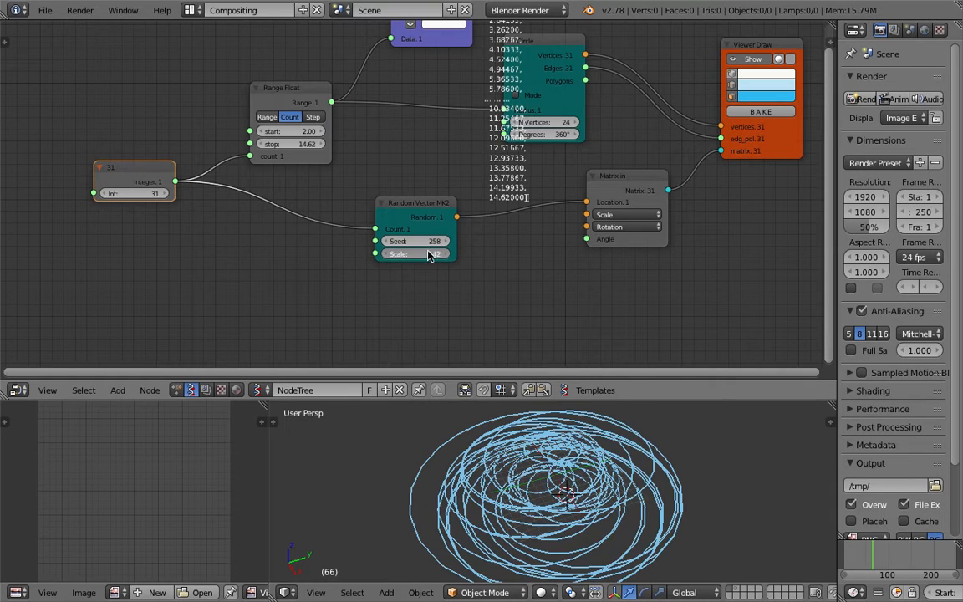
# Spread the Random Vector MK2 and Matrix in nodes apart, save the file, and inspect the circles' height offsets from the side
pyautogui.moveTo(426, 208); pyautogui.dragTo(388, 218)
pyautogui.moveTo(619, 179); pyautogui.dragTo(661, 206)
pyautogui.moveTo(422, 269); pyautogui.dragTo(417, 241, button='middle')
pyautogui.moveTo(379, 233); pyautogui.dragTo(409, 233)
pyautogui.hotkey('ctrl', 's')
pyautogui.moveTo(554, 528); pyautogui.dragTo(622, 449, button='middle')
pyautogui.click(595, 479)
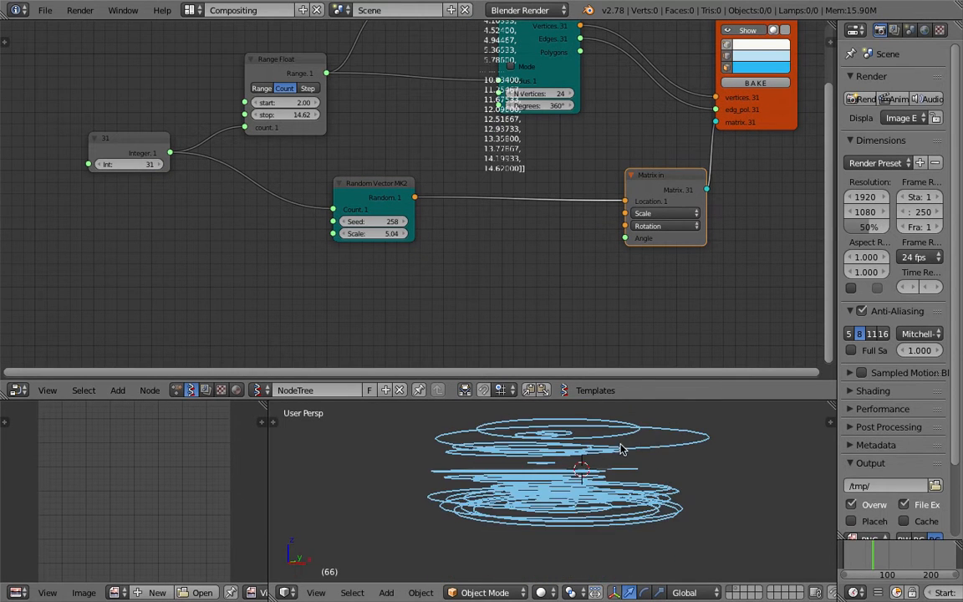
pyautogui.moveTo(598, 485); pyautogui.dragTo(583, 506, button='middle')
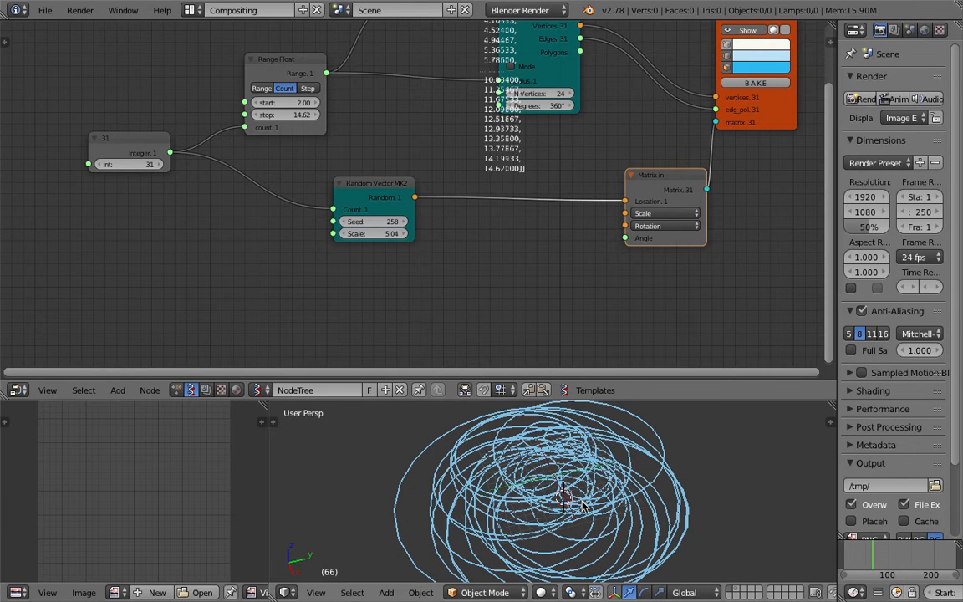
pyautogui.hotkey('ctrl', 's')
pyautogui.click(463, 224)
pyautogui.moveTo(376, 194); pyautogui.dragTo(369, 212)
pyautogui.moveTo(473, 524); pyautogui.dragTo(368, 538, button='middle')
# Insert a Vector out node on the link between Random Vector MK2 and Matrix in
pyautogui.press('g')
pyautogui.hotkey('alt', 'space')
pyautogui.write('vec')
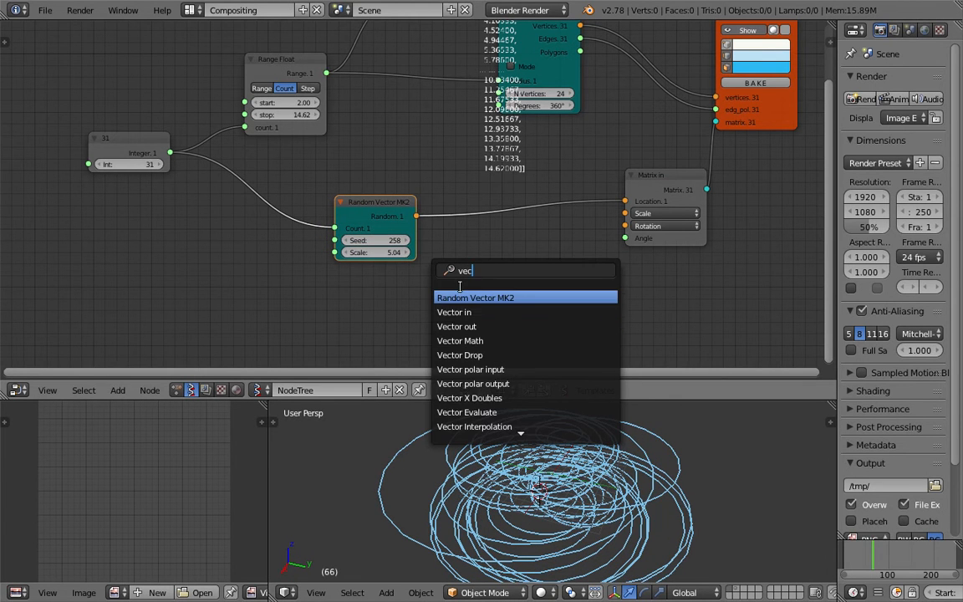
pyautogui.press('Down')
pyautogui.press('Down')
pyautogui.press('Return')
pyautogui.click(461, 189)
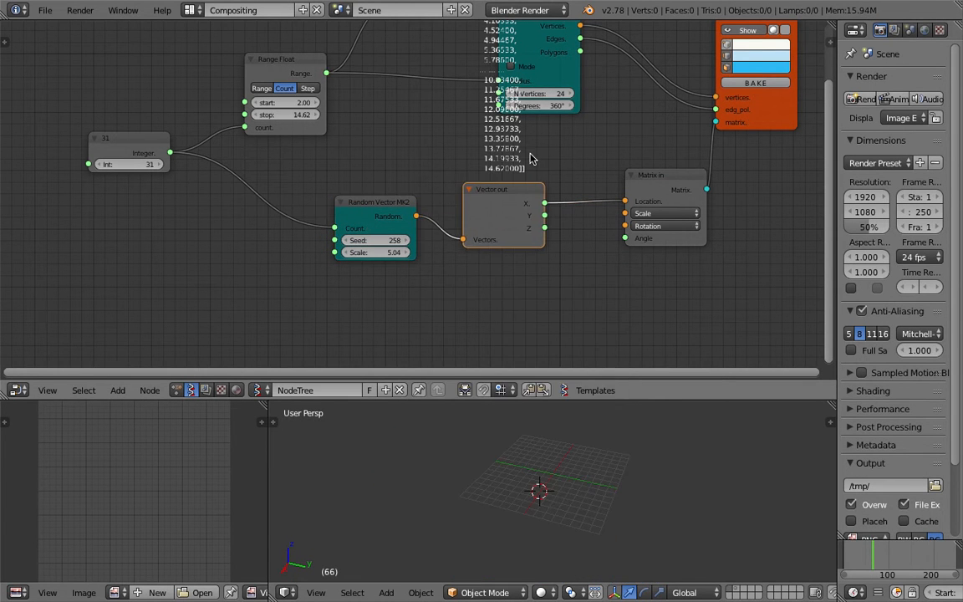
# Insert a Vector in node between Vector out and Matrix in, link only X and Y through it, and save the file
pyautogui.hotkey('shift', 'a')
pyautogui.click(502, 154)
pyautogui.write('vec')
pyautogui.press('Down')
pyautogui.press('Return')
pyautogui.click(593, 190)
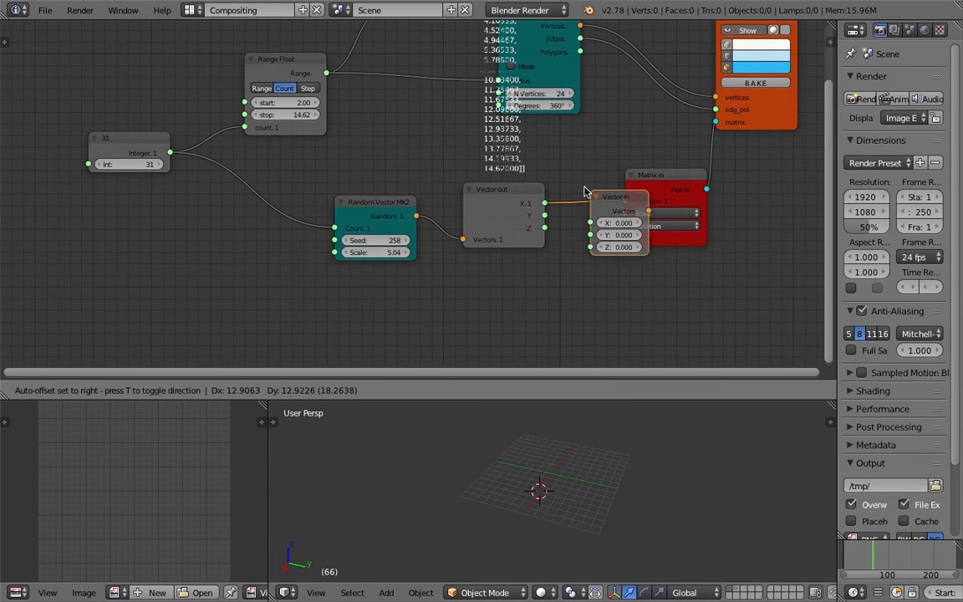
pyautogui.moveTo(544, 216); pyautogui.dragTo(592, 229)
pyautogui.moveTo(601, 162); pyautogui.dragTo(581, 168, button='middle')
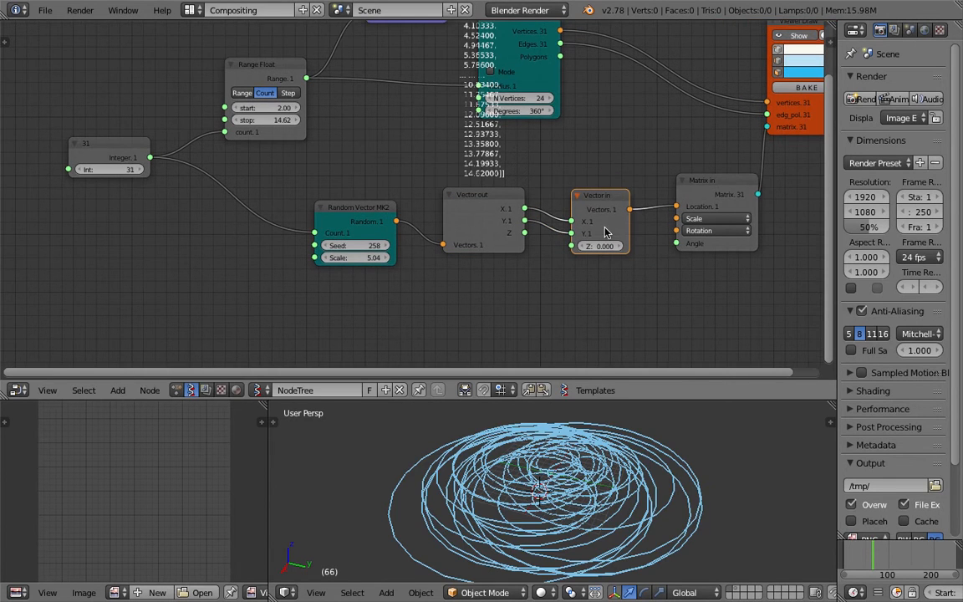
pyautogui.hotkey('ctrl', 's')
pyautogui.press('Return')
# Set the Random Vector MK2 node's Seed to 306 and Scale to 0
pyautogui.moveTo(360, 247); pyautogui.dragTo(395, 257)
pyautogui.moveTo(531, 426); pyautogui.dragTo(522, 430, button='middle')
pyautogui.click(361, 258)
pyautogui.write('0')
pyautogui.press('Return')
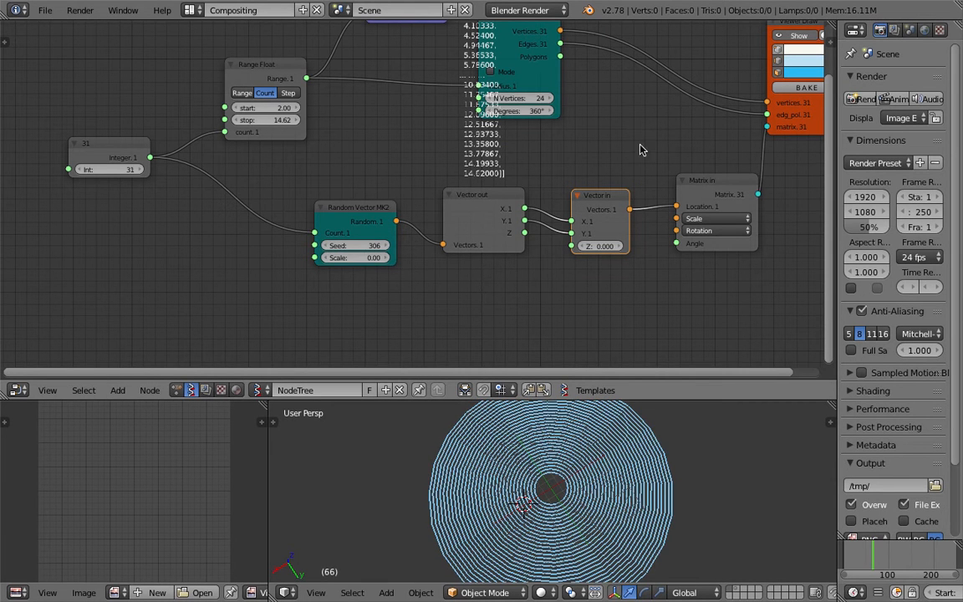
# Collapse the Vector out and Vector in nodes side by side, reposition Matrix in above them, and save the file
pyautogui.click(451, 194)
pyautogui.moveTo(464, 194); pyautogui.dragTo(495, 229)
pyautogui.click(577, 194)
pyautogui.moveTo(594, 192); pyautogui.dragTo(565, 227)
pyautogui.hotkey('ctrl', 's')
pyautogui.click(595, 190)
pyautogui.moveTo(665, 189); pyautogui.dragTo(608, 208, button='middle')
pyautogui.moveTo(664, 197); pyautogui.dragTo(629, 162)
pyautogui.hotkey('ctrl', 's')
pyautogui.click(628, 162)
pyautogui.scroll(1, 576, 222)
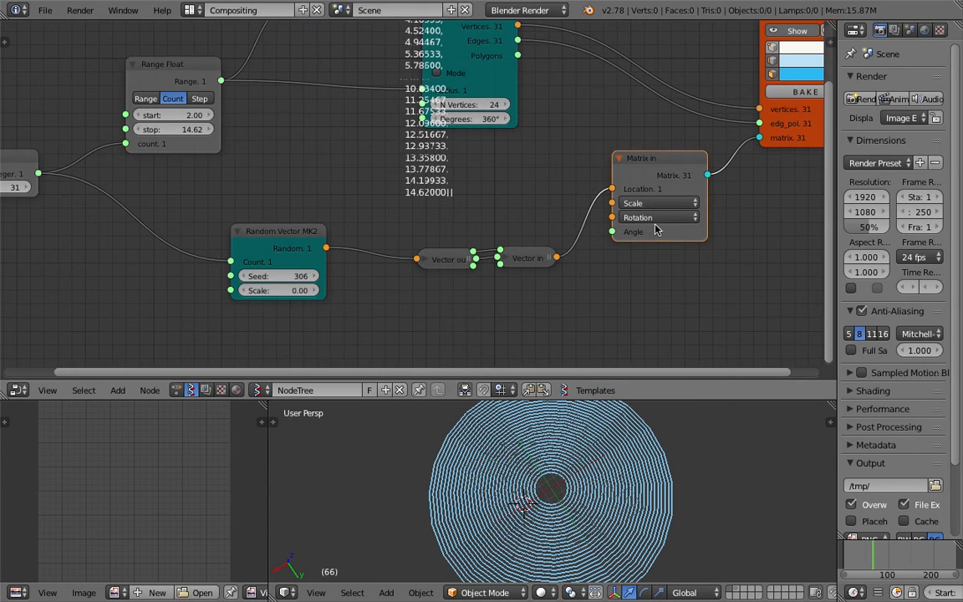
# Set the Range Float start to 1.97 and stop to 21.28, and the Int node to 19
pyautogui.moveTo(525, 508); pyautogui.dragTo(577, 493, button='middle')
pyautogui.moveTo(438, 203); pyautogui.dragTo(486, 261, button='middle')
pyautogui.moveTo(308, 165); pyautogui.dragTo(335, 209, button='middle')
pyautogui.moveTo(257, 165); pyautogui.dragTo(253, 152)
pyautogui.moveTo(258, 169); pyautogui.dragTo(285, 133, button='middle')
pyautogui.moveTo(273, 168); pyautogui.dragTo(335, 182)
pyautogui.hotkey('ctrl', 's')
pyautogui.click(294, 185)
pyautogui.moveTo(118, 239); pyautogui.dragTo(154, 177, button='middle')
pyautogui.moveTo(140, 189)
pyautogui.mouseDown()
pyautogui.moveTo(157, 189)
pyautogui.moveTo(111, 189)
pyautogui.moveTo(154, 189)
pyautogui.moveTo(119, 189)
pyautogui.moveTo(154, 189)
pyautogui.moveTo(144, 187)
pyautogui.mouseUp()
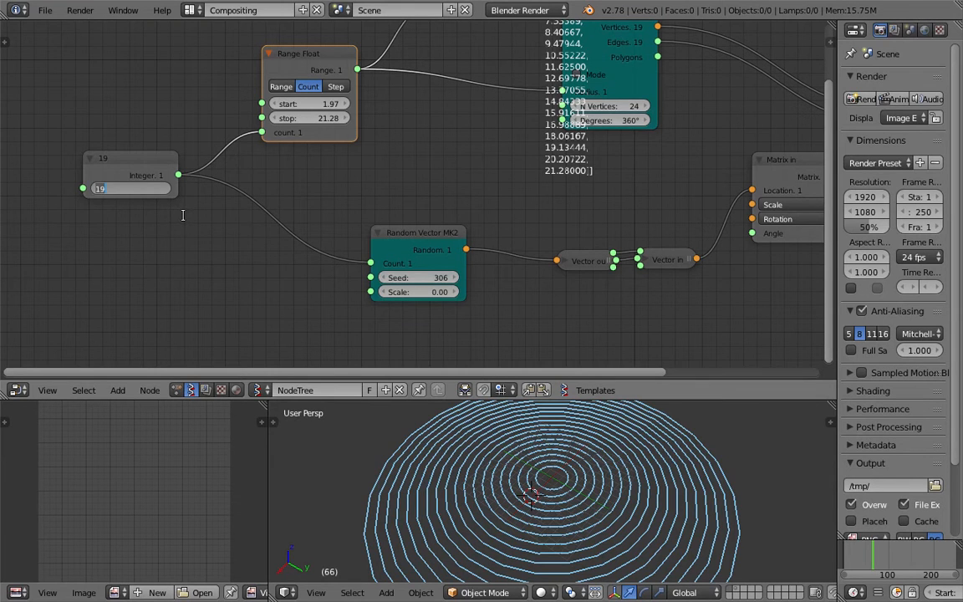
# Set the Int node to 5 and the Range Float stop to 18.16, and save the file
pyautogui.press('Return')
pyautogui.hotkey('ctrl', 's')
pyautogui.click(509, 477)
pyautogui.moveTo(322, 119); pyautogui.dragTo(297, 118)
pyautogui.moveTo(614, 473); pyautogui.dragTo(535, 453, button='middle')
pyautogui.hotkey('ctrl', 's')
pyautogui.click(533, 451)
# Enlarge the 3D viewport and save the scene as an incremented version of sv_circular_city_demo_001.blend
pyautogui.moveTo(611, 401); pyautogui.dragTo(613, 294)
pyautogui.hotkey('ctrl', 's')
pyautogui.click(535, 382)
pyautogui.click(45, 10)
pyautogui.click(96, 139)
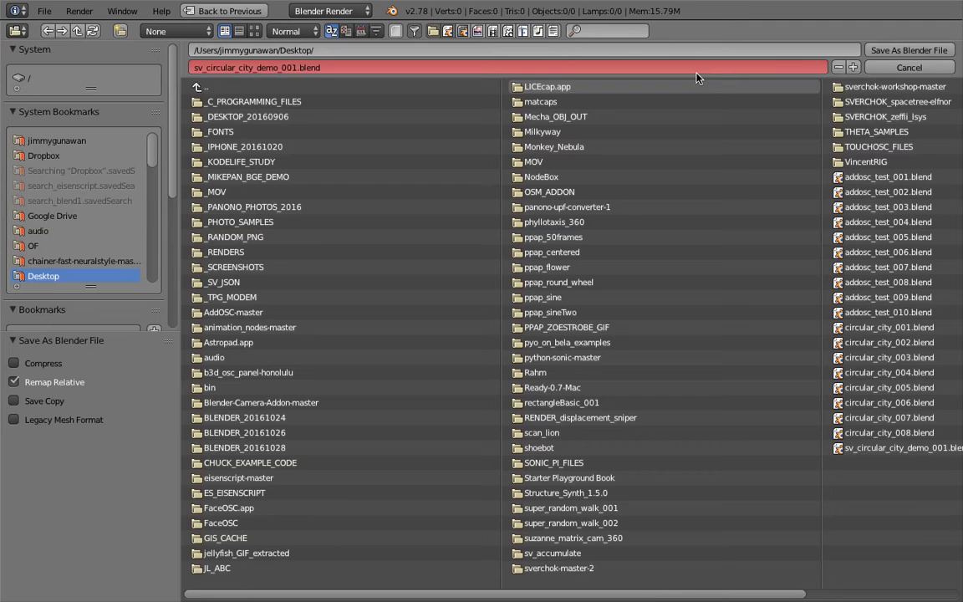
pyautogui.click(852, 66)
pyautogui.click(886, 51)
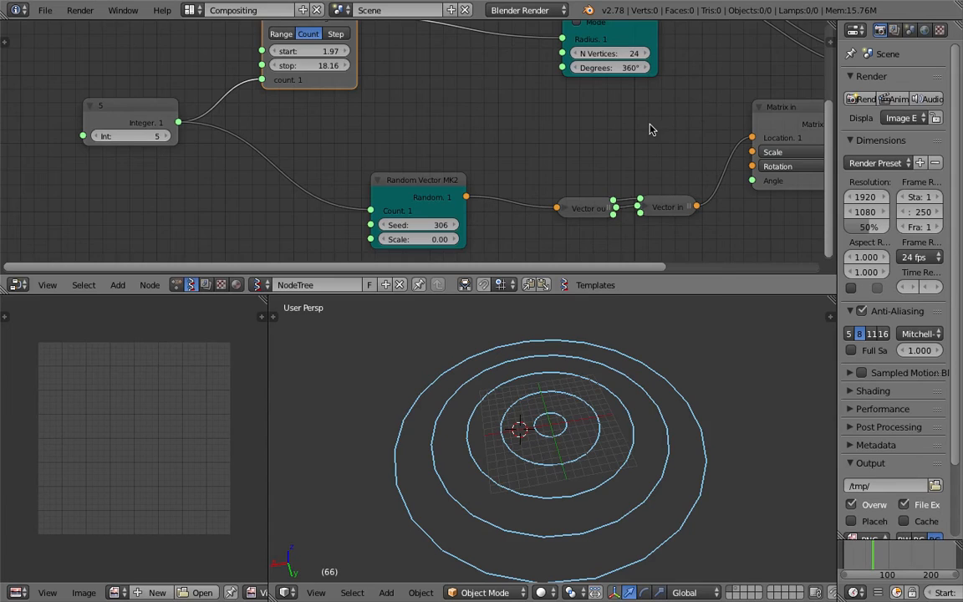
# Move the Matrix in and Viewer Draw nodes apart, widen the node editor, and save the file
pyautogui.scroll(-1, 652, 127)
pyautogui.moveTo(568, 154); pyautogui.dragTo(418, 203, button='middle')
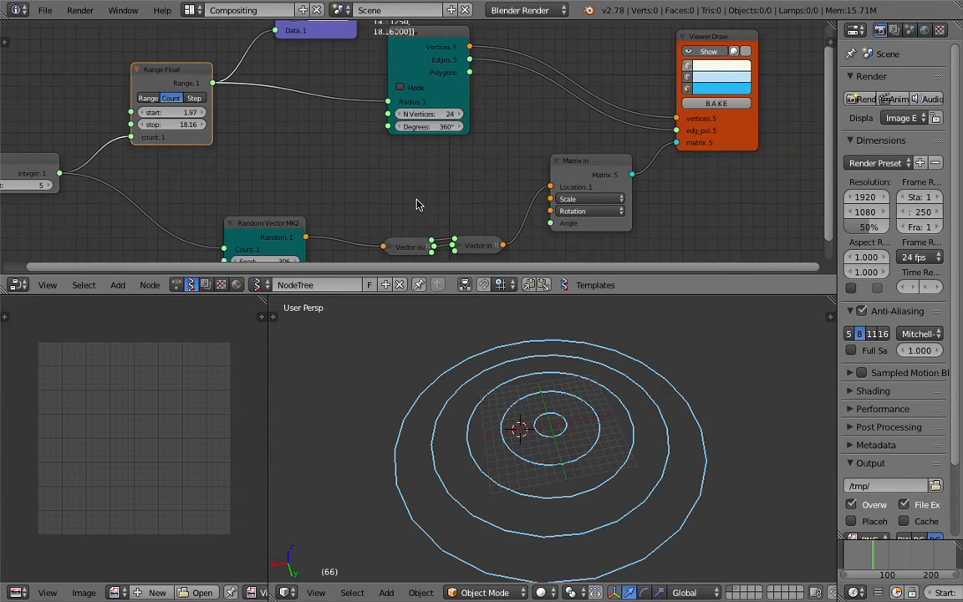
pyautogui.moveTo(551, 169); pyautogui.dragTo(518, 178, button='middle')
pyautogui.moveTo(564, 177); pyautogui.dragTo(547, 168)
pyautogui.moveTo(664, 154); pyautogui.dragTo(688, 150)
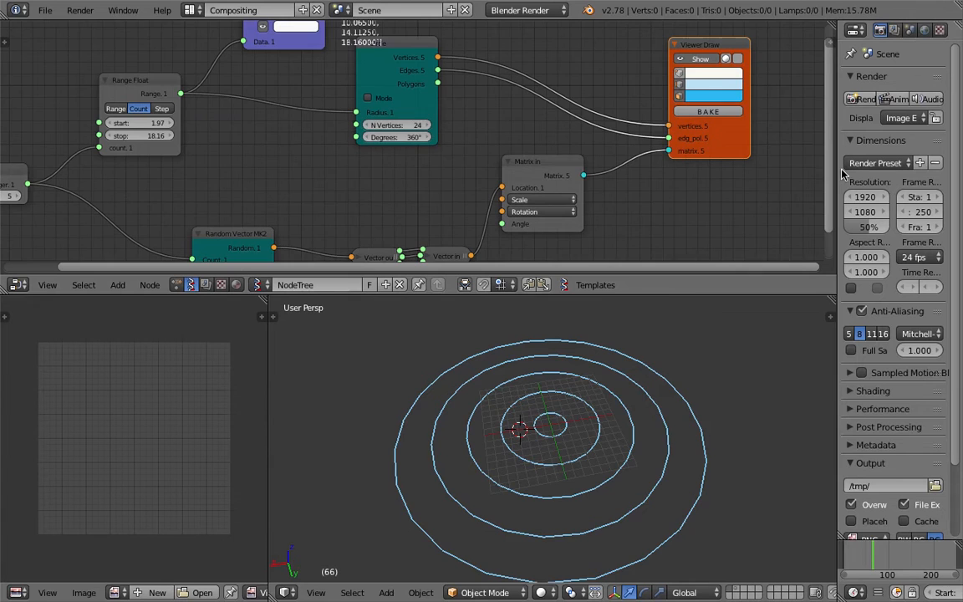
pyautogui.moveTo(836, 169); pyautogui.dragTo(861, 171)
pyautogui.moveTo(725, 212); pyautogui.dragTo(697, 275, button='middle')
pyautogui.hotkey('ctrl', 's')
pyautogui.click(699, 298)
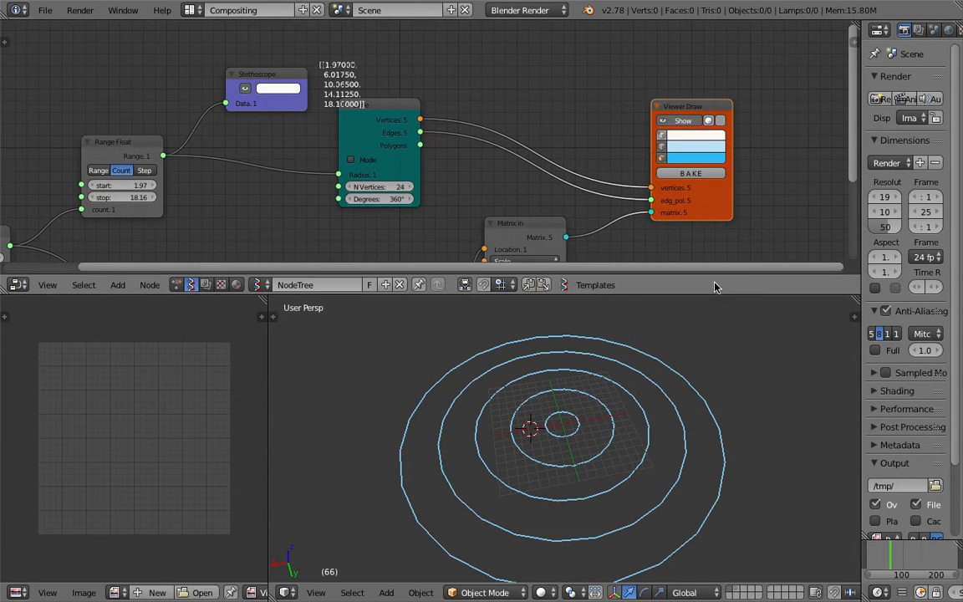
# Make the node editor taller and move Viewer Draw farther from the Circle node to free up space
pyautogui.moveTo(716, 294); pyautogui.dragTo(711, 384)
pyautogui.moveTo(399, 79); pyautogui.dragTo(346, 90, button='middle')
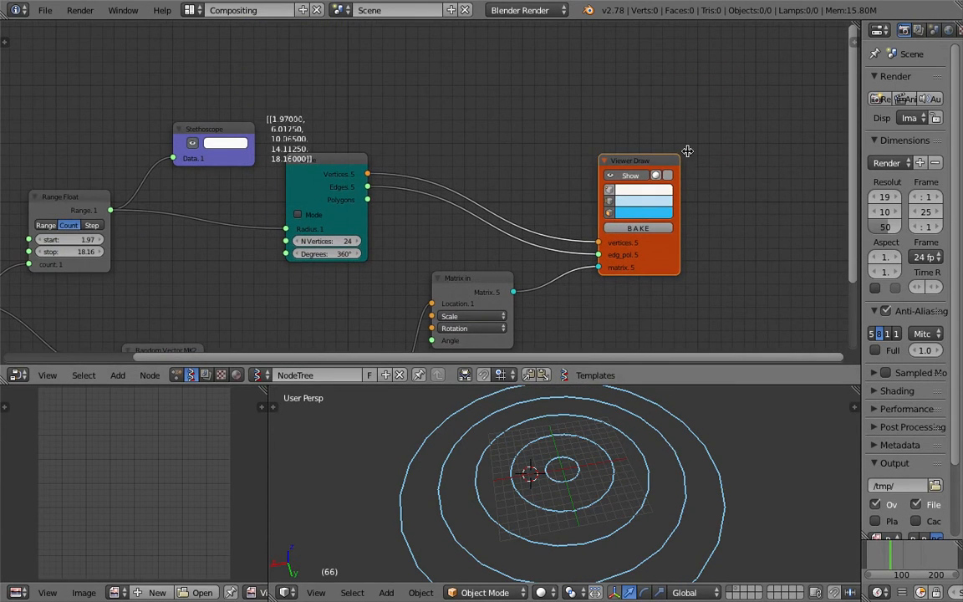
pyautogui.moveTo(631, 162); pyautogui.dragTo(740, 152)
pyautogui.moveTo(620, 123); pyautogui.dragTo(618, 128, button='middle')
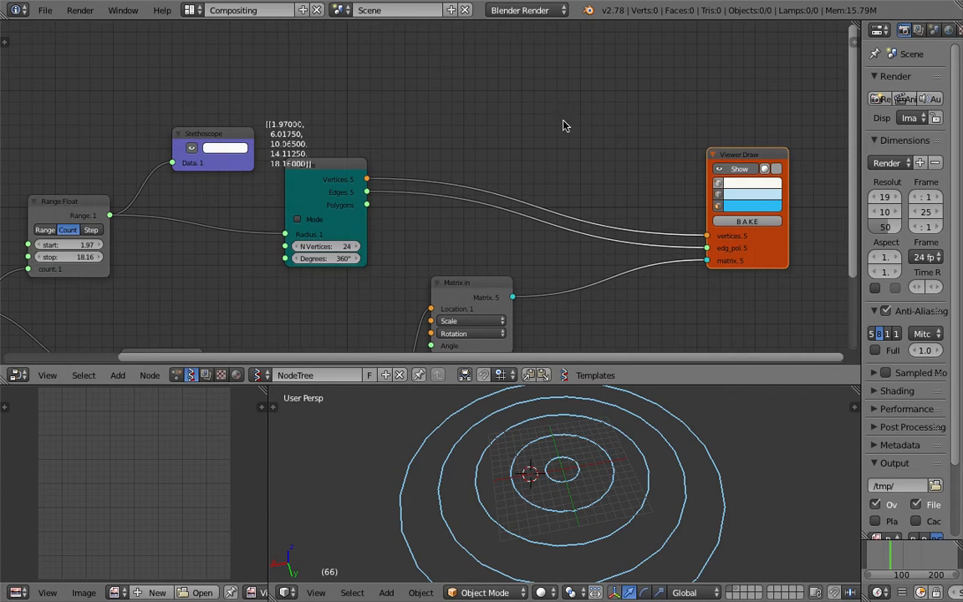
pyautogui.scroll(1, 560, 125)
pyautogui.moveTo(552, 132); pyautogui.dragTo(558, 94, button='middle')
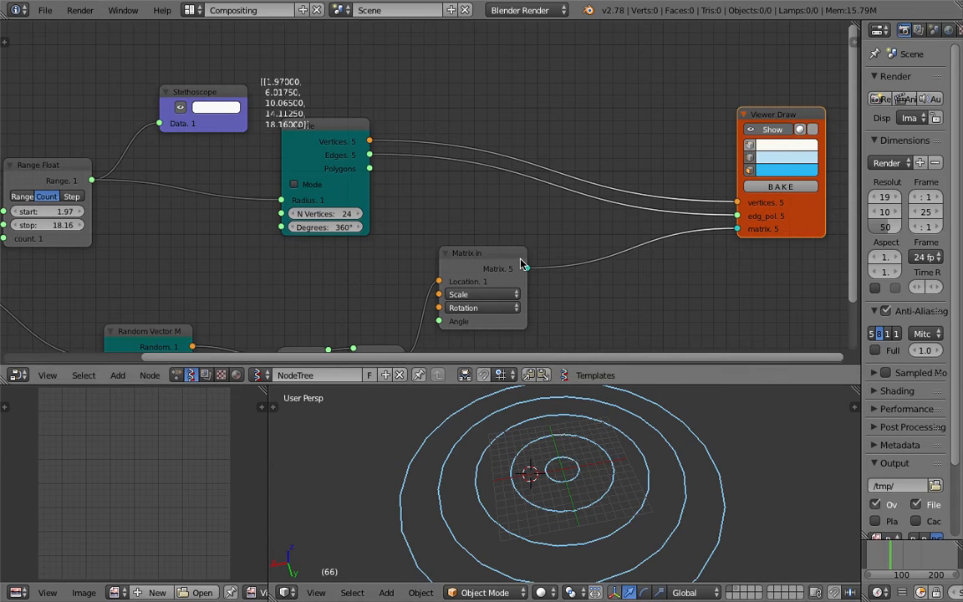
pyautogui.scroll(-3, 512, 459)
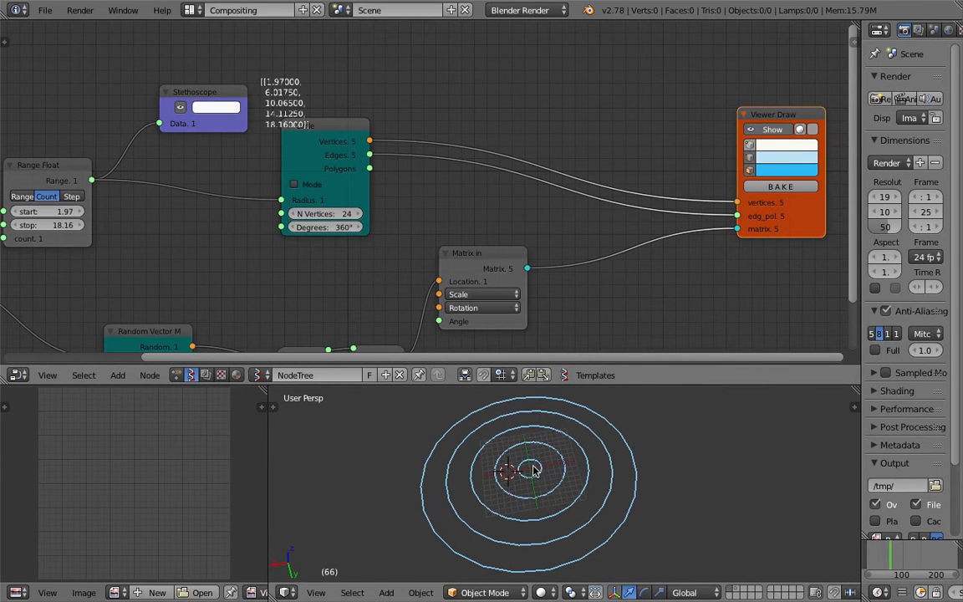
pyautogui.scroll(2, 535, 469)
pyautogui.moveTo(635, 464); pyautogui.dragTo(485, 465, button='middle')
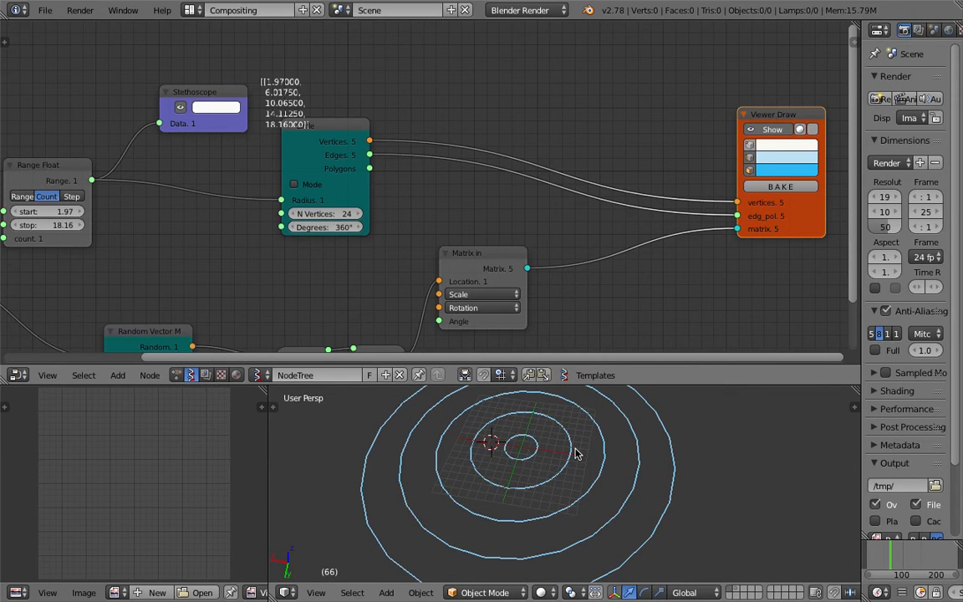
pyautogui.hotkey('ctrl', 'Right')
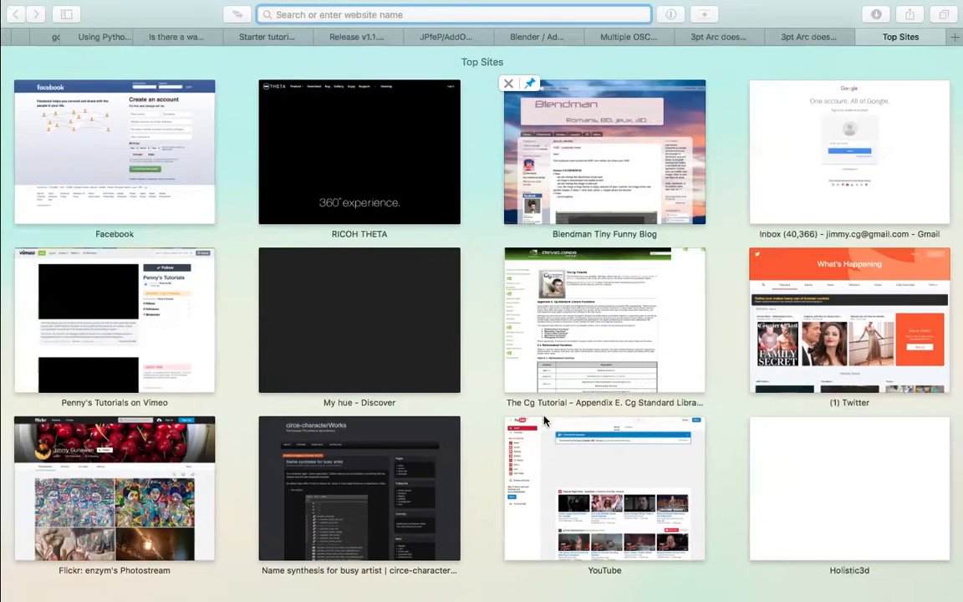
pyautogui.hotkey('ctrl', 'Left')
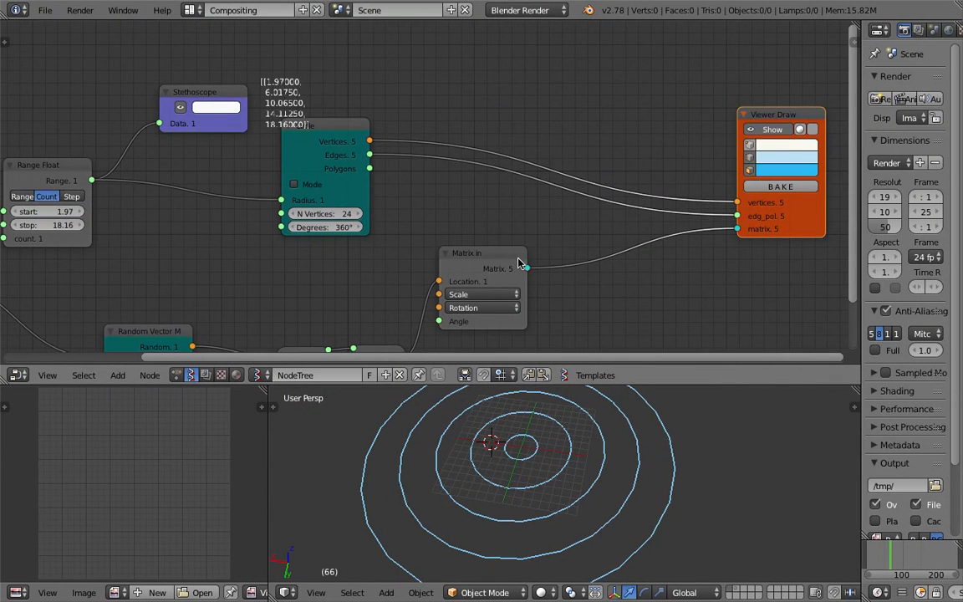
# Move the Circle node clear of the Stethoscope readout and add a Mask Vertices node between Circle and Viewer Draw
pyautogui.scroll(-1, 690, 303)
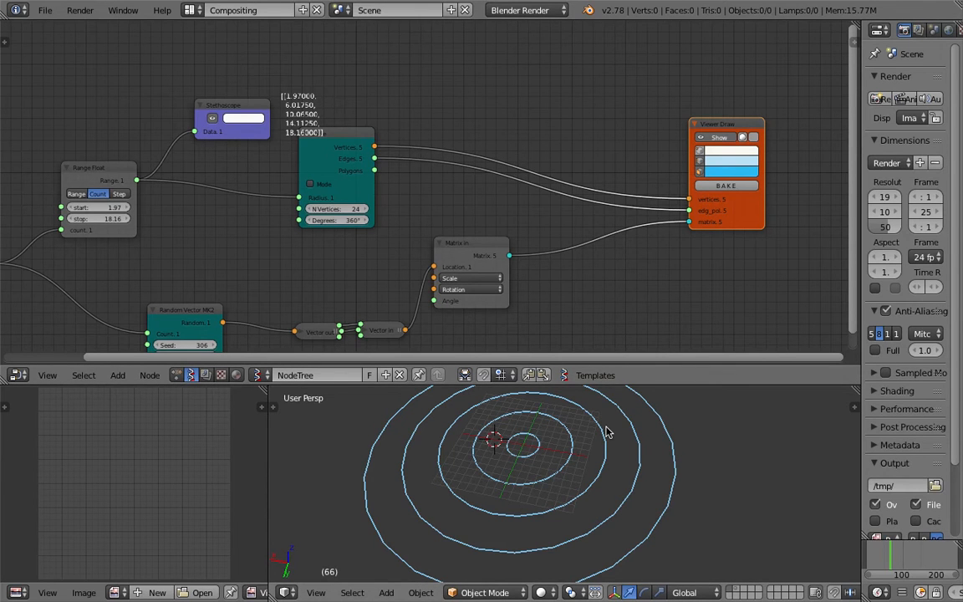
pyautogui.moveTo(318, 124); pyautogui.dragTo(360, 100)
pyautogui.moveTo(420, 141); pyautogui.dragTo(365, 182, button='middle')
pyautogui.scroll(1, 354, 181)
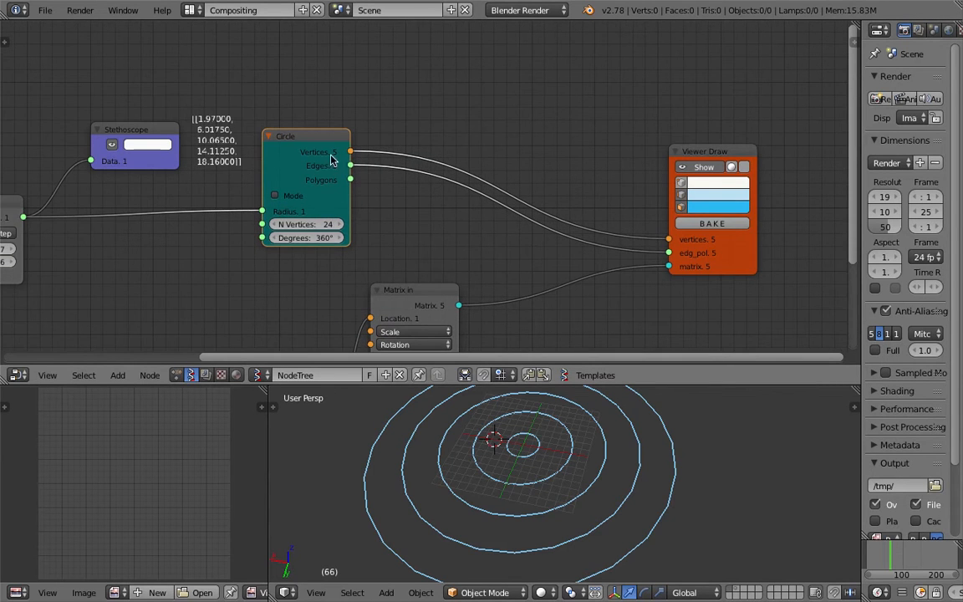
pyautogui.moveTo(489, 86); pyautogui.dragTo(456, 110, button='middle')
pyautogui.hotkey('shift', 'a')
pyautogui.click(462, 101)
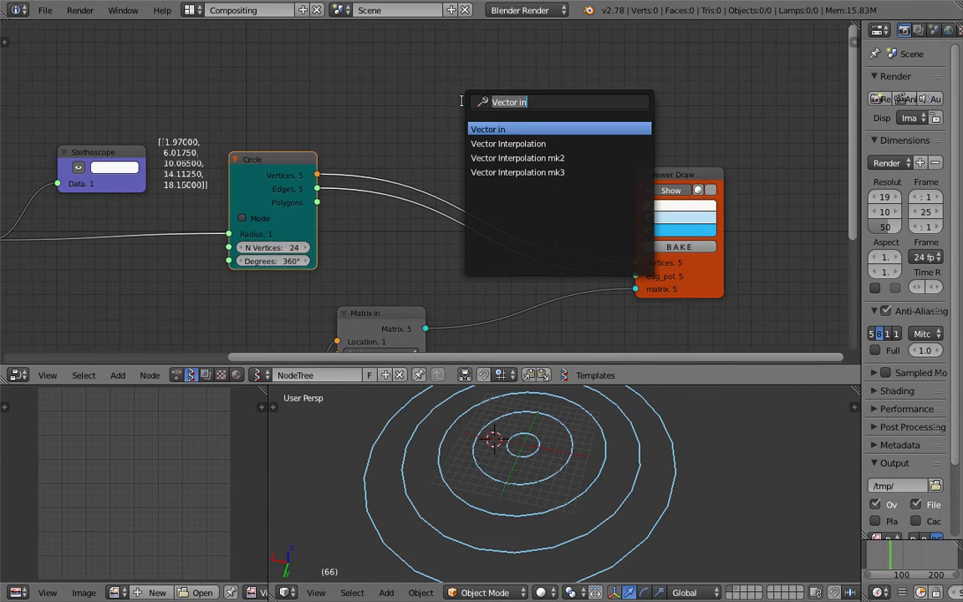
pyautogui.write('mask')
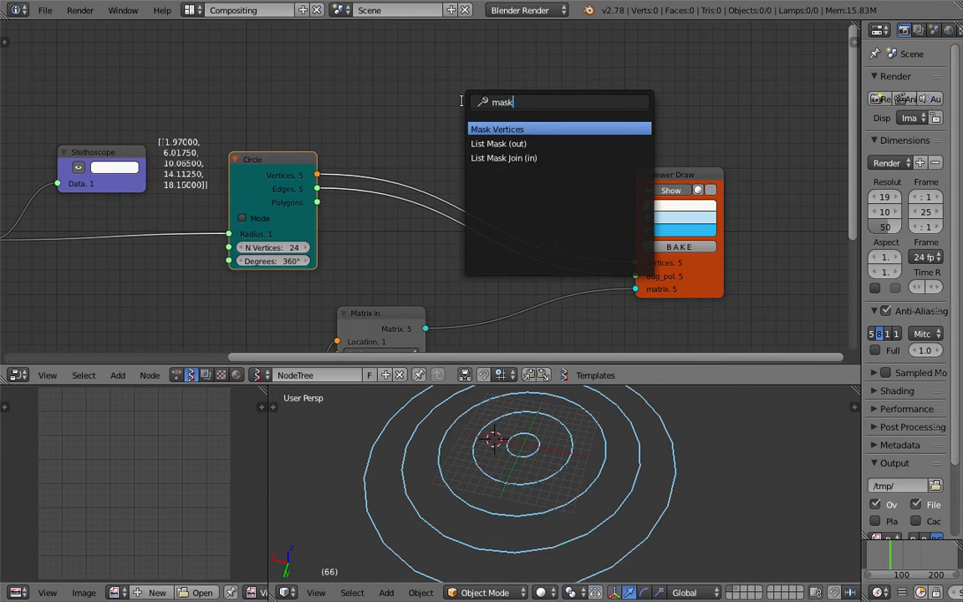
pyautogui.press('Return')
pyautogui.click(460, 102)
# Add a List Mask (out) node above the Viewer Draw node
pyautogui.moveTo(662, 55); pyautogui.dragTo(593, 81, button='middle')
pyautogui.hotkey('shift', 'a')
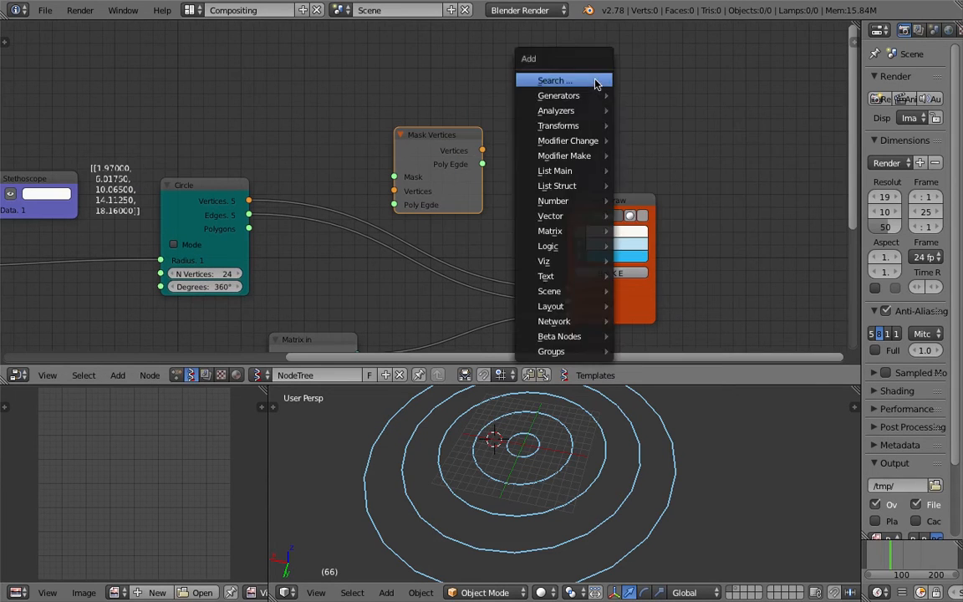
pyautogui.click(594, 80)
pyautogui.write('list mask')
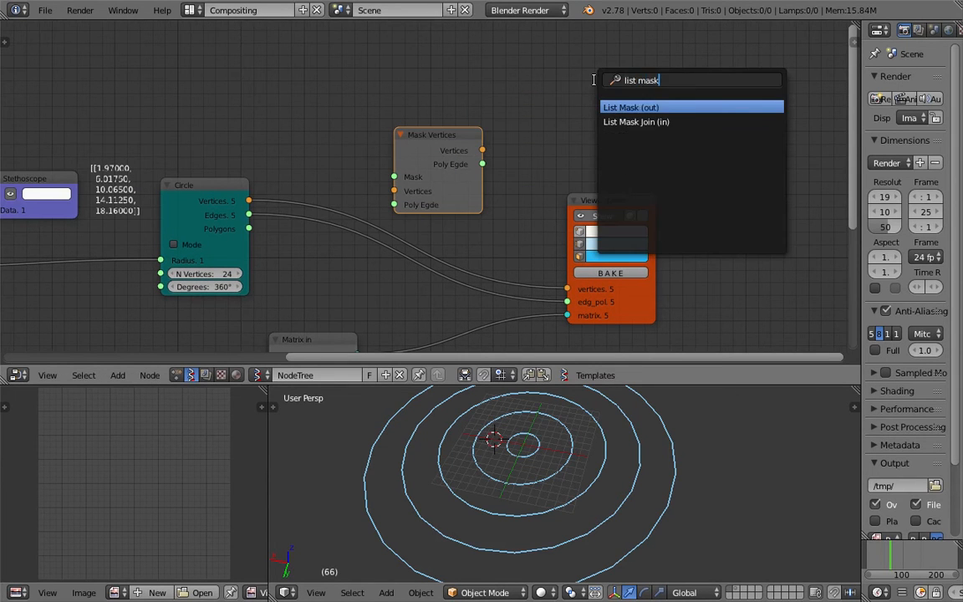
pyautogui.press('Return')
pyautogui.click(595, 50)
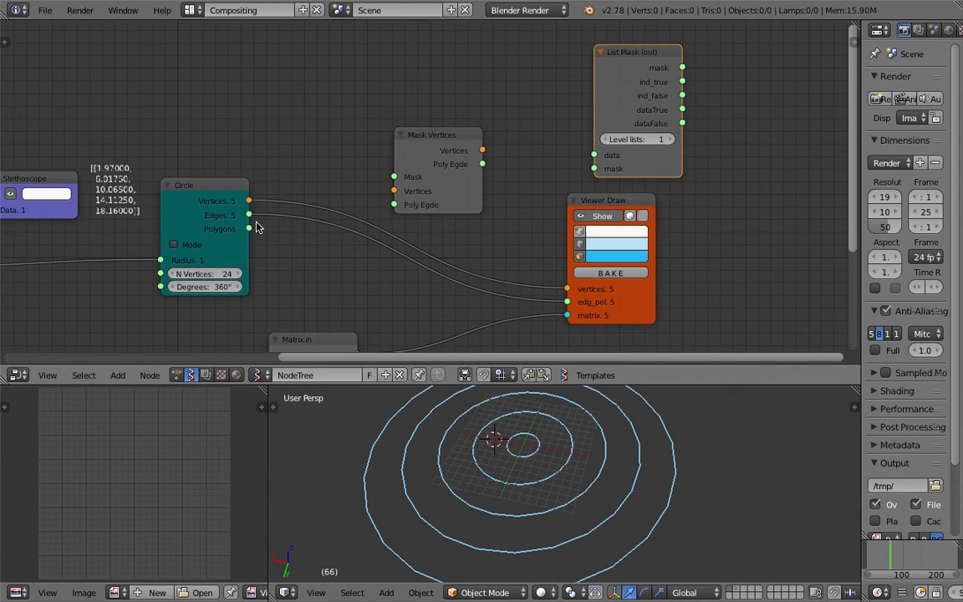
pyautogui.moveTo(207, 211); pyautogui.dragTo(232, 173, button='middle')
pyautogui.moveTo(529, 488); pyautogui.dragTo(535, 473, button='middle')
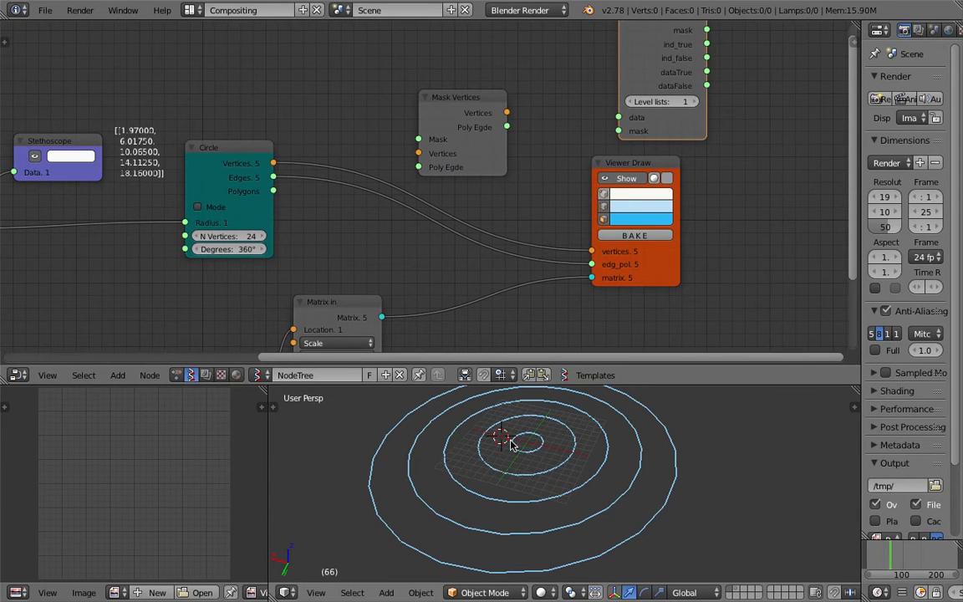
pyautogui.scroll(3, 613, 248)
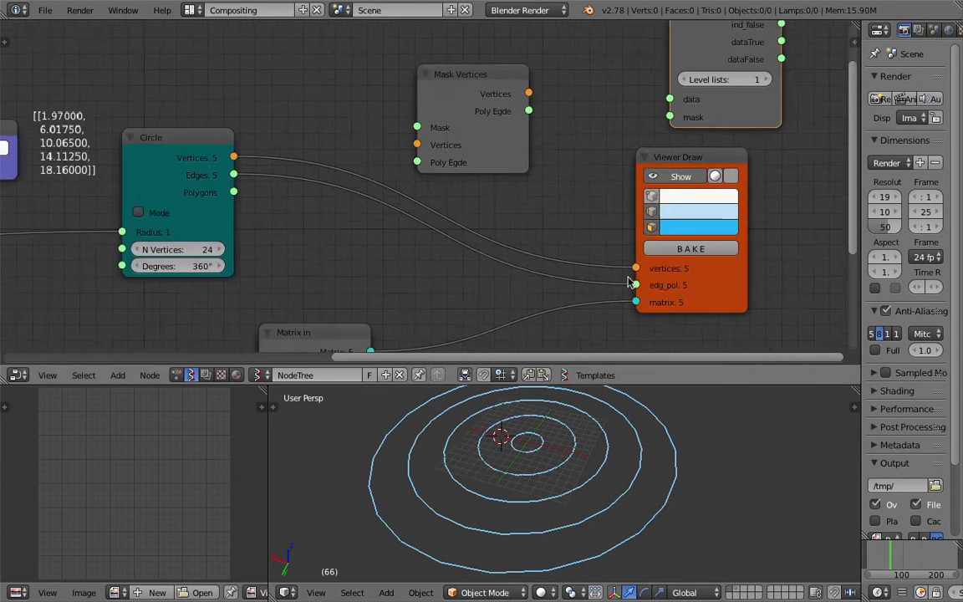
pyautogui.scroll(-1, 372, 172)
pyautogui.moveTo(372, 173); pyautogui.dragTo(429, 191, button='middle')
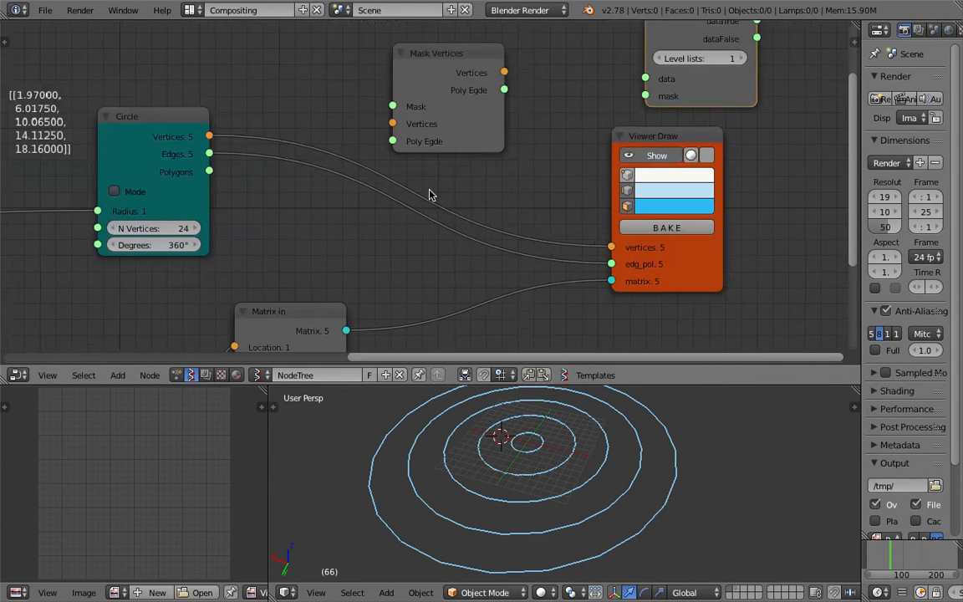
pyautogui.scroll(-1, 429, 191)
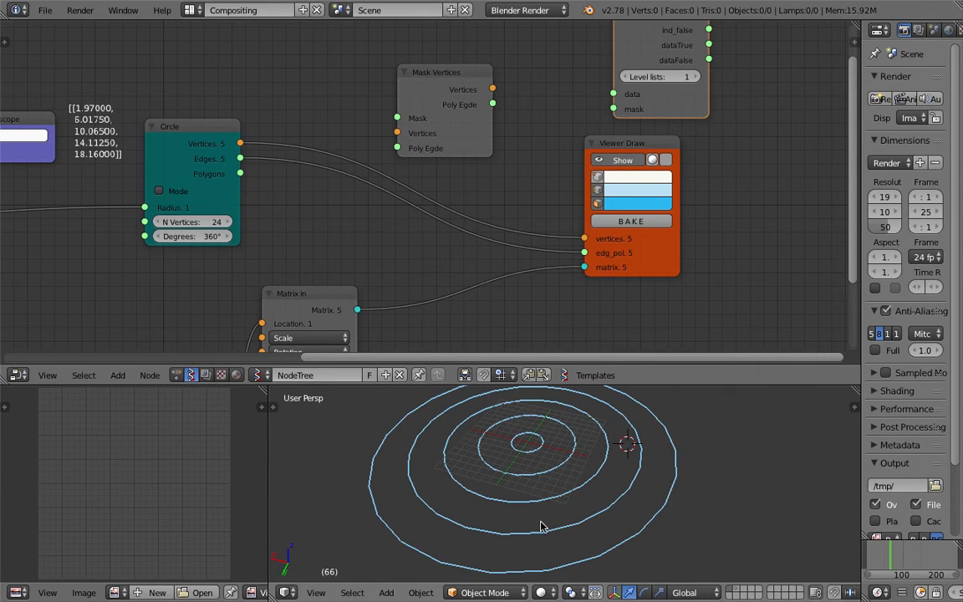
# Reposition the List Mask (out) node above Viewer Draw and the Mask Vertices node between Circle and Viewer Draw
pyautogui.moveTo(468, 163); pyautogui.dragTo(471, 224, button='middle')
pyautogui.moveTo(672, 163); pyautogui.dragTo(632, 161)
pyautogui.click(477, 148)
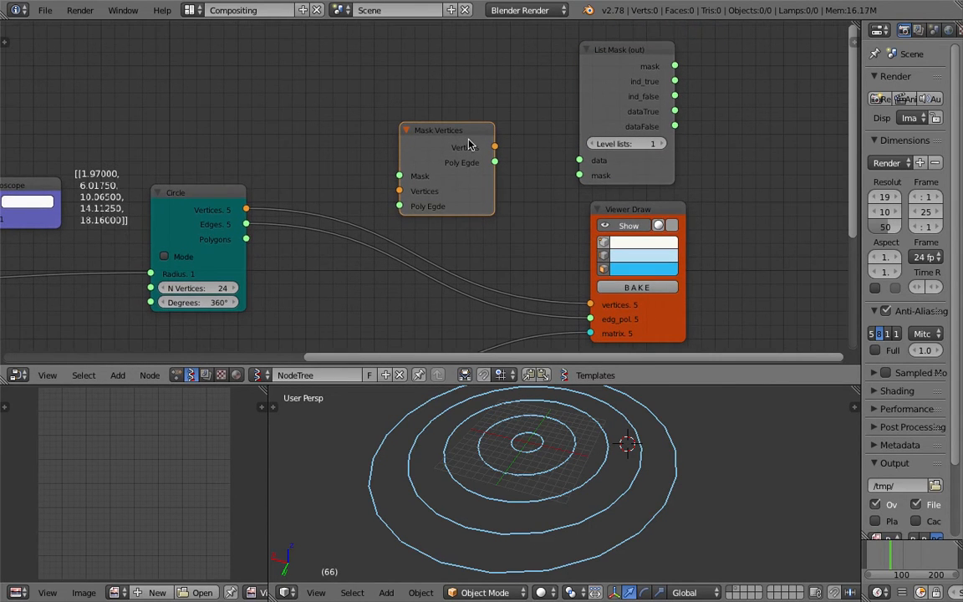
pyautogui.moveTo(437, 129); pyautogui.dragTo(412, 123)
pyautogui.moveTo(278, 163); pyautogui.dragTo(304, 155, button='middle')
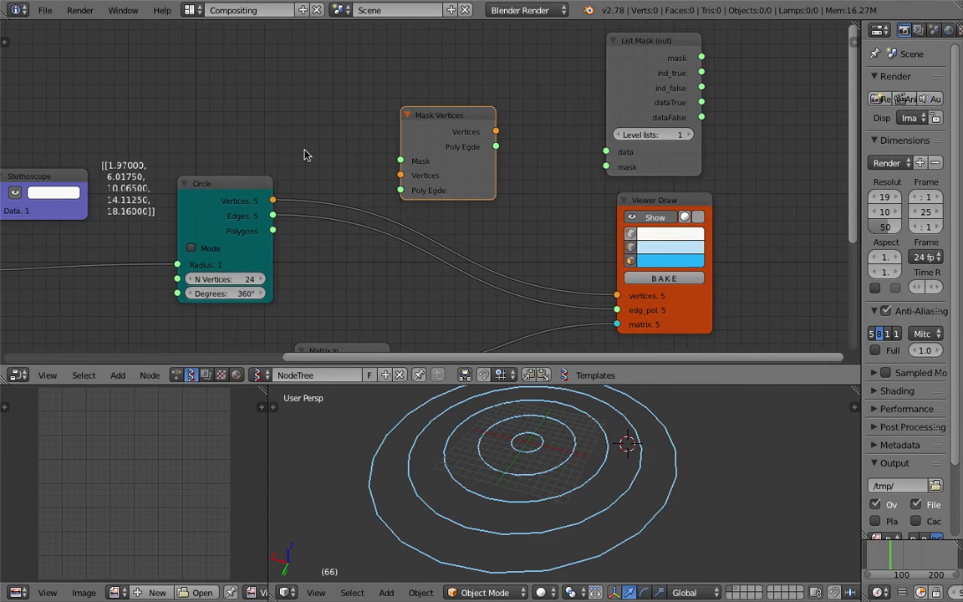
# Link the Circle node's Vertices and Edges outputs to the Vertices and Poly Egde inputs of Mask Vertices
pyautogui.moveTo(272, 200); pyautogui.dragTo(401, 160)
pyautogui.moveTo(273, 216); pyautogui.dragTo(340, 176)
pyautogui.moveTo(273, 200); pyautogui.dragTo(400, 175)
pyautogui.moveTo(274, 230); pyautogui.dragTo(397, 190)
# Connect the Mask Vertices outputs to the vertices and edg_pol inputs of Viewer Draw, line the node up with Circle, and save the file
pyautogui.moveTo(451, 188); pyautogui.dragTo(477, 183)
pyautogui.moveTo(489, 112); pyautogui.dragTo(528, 121)
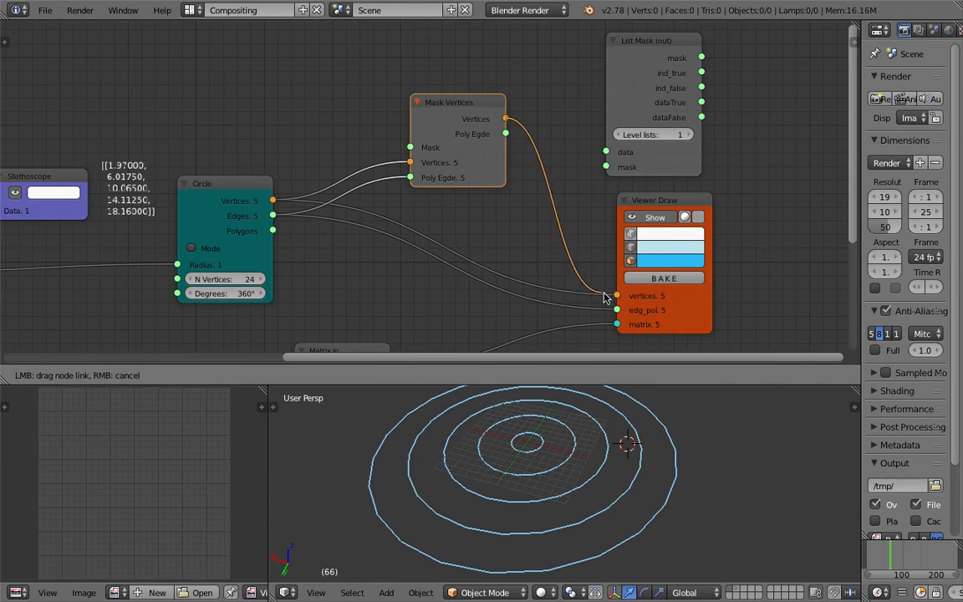
pyautogui.moveTo(581, 275); pyautogui.dragTo(617, 296)
pyautogui.moveTo(506, 134)
pyautogui.mouseDown()
pyautogui.moveTo(565, 254)
pyautogui.moveTo(616, 310)
pyautogui.mouseUp()
pyautogui.moveTo(460, 112); pyautogui.dragTo(472, 186)
pyautogui.hotkey('ctrl', 's')
pyautogui.click(472, 184)
# Raise the Circle node's N Vertices to 31
pyautogui.scroll(-2, 522, 468)
pyautogui.click(277, 241)
pyautogui.click(277, 241)
pyautogui.click(277, 242)
pyautogui.click(278, 242)
pyautogui.click(277, 242)
pyautogui.click(278, 241)
pyautogui.click(278, 241)
# Nudge the Circle and Mask Vertices nodes to tidy the layout and leave free space above them
pyautogui.moveTo(344, 223); pyautogui.dragTo(370, 183, button='middle')
pyautogui.click(277, 102)
pyautogui.moveTo(278, 107); pyautogui.dragTo(285, 105)
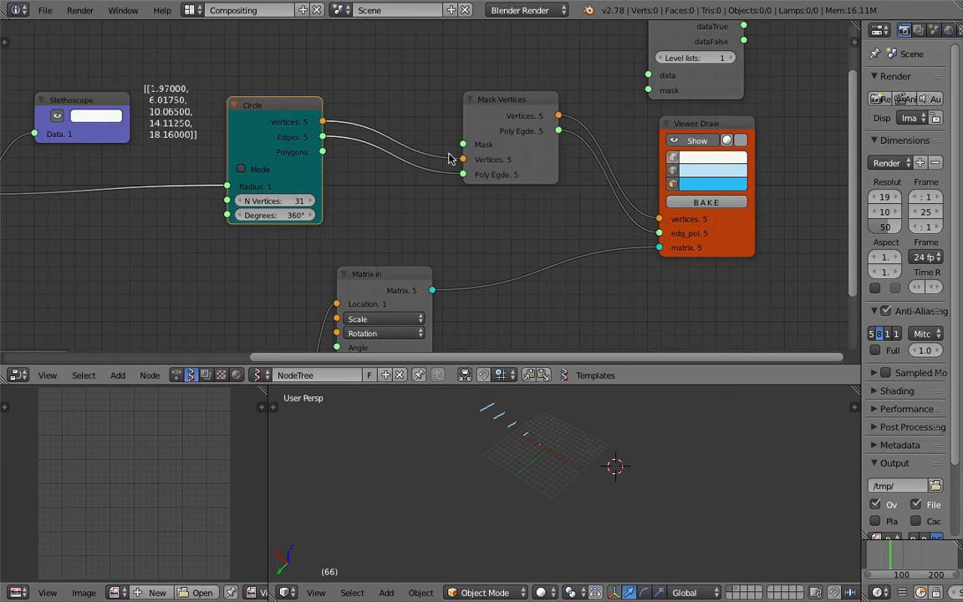
pyautogui.moveTo(489, 112); pyautogui.dragTo(496, 126)
pyautogui.keyDown('ctrl'); pyautogui.moveTo(421, 173); pyautogui.dragTo(457, 258, button='middle'); pyautogui.keyUp('ctrl')
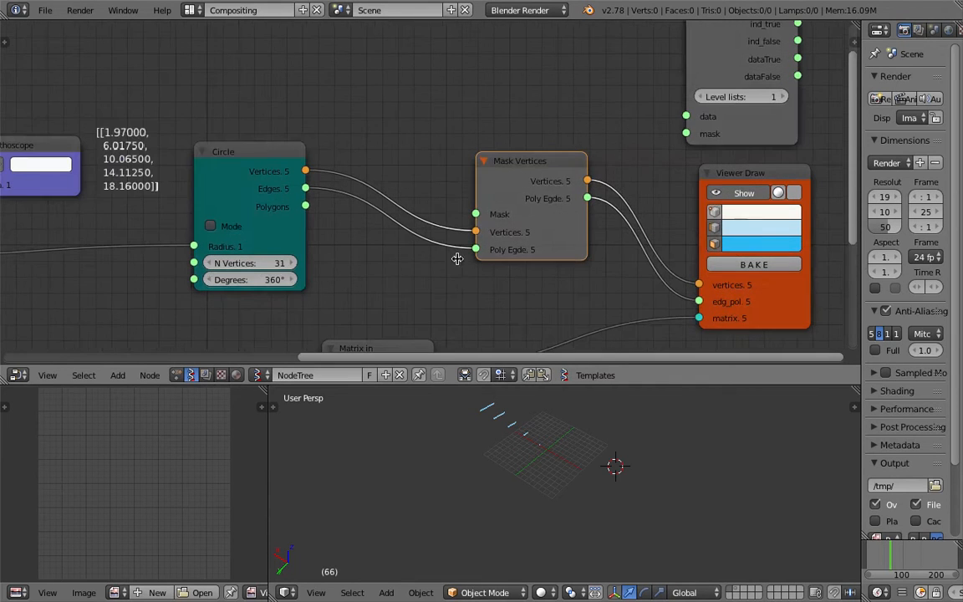
pyautogui.moveTo(379, 88); pyautogui.dragTo(375, 123, button='middle')
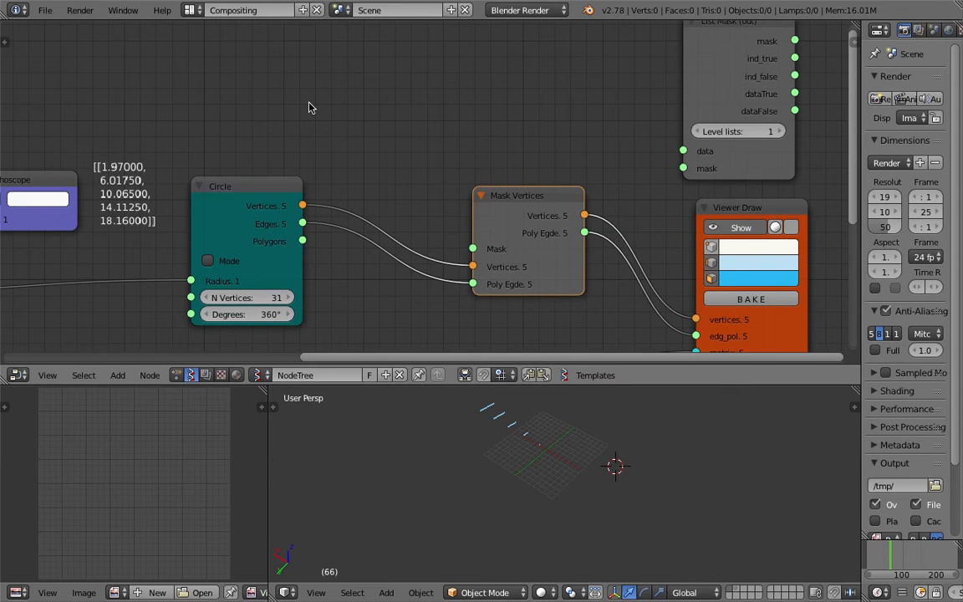
# Add a Random number node above the Circle node
pyautogui.hotkey('alt', 'space')
pyautogui.write('random')
pyautogui.press('Down')
pyautogui.press('Down')
pyautogui.press('Return')
pyautogui.click(258, 62)
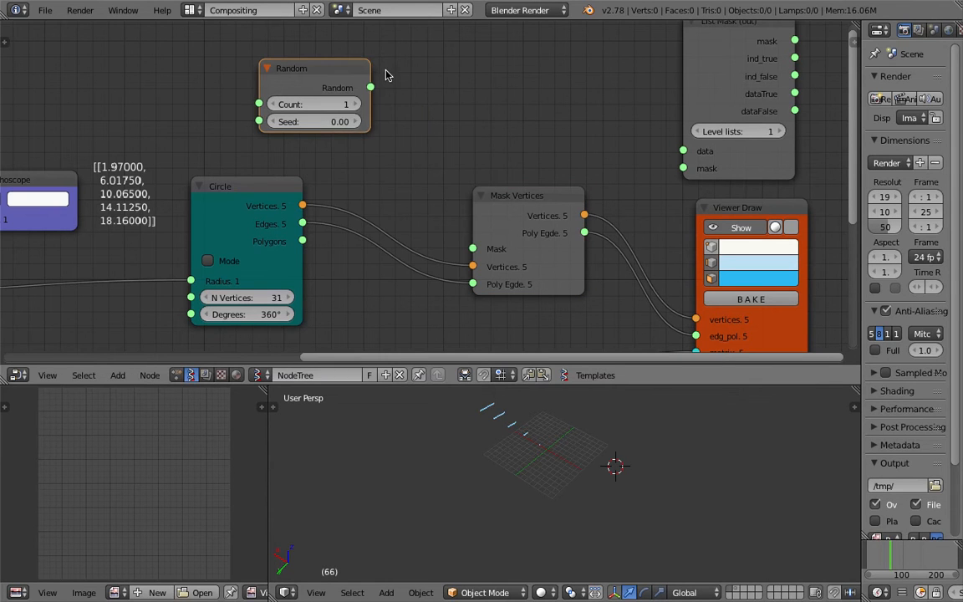
# Add a Math node beside Random, feed the Random output into it, and set its function to Round
pyautogui.hotkey('shift', 'a')
pyautogui.click(405, 70)
pyautogui.write('math')
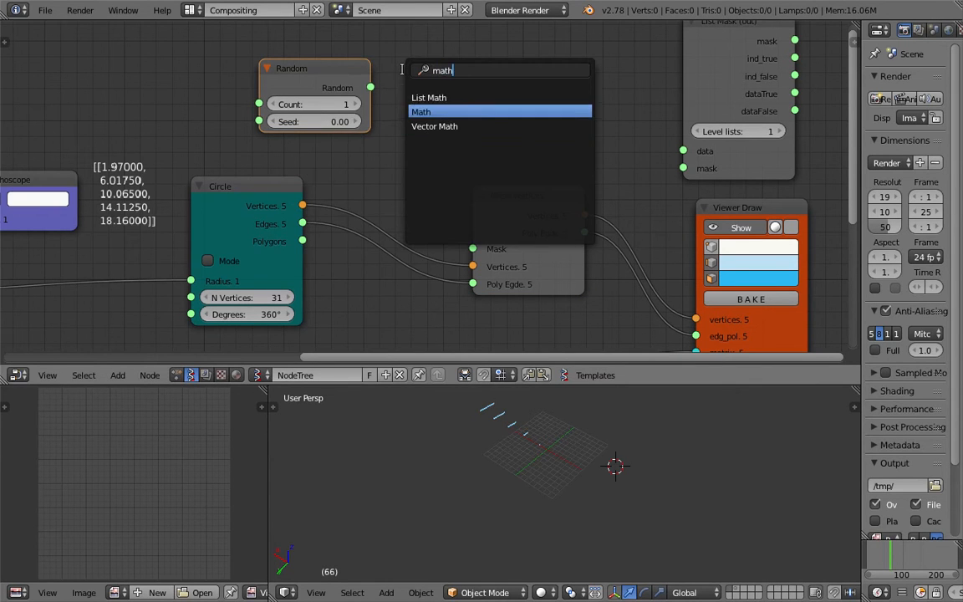
pyautogui.press('Return')
pyautogui.click(403, 75)
pyautogui.moveTo(370, 87); pyautogui.dragTo(403, 138)
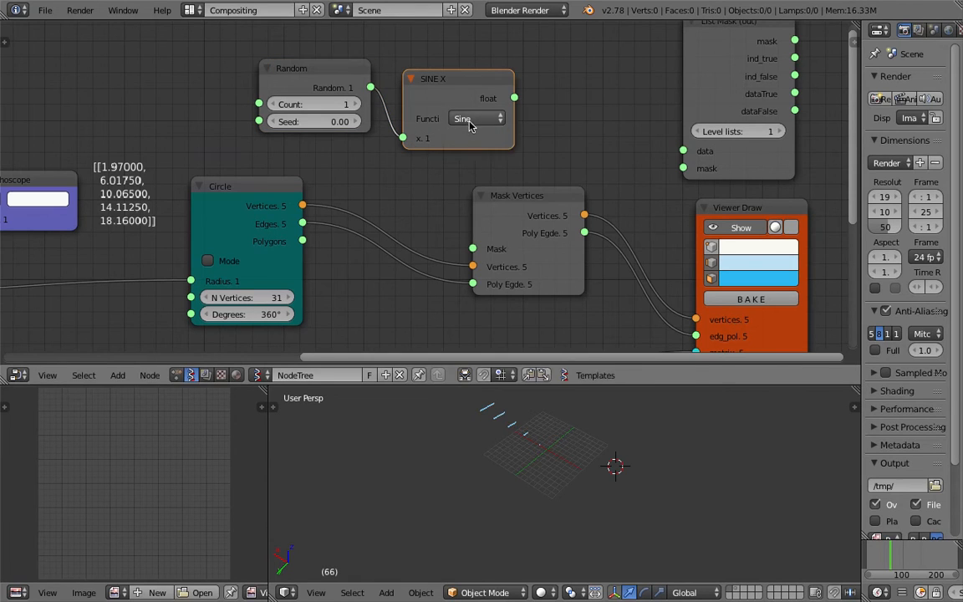
pyautogui.click(469, 118)
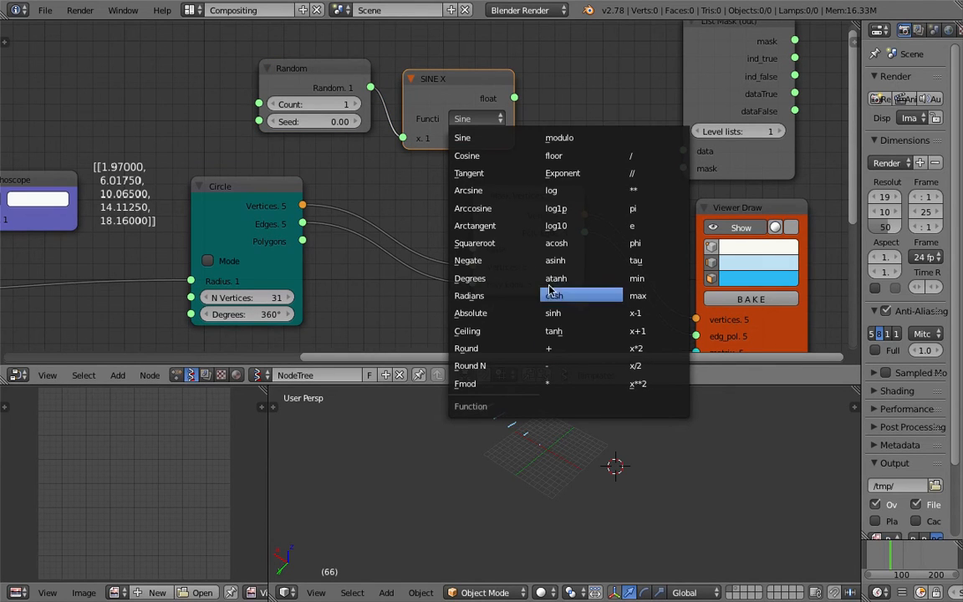
pyautogui.click(496, 348)
pyautogui.moveTo(461, 96); pyautogui.dragTo(366, 142, button='middle')
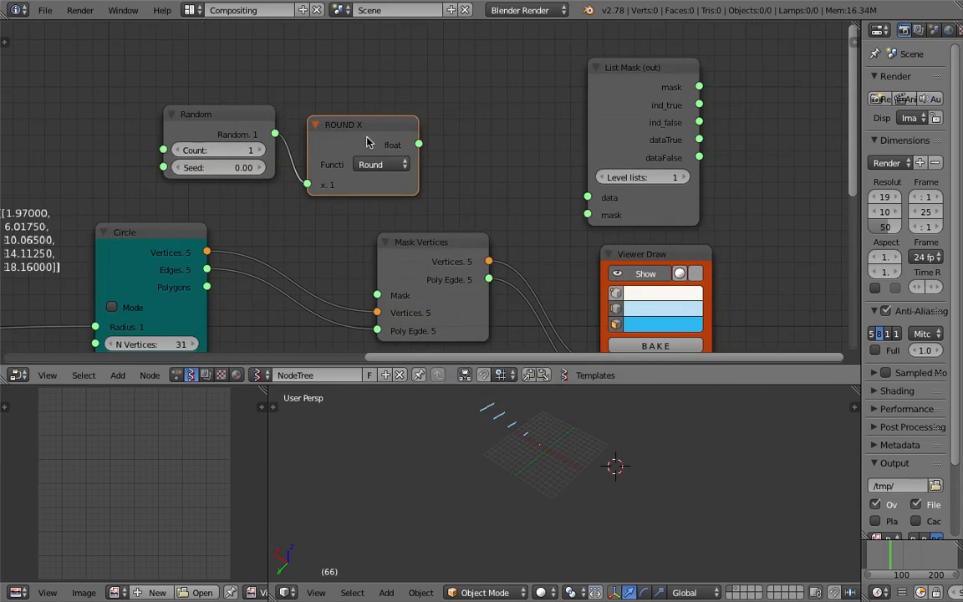
# Delete the unused List Mask (out) node
pyautogui.moveTo(596, 78); pyautogui.dragTo(671, 83)
pyautogui.moveTo(759, 76); pyautogui.dragTo(739, 78)
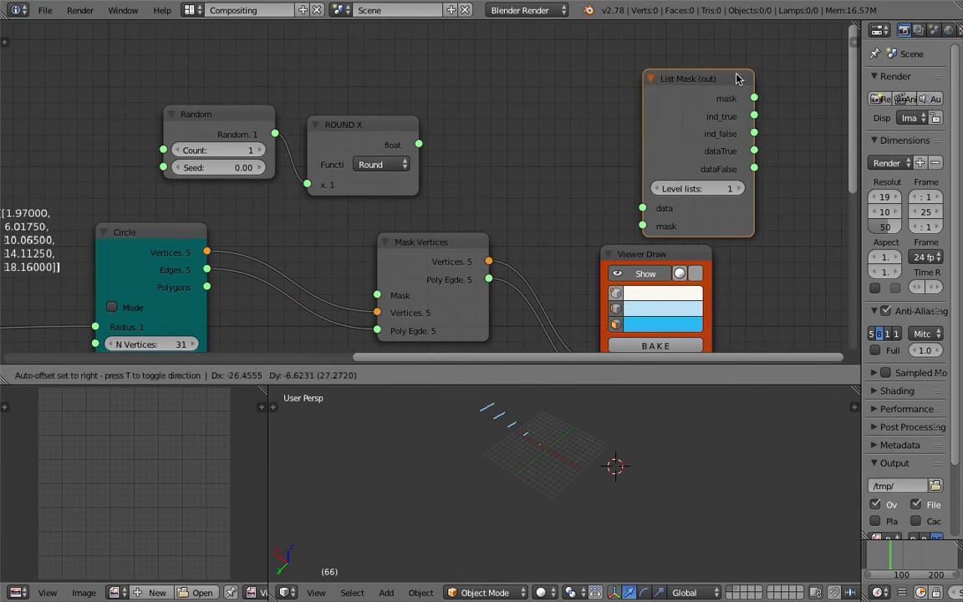
pyautogui.press('x')
# Add a Stethoscope node after the Round math node and connect the float output to it
pyautogui.hotkey('ctrl', 'a')
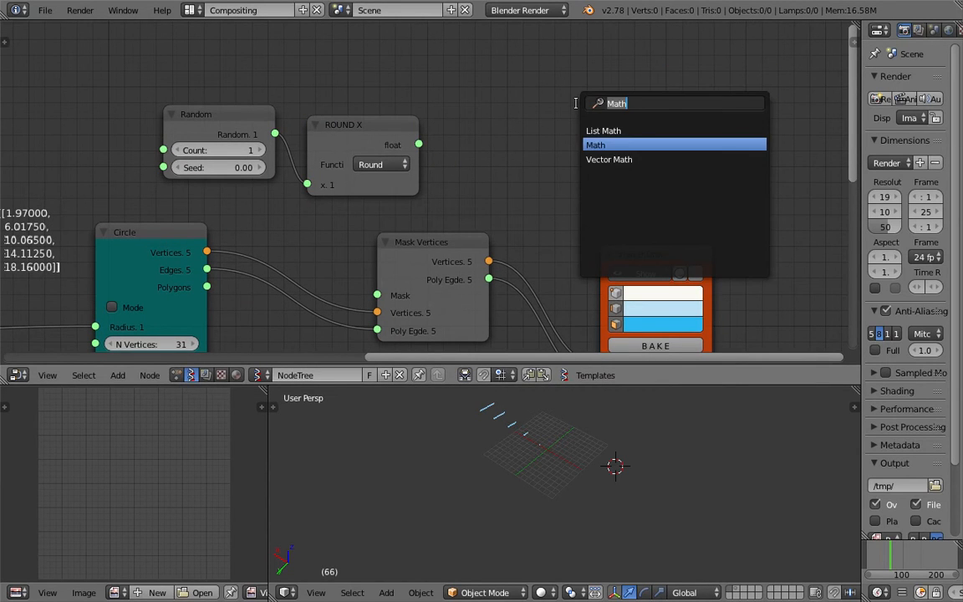
pyautogui.write('ste')
pyautogui.press('Return')
pyautogui.click(473, 106)
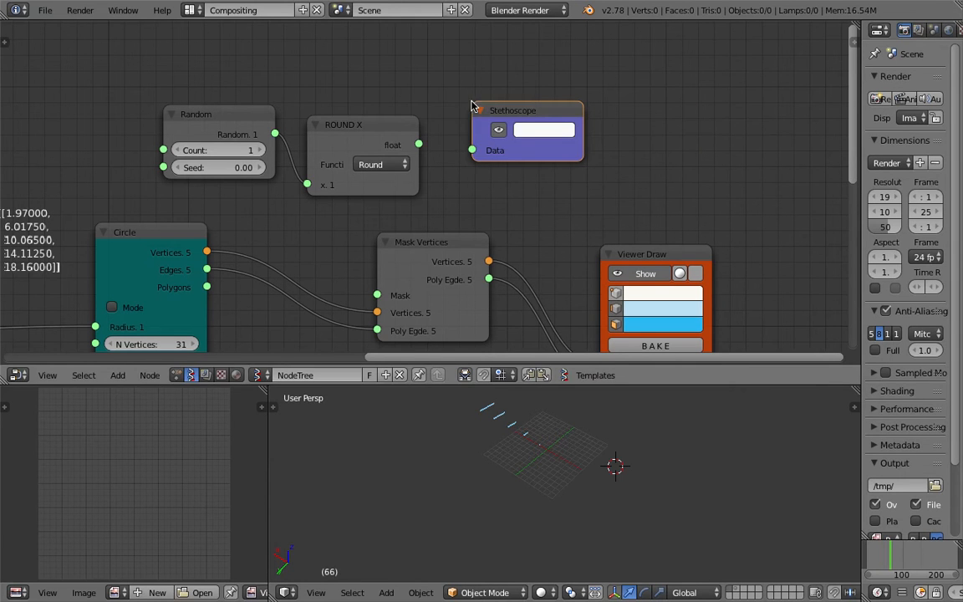
pyautogui.moveTo(421, 140); pyautogui.dragTo(483, 156)
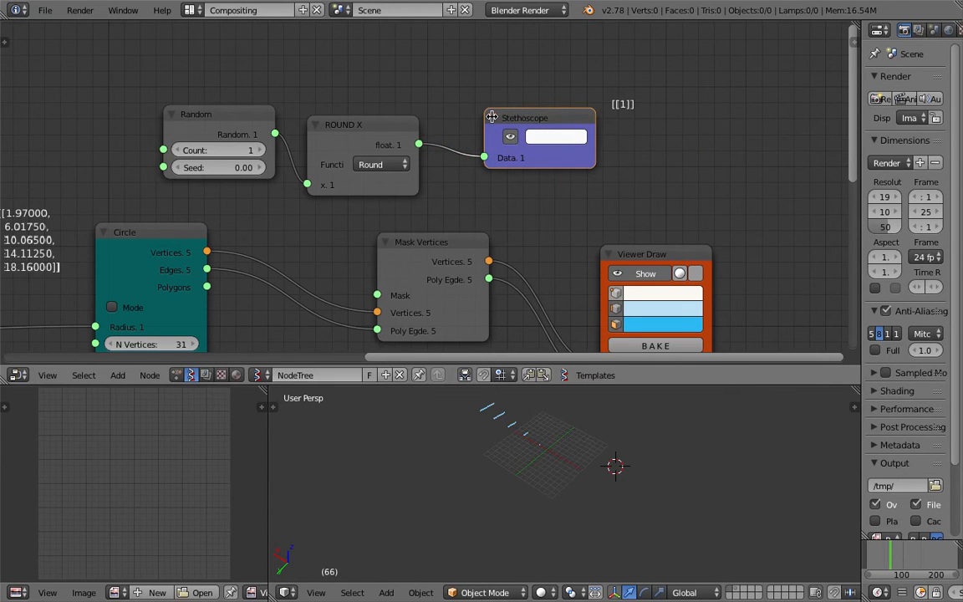
# Increase the Random node's Count to 13
pyautogui.moveTo(477, 101); pyautogui.dragTo(425, 106, button='middle')
pyautogui.scroll(1, 424, 106)
pyautogui.click(173, 150)
pyautogui.click(173, 150)
pyautogui.click(173, 151)
pyautogui.click(173, 151)
pyautogui.click(173, 150)
pyautogui.click(173, 151)
pyautogui.click(173, 150)
pyautogui.click(173, 150)
pyautogui.click(173, 150)
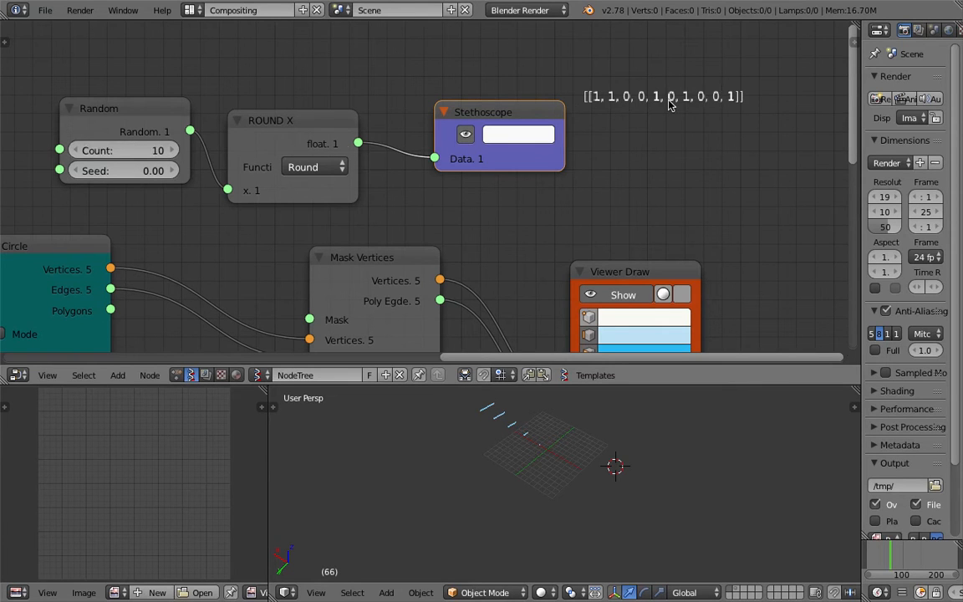
pyautogui.moveTo(117, 151)
pyautogui.mouseDown()
pyautogui.moveTo(159, 151)
pyautogui.moveTo(100, 151)
pyautogui.mouseUp()
pyautogui.scroll(-2, 606, 155)
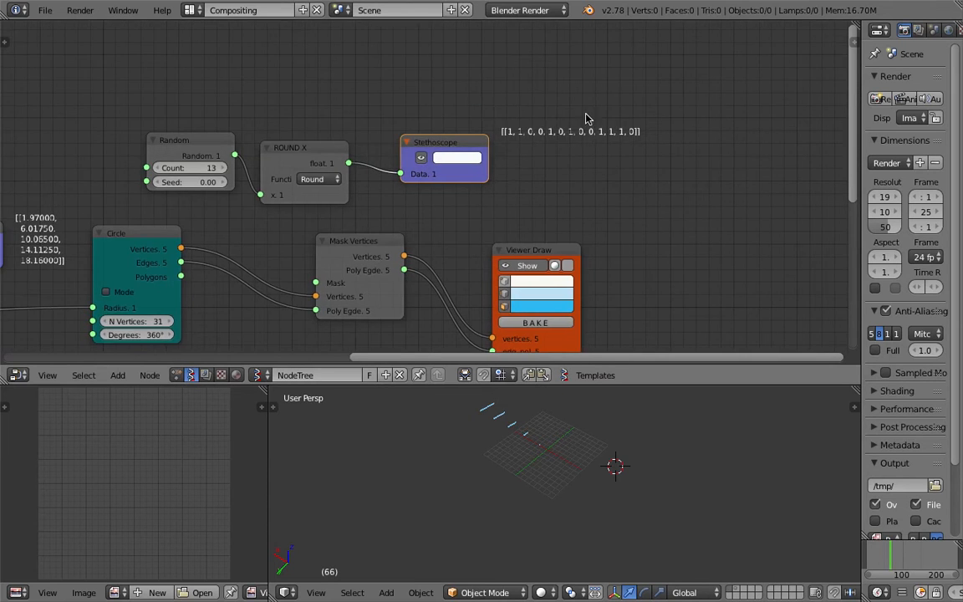
# Connect the Round node's float output to the Mask input of Mask Vertices and delete the Stethoscope attached to it
pyautogui.scroll(3, 585, 119)
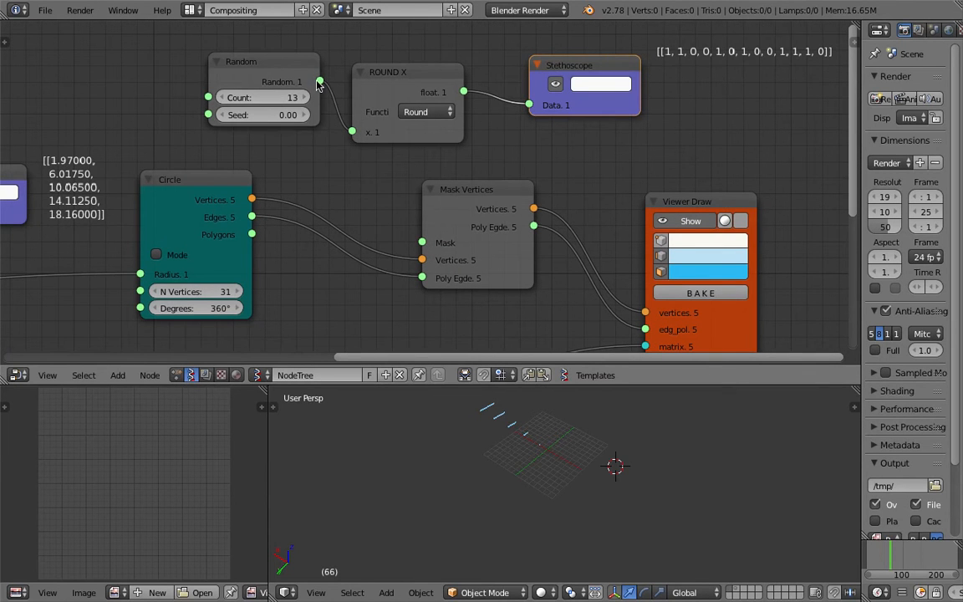
pyautogui.moveTo(463, 92); pyautogui.dragTo(435, 224)
pyautogui.click(581, 72)
pyautogui.press('x')
# Make the 3D view slightly taller and save the file
pyautogui.moveTo(584, 499); pyautogui.dragTo(592, 432, button='middle')
pyautogui.moveTo(595, 385); pyautogui.dragTo(595, 355)
pyautogui.scroll(-3, 528, 267)
pyautogui.hotkey('ctrl', 's')
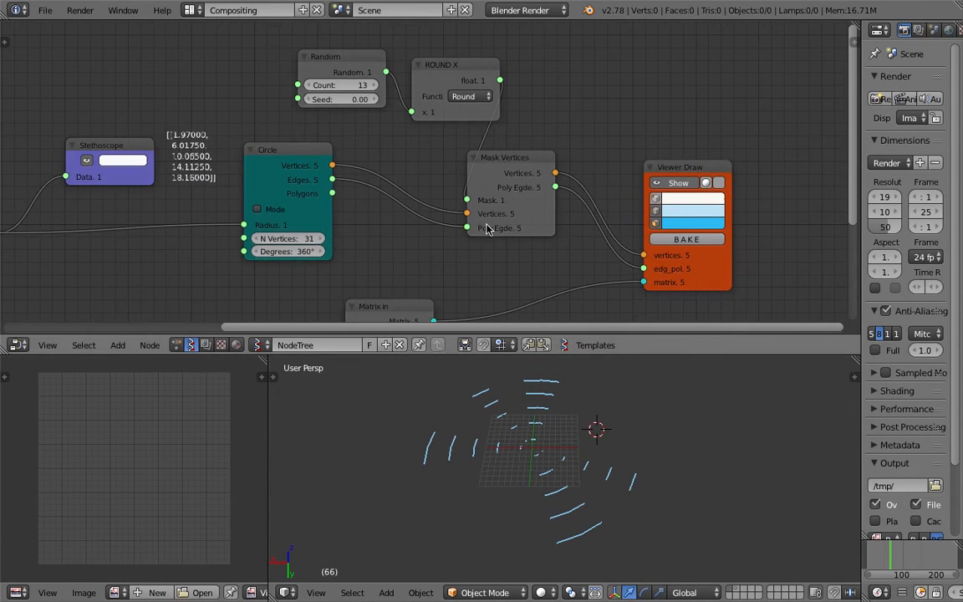
# Set the Circle node's N Vertices to 59, saving the file along the way
pyautogui.moveTo(297, 241); pyautogui.dragTo(367, 240)
pyautogui.scroll(2, 558, 460)
pyautogui.hotkey('ctrl', 's')
pyautogui.click(563, 470)
pyautogui.moveTo(564, 470); pyautogui.dragTo(489, 500, button='middle')
pyautogui.scroll(5, 545, 492)
pyautogui.moveTo(457, 458); pyautogui.dragTo(523, 455, button='middle')
pyautogui.moveTo(322, 266); pyautogui.dragTo(329, 259, button='middle')
pyautogui.moveTo(305, 231)
pyautogui.mouseDown()
pyautogui.moveTo(277, 231)
pyautogui.moveTo(316, 238)
pyautogui.mouseUp()
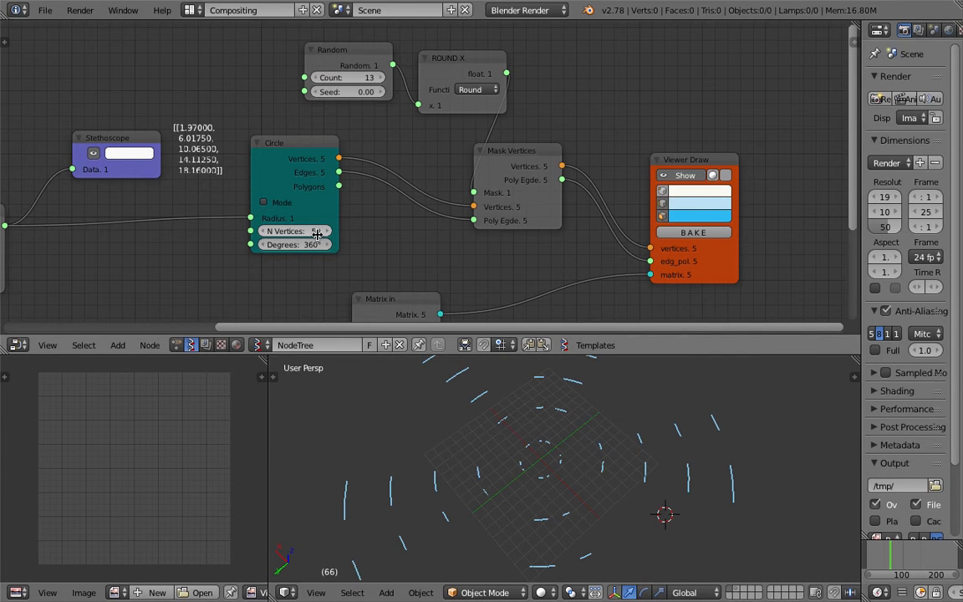
# Enlarge the 3D view and examine the masked circle segments from different angles and distances
pyautogui.click(45, 10)
pyautogui.click(909, 50)
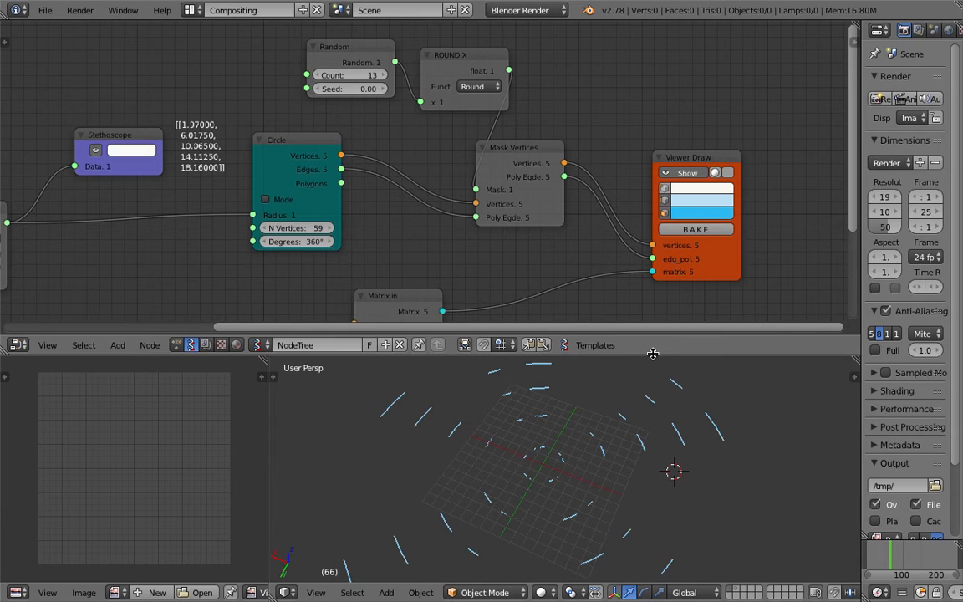
pyautogui.moveTo(651, 355); pyautogui.dragTo(650, 272)
pyautogui.scroll(-3, 608, 434)
pyautogui.scroll(5, 607, 435)
pyautogui.moveTo(577, 436); pyautogui.dragTo(558, 469, button='middle')
pyautogui.scroll(-2, 524, 421)
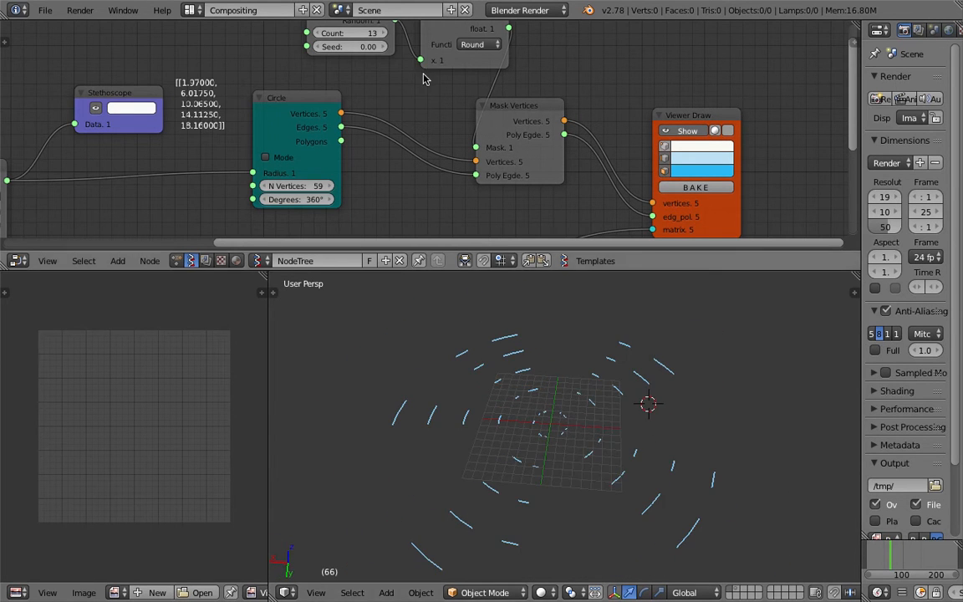
pyautogui.moveTo(436, 94); pyautogui.dragTo(437, 124, button='middle')
pyautogui.moveTo(587, 441); pyautogui.dragTo(578, 448, button='middle')
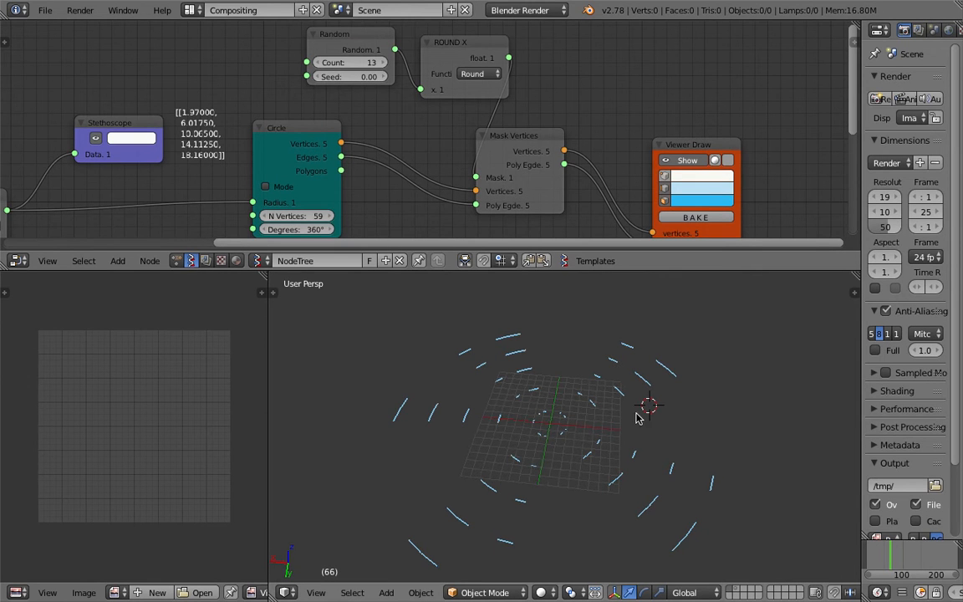
# Move the Round math node farther from the Random node and save the file
pyautogui.moveTo(400, 103); pyautogui.dragTo(489, 103, button='middle')
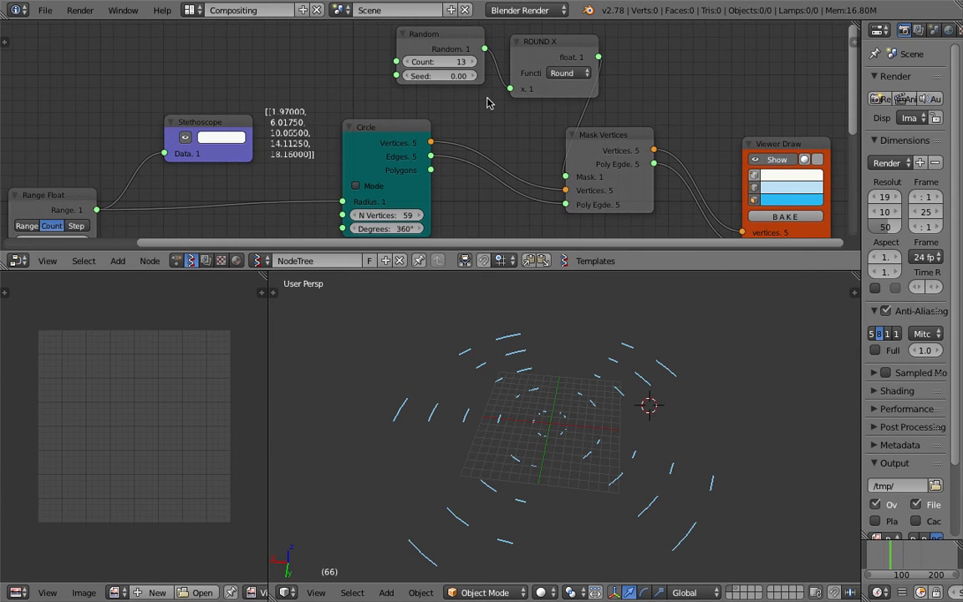
pyautogui.moveTo(544, 50); pyautogui.dragTo(599, 53)
pyautogui.click(445, 41)
pyautogui.hotkey('ctrl', 's')
pyautogui.click(433, 60)
# Make the node editor tall enough to show the whole node tree and set the Random node's Count to 36
pyautogui.scroll(-4, 393, 80)
pyautogui.moveTo(257, 111); pyautogui.dragTo(381, 90, button='middle')
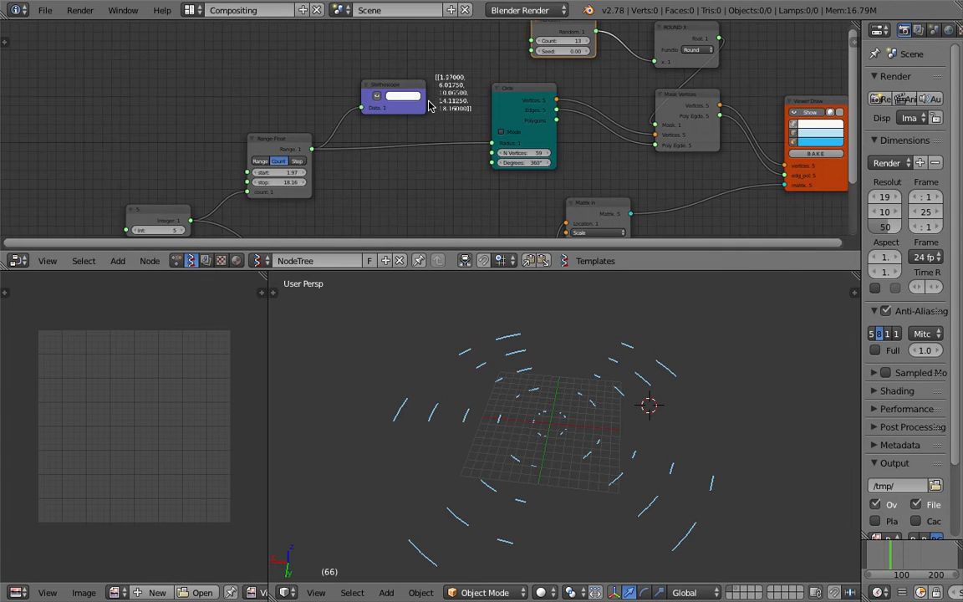
pyautogui.moveTo(363, 143); pyautogui.dragTo(361, 133, button='middle')
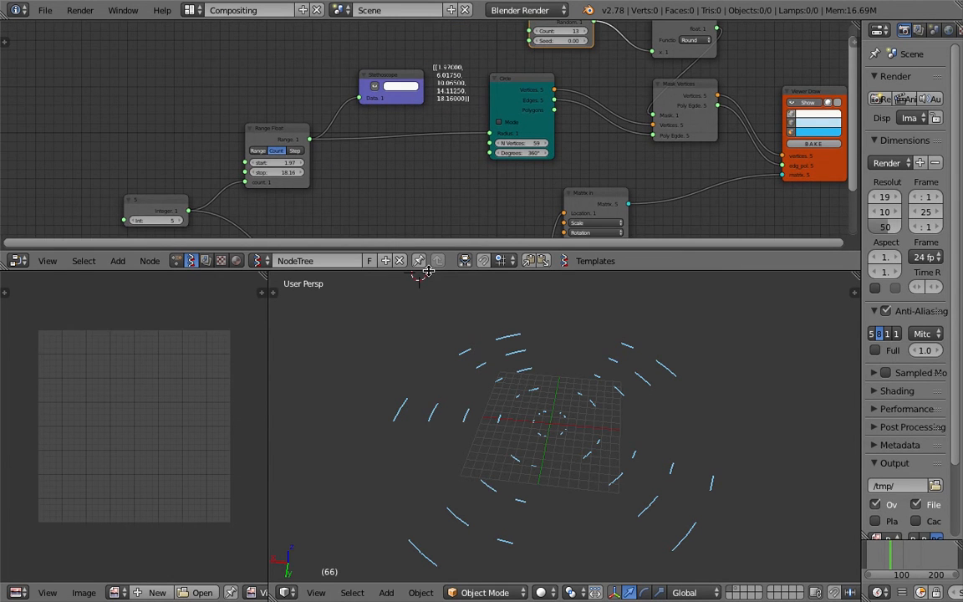
pyautogui.moveTo(420, 271); pyautogui.dragTo(421, 473)
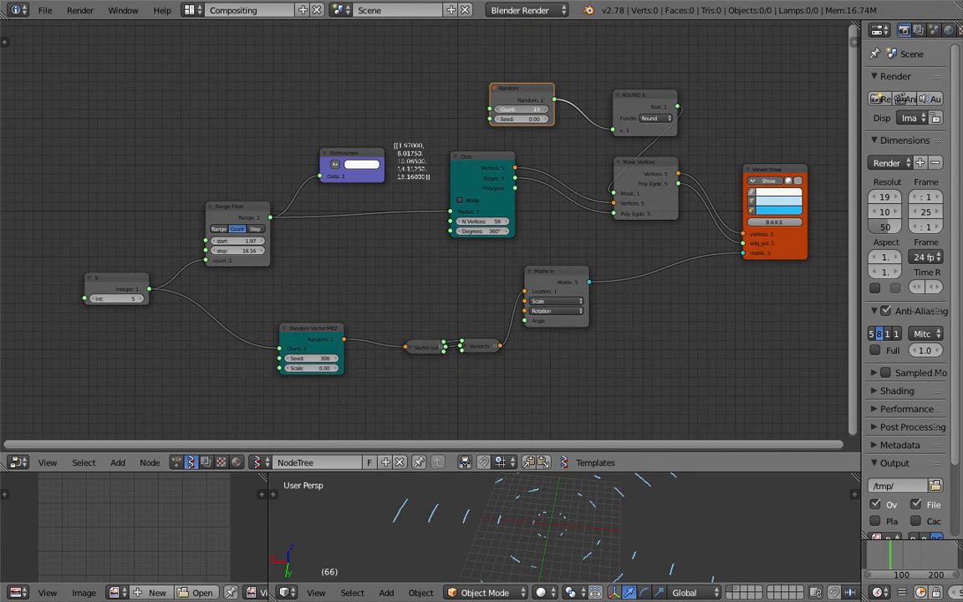
pyautogui.moveTo(524, 110); pyautogui.dragTo(515, 109)
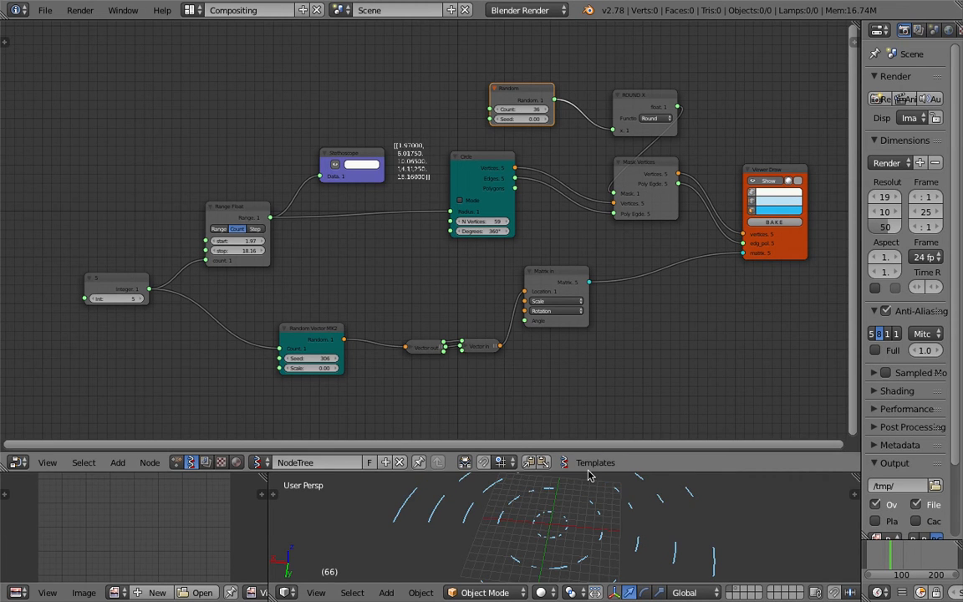
# Make the 3D view taller again and examine the masked arcs up close
pyautogui.moveTo(587, 473); pyautogui.dragTo(585, 339)
pyautogui.scroll(3, 570, 460)
pyautogui.moveTo(618, 461); pyautogui.dragTo(551, 457, button='middle')
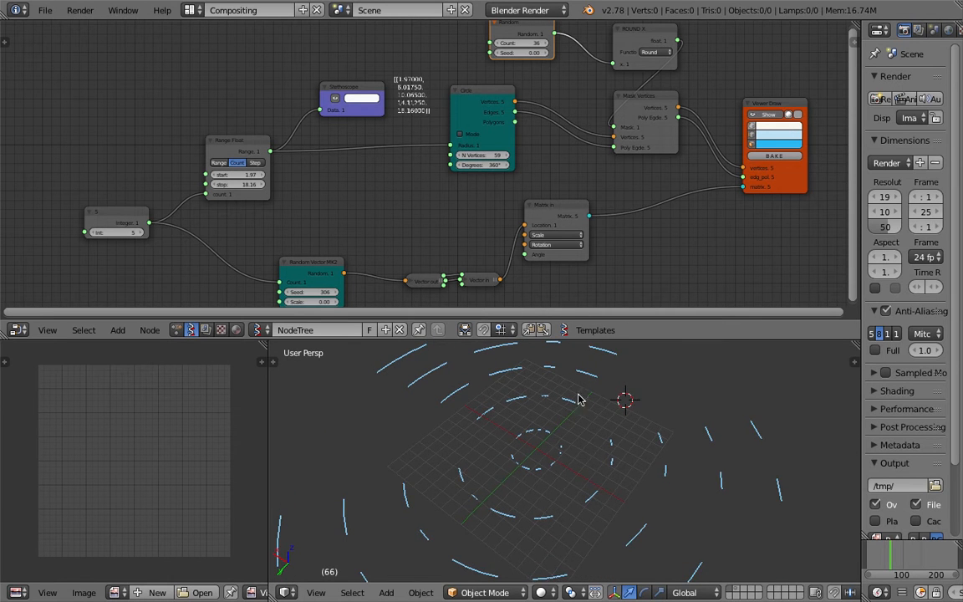
pyautogui.moveTo(581, 400); pyautogui.dragTo(569, 404, button='middle')
# Shift the Circle, Random and Round nodes to free space before Random, and save the file
pyautogui.moveTo(484, 131); pyautogui.dragTo(476, 159, button='middle')
pyautogui.moveTo(480, 122); pyautogui.dragTo(469, 136)
pyautogui.hotkey('ctrl', 's')
pyautogui.click(470, 140)
pyautogui.moveTo(514, 76); pyautogui.dragTo(447, 111, button='middle')
pyautogui.moveTo(455, 92); pyautogui.dragTo(479, 97)
pyautogui.scroll(1, 480, 98)
pyautogui.moveTo(569, 88); pyautogui.dragTo(552, 94)
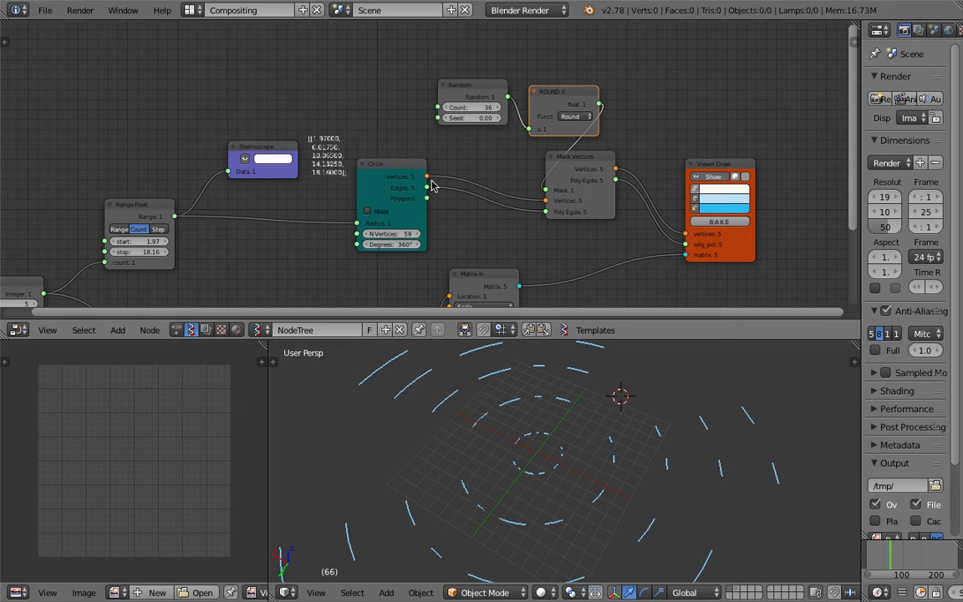
# Add a List Length node before the Random node and wire the Circle node's Edges output into its Data input
pyautogui.press('space')
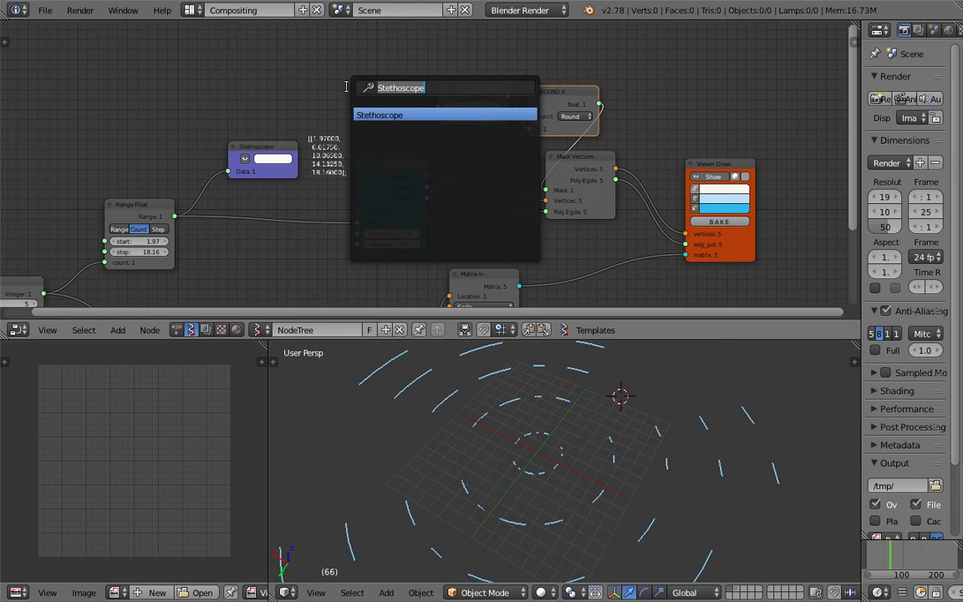
pyautogui.write('list le')
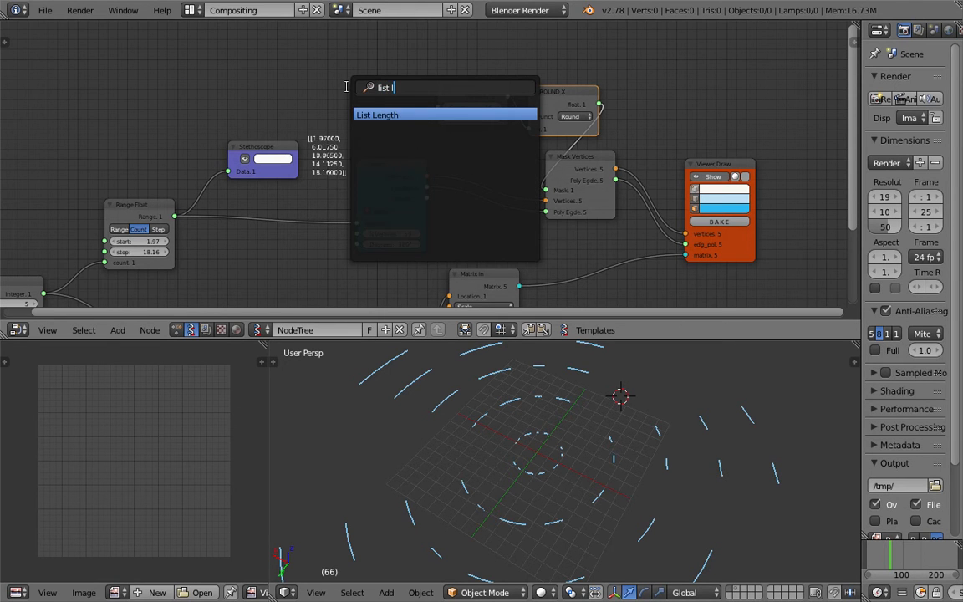
pyautogui.press('Return')
pyautogui.click(347, 90)
pyautogui.moveTo(391, 99); pyautogui.dragTo(390, 86)
pyautogui.moveTo(348, 117); pyautogui.dragTo(432, 191)
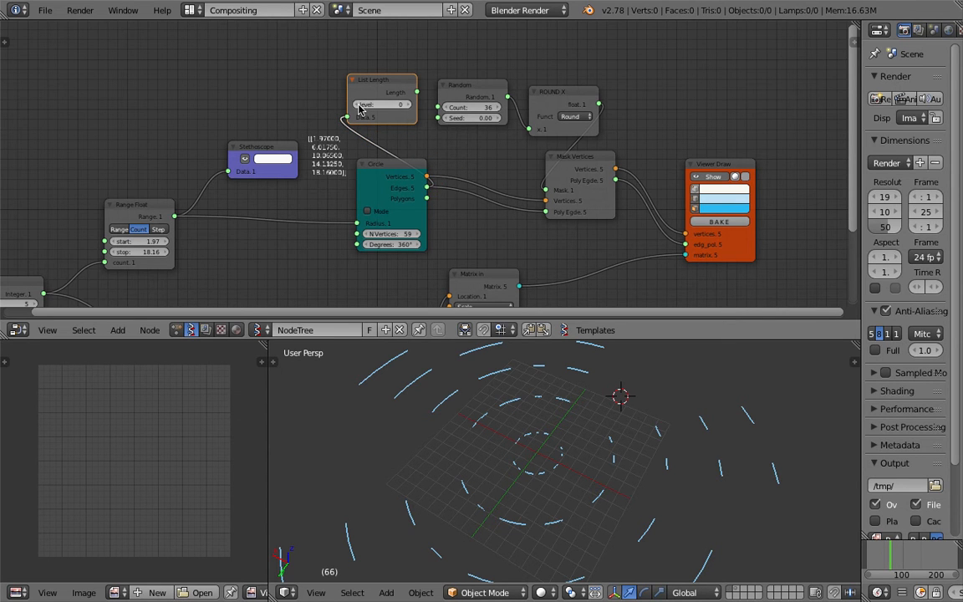
pyautogui.scroll(3, 361, 106)
pyautogui.moveTo(383, 96); pyautogui.dragTo(372, 92)
pyautogui.click(403, 70)
pyautogui.moveTo(404, 71); pyautogui.dragTo(377, 165, button='middle')
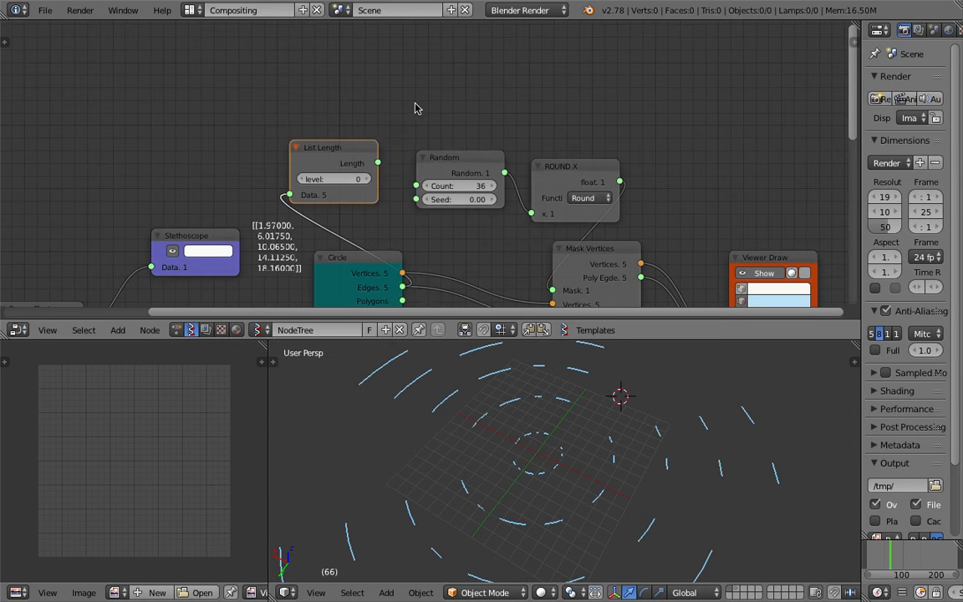
# Add a Stethoscope node above Random, connect the List Length output to it, and save the file
pyautogui.press('space')
pyautogui.write('ste')
pyautogui.press('Return')
pyautogui.click(433, 82)
pyautogui.hotkey('ctrl', 's')
pyautogui.click(432, 78)
pyautogui.moveTo(378, 162); pyautogui.dragTo(360, 131)
pyautogui.hotkey('ctrl', 's')
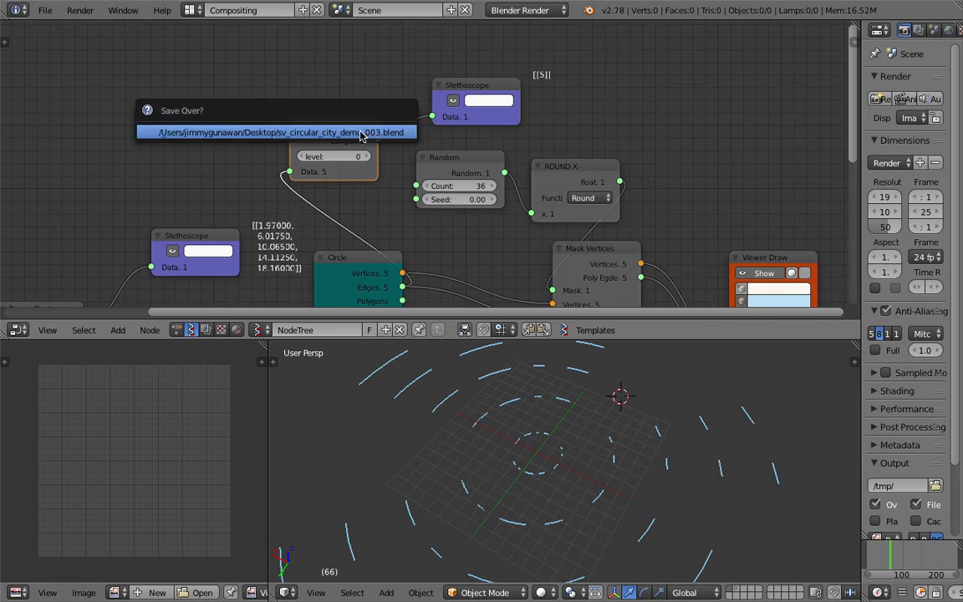
# Save the file and raise the List Length node's level from 0 step by step up to 4, checking the Stethoscope output
pyautogui.click(360, 132)
pyautogui.scroll(2, 360, 135)
pyautogui.moveTo(273, 177); pyautogui.dragTo(259, 199, button='middle')
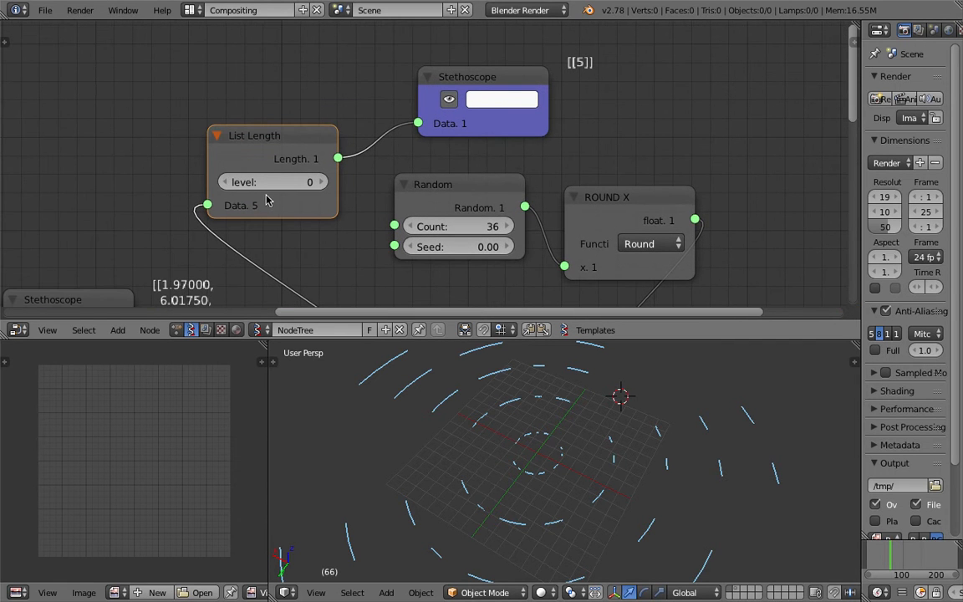
pyautogui.scroll(-1, 388, 209)
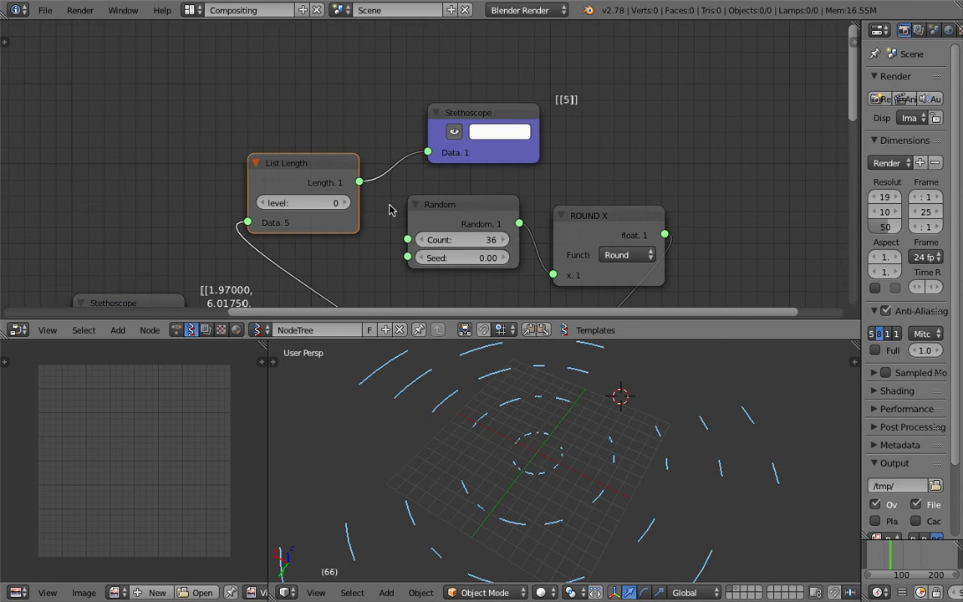
pyautogui.click(344, 203)
pyautogui.click(344, 203)
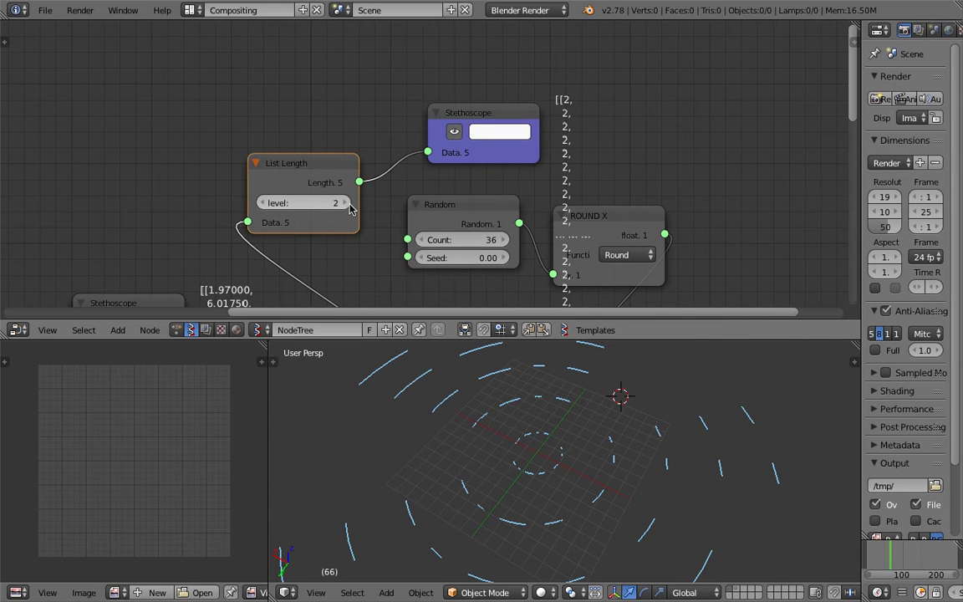
pyautogui.moveTo(350, 209); pyautogui.dragTo(361, 170, button='middle')
pyautogui.doubleClick(277, 168)
pyautogui.doubleClick(360, 167)
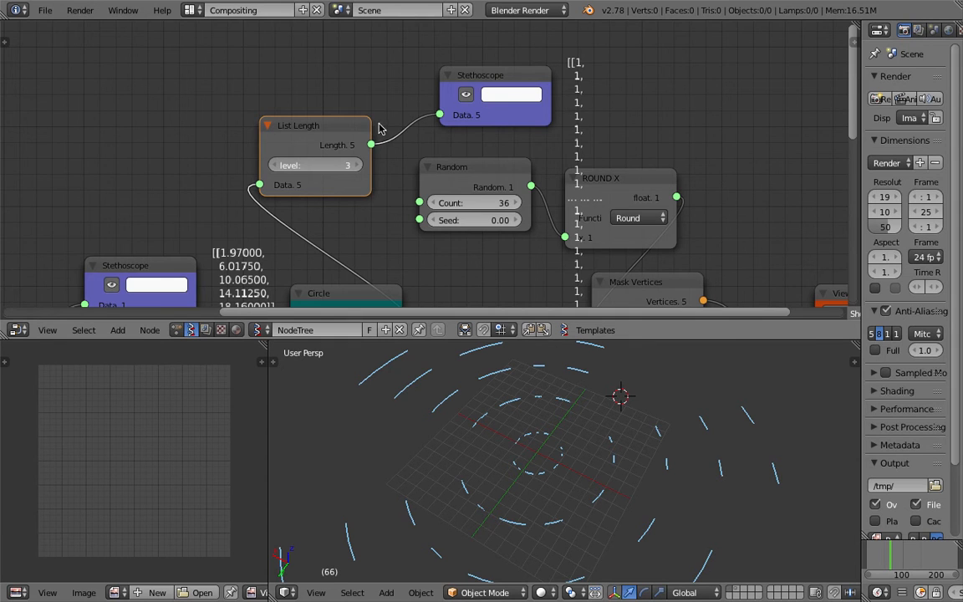
pyautogui.scroll(-2, 355, 109)
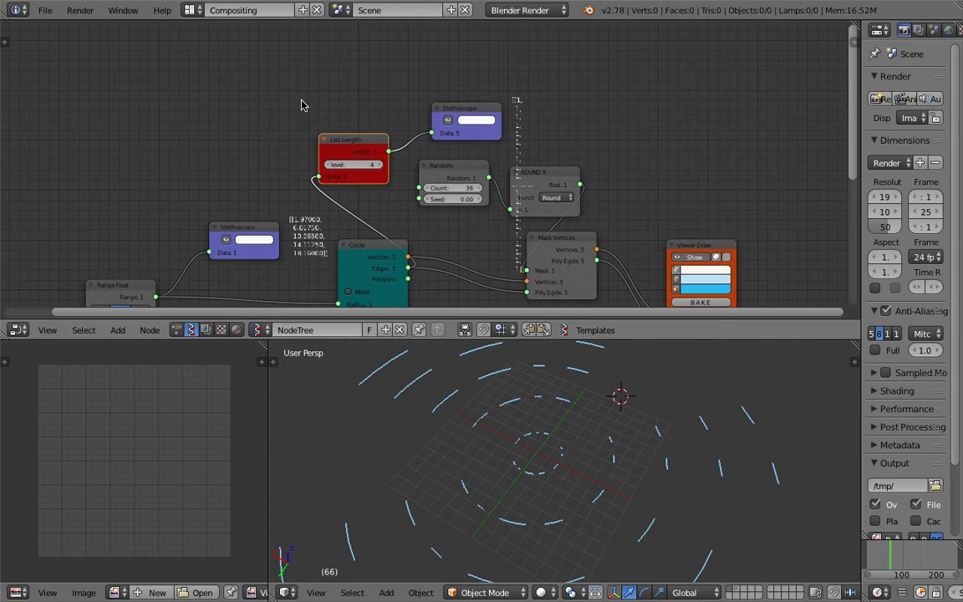
# Delete the List Length node
pyautogui.click(339, 164)
pyautogui.press('x')
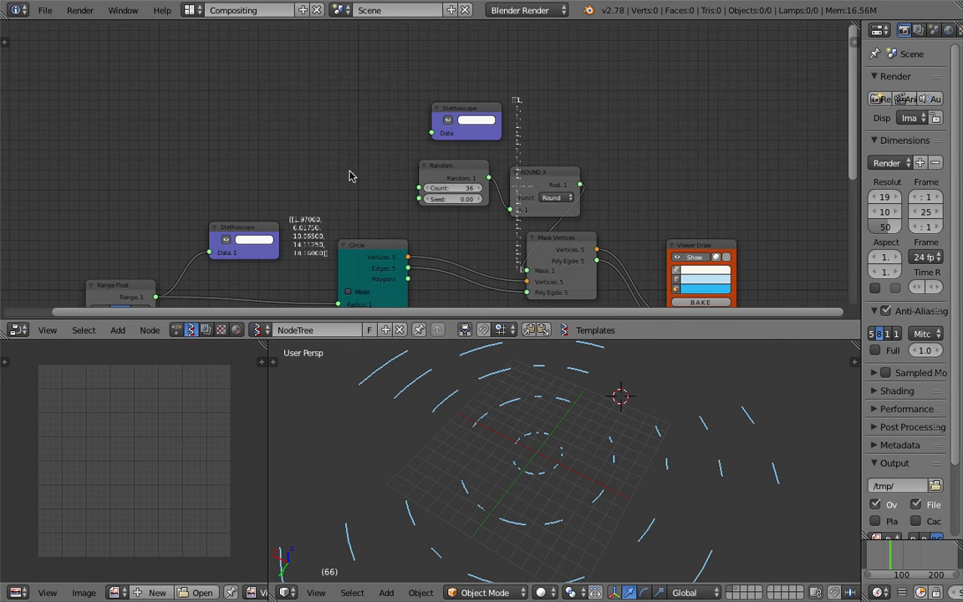
pyautogui.moveTo(352, 173); pyautogui.dragTo(333, 106, button='middle')
pyautogui.scroll(-1, 409, 186)
# Spread the Mask Vertices and Viewer Draw nodes farther away from the Circle node and save the file
pyautogui.moveTo(397, 187); pyautogui.dragTo(312, 156, button='middle')
pyautogui.moveTo(563, 149); pyautogui.dragTo(668, 146)
pyautogui.hotkey('ctrl', 's')
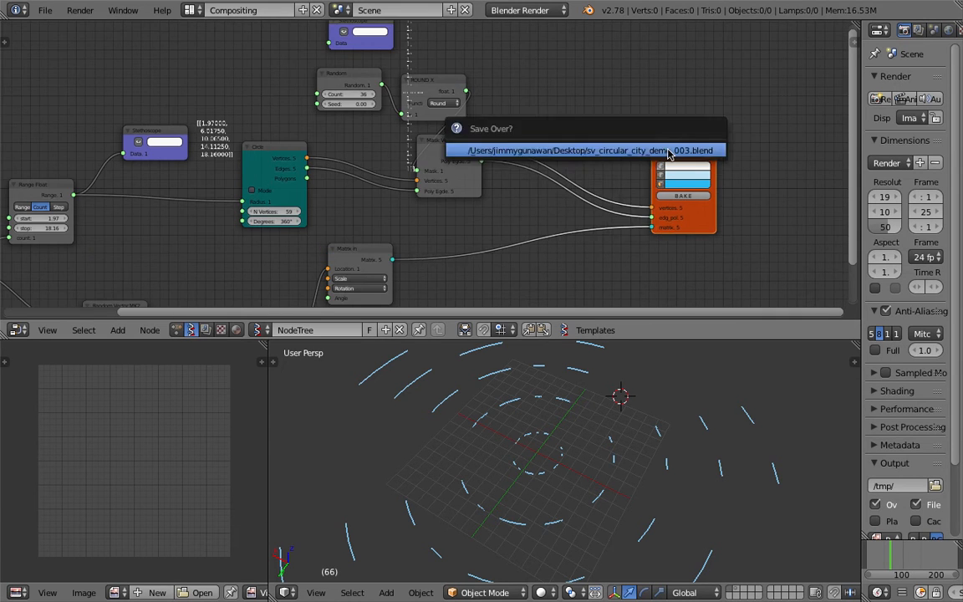
pyautogui.click(669, 151)
pyautogui.moveTo(485, 180); pyautogui.dragTo(481, 151, button='middle')
pyautogui.moveTo(459, 122); pyautogui.dragTo(568, 121)
pyautogui.moveTo(538, 166); pyautogui.dragTo(508, 156, button='middle')
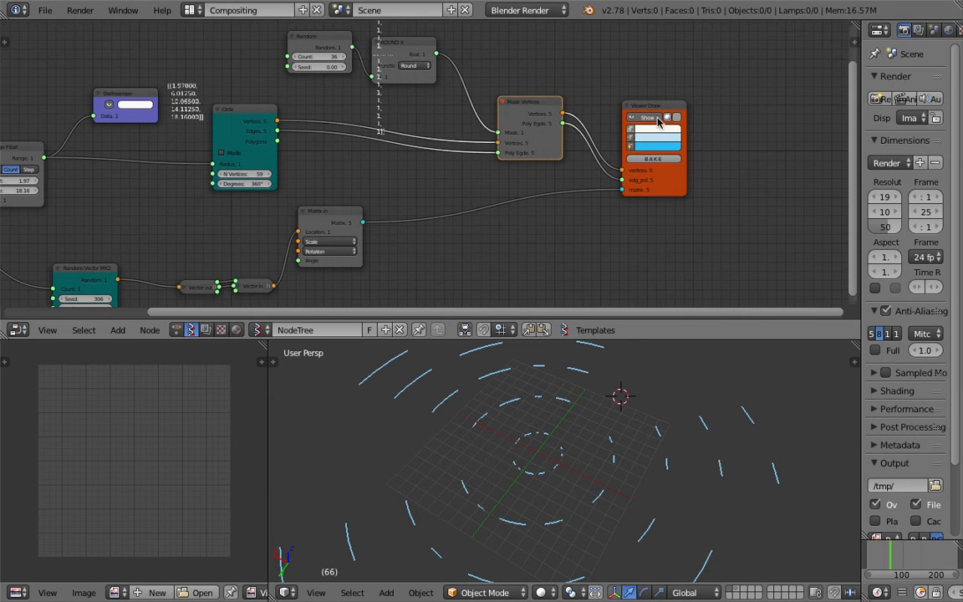
pyautogui.moveTo(668, 107); pyautogui.dragTo(720, 106)
pyautogui.hotkey('ctrl', 's')
pyautogui.click(653, 127)
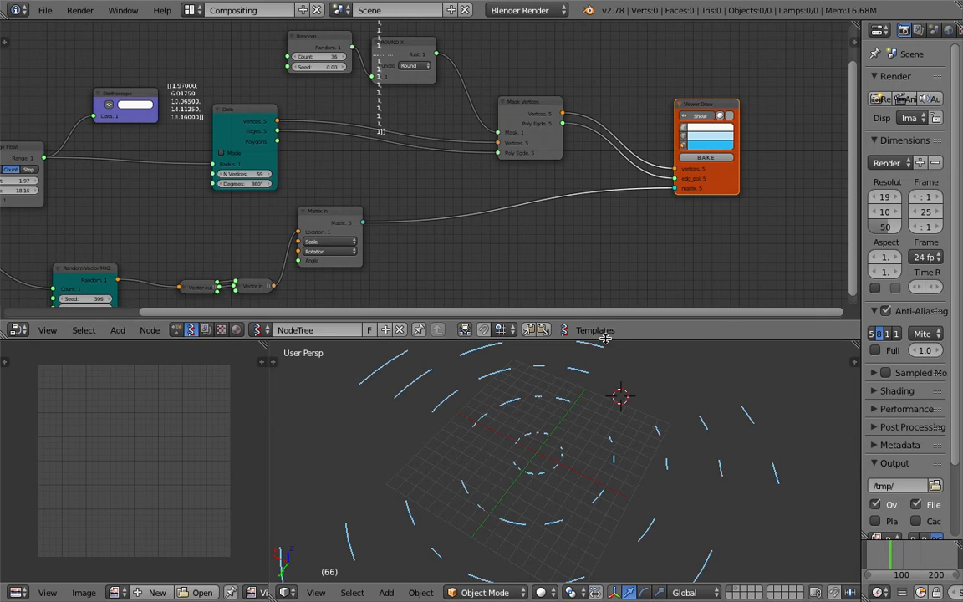
# Move the Random node away from Round, set its Seed to 0.21 and Count to 32, and save the file
pyautogui.moveTo(606, 341); pyautogui.dragTo(585, 406)
pyautogui.moveTo(552, 312); pyautogui.dragTo(518, 244, button='middle')
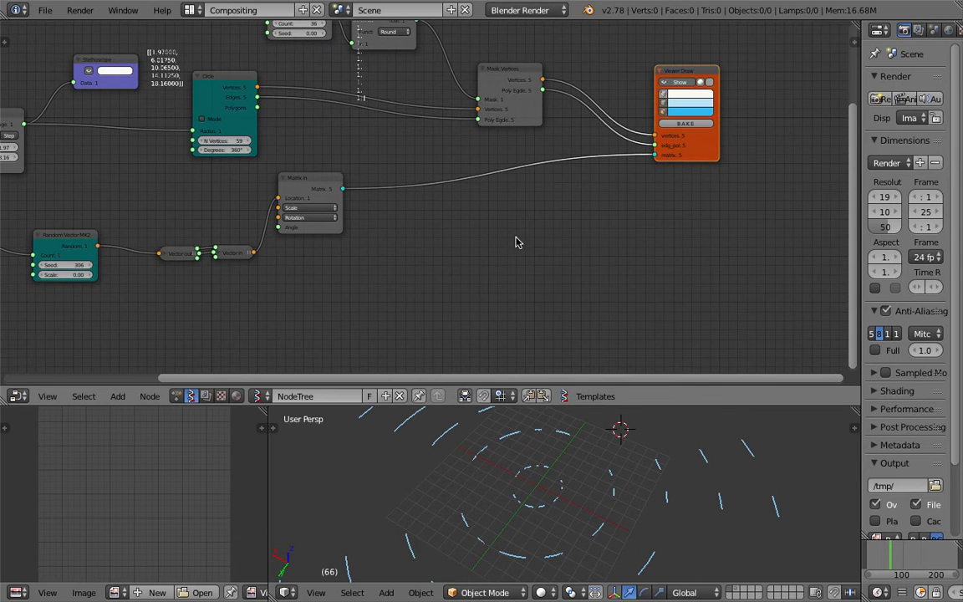
pyautogui.moveTo(380, 120); pyautogui.dragTo(433, 244, button='middle')
pyautogui.scroll(2, 419, 222)
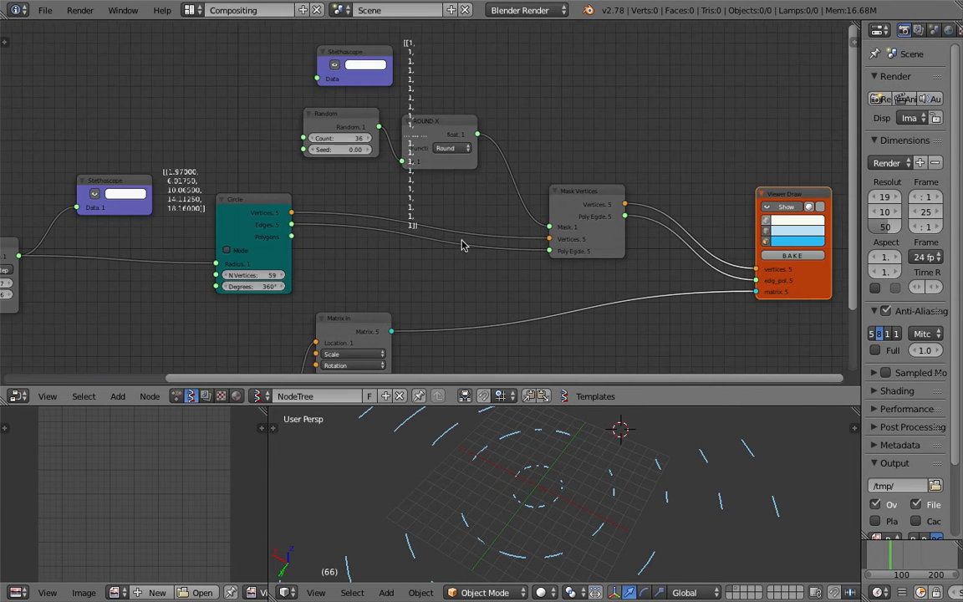
pyautogui.click(330, 115)
pyautogui.moveTo(330, 115); pyautogui.dragTo(338, 146)
pyautogui.click(374, 55)
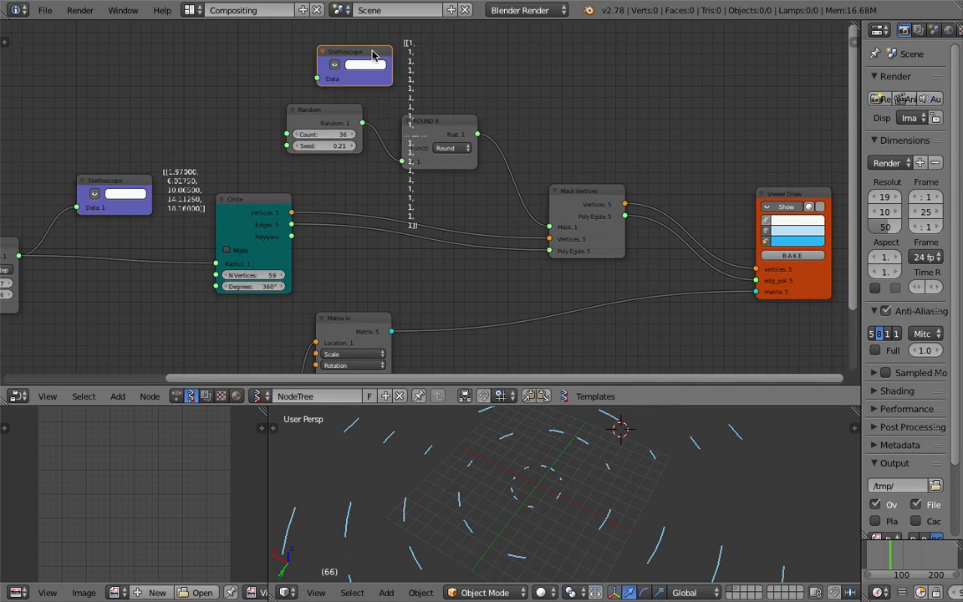
pyautogui.moveTo(328, 79); pyautogui.dragTo(387, 101, button='middle')
pyautogui.scroll(2, 377, 122)
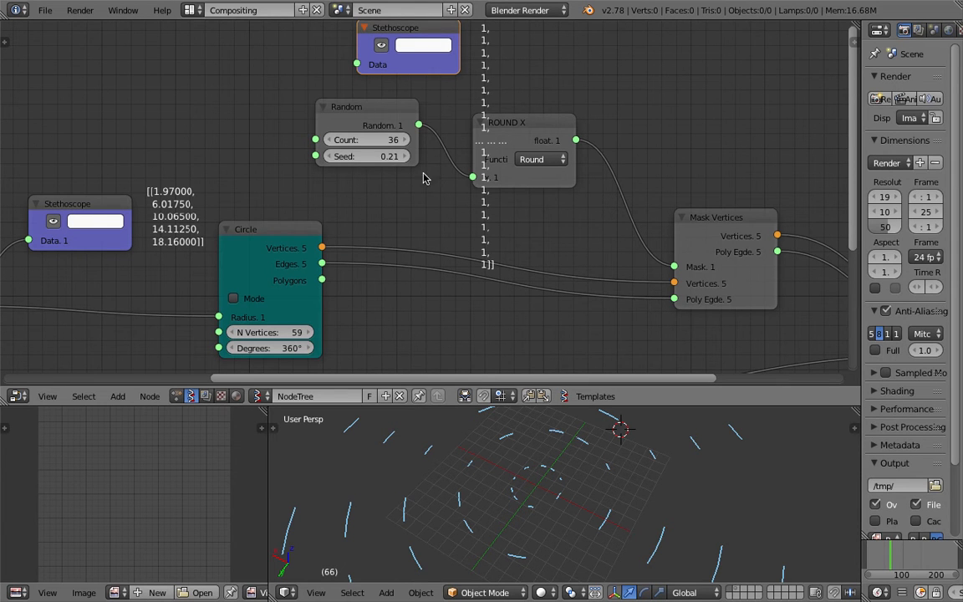
pyautogui.moveTo(354, 141); pyautogui.dragTo(334, 141)
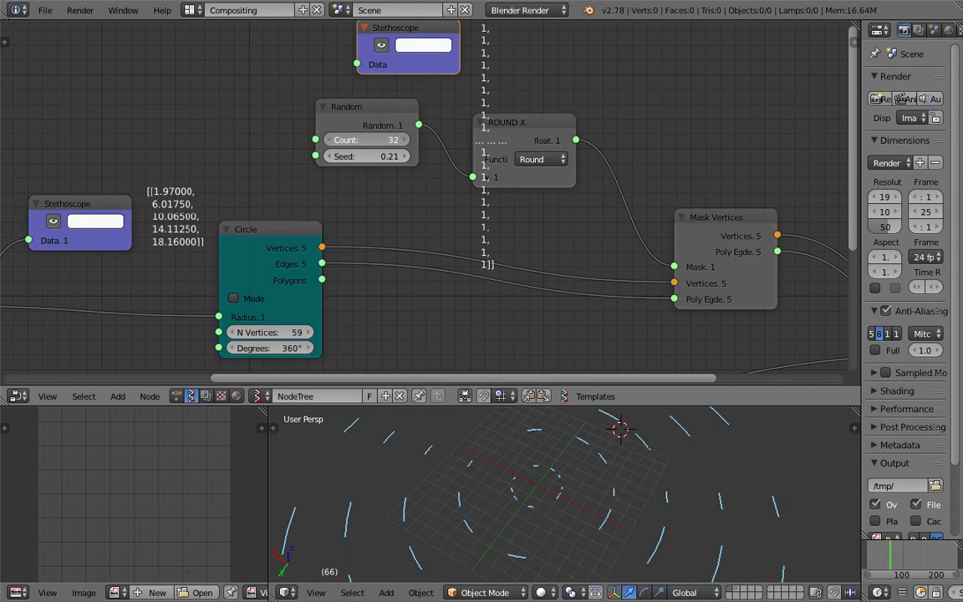
pyautogui.hotkey('ctrl', 's')
pyautogui.click(368, 423)
# Set the Random node's Seed to 1.92 and save the file
pyautogui.moveTo(246, 292); pyautogui.dragTo(550, 185, button='middle')
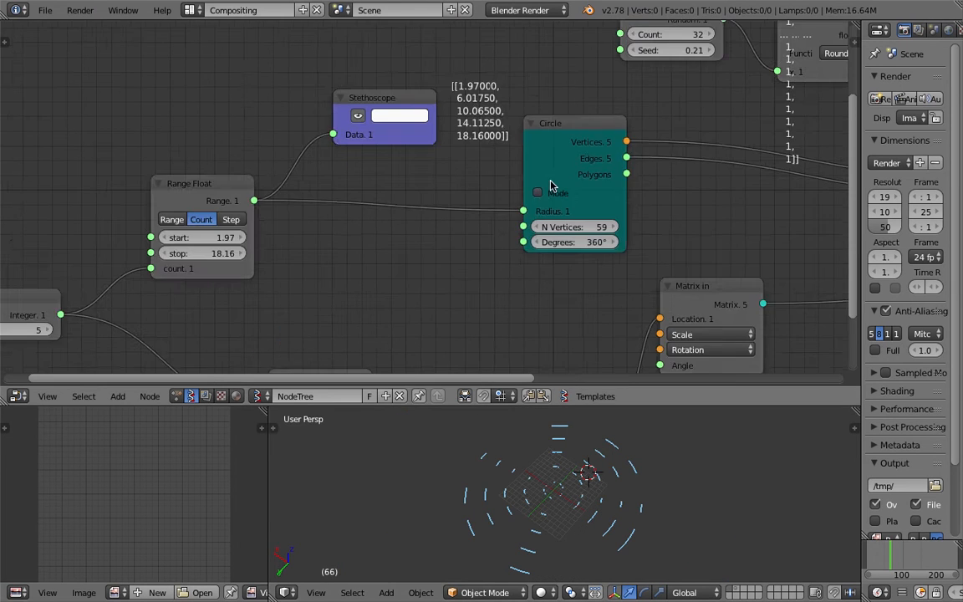
pyautogui.scroll(-4, 391, 260)
pyautogui.scroll(3, 331, 269)
pyautogui.click(418, 180)
pyautogui.hotkey('ctrl', 's')
pyautogui.click(419, 181)
pyautogui.scroll(5, 420, 189)
pyautogui.moveTo(400, 225); pyautogui.dragTo(429, 232)
pyautogui.click(415, 232)
pyautogui.click(413, 268)
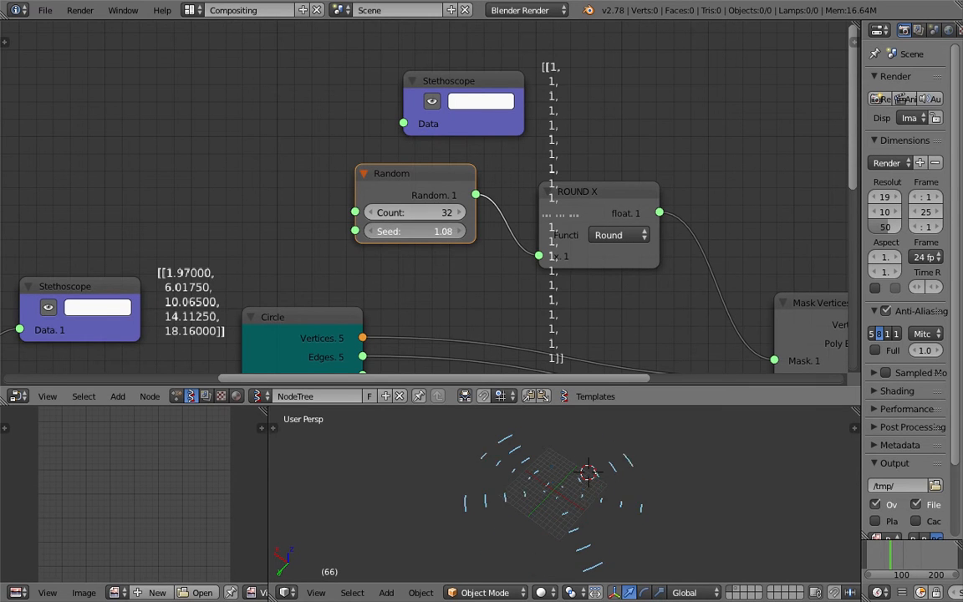
pyautogui.hotkey('ctrl', 's')
pyautogui.click(444, 237)
# Add a Range Int node in the free space before the Random node and save the file
pyautogui.press('space')
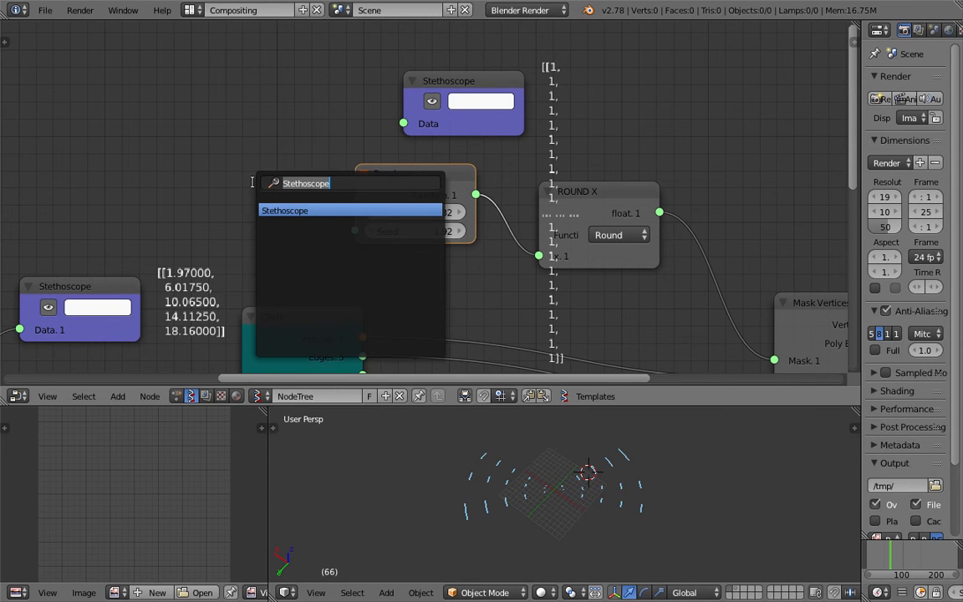
pyautogui.write('lis')
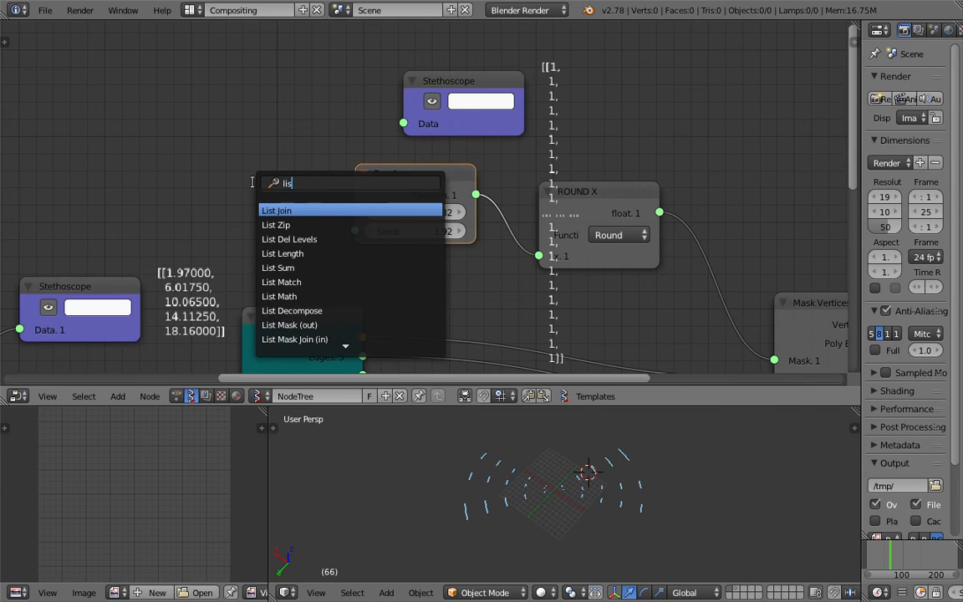
pyautogui.write('int')
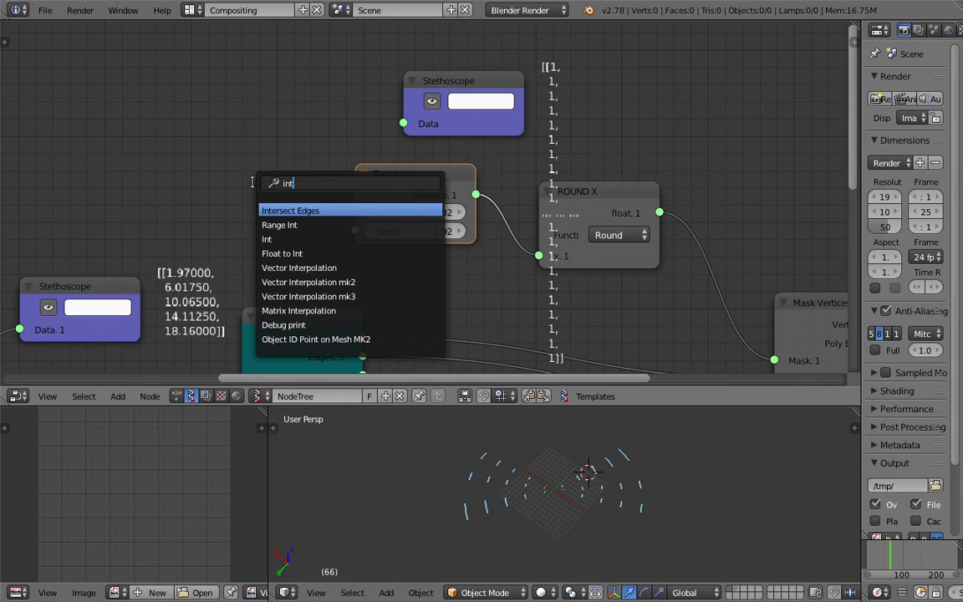
pyautogui.press('Down')
pyautogui.press('Return')
pyautogui.click(161, 111)
pyautogui.hotkey('ctrl', 's')
pyautogui.click(161, 111)
# Switch the Range Int node to Count mode and wire the integer node's output into its count input
pyautogui.scroll(-1, 201, 129)
pyautogui.click(267, 164)
pyautogui.scroll(-2, 226, 196)
pyautogui.moveTo(196, 214); pyautogui.dragTo(482, 121, button='middle')
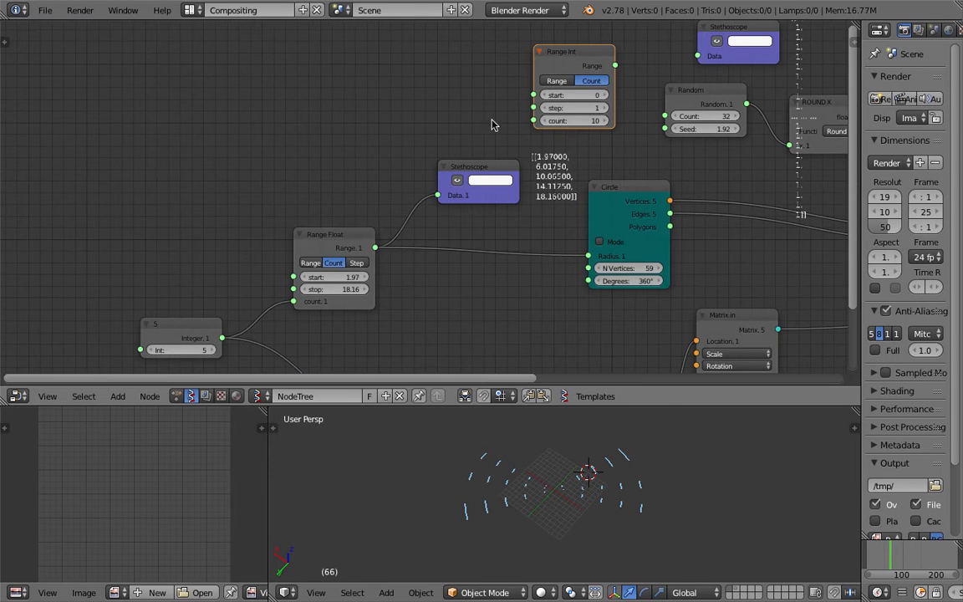
pyautogui.moveTo(533, 123); pyautogui.dragTo(222, 338)
# Connect the Range Int node's Range output to the Random node's Seed input
pyautogui.moveTo(293, 155); pyautogui.dragTo(143, 174, button='middle')
pyautogui.scroll(3, 326, 140)
pyautogui.moveTo(568, 78); pyautogui.dragTo(428, 115, button='middle')
pyautogui.moveTo(360, 106); pyautogui.dragTo(385, 138)
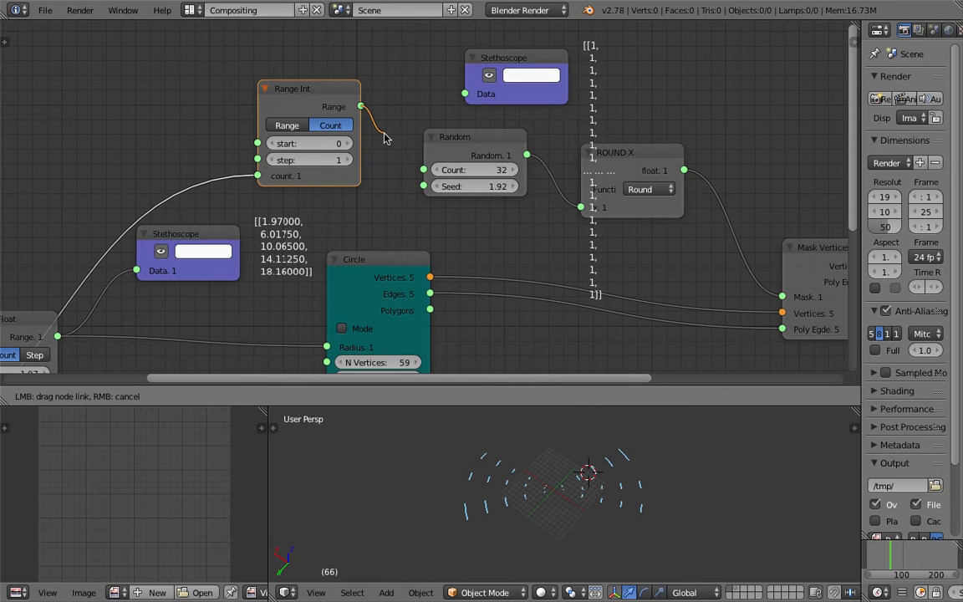
pyautogui.moveTo(413, 184); pyautogui.dragTo(423, 185)
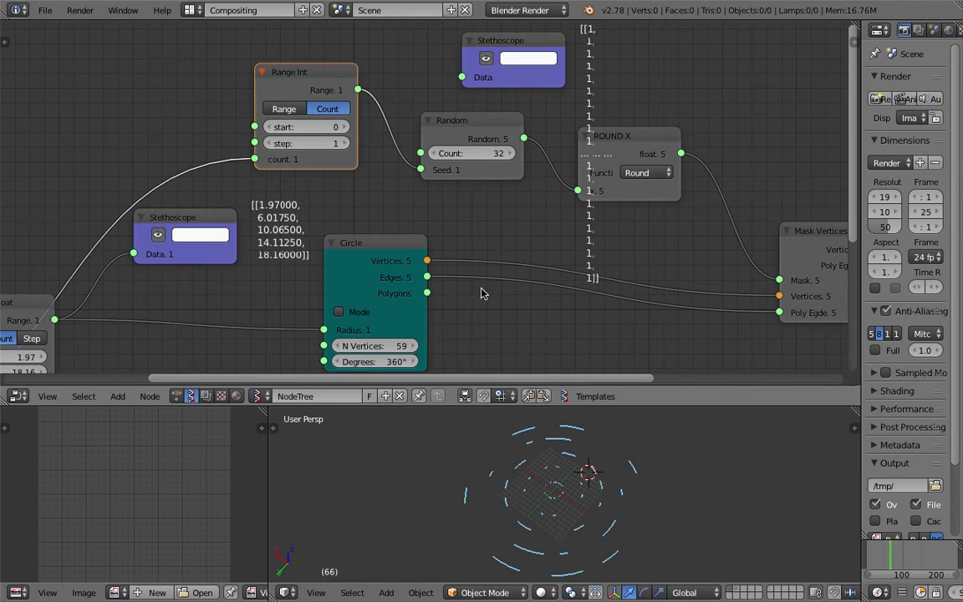
# Set the Circle node's N Vertices to 120 and the Random node's Count to 39
pyautogui.moveTo(479, 293); pyautogui.dragTo(516, 199, button='middle')
pyautogui.click(382, 230)
pyautogui.write('120')
pyautogui.press('Return')
pyautogui.press('Return')
pyautogui.scroll(-1, 520, 242)
pyautogui.scroll(-1, 482, 221)
pyautogui.press('F1')
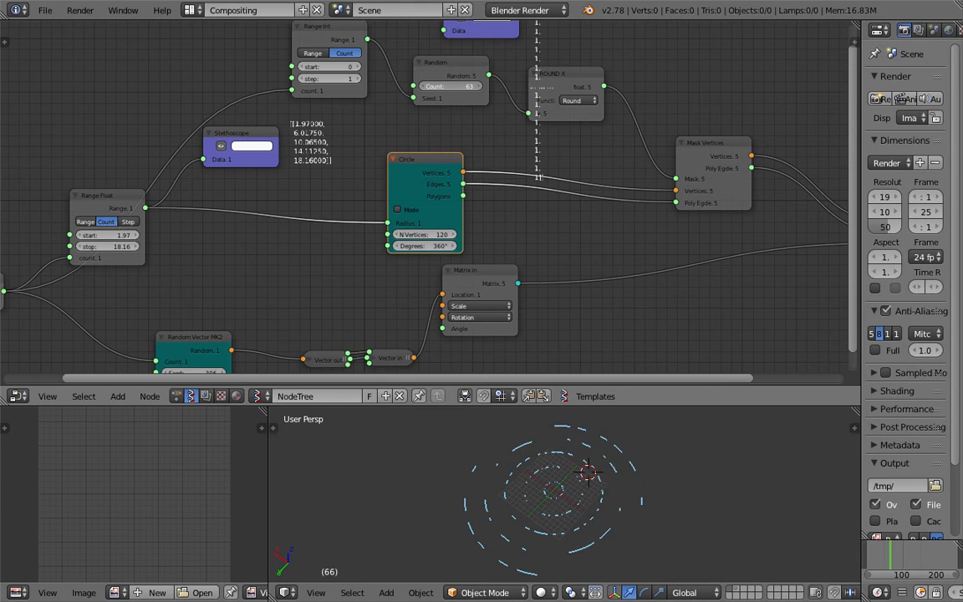
pyautogui.moveTo(464, 86); pyautogui.dragTo(452, 86)
# Make the 3D view taller to examine the varied arcs, and save the file
pyautogui.moveTo(579, 481); pyautogui.dragTo(512, 488, button='middle')
pyautogui.scroll(2, 559, 505)
pyautogui.scroll(3, 546, 485)
pyautogui.moveTo(599, 406); pyautogui.dragTo(606, 298)
pyautogui.moveTo(475, 460); pyautogui.dragTo(593, 470, button='middle')
pyautogui.hotkey('ctrl', 's')
pyautogui.click(592, 470)
# Set the Range Float node's start to 1.70 and stop to 16.39, and the integer node to 11
pyautogui.moveTo(197, 231); pyautogui.dragTo(443, 176, button='middle')
pyautogui.moveTo(370, 135); pyautogui.dragTo(345, 147)
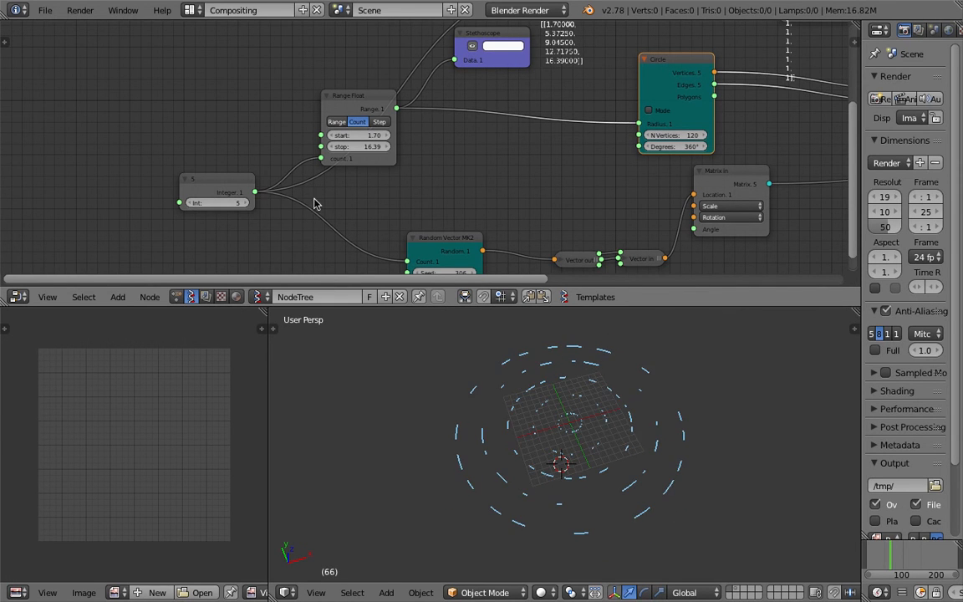
pyautogui.moveTo(230, 205)
pyautogui.mouseDown()
pyautogui.moveTo(268, 205)
pyautogui.moveTo(220, 206)
pyautogui.moveTo(247, 206)
pyautogui.mouseUp()
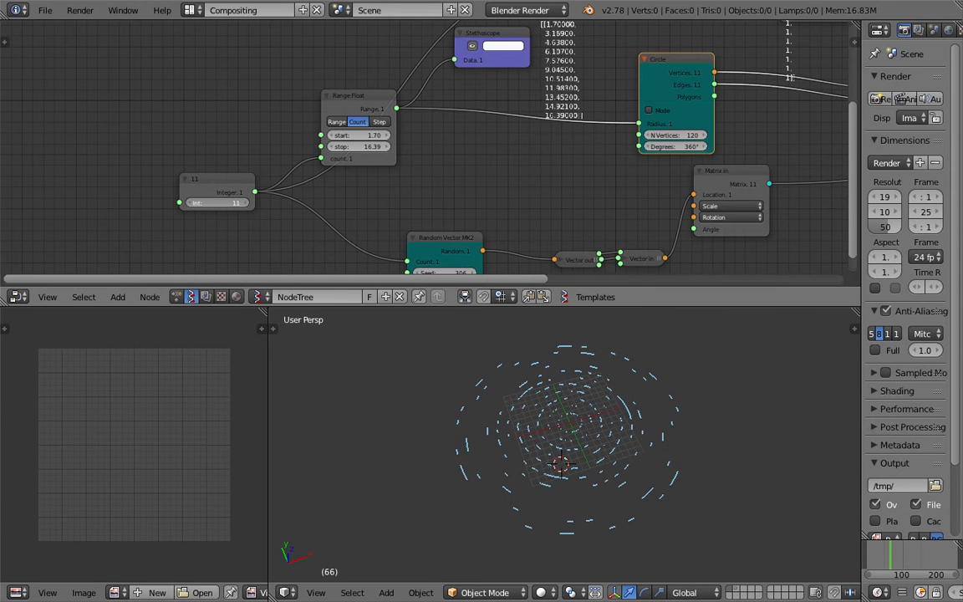
# Save the file and save it once more with Save As
pyautogui.moveTo(483, 171); pyautogui.dragTo(404, 194, button='middle')
pyautogui.press('super+s')
pyautogui.click(403, 194)
pyautogui.click(45, 10)
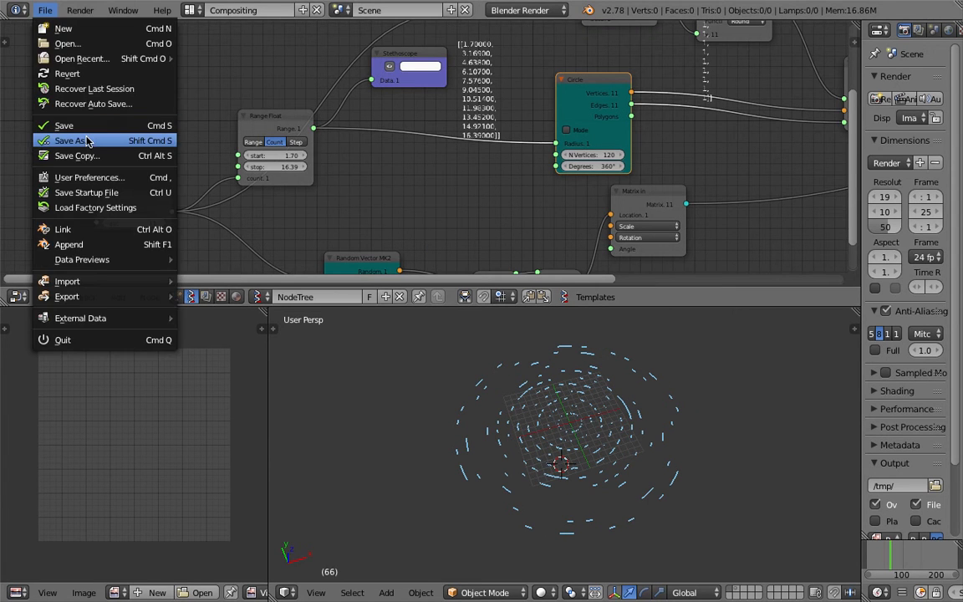
pyautogui.click(86, 141)
pyautogui.press('Return')
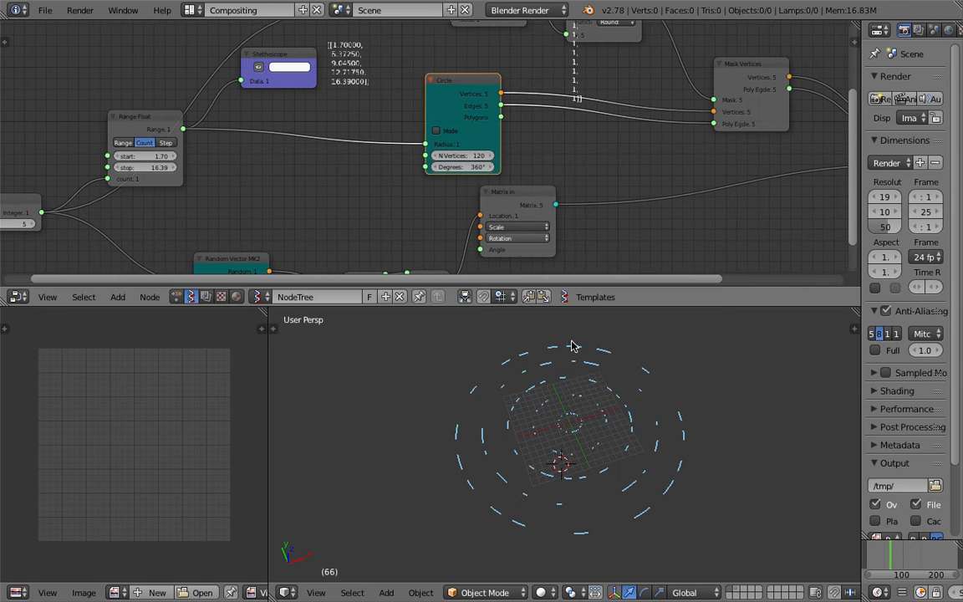
# Save the file and examine the masked arcs up close around the innermost circle
pyautogui.scroll(4, 606, 410)
pyautogui.press('super+s')
pyautogui.click(612, 462)
pyautogui.scroll(5, 644, 445)
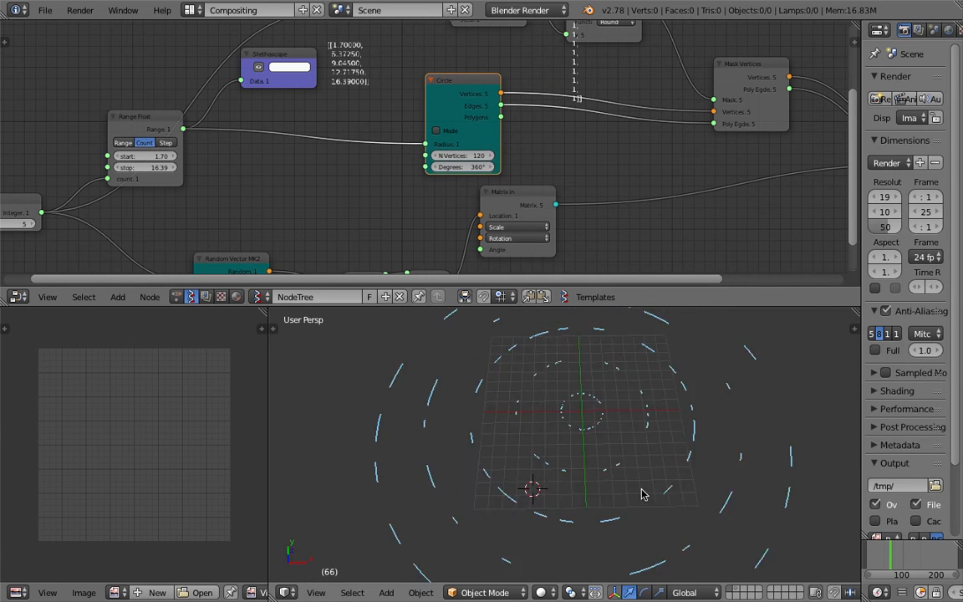
pyautogui.scroll(4, 627, 426)
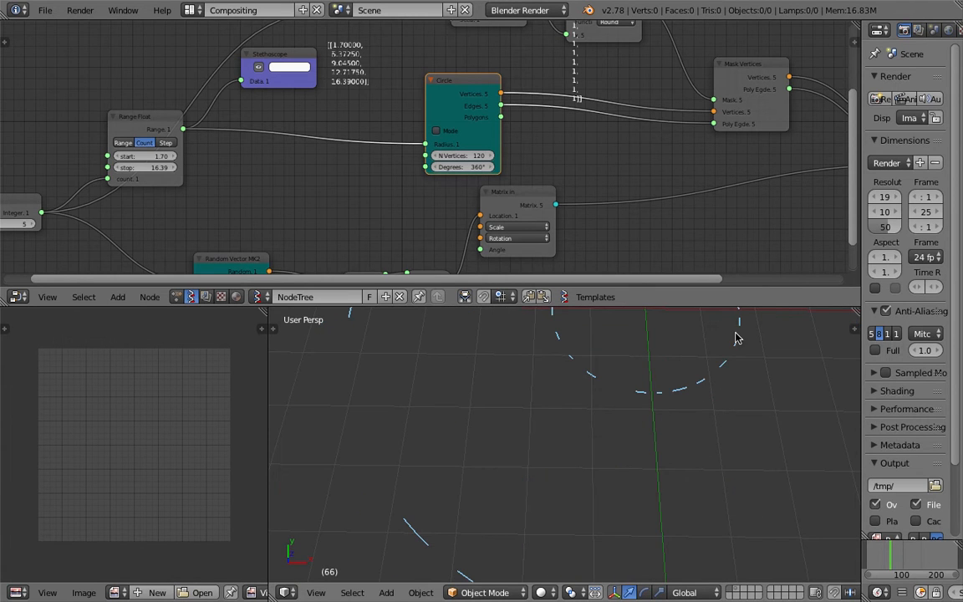
# Make the node editor taller and move the Viewer Draw node farther from Mask Vertices
pyautogui.moveTo(740, 309); pyautogui.dragTo(741, 369)
pyautogui.scroll(-3, 690, 439)
pyautogui.click(688, 446)
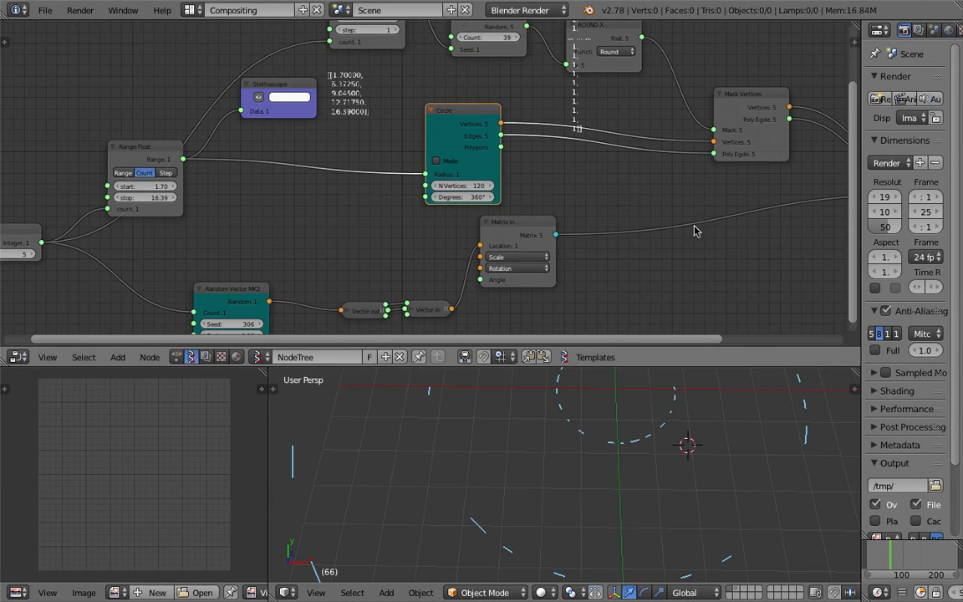
pyautogui.moveTo(703, 229); pyautogui.dragTo(435, 230, button='middle')
pyautogui.moveTo(658, 94); pyautogui.dragTo(704, 105)
pyautogui.moveTo(657, 101); pyautogui.dragTo(575, 119, button='middle')
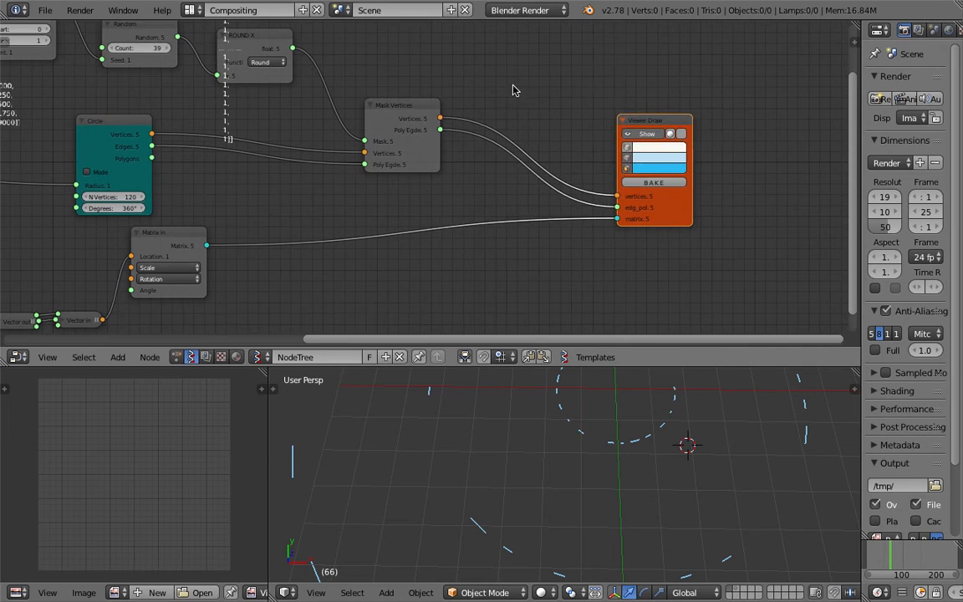
# Add an Extrude Edges node between Mask Vertices and Viewer Draw, placed above their links
pyautogui.hotkey('shift', 'a')
pyautogui.click(516, 86)
pyautogui.write('extrud')
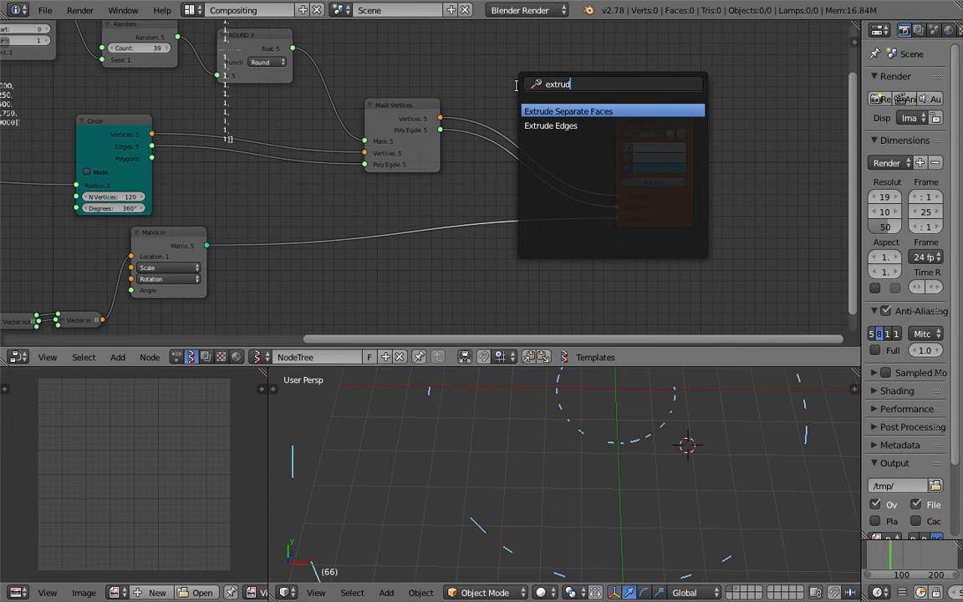
pyautogui.press('Down')
pyautogui.press('Return')
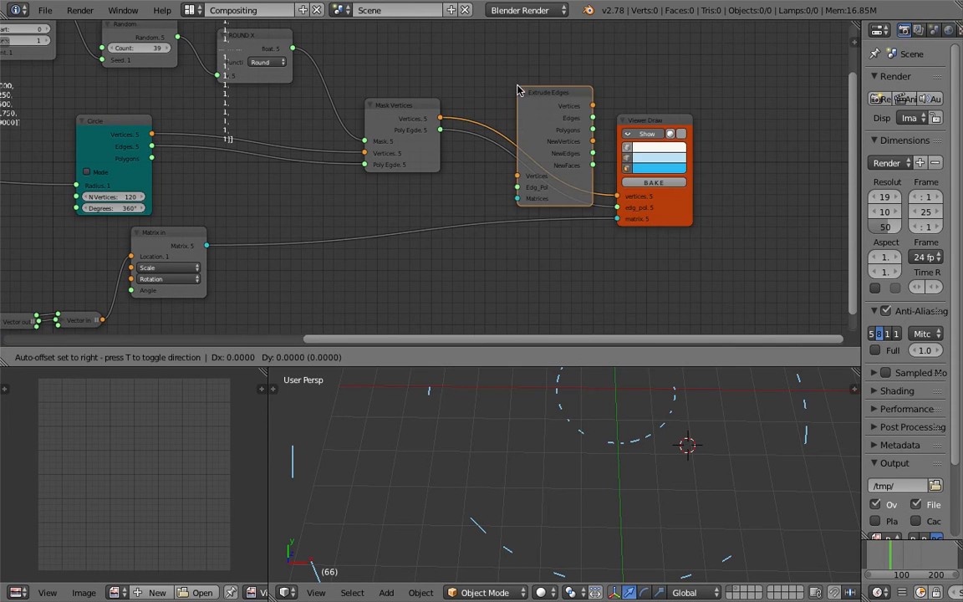
pyautogui.click(545, 37)
# Shift Viewer Draw farther away and wire Mask Vertices' Vertices and Poly Egde outputs into Extrude Edges' Vertices and Edg_Pol inputs
pyautogui.moveTo(641, 118); pyautogui.dragTo(741, 152)
pyautogui.moveTo(649, 109); pyautogui.dragTo(615, 143, button='middle')
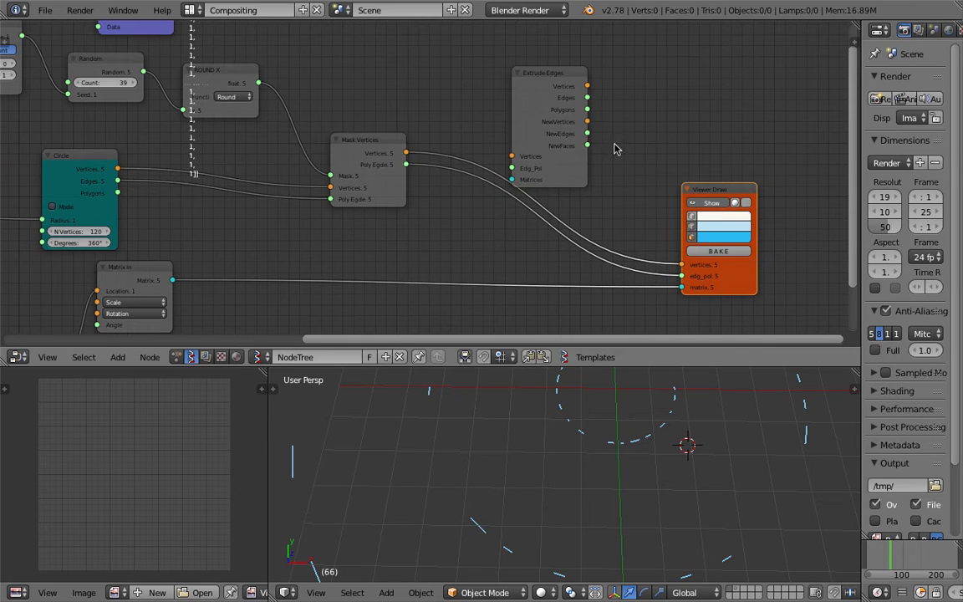
pyautogui.moveTo(405, 153); pyautogui.dragTo(512, 168)
# Connect Extrude Edges' Vertices and Polygons outputs to Viewer Draw's vertices and edg_pol inputs, and move Extrude Edges closer to Viewer Draw
pyautogui.moveTo(587, 86); pyautogui.dragTo(681, 265)
pyautogui.moveTo(587, 109); pyautogui.dragTo(681, 276)
pyautogui.moveTo(723, 471); pyautogui.dragTo(677, 447, button='middle')
pyautogui.moveTo(558, 88); pyautogui.dragTo(571, 127)
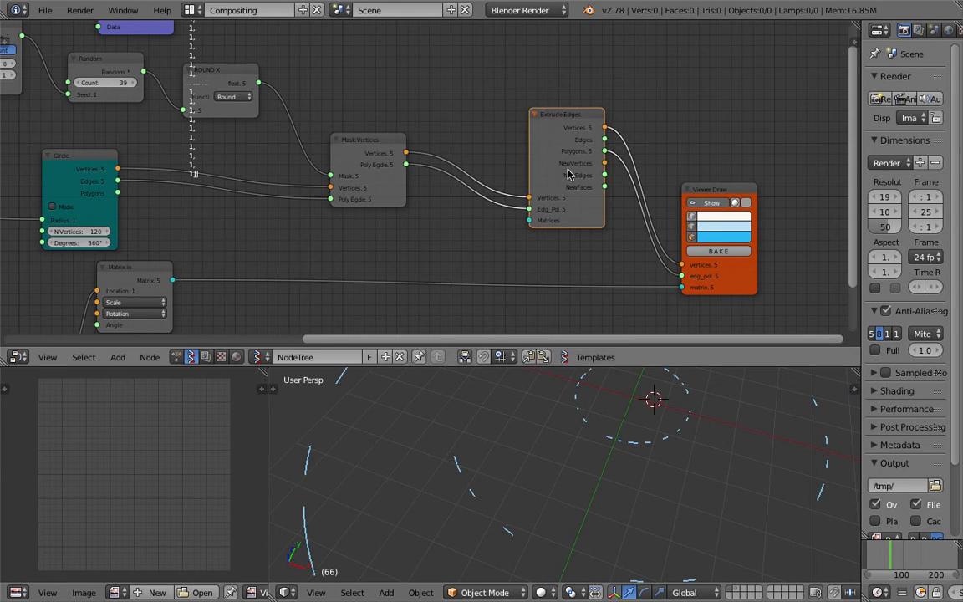
# Add a Matrix in node below Mask Vertices and connect its Matrix output to Extrude Edges' Matrices input
pyautogui.scroll(1, 573, 161)
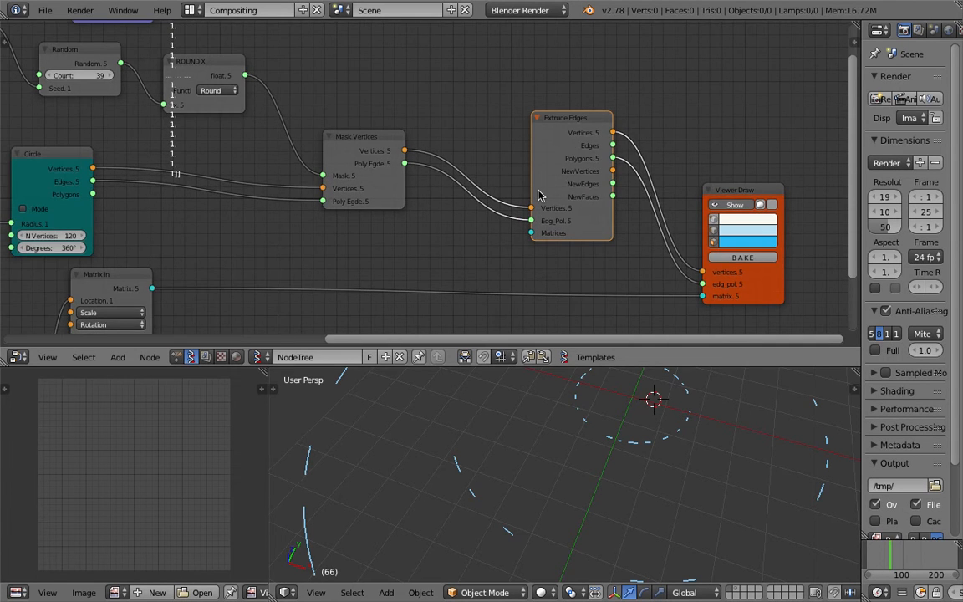
pyautogui.scroll(2, 539, 195)
pyautogui.moveTo(615, 430); pyautogui.dragTo(557, 474, button='middle')
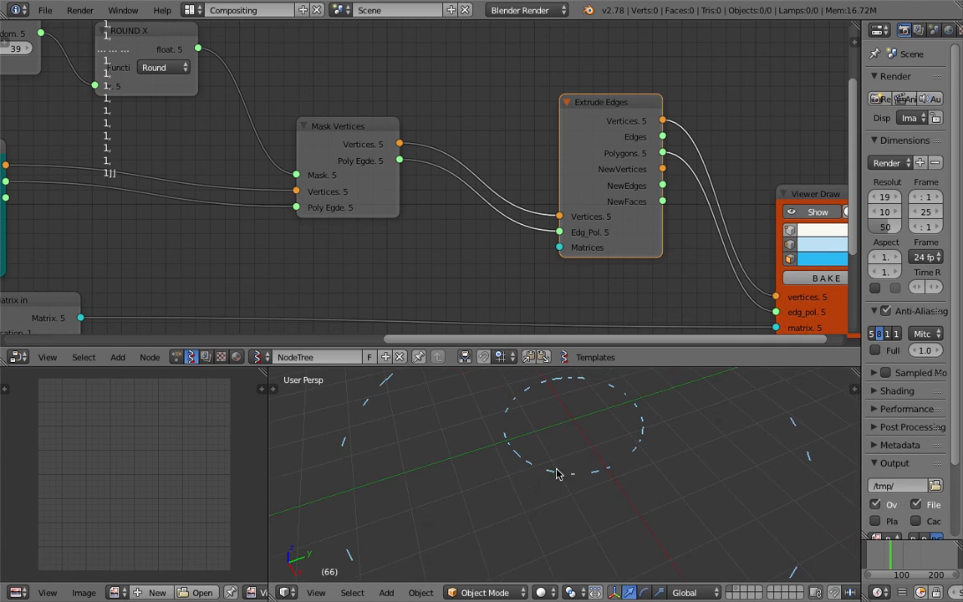
pyautogui.moveTo(499, 486); pyautogui.dragTo(537, 468, button='middle')
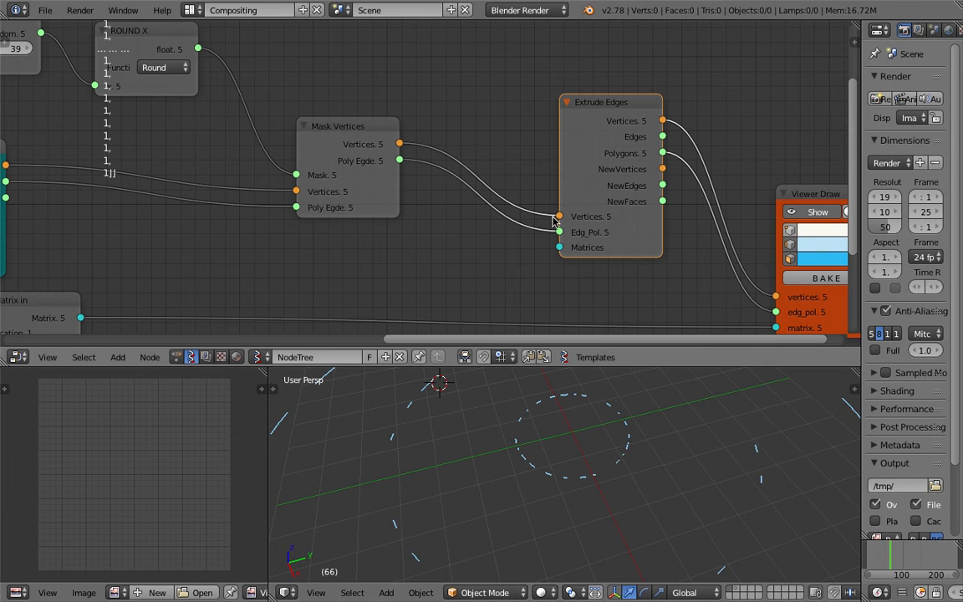
pyautogui.press('space')
pyautogui.write('matrix')
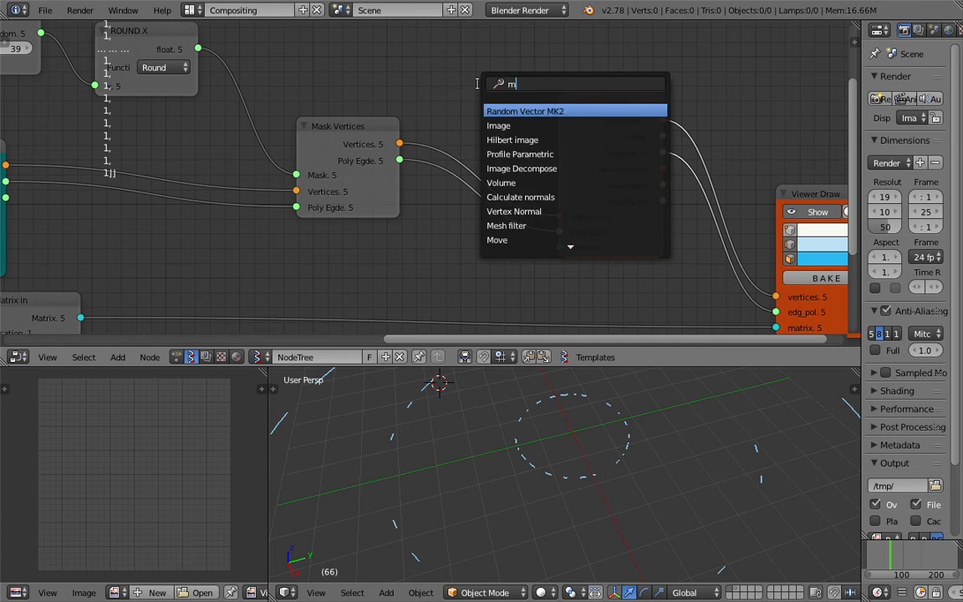
pyautogui.press('Down')
pyautogui.press('Down')
pyautogui.press('Return')
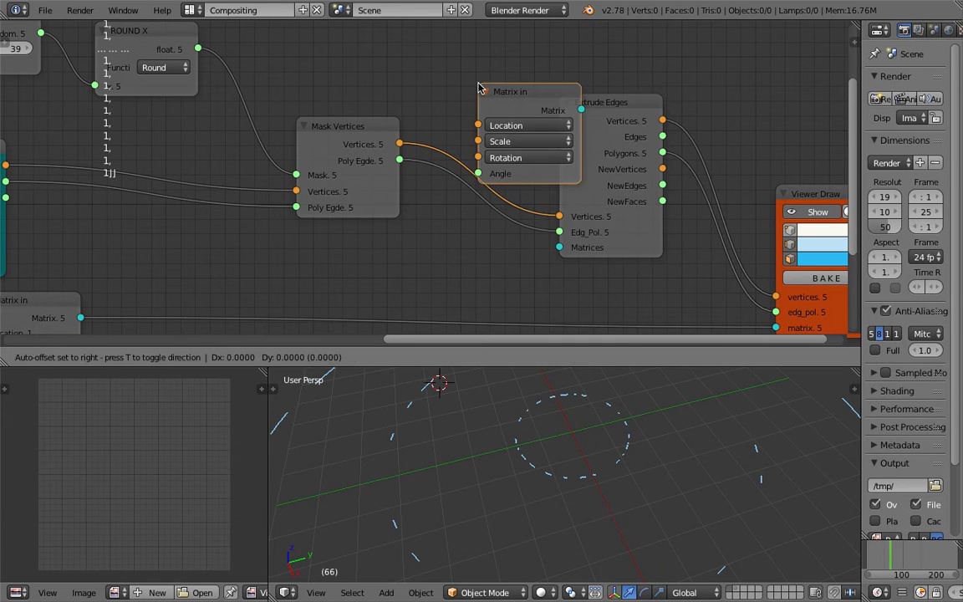
pyautogui.click(407, 179)
pyautogui.moveTo(505, 215); pyautogui.dragTo(571, 223)
pyautogui.press('space')
pyautogui.write('scal')
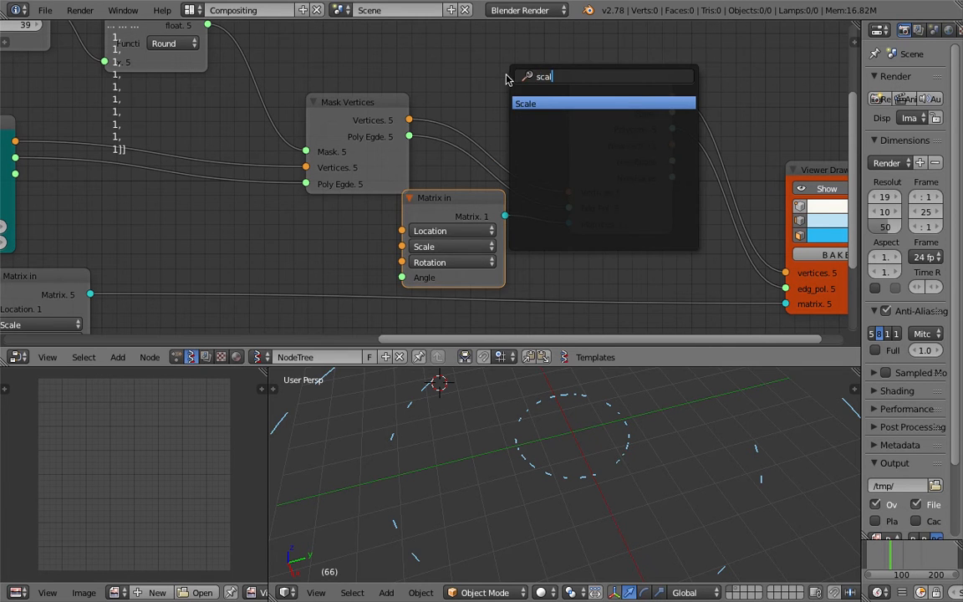
pyautogui.press('Return')
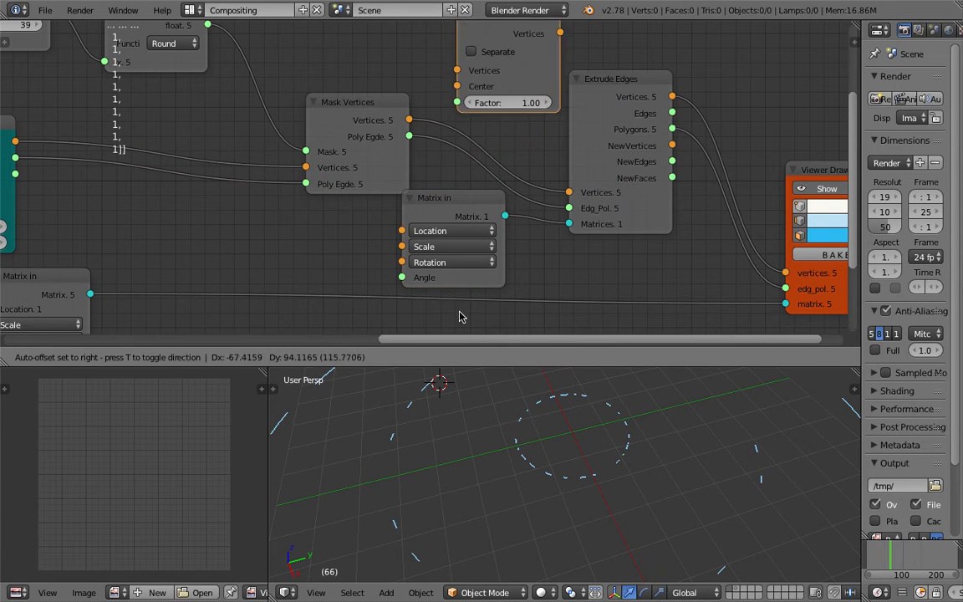
pyautogui.click(465, 305)
pyautogui.press('x')
# Add a Vector in node beside the new Matrix in, wire its Vectors output into the Scale input, and save the file
pyautogui.press('space')
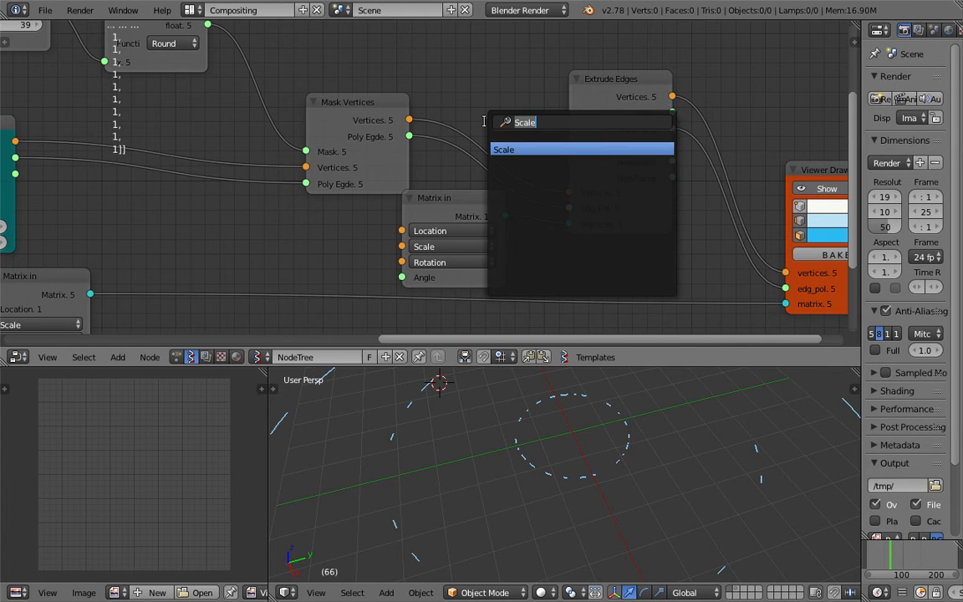
pyautogui.write('vector i')
pyautogui.press('Return')
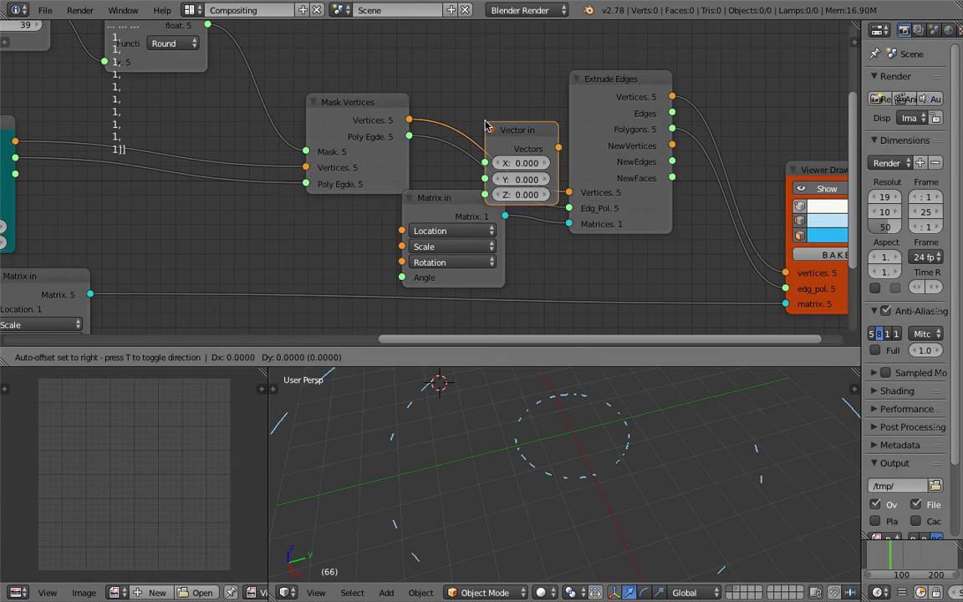
pyautogui.click(242, 204)
pyautogui.moveTo(329, 222); pyautogui.dragTo(402, 246)
pyautogui.scroll(-4, 538, 485)
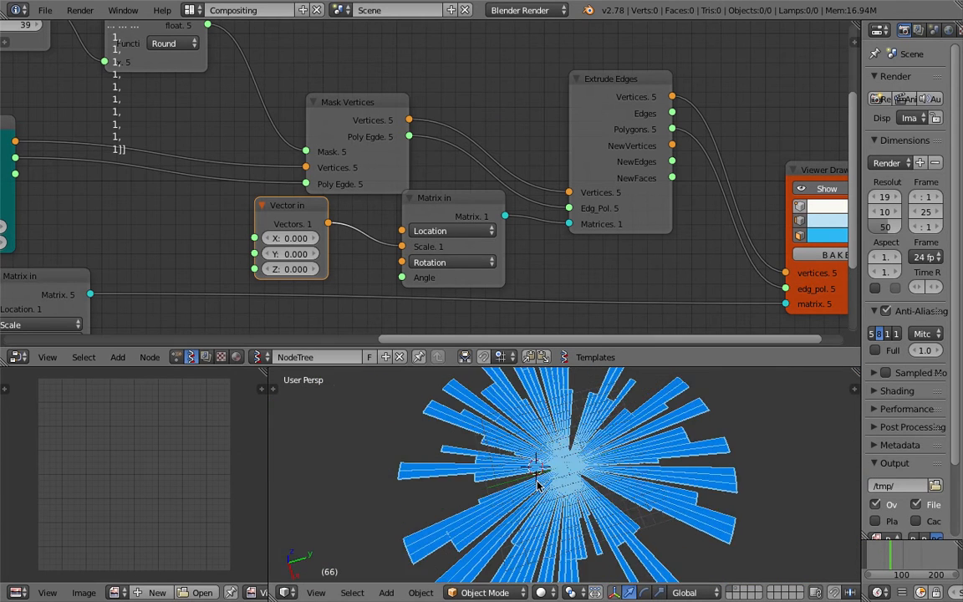
pyautogui.hotkey('ctrl', 's')
pyautogui.click(592, 496)
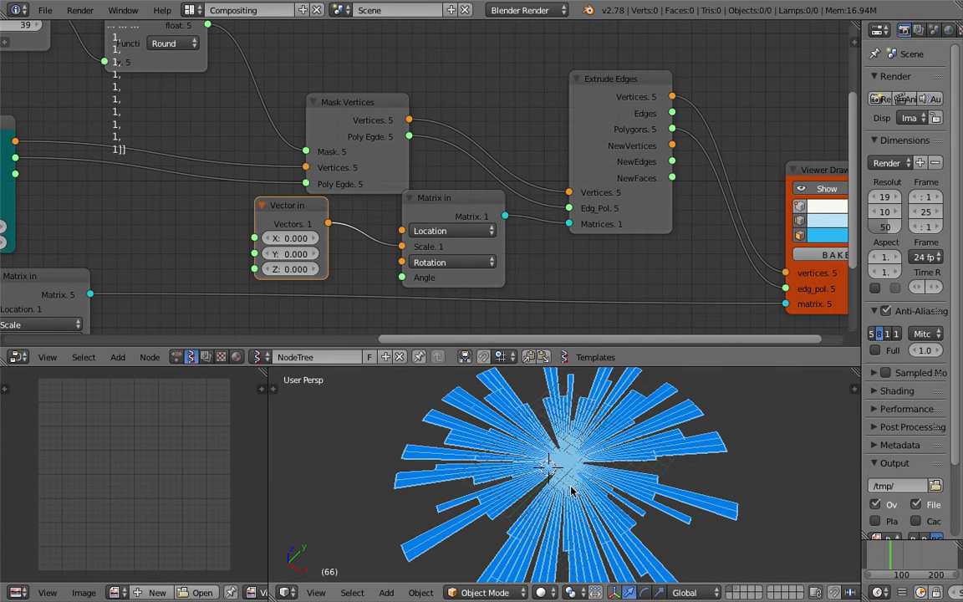
# Set the Vector in node's X, Y and Z to 1.140 and save the file
pyautogui.moveTo(290, 268); pyautogui.dragTo(326, 268)
pyautogui.moveTo(290, 238); pyautogui.dragTo(283, 239)
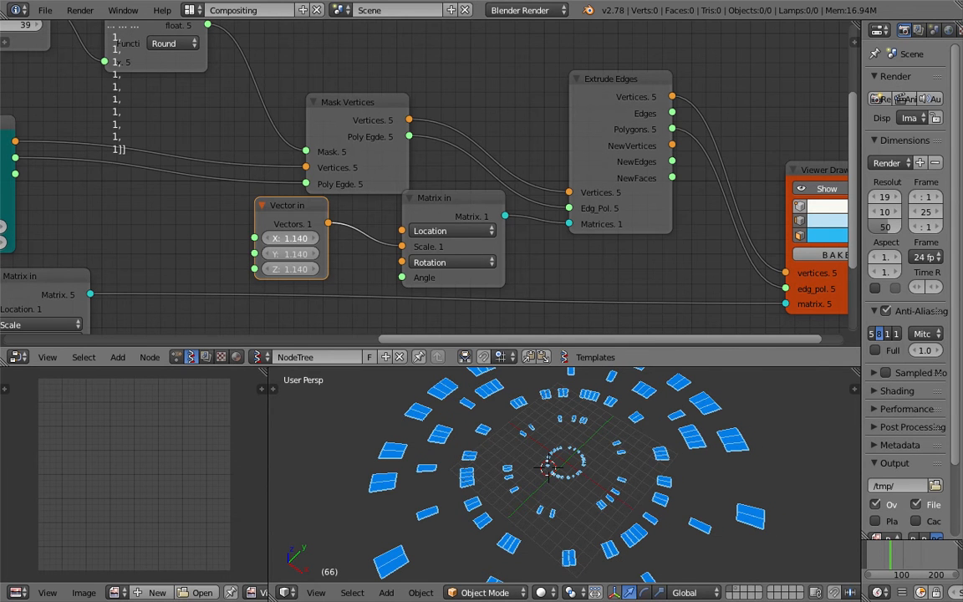
pyautogui.click(298, 237)
pyautogui.press('Return')
pyautogui.moveTo(608, 491); pyautogui.dragTo(533, 494, button='middle')
pyautogui.hotkey('ctrl', 's')
pyautogui.click(534, 494)
# Adjust the Random node's Count and settle on 40
pyautogui.moveTo(169, 154); pyautogui.dragTo(456, 240, button='middle')
pyautogui.moveTo(348, 152); pyautogui.dragTo(459, 230, button='middle')
pyautogui.moveTo(393, 154); pyautogui.dragTo(527, 182)
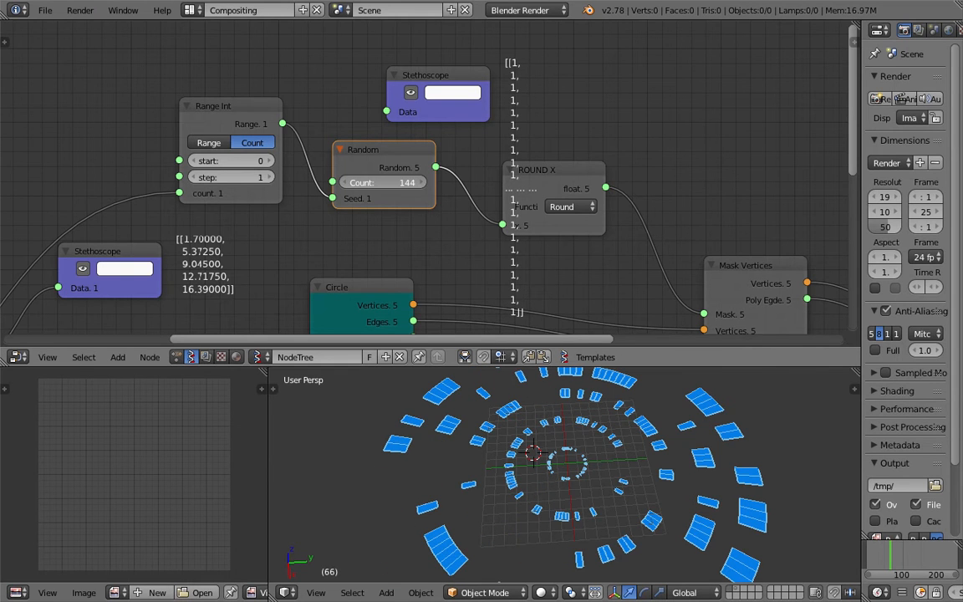
pyautogui.moveTo(401, 183); pyautogui.dragTo(379, 182)
pyautogui.scroll(-4, 608, 456)
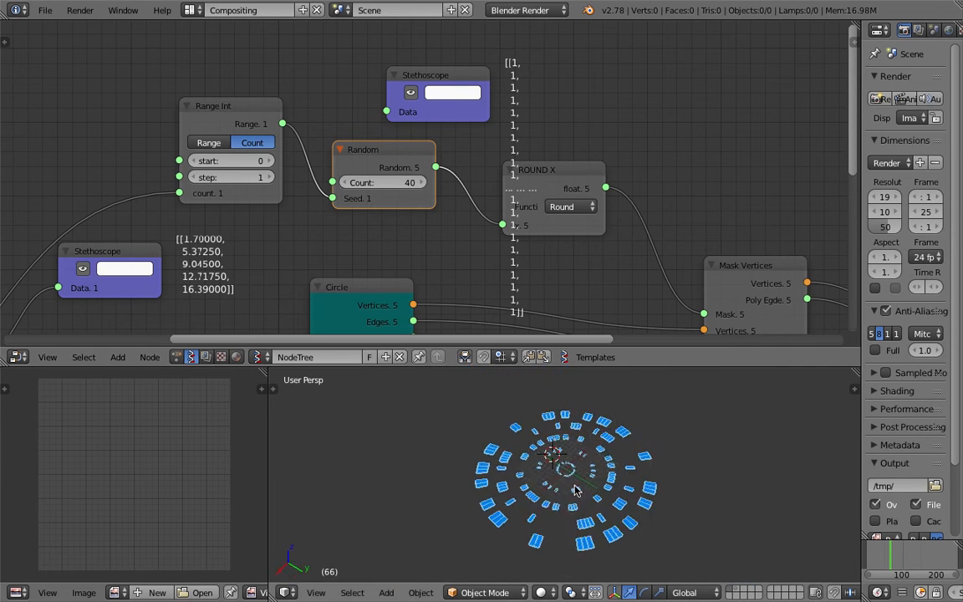
# Enlarge the 3D viewport and examine the extruded ring segments from other angles
pyautogui.moveTo(618, 367); pyautogui.dragTo(618, 295)
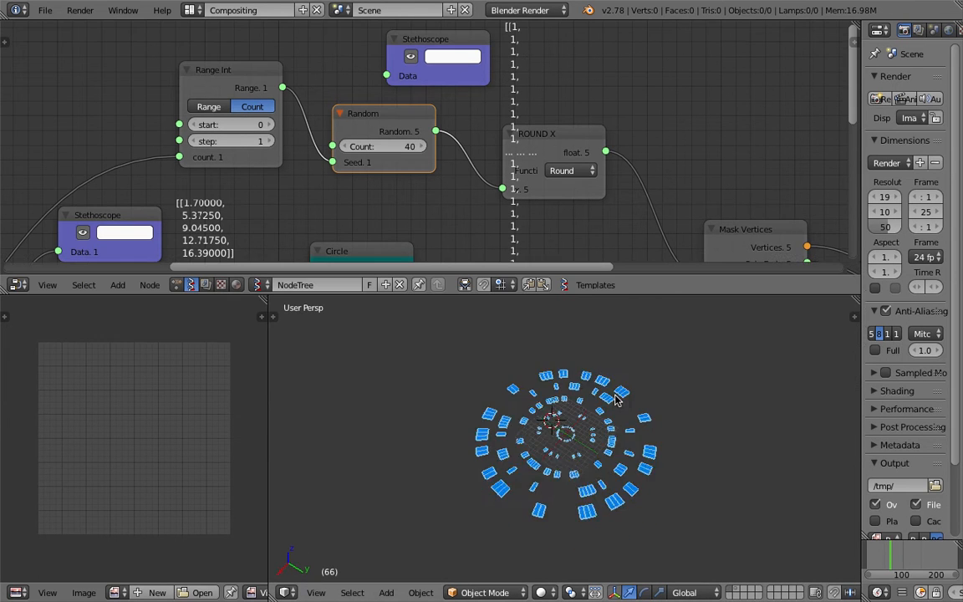
pyautogui.scroll(4, 607, 390)
pyautogui.scroll(-3, 607, 389)
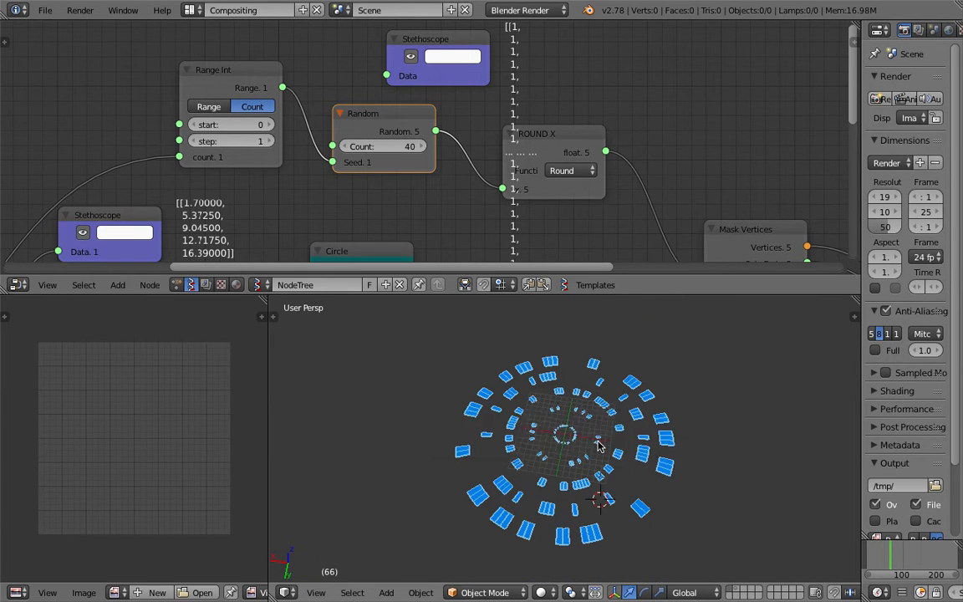
pyautogui.moveTo(592, 433); pyautogui.dragTo(496, 428, button='middle')
pyautogui.moveTo(100, 201); pyautogui.dragTo(303, 96, button='middle')
# Make the node editor taller again and save the project as the next numbered version after sv_circular_city_demo_004.blend
pyautogui.moveTo(318, 296); pyautogui.dragTo(322, 350)
pyautogui.moveTo(385, 234); pyautogui.dragTo(371, 189, button='middle')
pyautogui.moveTo(736, 230); pyautogui.dragTo(443, 264, button='middle')
pyautogui.click(46, 10)
pyautogui.click(72, 122)
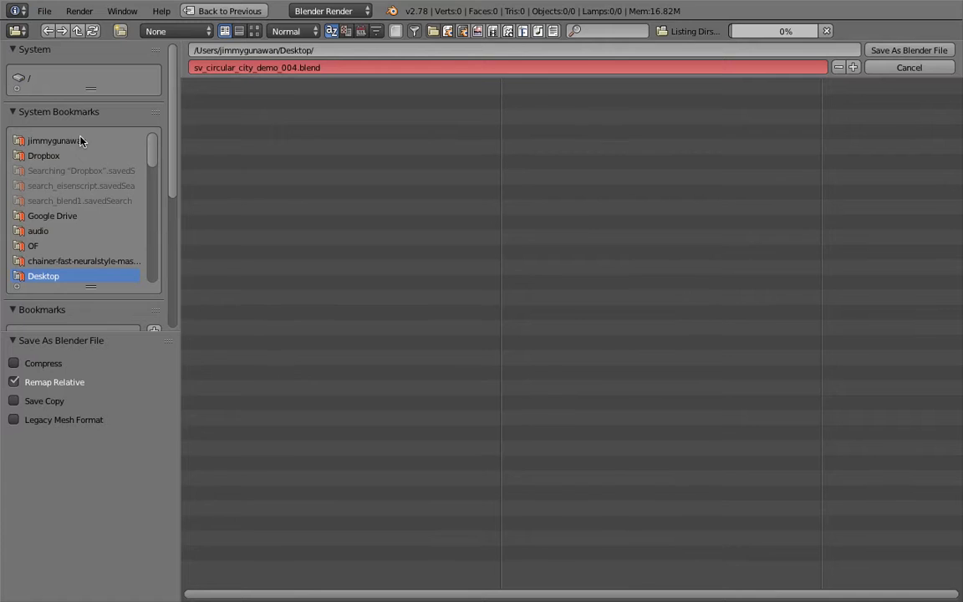
pyautogui.click(853, 67)
pyautogui.click(871, 52)
# Save the file, move Viewer Draw farther from Extrude Edges, and make the node editor slightly taller
pyautogui.moveTo(602, 167); pyautogui.dragTo(432, 192, button='middle')
pyautogui.moveTo(682, 172)
pyautogui.mouseDown(button='middle')
pyautogui.moveTo(464, 230)
pyautogui.moveTo(350, 142)
pyautogui.mouseUp(button='middle')
pyautogui.hotkey('ctrl', 's')
pyautogui.click(439, 177)
pyautogui.moveTo(623, 177); pyautogui.dragTo(410, 129, button='middle')
pyautogui.moveTo(558, 255); pyautogui.dragTo(667, 235)
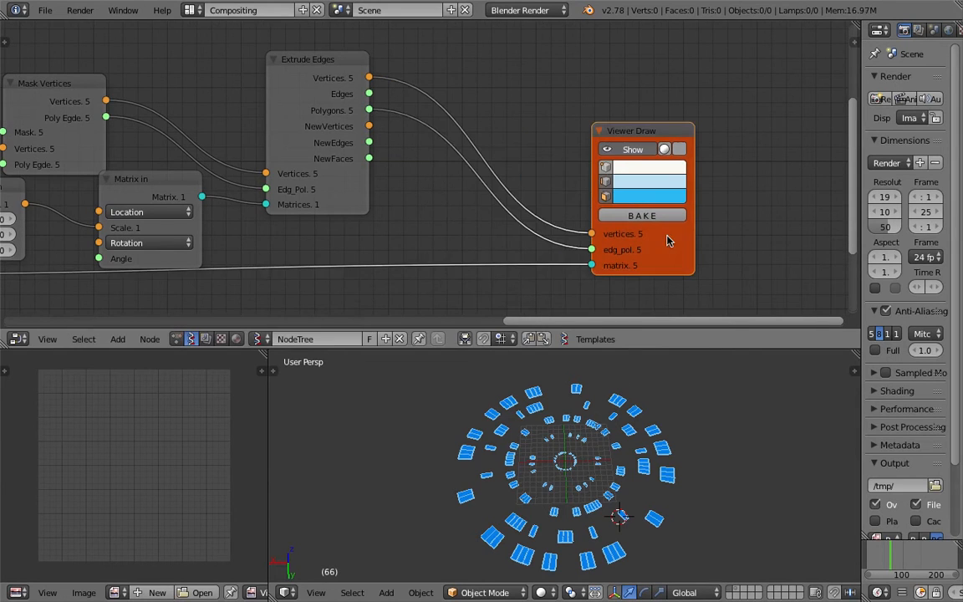
pyautogui.moveTo(699, 348); pyautogui.dragTo(698, 364)
# Reposition Extrude Edges and Viewer Draw to leave a wide gap between them, and save the file
pyautogui.moveTo(628, 478); pyautogui.dragTo(554, 446, button='middle')
pyautogui.moveTo(660, 140); pyautogui.dragTo(687, 145)
pyautogui.click(345, 73)
pyautogui.moveTo(345, 72); pyautogui.dragTo(360, 54)
pyautogui.moveTo(364, 98); pyautogui.dragTo(284, 143, button='middle')
pyautogui.moveTo(597, 190); pyautogui.dragTo(665, 156)
pyautogui.hotkey('ctrl', 's')
pyautogui.click(509, 142)
# Shift Viewer Draw a bit farther away and add an Extrude Separate Faces node between it and Extrude Edges
pyautogui.moveTo(502, 106); pyautogui.dragTo(528, 88, button='middle')
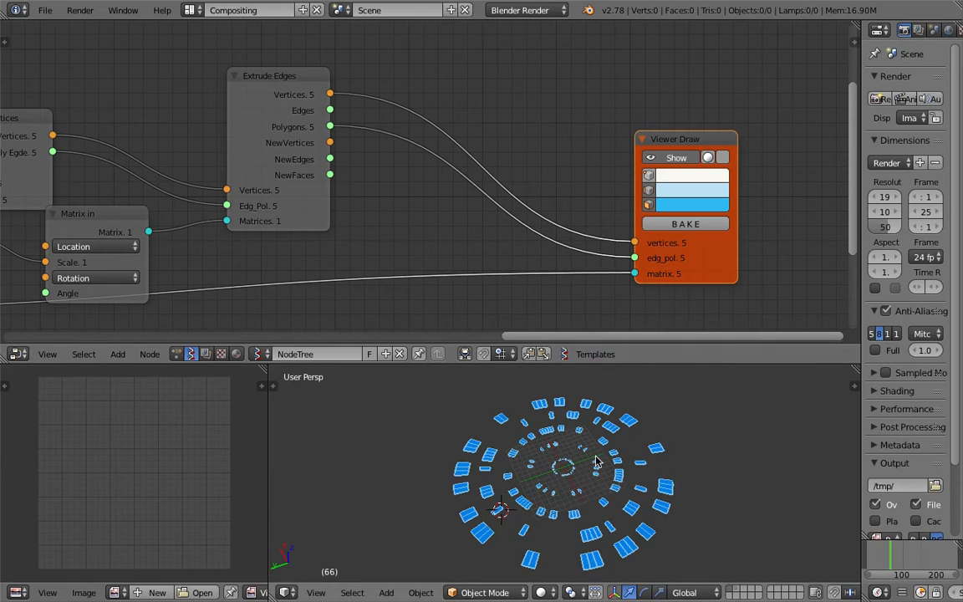
pyautogui.click(687, 424)
pyautogui.moveTo(670, 139); pyautogui.dragTo(712, 162)
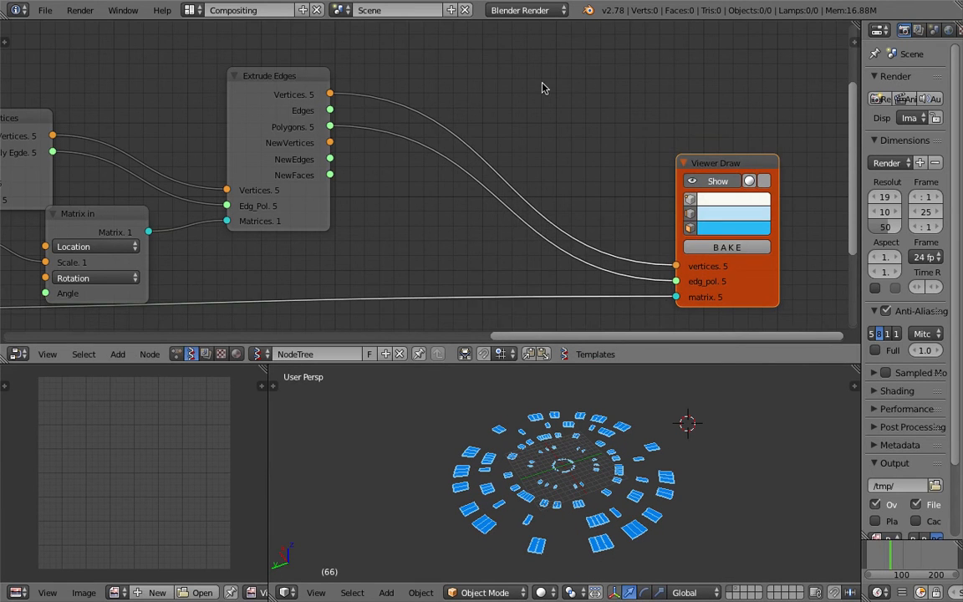
pyautogui.hotkey('shift', 'a')
pyautogui.click(541, 84)
pyautogui.write('ext')
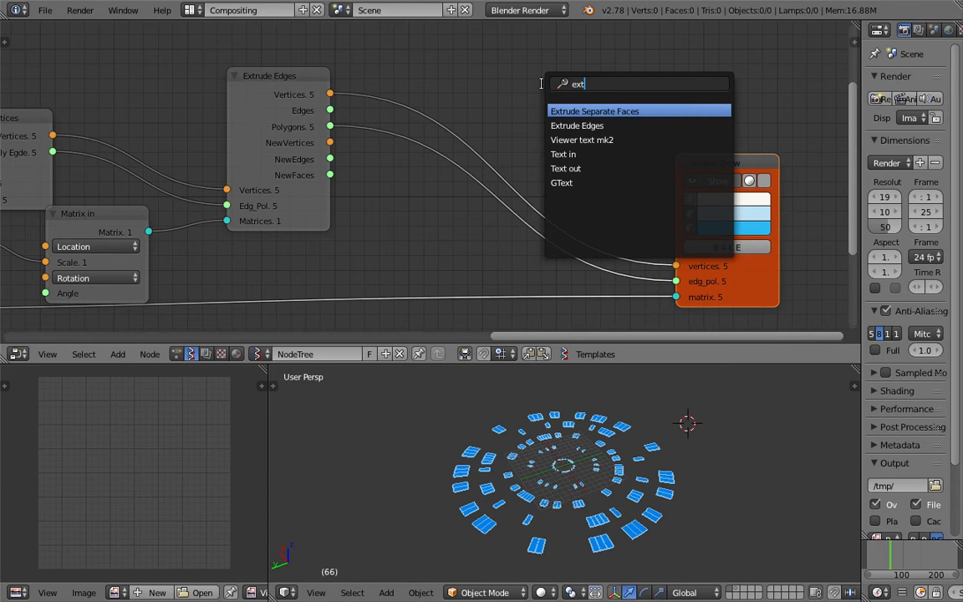
pyautogui.press('Return')
pyautogui.click(569, 323)
# Connect Extrude Edges' Vertices output to Extrude Separate Faces' Vertices input
pyautogui.moveTo(334, 97); pyautogui.dragTo(322, 144, button='middle')
pyautogui.moveTo(318, 140); pyautogui.dragTo(555, 153)
pyautogui.moveTo(532, 123); pyautogui.dragTo(509, 144, button='middle')
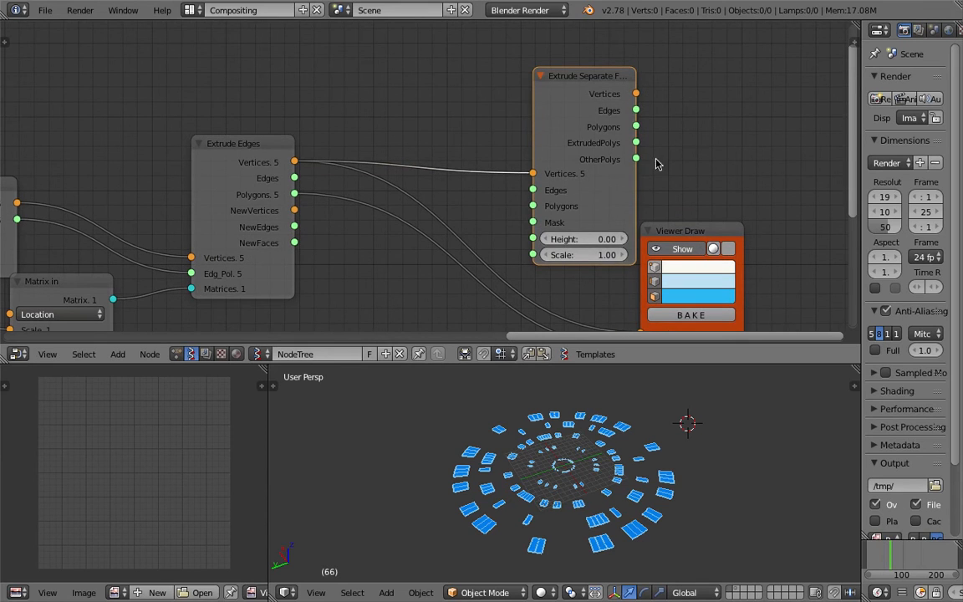
# Widen the Extrude Separate Faces node until its full title fits, and move it and Viewer Draw apart
pyautogui.moveTo(634, 178); pyautogui.dragTo(658, 178)
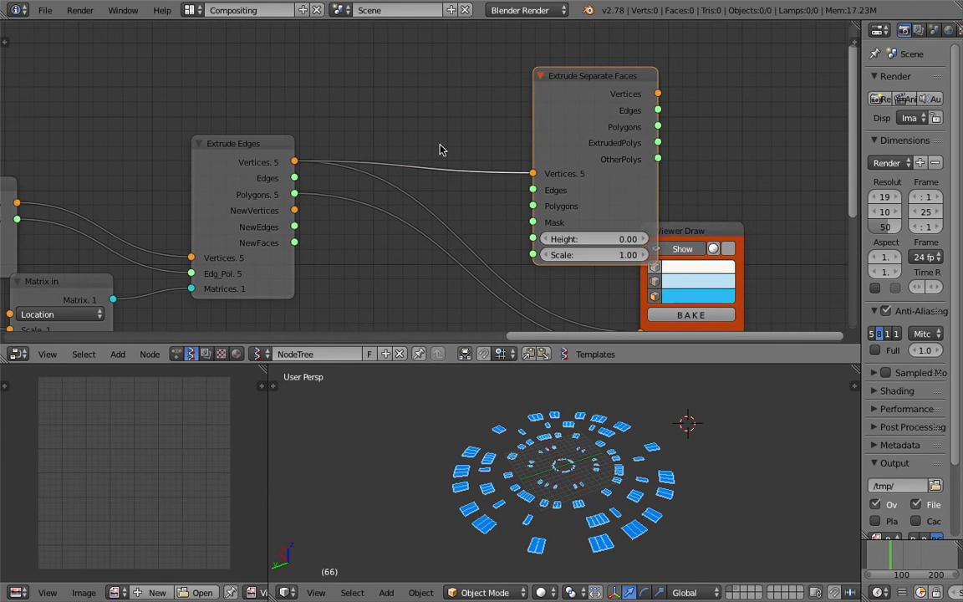
pyautogui.moveTo(569, 82); pyautogui.dragTo(541, 82)
pyautogui.moveTo(685, 225); pyautogui.dragTo(729, 229)
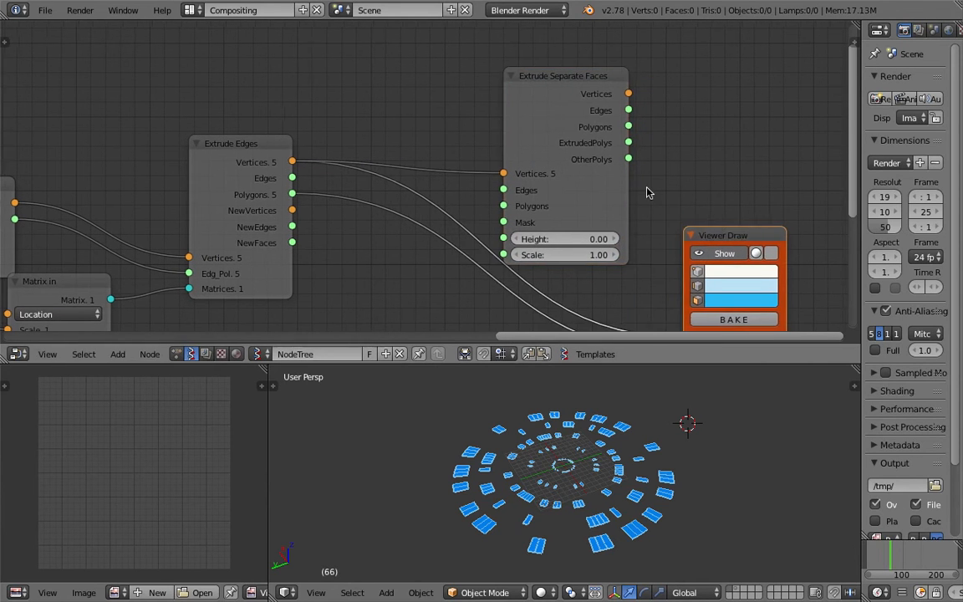
# Connect the Polygons output of Extrude Edges to the Polygons input of Extrude Separate Faces
pyautogui.moveTo(646, 189); pyautogui.dragTo(612, 194, button='middle')
pyautogui.moveTo(692, 472)
pyautogui.mouseDown(button='middle')
pyautogui.moveTo(638, 465)
pyautogui.moveTo(660, 435)
pyautogui.moveTo(649, 448)
pyautogui.mouseUp(button='middle')
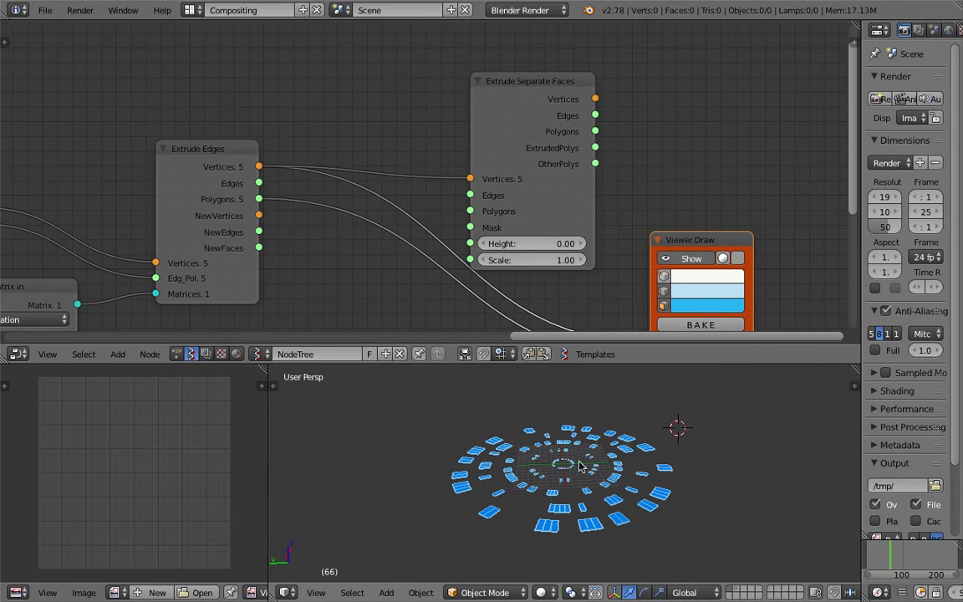
pyautogui.moveTo(408, 178); pyautogui.dragTo(415, 161, button='middle')
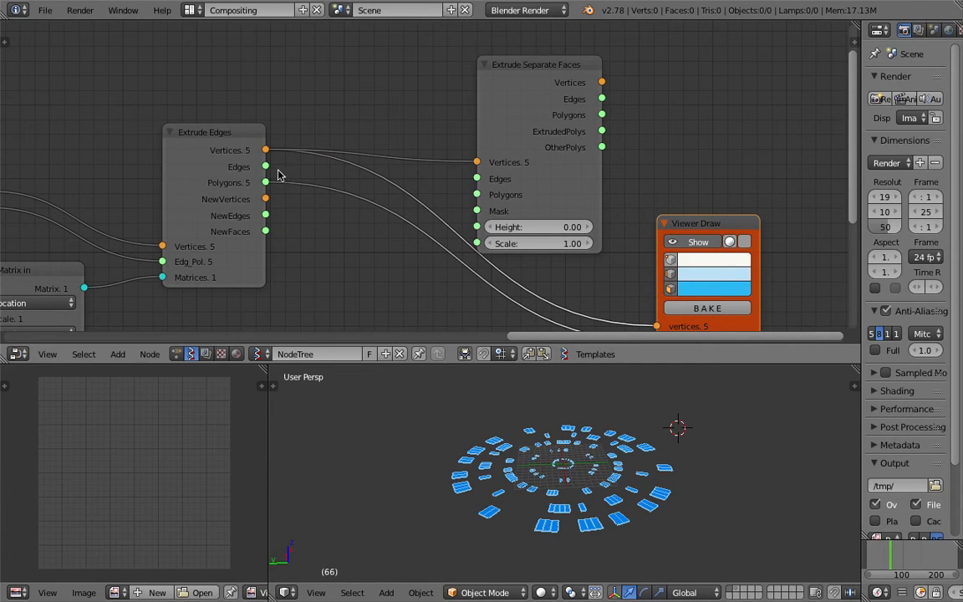
pyautogui.moveTo(266, 182); pyautogui.dragTo(477, 194)
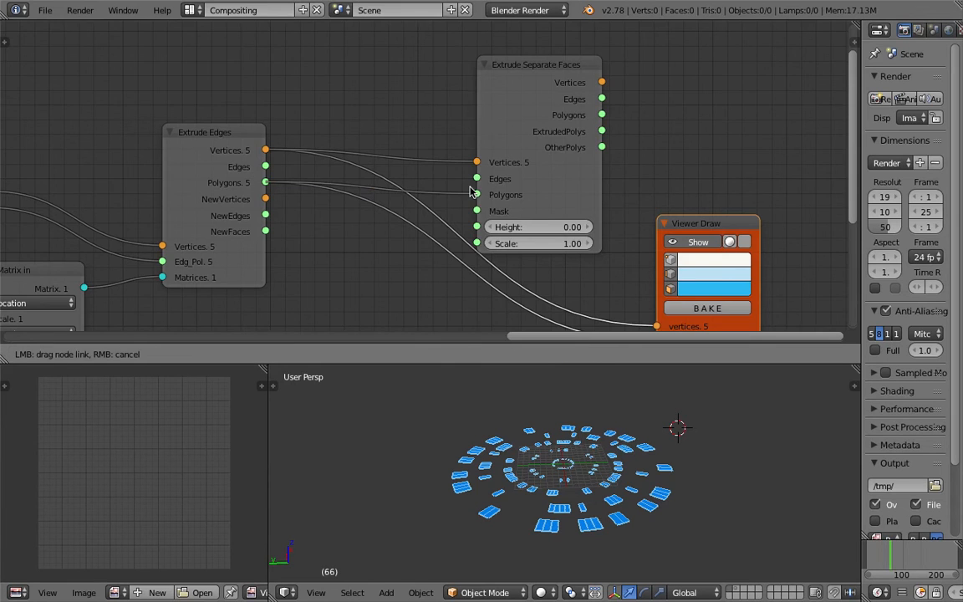
pyautogui.moveTo(476, 194); pyautogui.dragTo(332, 190, button='middle')
# Connect the Vertices and Polygons outputs of Extrude Separate Faces to the vertices and edg_pol inputs of Viewer Draw
pyautogui.moveTo(565, 219); pyautogui.dragTo(641, 213)
pyautogui.scroll(-1, 493, 150)
pyautogui.moveTo(503, 169); pyautogui.dragTo(431, 124, button='middle')
pyautogui.moveTo(387, 38); pyautogui.dragTo(495, 211)
pyautogui.moveTo(388, 68); pyautogui.dragTo(505, 271)
pyautogui.moveTo(598, 472)
pyautogui.mouseDown(button='middle')
pyautogui.moveTo(603, 432)
pyautogui.moveTo(600, 478)
pyautogui.mouseUp(button='middle')
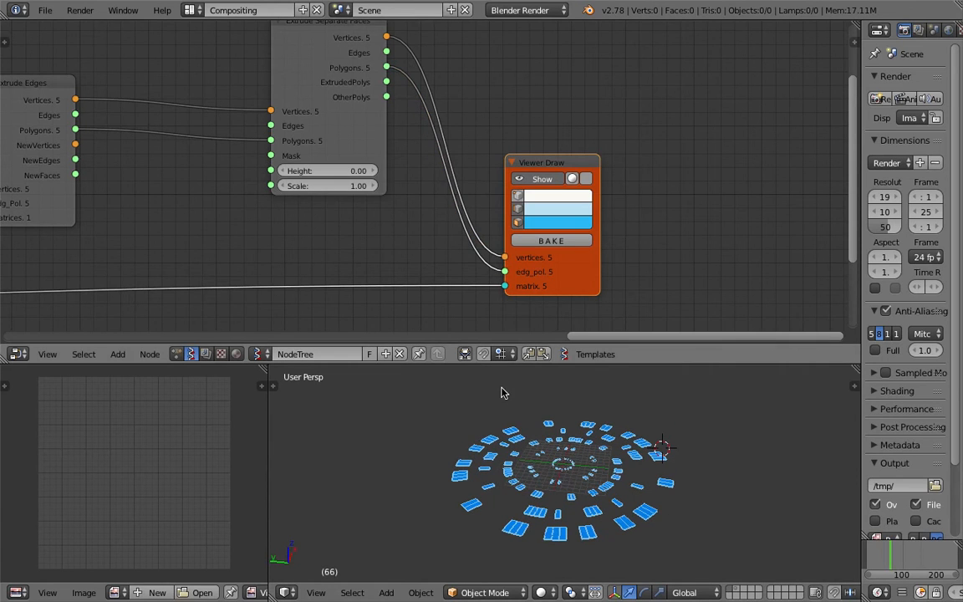
# Set the Height of Extrude Separate Faces to 7.74 and enlarge the 3D view
pyautogui.moveTo(397, 211); pyautogui.dragTo(400, 232, button='middle')
pyautogui.moveTo(349, 193); pyautogui.dragTo(551, 192)
pyautogui.moveTo(629, 423); pyautogui.dragTo(662, 443)
pyautogui.moveTo(722, 421); pyautogui.dragTo(560, 484, button='middle')
pyautogui.moveTo(602, 365); pyautogui.dragTo(623, 271)
pyautogui.scroll(3, 584, 368)
pyautogui.moveTo(568, 366); pyautogui.dragTo(583, 428, button='middle')
pyautogui.scroll(-6, 573, 452)
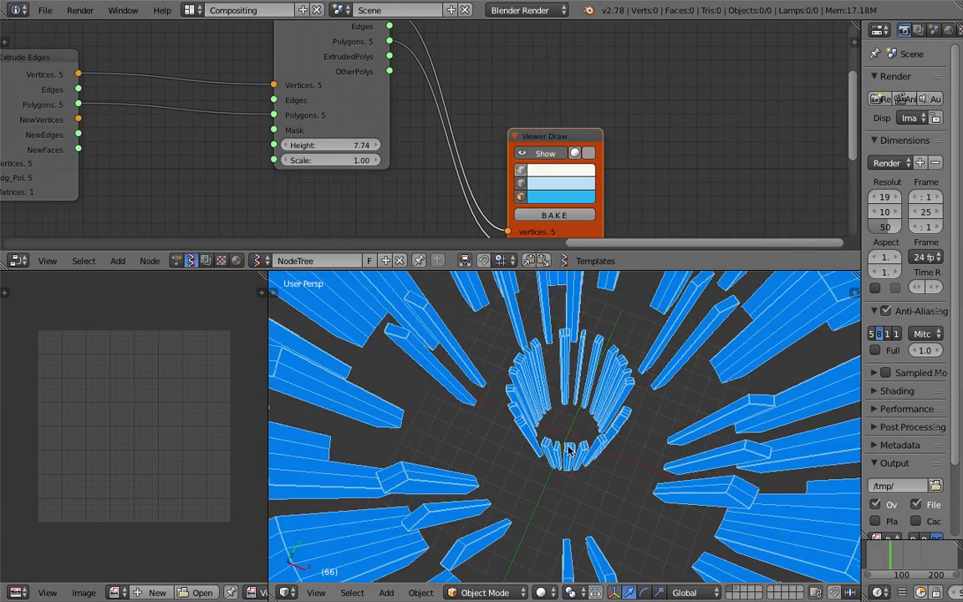
# Save the Blender file over the existing version
pyautogui.moveTo(559, 443)
pyautogui.mouseDown(button='middle')
pyautogui.moveTo(644, 454)
pyautogui.moveTo(591, 453)
pyautogui.moveTo(585, 422)
pyautogui.moveTo(516, 451)
pyautogui.moveTo(543, 460)
pyautogui.moveTo(560, 418)
pyautogui.moveTo(535, 404)
pyautogui.moveTo(516, 443)
pyautogui.moveTo(558, 462)
pyautogui.mouseUp(button='middle')
pyautogui.hotkey('ctrl', 's')
pyautogui.click(534, 404)
pyautogui.hotkey('ctrl', 's')
pyautogui.click(558, 462)
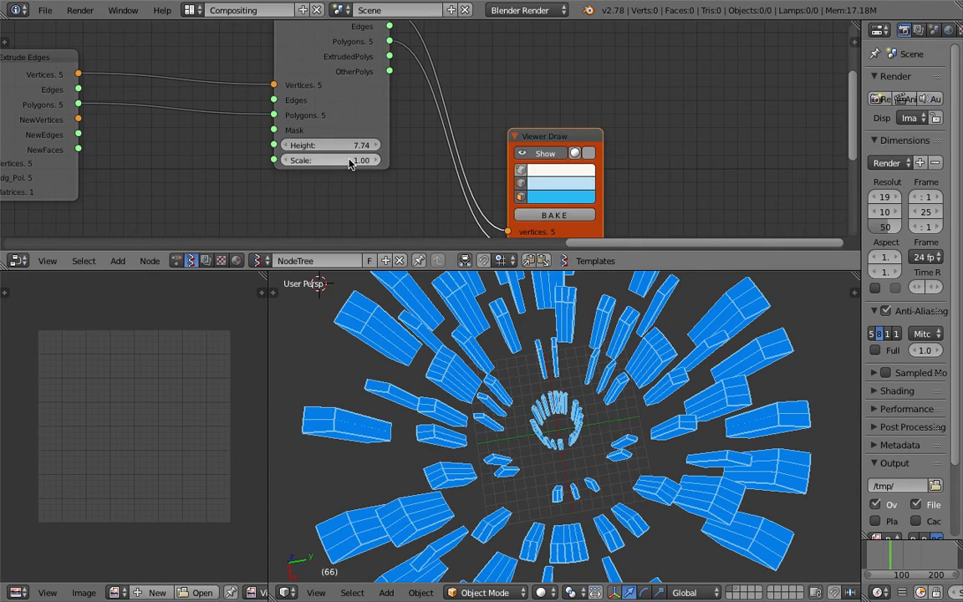
# Try a smaller Scale on Extrude Separate Faces and set it back to 1
pyautogui.moveTo(339, 160); pyautogui.dragTo(296, 160)
pyautogui.moveTo(614, 501); pyautogui.dragTo(629, 449, button='middle')
pyautogui.doubleClick(342, 161)
pyautogui.write('1')
pyautogui.press('Return')
# Save the file and set the Height of Extrude Separate Faces to 7.35
pyautogui.hotkey('ctrl', 's')
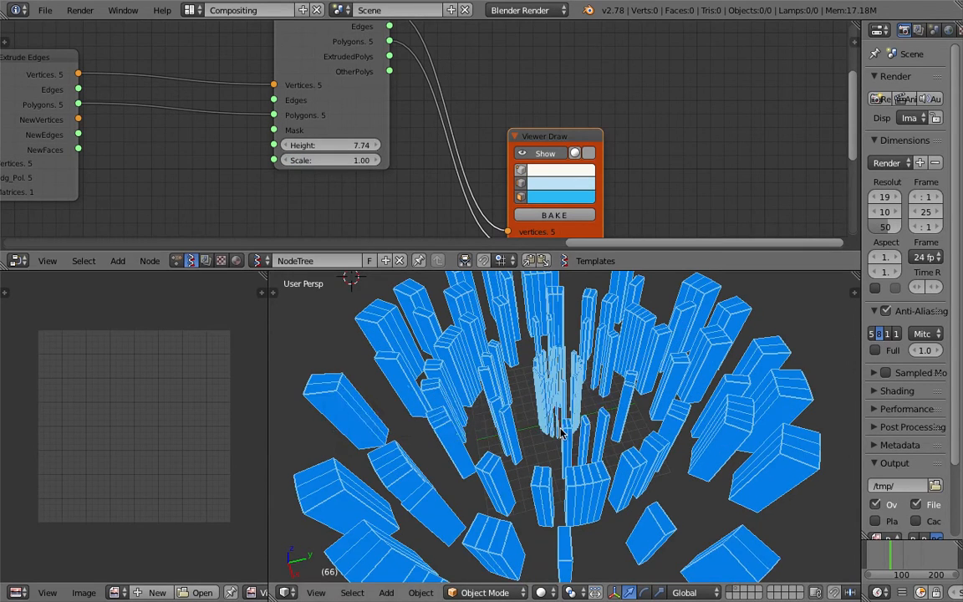
pyautogui.click(554, 428)
pyautogui.moveTo(554, 428); pyautogui.dragTo(520, 425, button='middle')
pyautogui.moveTo(354, 146); pyautogui.dragTo(321, 147)
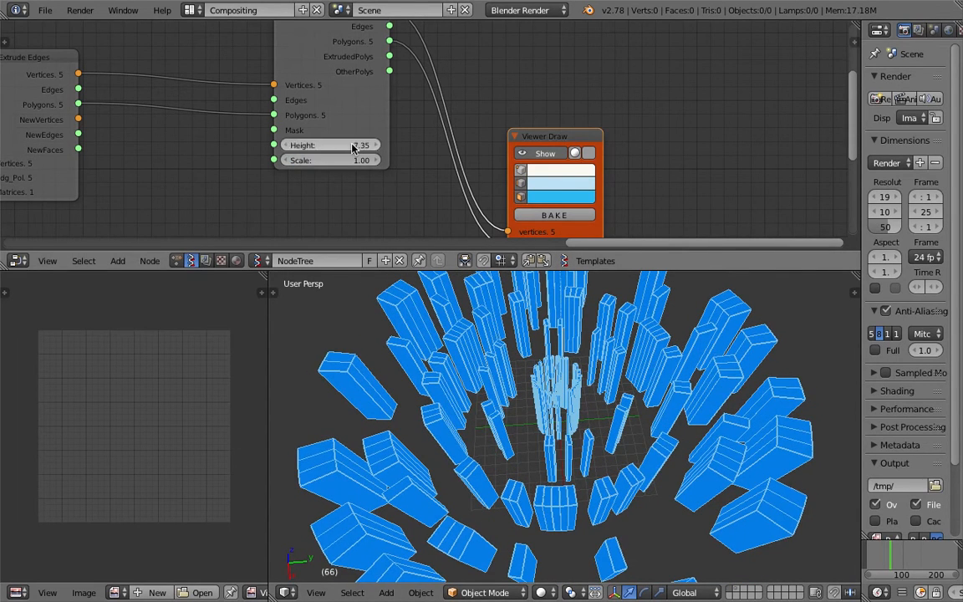
# Spread out the Extrude Edges, Extrude Separate Faces and Viewer Draw nodes to make room between them
pyautogui.scroll(-3, 351, 152)
pyautogui.moveTo(349, 151); pyautogui.dragTo(408, 150, button='middle')
pyautogui.moveTo(563, 138); pyautogui.dragTo(642, 136)
pyautogui.moveTo(409, 119); pyautogui.dragTo(456, 116)
pyautogui.moveTo(371, 119); pyautogui.dragTo(488, 131, button='middle')
pyautogui.moveTo(586, 393); pyautogui.dragTo(550, 416, button='middle')
pyautogui.scroll(2, 565, 410)
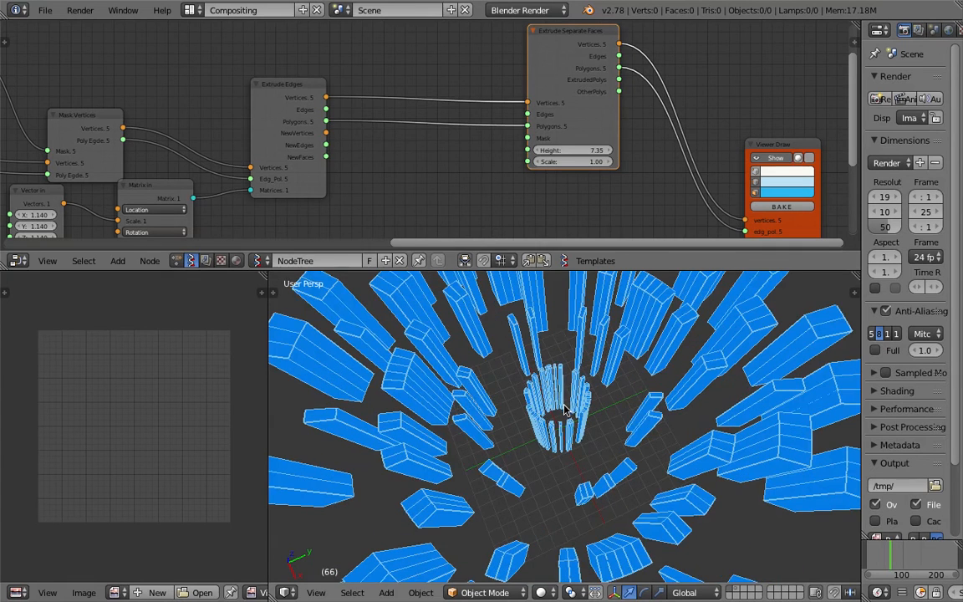
pyautogui.moveTo(308, 89); pyautogui.dragTo(312, 83)
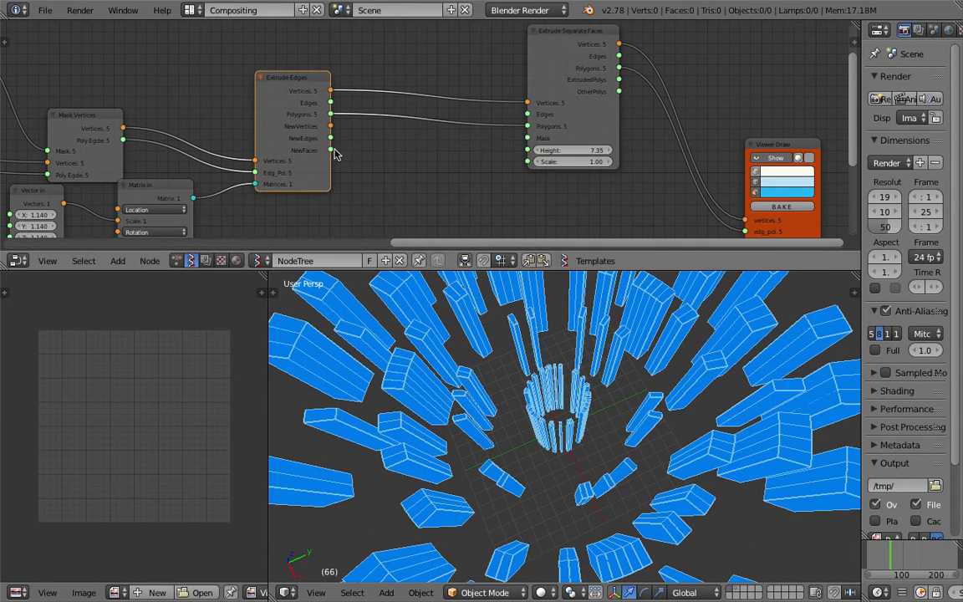
pyautogui.moveTo(292, 89); pyautogui.dragTo(285, 60)
# Add a List Length node below Extrude Edges and feed its Data input from the NewFaces output
pyautogui.hotkey('ctrl', 'a')
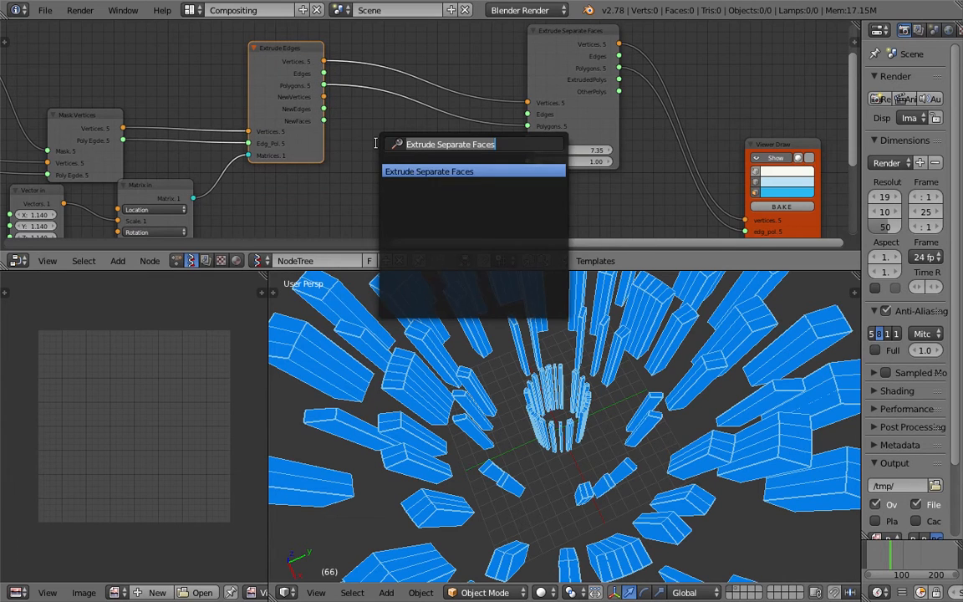
pyautogui.write('le')
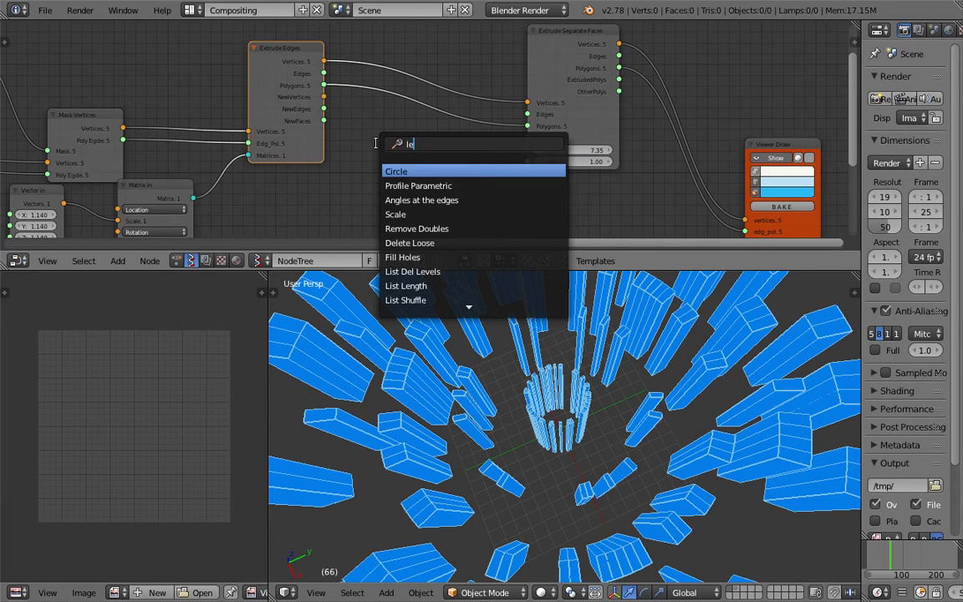
pyautogui.press('BackSpace')
pyautogui.write('ist l')
pyautogui.press('Return')
pyautogui.click(377, 144)
pyautogui.moveTo(323, 121); pyautogui.dragTo(334, 133)
pyautogui.moveTo(378, 192)
pyautogui.mouseDown()
pyautogui.moveTo(340, 144)
pyautogui.moveTo(377, 190)
pyautogui.mouseUp()
pyautogui.moveTo(406, 152); pyautogui.dragTo(378, 154)
# Add a Stethoscope node and connect the Length output of List Length to its Data input
pyautogui.hotkey('shift', 'a')
pyautogui.click(467, 159)
pyautogui.write('ste')
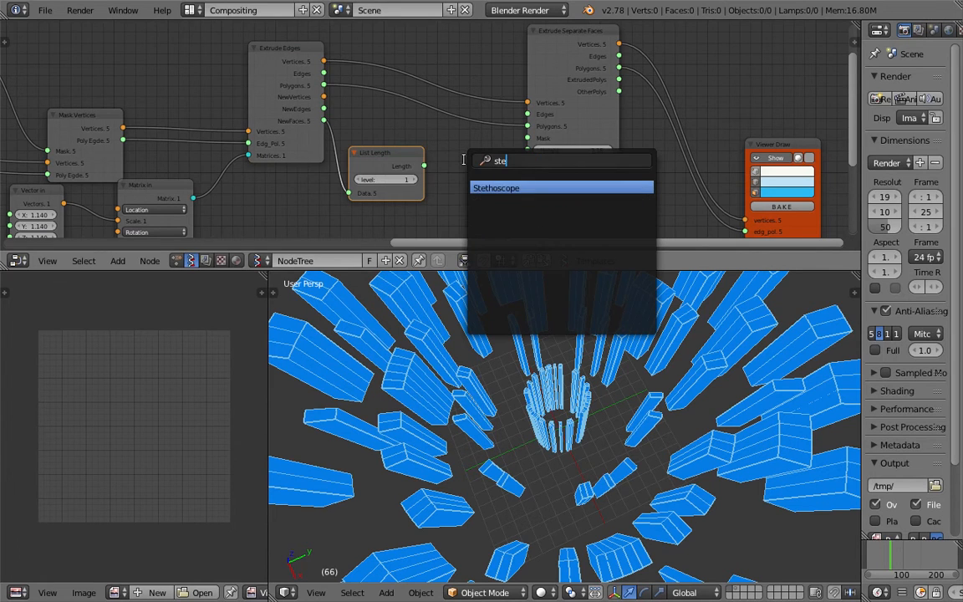
pyautogui.click(491, 190)
pyautogui.click(464, 175)
pyautogui.moveTo(426, 164); pyautogui.dragTo(466, 207)
pyautogui.moveTo(464, 149); pyautogui.dragTo(451, 145, button='middle')
pyautogui.scroll(2, 450, 146)
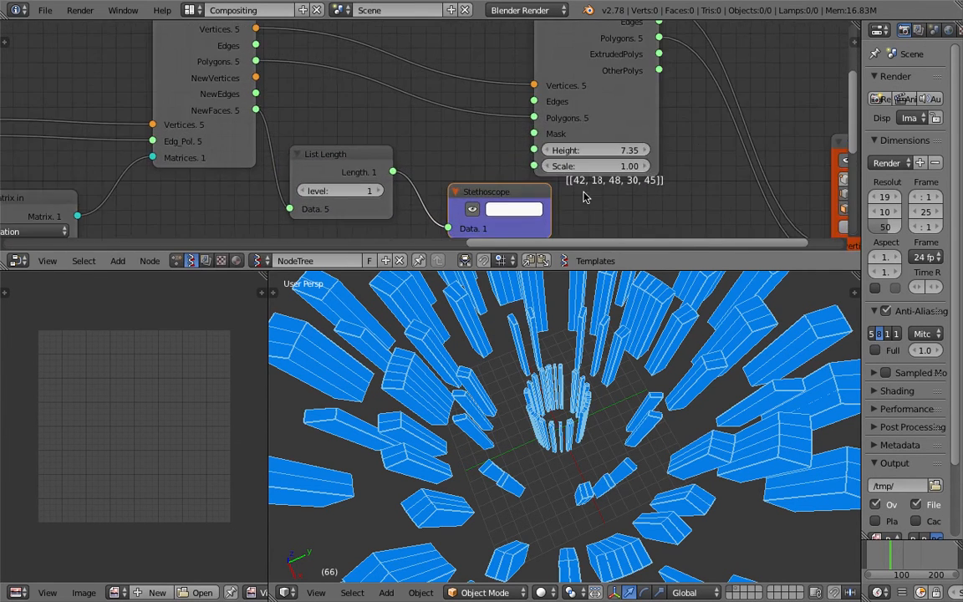
pyautogui.scroll(-1, 616, 180)
pyautogui.moveTo(586, 179); pyautogui.dragTo(642, 181, button='middle')
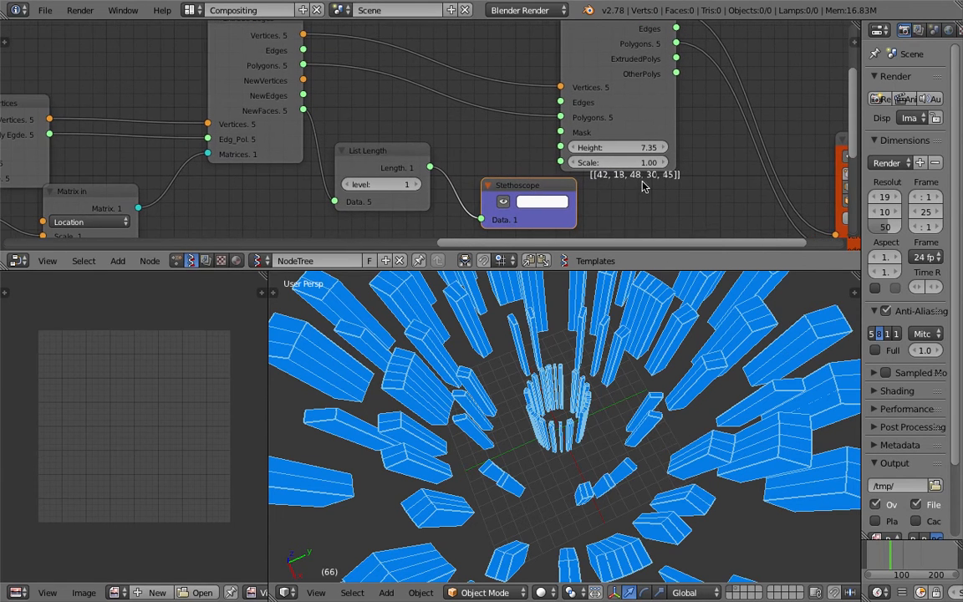
# Compare the list counts at List Length levels 2 and 3, and return the level to 1
pyautogui.moveTo(433, 180); pyautogui.dragTo(448, 170, button='middle')
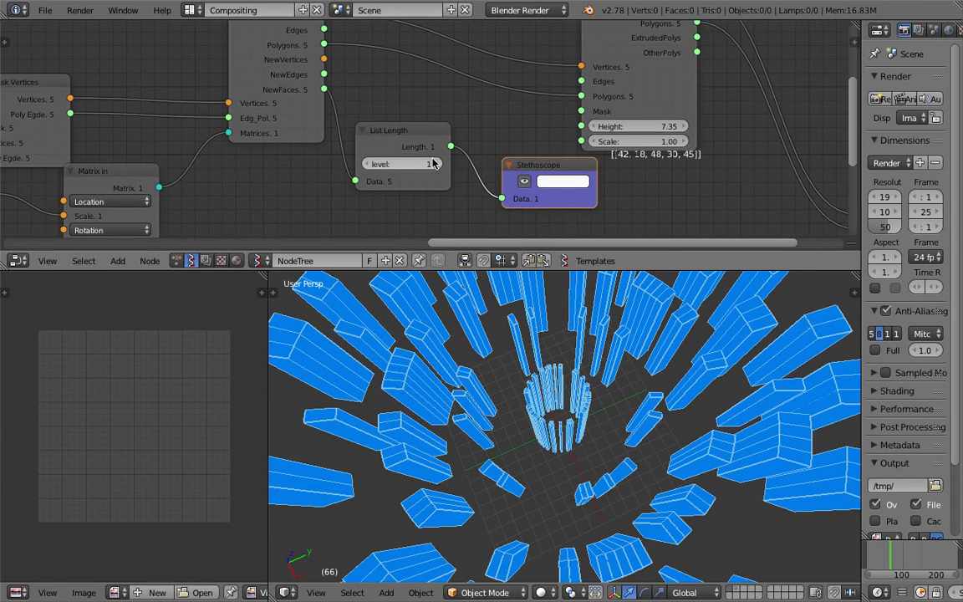
pyautogui.click(435, 163)
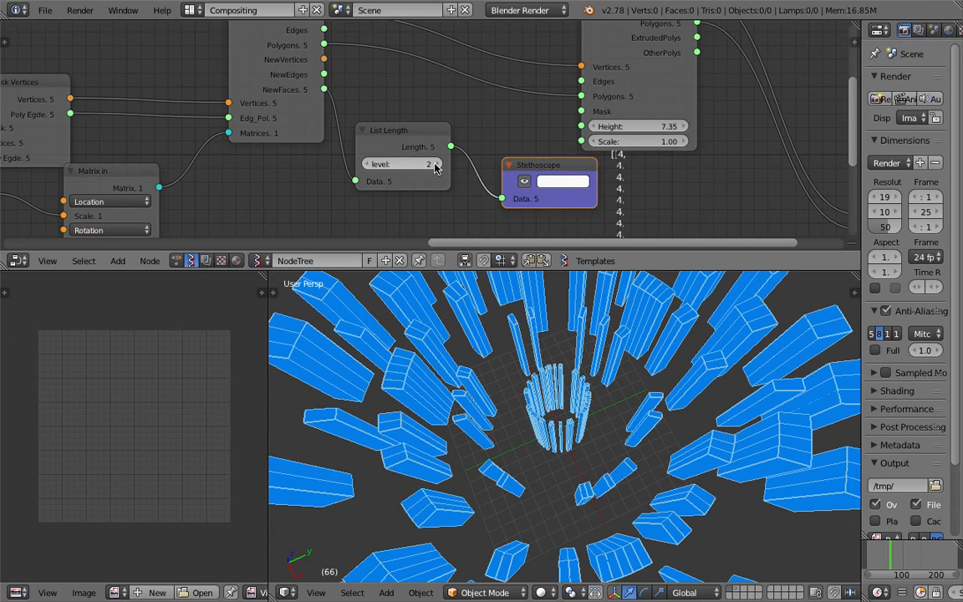
pyautogui.moveTo(440, 171); pyautogui.dragTo(424, 95, button='middle')
pyautogui.moveTo(533, 186); pyautogui.dragTo(516, 106, button='middle')
pyautogui.moveTo(569, 161)
pyautogui.mouseDown(button='middle')
pyautogui.moveTo(565, 143)
pyautogui.moveTo(577, 236)
pyautogui.mouseUp(button='middle')
pyautogui.moveTo(422, 98); pyautogui.dragTo(402, 136, button='middle')
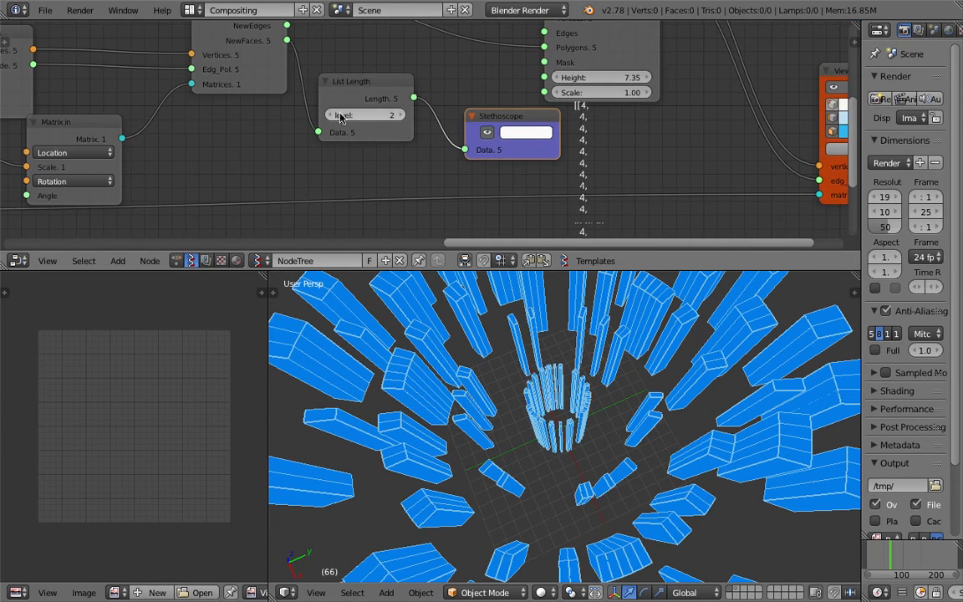
pyautogui.click(339, 117)
pyautogui.click(402, 117)
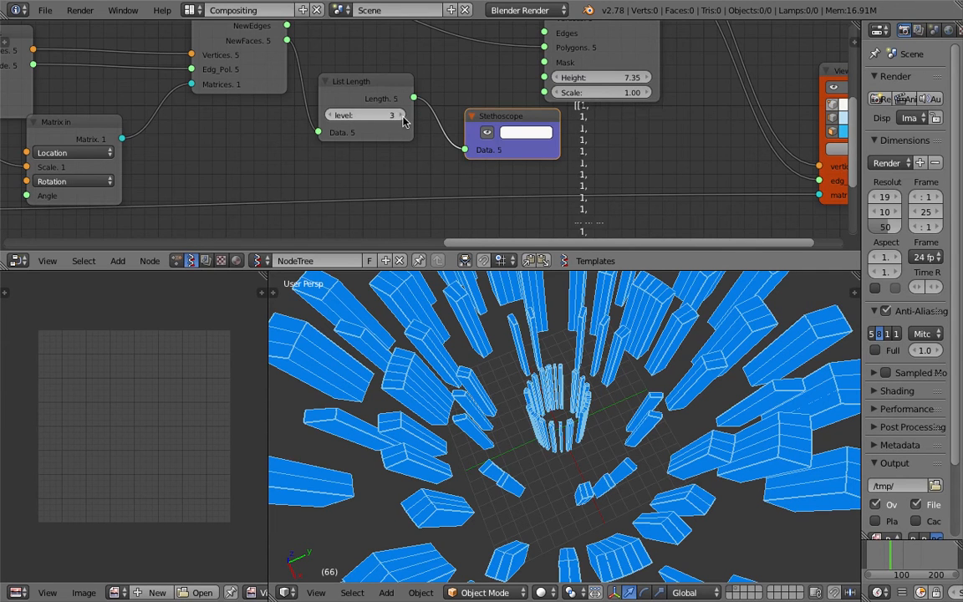
pyautogui.click(333, 117)
pyautogui.click(332, 117)
pyautogui.click(333, 117)
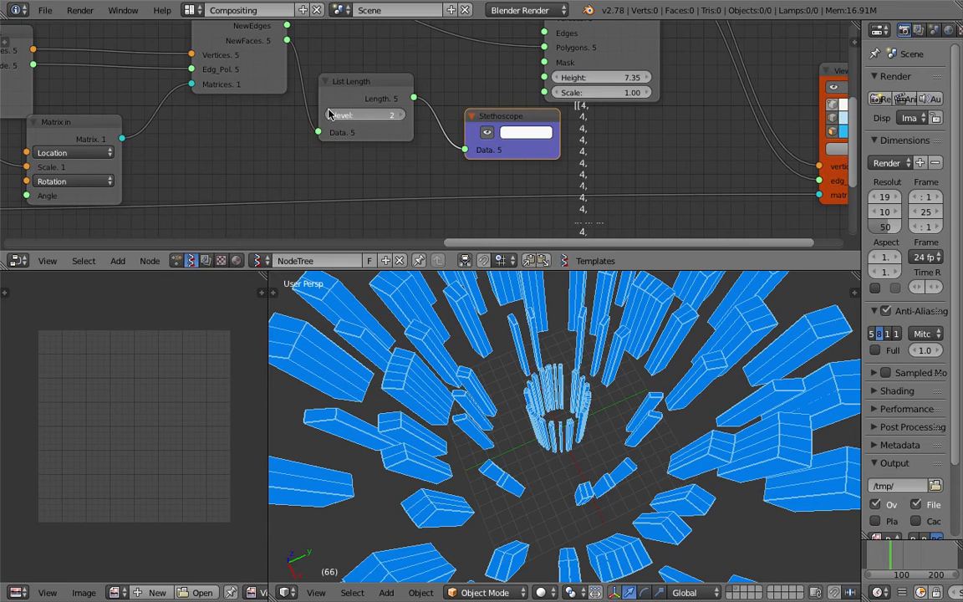
pyautogui.click(330, 114)
# Enlarge the node editor to make room around Extrude Separate Faces and save over sv_circular_city_demo_005.blend
pyautogui.moveTo(405, 113); pyautogui.dragTo(403, 174, button='middle')
pyautogui.scroll(-1, 620, 321)
pyautogui.moveTo(622, 271); pyautogui.dragTo(625, 385)
pyautogui.moveTo(591, 211); pyautogui.dragTo(572, 195, button='middle')
pyautogui.moveTo(599, 165); pyautogui.dragTo(637, 163)
pyautogui.hotkey('ctrl', 's')
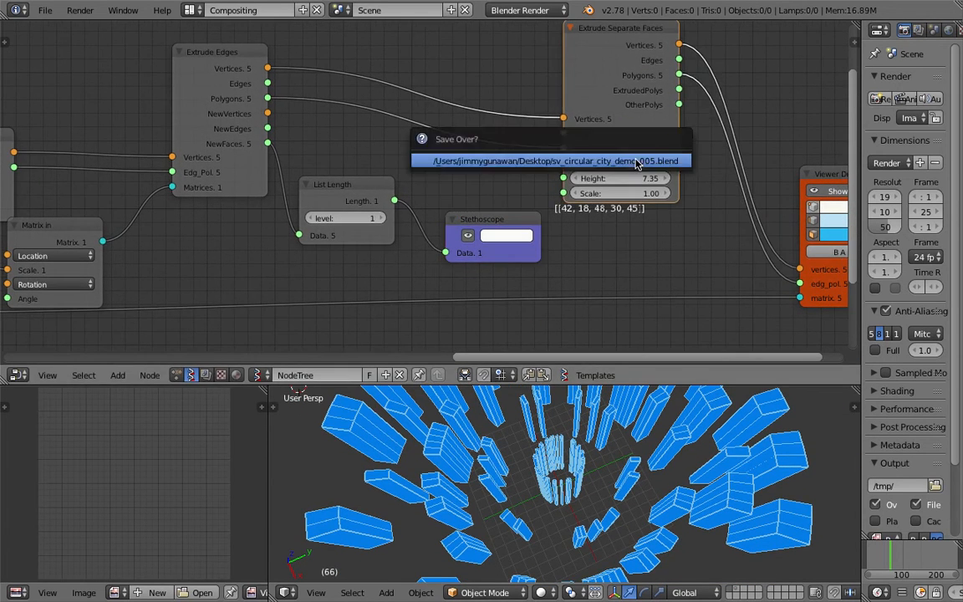
pyautogui.click(636, 163)
# Place the Stethoscope node closer to List Length and move Viewer Draw farther from Extrude Separate Faces
pyautogui.scroll(-5, 579, 214)
pyautogui.moveTo(568, 220); pyautogui.dragTo(530, 219, button='middle')
pyautogui.scroll(2, 468, 215)
pyautogui.moveTo(443, 212); pyautogui.dragTo(426, 211)
pyautogui.scroll(3, 539, 215)
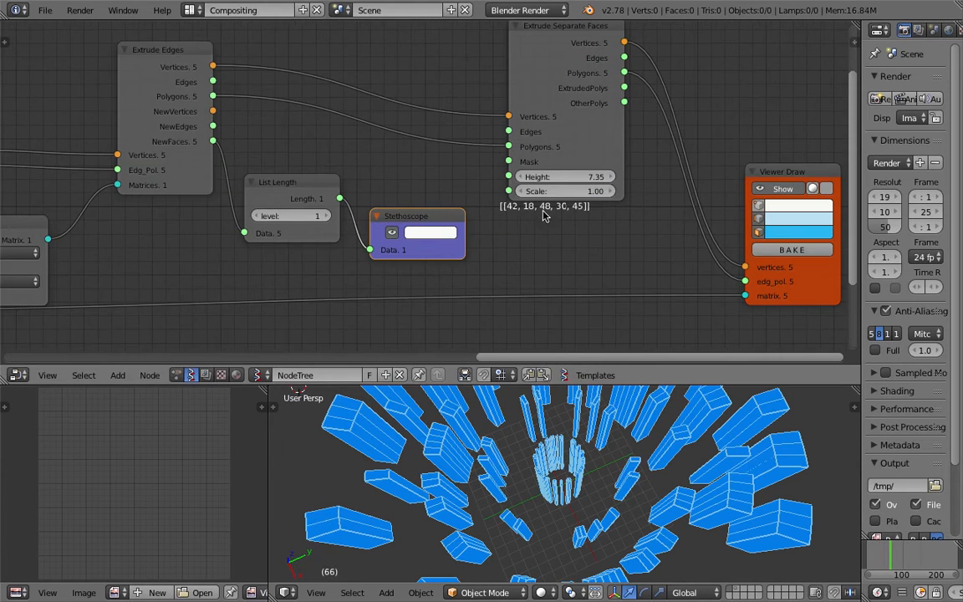
pyautogui.scroll(1, 341, 223)
pyautogui.moveTo(568, 472); pyautogui.dragTo(543, 403, button='middle')
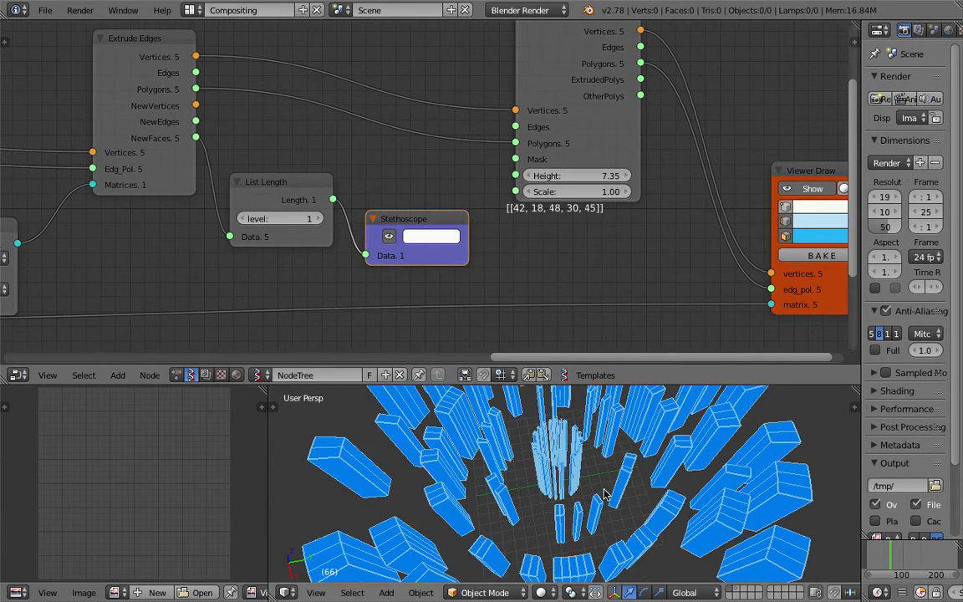
pyautogui.scroll(-2, 611, 264)
pyautogui.moveTo(554, 70); pyautogui.dragTo(505, 85, button='middle')
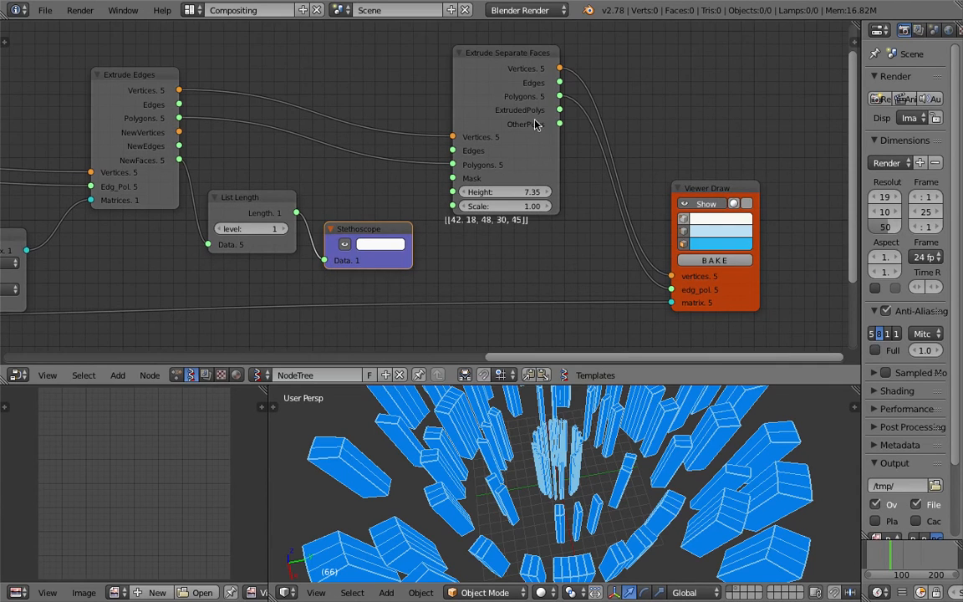
pyautogui.moveTo(695, 190); pyautogui.dragTo(791, 193)
pyautogui.moveTo(721, 81); pyautogui.dragTo(624, 156, button='middle')
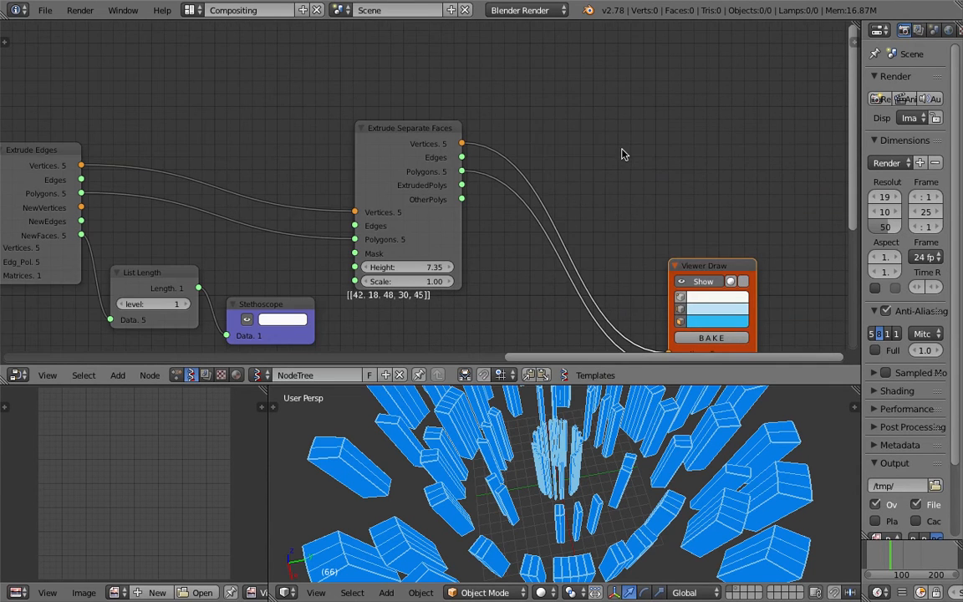
# Add an Apply matrix to mesh node above Viewer Draw
pyautogui.hotkey('shift', 'a')
pyautogui.click(621, 151)
pyautogui.write('appl')
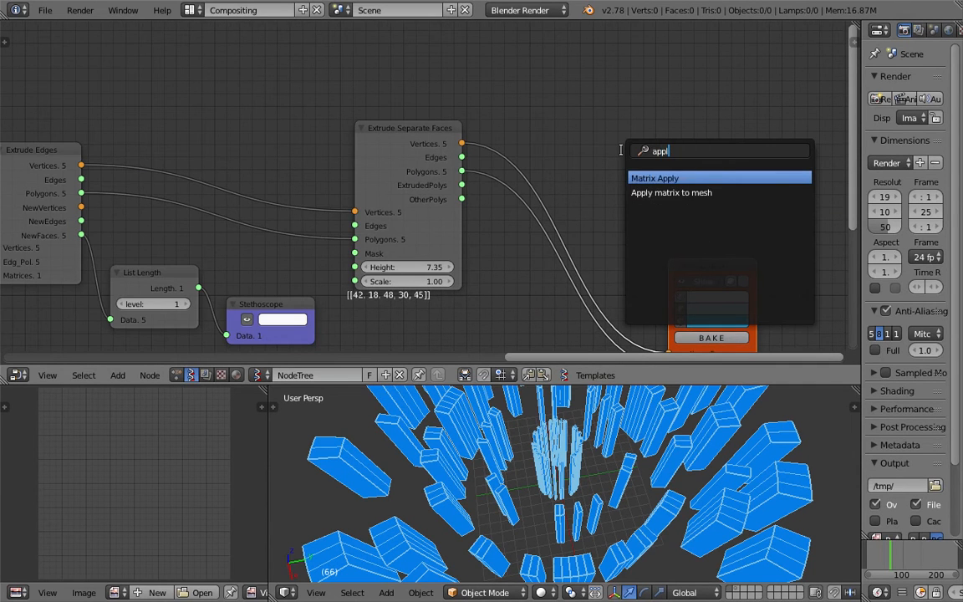
pyautogui.press('Down')
pyautogui.press('Return')
pyautogui.click(630, 87)
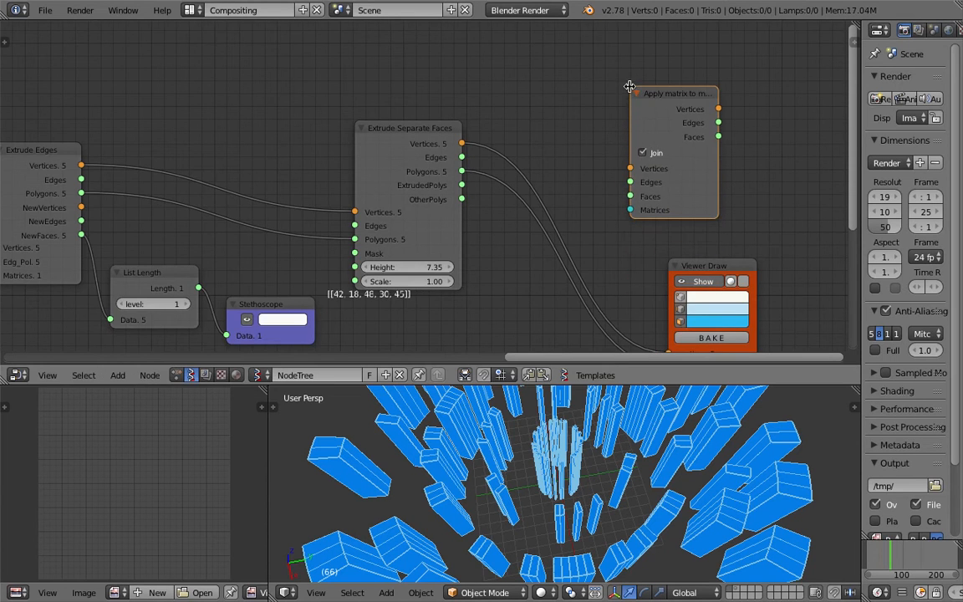
# Move Viewer Draw and Apply matrix to mesh farther from Extrude Separate Faces and save the file
pyautogui.scroll(-3, 630, 86)
pyautogui.moveTo(628, 77); pyautogui.dragTo(545, 52, button='middle')
pyautogui.moveTo(604, 208); pyautogui.dragTo(694, 220)
pyautogui.hotkey('ctrl', 's')
pyautogui.click(694, 221)
pyautogui.click(613, 143)
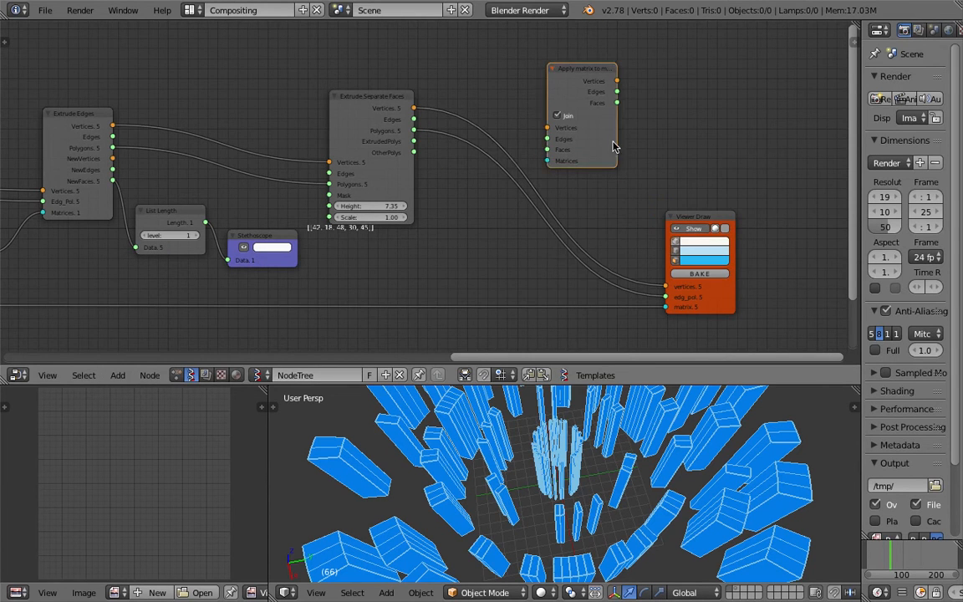
pyautogui.moveTo(613, 146); pyautogui.dragTo(724, 148)
# Connect the Vertices output of Extrude Separate Faces to Apply matrix to mesh and try linking Polygons to its Faces input
pyautogui.moveTo(414, 107); pyautogui.dragTo(461, 92)
pyautogui.moveTo(639, 139); pyautogui.dragTo(659, 130)
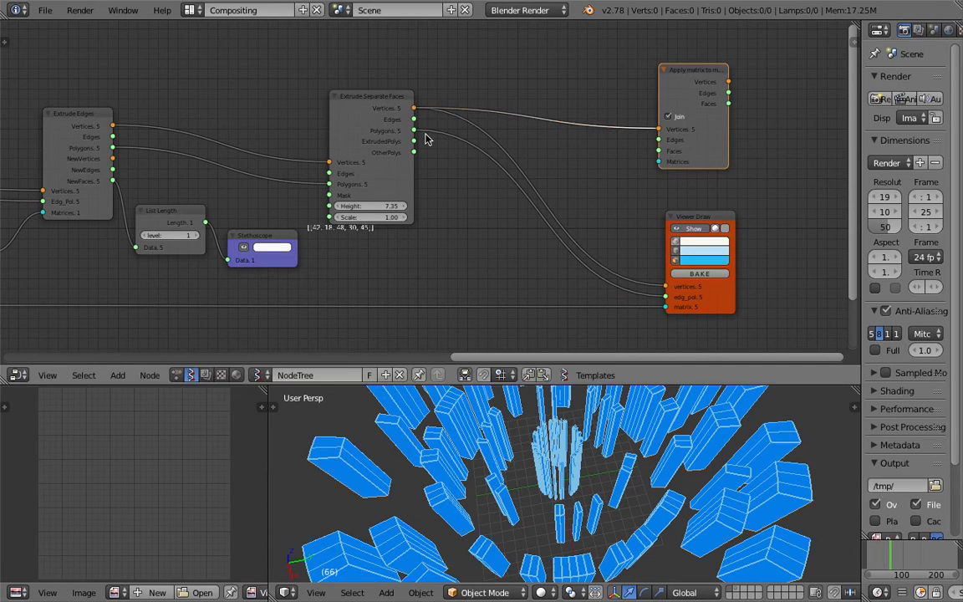
pyautogui.moveTo(414, 131); pyautogui.dragTo(661, 151)
pyautogui.scroll(-8, 358, 266)
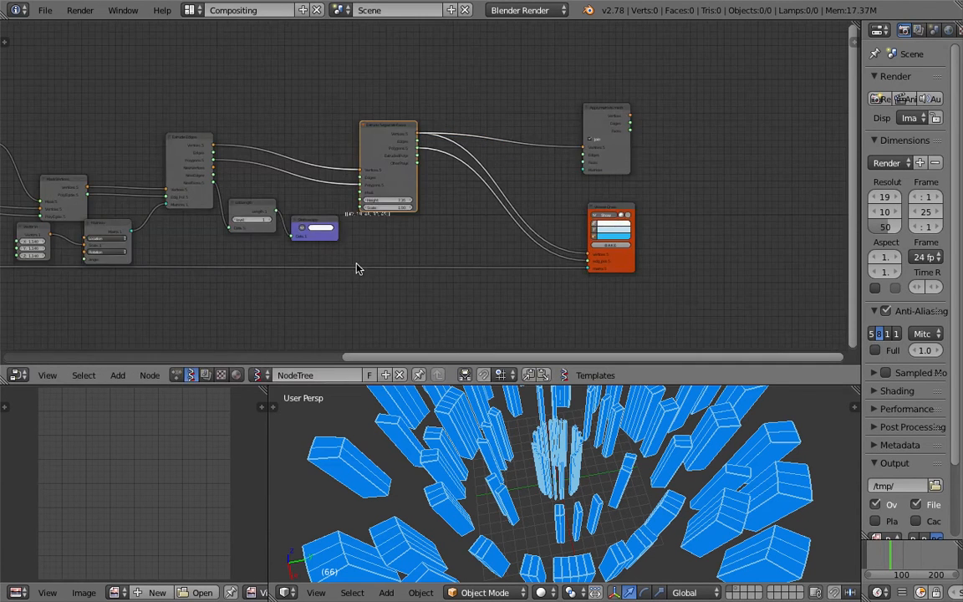
# Connect the matrix output that feeds Viewer Draw to the Matrices input of Apply matrix to mesh and save the file
pyautogui.moveTo(361, 253); pyautogui.dragTo(489, 259, button='middle')
pyautogui.moveTo(173, 259); pyautogui.dragTo(633, 146)
pyautogui.scroll(7, 655, 127)
pyautogui.moveTo(655, 127); pyautogui.dragTo(489, 152, button='middle')
pyautogui.moveTo(433, 176); pyautogui.dragTo(506, 134, button='middle')
pyautogui.moveTo(490, 142); pyautogui.dragTo(515, 161)
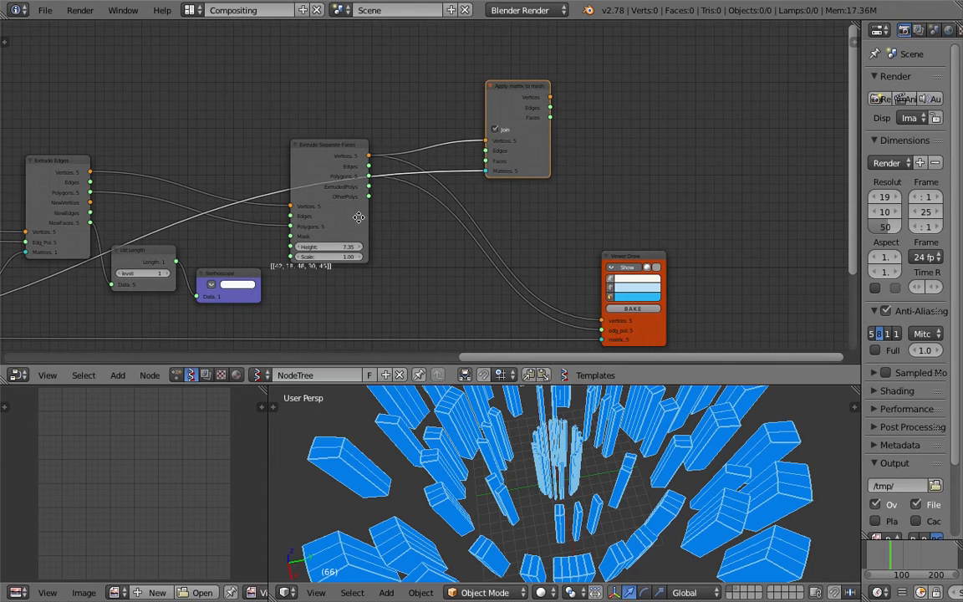
pyautogui.moveTo(358, 217); pyautogui.dragTo(456, 214, button='middle')
pyautogui.moveTo(567, 168); pyautogui.dragTo(443, 153, button='middle')
pyautogui.hotkey('ctrl', 's')
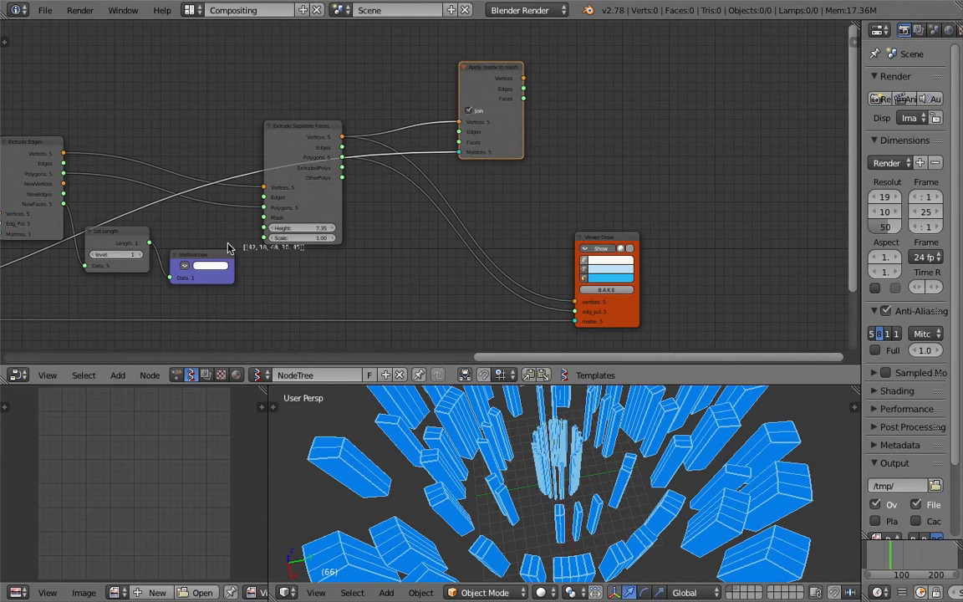
# Disconnect List Length from NewFaces and move it with the Stethoscope next to Apply matrix to mesh
pyautogui.click(193, 257)
pyautogui.keyDown('alt'); pyautogui.moveTo(132, 237); pyautogui.dragTo(259, 219, button='right'); pyautogui.keyUp('alt')
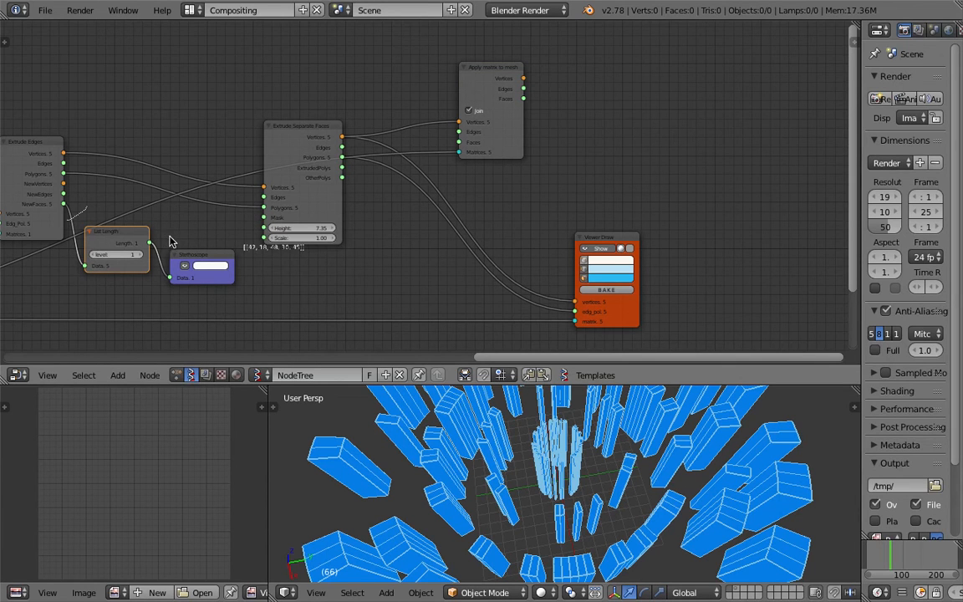
pyautogui.scroll(-1, 188, 254)
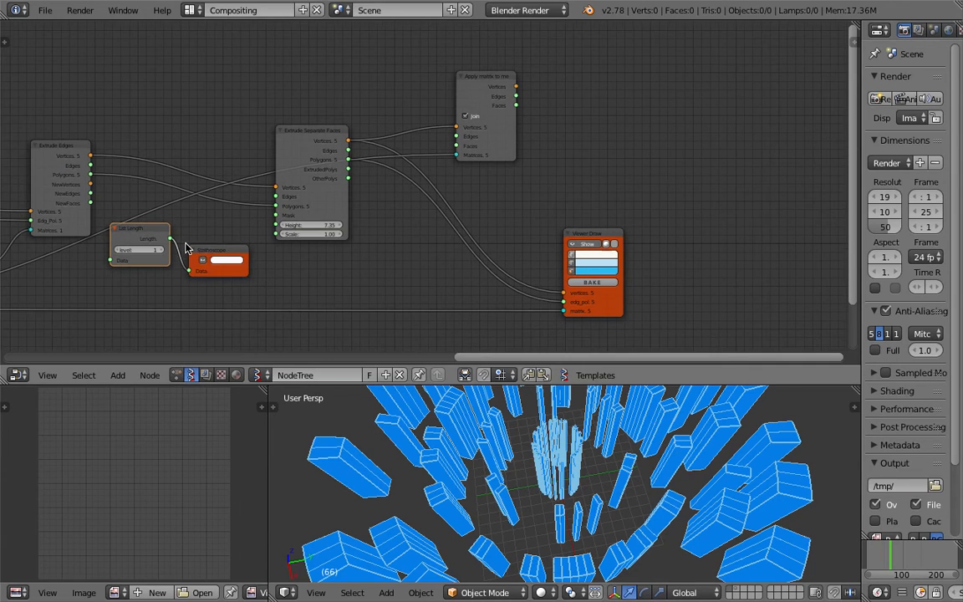
pyautogui.moveTo(155, 236); pyautogui.dragTo(624, 102)
# Connect the Faces output of Apply matrix to mesh to the Data input of List Length
pyautogui.scroll(2, 546, 93)
pyautogui.moveTo(482, 125); pyautogui.dragTo(564, 152)
pyautogui.scroll(2, 564, 152)
pyautogui.moveTo(564, 151); pyautogui.dragTo(351, 187, button='middle')
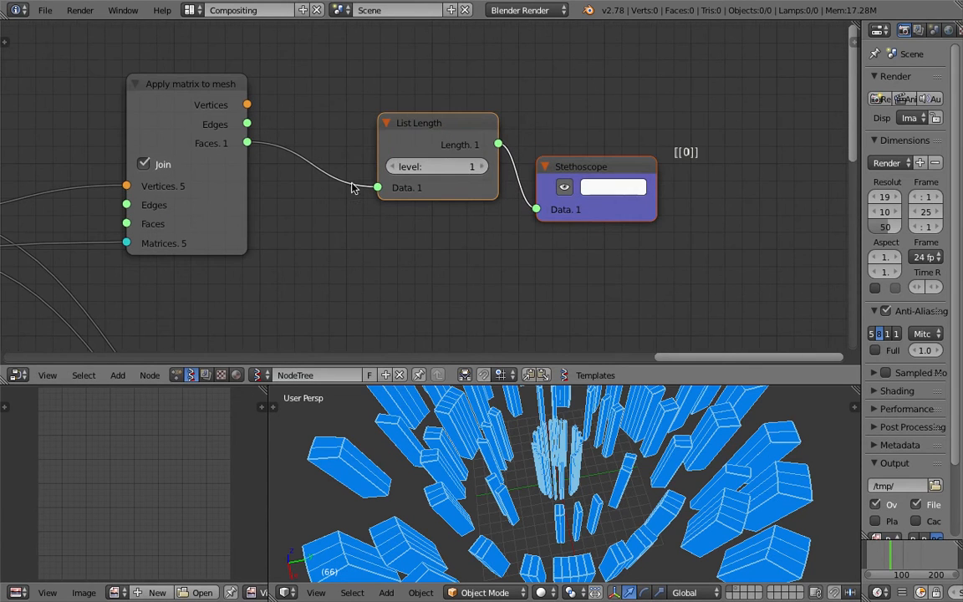
# Set the List Length level to 0 and turn off Join on the Apply matrix to mesh node
pyautogui.click(392, 167)
pyautogui.click(392, 167)
pyautogui.click(165, 165)
# Connect the Polygons output of Extrude Separate Faces to the Faces input of Apply matrix to mesh
pyautogui.scroll(-1, 163, 175)
pyautogui.moveTo(161, 180); pyautogui.dragTo(348, 189, button='middle')
pyautogui.scroll(-2, 261, 215)
pyautogui.moveTo(259, 216); pyautogui.dragTo(414, 194, button='middle')
pyautogui.moveTo(301, 191); pyautogui.dragTo(461, 201)
pyautogui.moveTo(396, 139); pyautogui.dragTo(300, 152, button='middle')
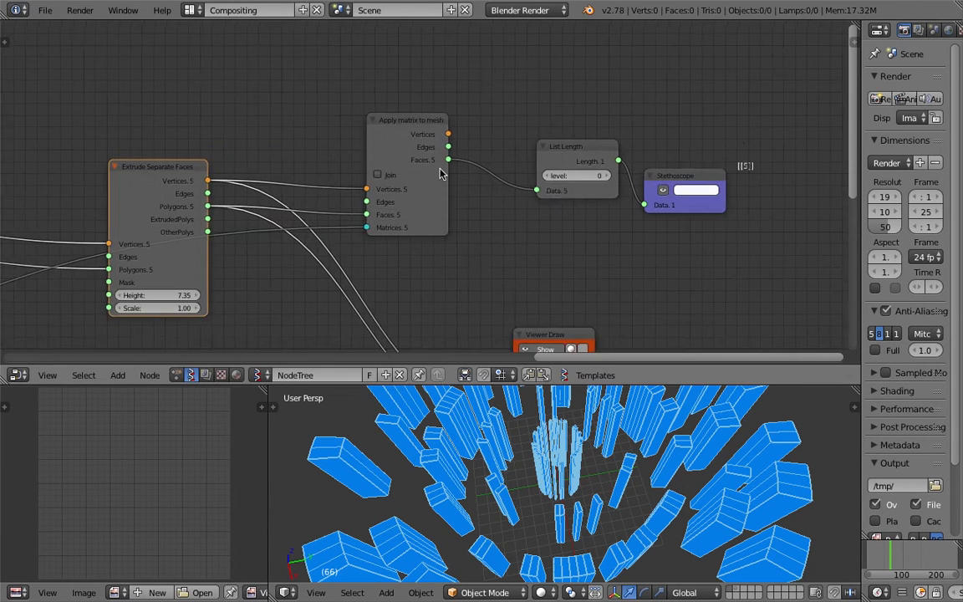
# Examine the unjoined face list lengths at different List Length levels, finishing with level 0
pyautogui.scroll(1, 439, 170)
pyautogui.click(622, 175)
pyautogui.moveTo(623, 180); pyautogui.dragTo(479, 198, button='middle')
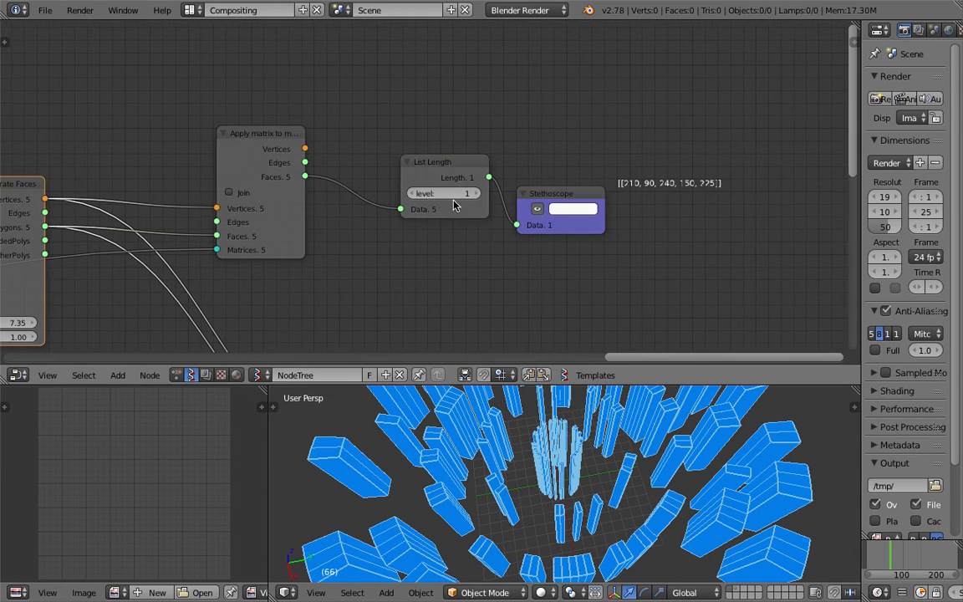
pyautogui.click(478, 198)
pyautogui.click(409, 193)
pyautogui.click(408, 193)
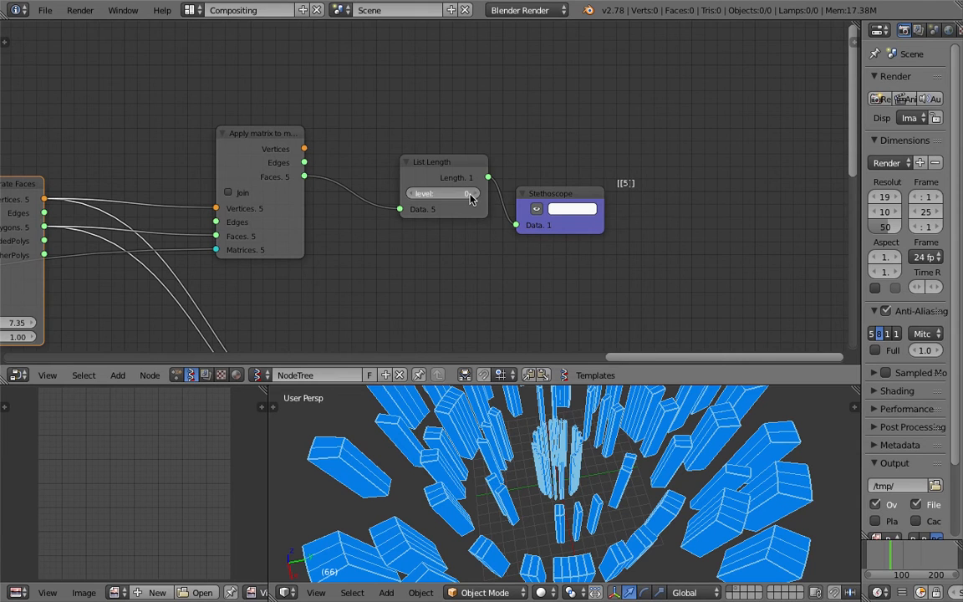
pyautogui.click(472, 195)
pyautogui.click(408, 193)
pyautogui.moveTo(569, 166); pyautogui.dragTo(487, 197, button='middle')
pyautogui.scroll(6, 518, 211)
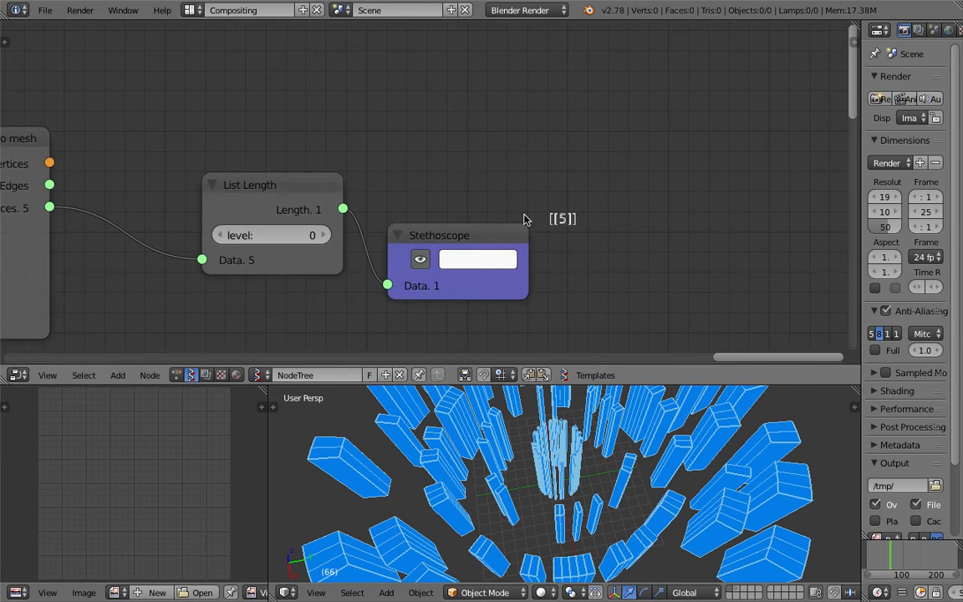
pyautogui.scroll(-4, 566, 221)
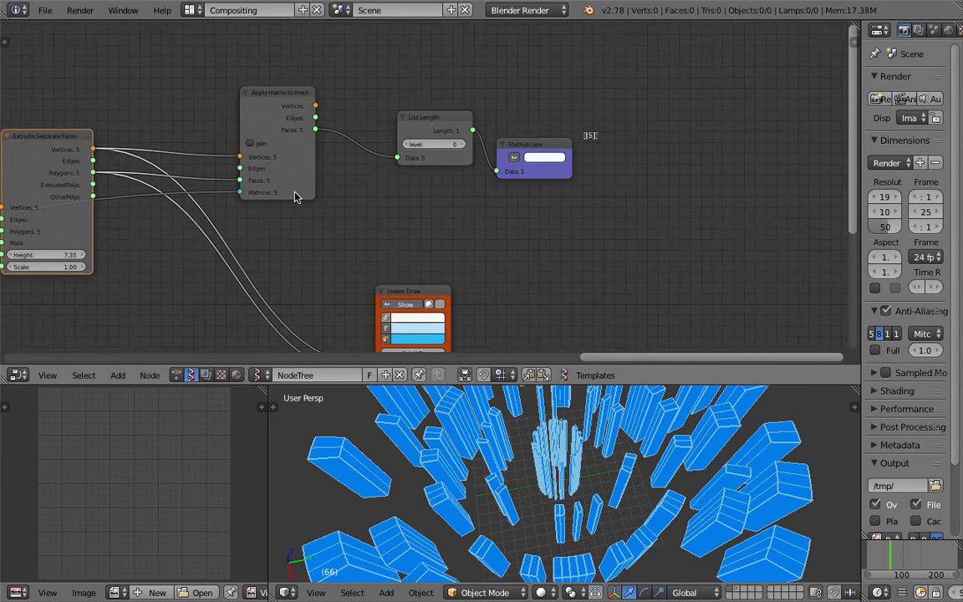
# Move the Matrix in node that feeds Viewer Draw and Apply matrix to mesh below the other nodes, and save the file
pyautogui.moveTo(297, 193); pyautogui.dragTo(383, 179, button='middle')
pyautogui.moveTo(280, 249); pyautogui.dragTo(331, 251, button='middle')
pyautogui.scroll(-8, 331, 251)
pyautogui.moveTo(223, 253); pyautogui.dragTo(325, 216, button='middle')
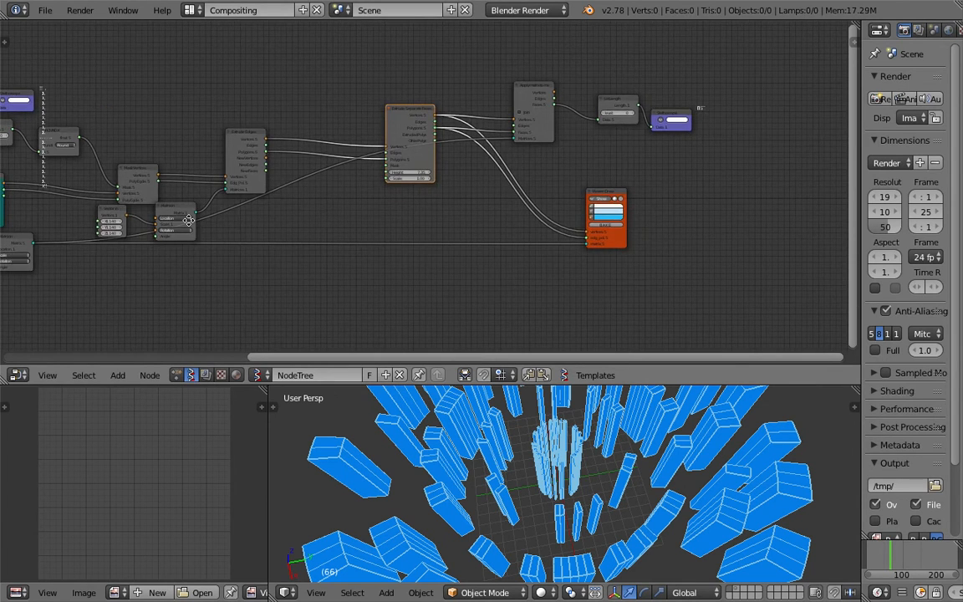
pyautogui.moveTo(47, 234); pyautogui.dragTo(126, 236, button='middle')
pyautogui.moveTo(94, 242); pyautogui.dragTo(201, 280)
pyautogui.scroll(2, 272, 236)
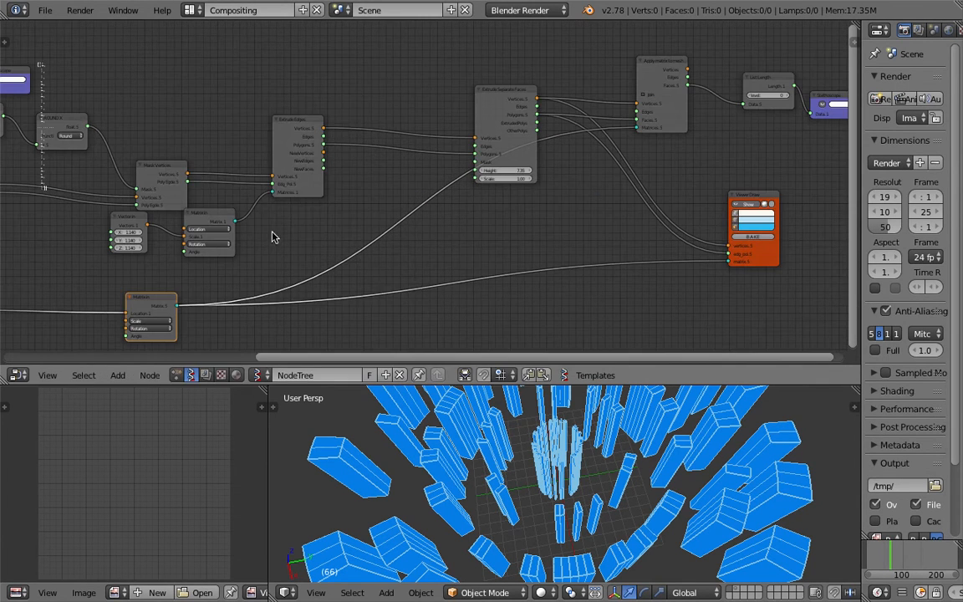
pyautogui.moveTo(315, 194); pyautogui.dragTo(309, 184)
pyautogui.hotkey('ctrl', 's')
pyautogui.click(322, 181)
# Turn on Join on Apply matrix to mesh and set the List Length level to 1 to read the joined face count
pyautogui.moveTo(375, 182); pyautogui.dragTo(289, 184, button='middle')
pyautogui.moveTo(493, 139); pyautogui.dragTo(303, 193, button='middle')
pyautogui.scroll(3, 381, 169)
pyautogui.click(378, 151)
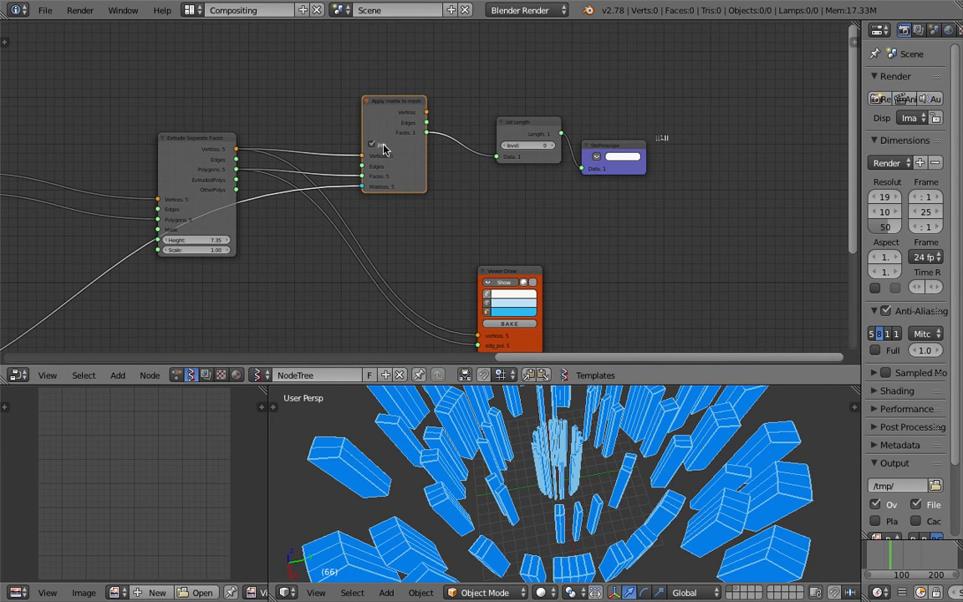
pyautogui.scroll(2, 380, 149)
pyautogui.click(586, 135)
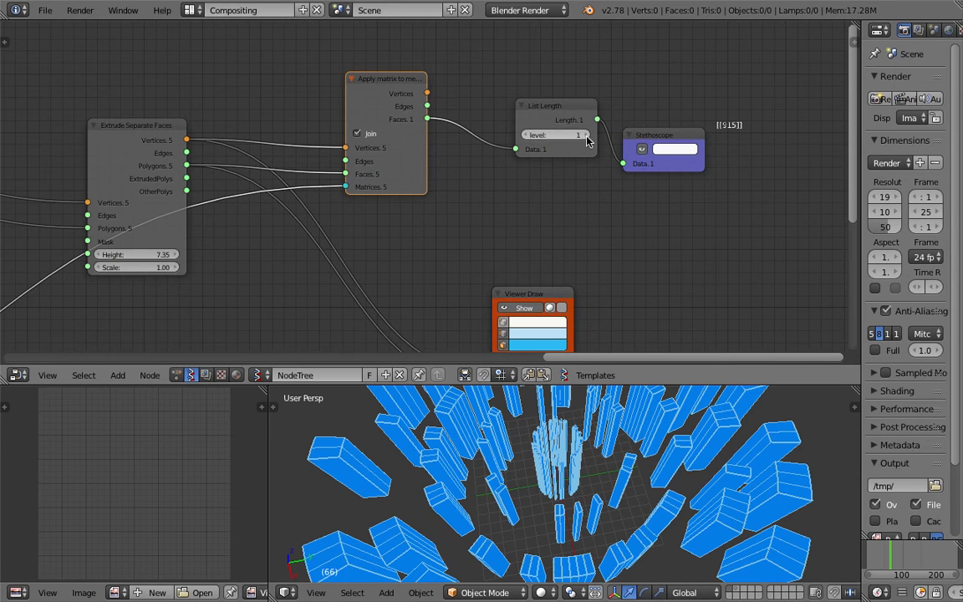
pyautogui.moveTo(643, 123); pyautogui.dragTo(403, 201, button='middle')
pyautogui.scroll(10, 491, 231)
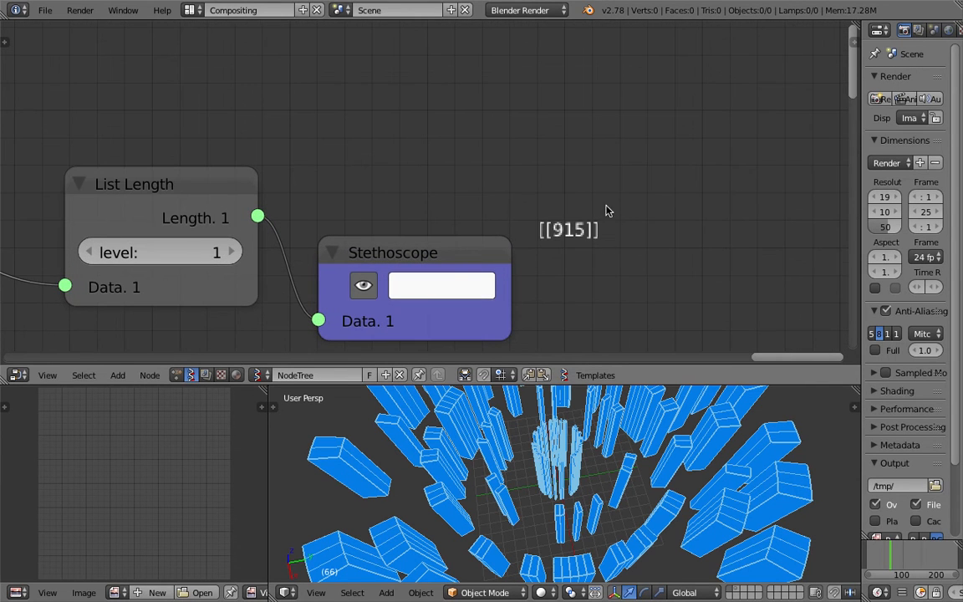
# Save the file and move Extrude Separate Faces lower between Extrude Edges and Apply matrix to mesh
pyautogui.scroll(-7, 572, 235)
pyautogui.moveTo(342, 239); pyautogui.dragTo(570, 144, button='middle')
pyautogui.scroll(-4, 368, 209)
pyautogui.moveTo(167, 234); pyautogui.dragTo(480, 149, button='middle')
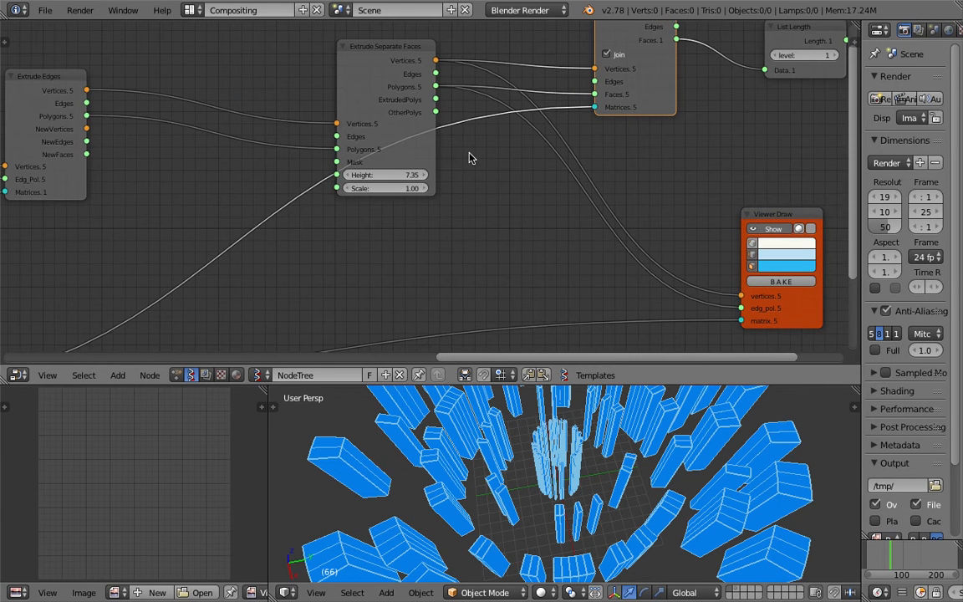
pyautogui.moveTo(286, 180); pyautogui.dragTo(377, 181, button='middle')
pyautogui.hotkey('ctrl', 's')
pyautogui.click(377, 182)
pyautogui.moveTo(496, 130); pyautogui.dragTo(508, 174)
pyautogui.scroll(-1, 469, 192)
pyautogui.moveTo(459, 259); pyautogui.dragTo(451, 241, button='middle')
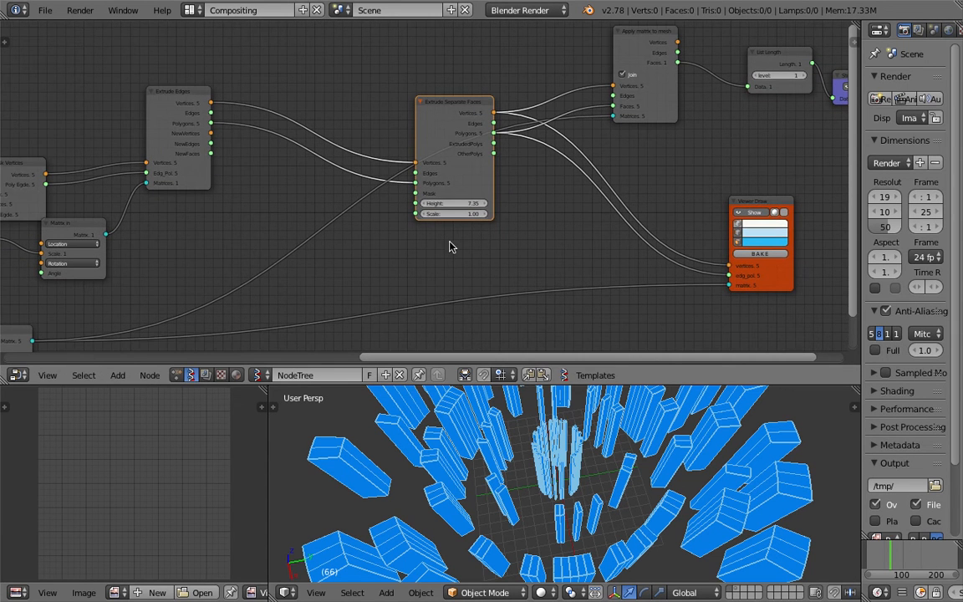
# Enlarge the node editor slightly at the expense of the 3D viewport and save the file
pyautogui.moveTo(528, 385); pyautogui.dragTo(528, 399)
pyautogui.moveTo(580, 505); pyautogui.dragTo(582, 462, button='middle')
pyautogui.scroll(-5, 559, 482)
pyautogui.hotkey('ctrl', 's')
pyautogui.click(557, 482)
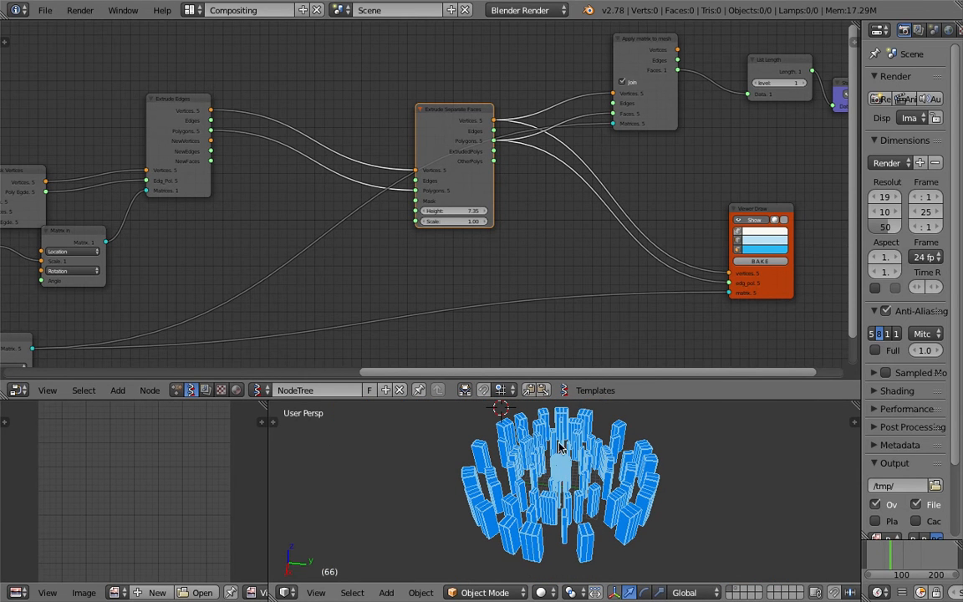
# Move Apply matrix to mesh closer to List Length and save the file
pyautogui.moveTo(624, 187); pyautogui.dragTo(330, 274, button='middle')
pyautogui.scroll(6, 507, 256)
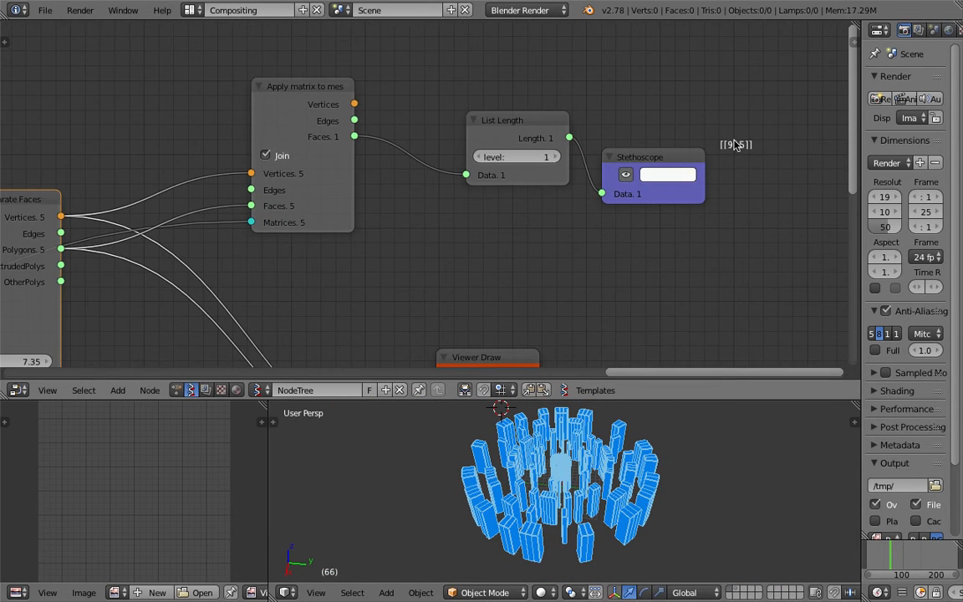
pyautogui.scroll(-2, 209, 181)
pyautogui.moveTo(208, 181); pyautogui.dragTo(337, 138, button='middle')
pyautogui.hotkey('ctrl', 's')
pyautogui.click(344, 140)
pyautogui.scroll(-4, 361, 163)
pyautogui.moveTo(425, 149); pyautogui.dragTo(456, 155, button='middle')
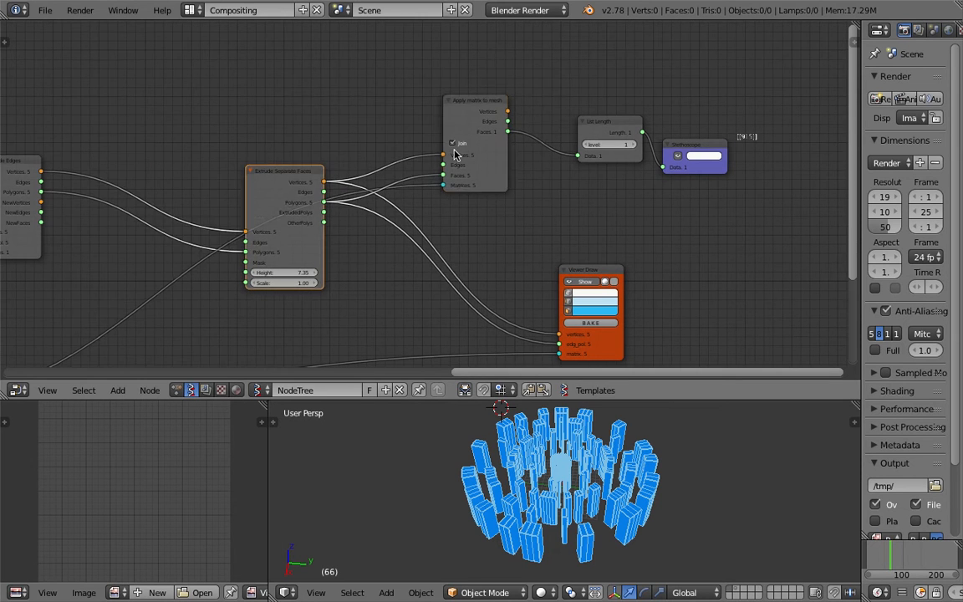
pyautogui.moveTo(454, 154); pyautogui.dragTo(535, 125)
pyautogui.hotkey('ctrl', 's')
pyautogui.click(533, 127)
# Shift the Viewer Draw node slightly and inspect the whole city in the 3D viewport
pyautogui.moveTo(489, 226); pyautogui.dragTo(503, 187, button='middle')
pyautogui.scroll(-2, 535, 236)
pyautogui.moveTo(553, 241); pyautogui.dragTo(387, 203, button='middle')
pyautogui.scroll(5, 436, 196)
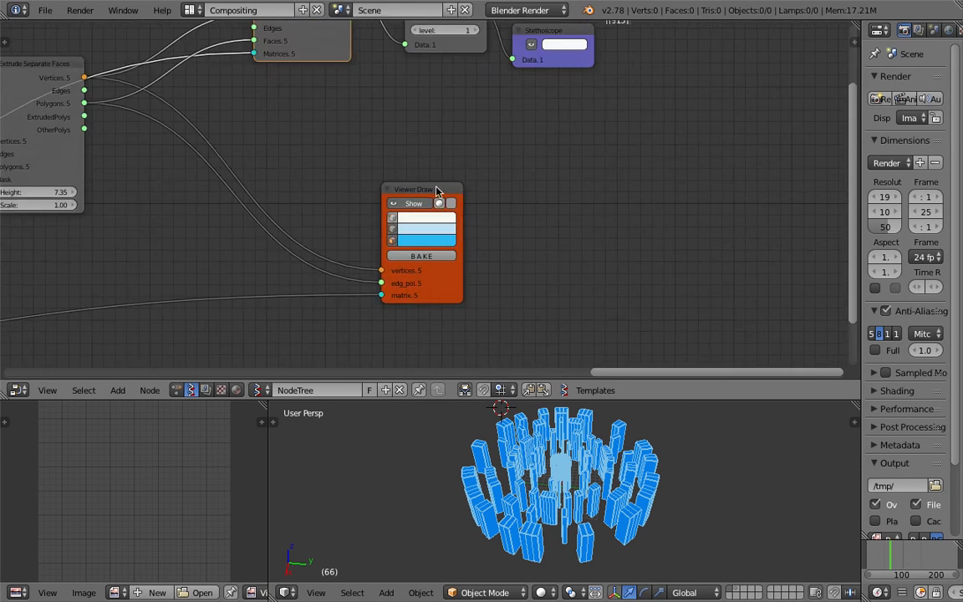
pyautogui.moveTo(436, 191); pyautogui.dragTo(452, 179)
pyautogui.moveTo(395, 180); pyautogui.dragTo(388, 177, button='middle')
pyautogui.scroll(3, 388, 178)
pyautogui.moveTo(616, 425); pyautogui.dragTo(586, 441, button='middle')
pyautogui.moveTo(583, 483)
pyautogui.mouseDown(button='middle')
pyautogui.moveTo(570, 535)
pyautogui.moveTo(555, 489)
pyautogui.moveTo(568, 473)
pyautogui.mouseUp(button='middle')
pyautogui.scroll(-2, 560, 481)
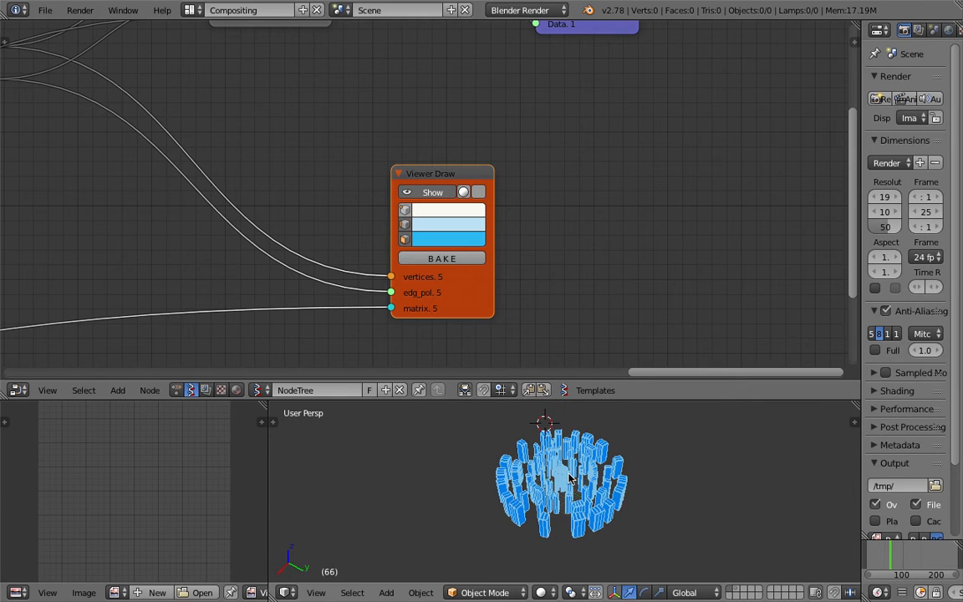
# Adjust the positions of the Apply matrix to mesh and Stethoscope nodes around List Length
pyautogui.scroll(-4, 348, 201)
pyautogui.moveTo(354, 125); pyautogui.dragTo(381, 261, button='middle')
pyautogui.moveTo(338, 99); pyautogui.dragTo(330, 109)
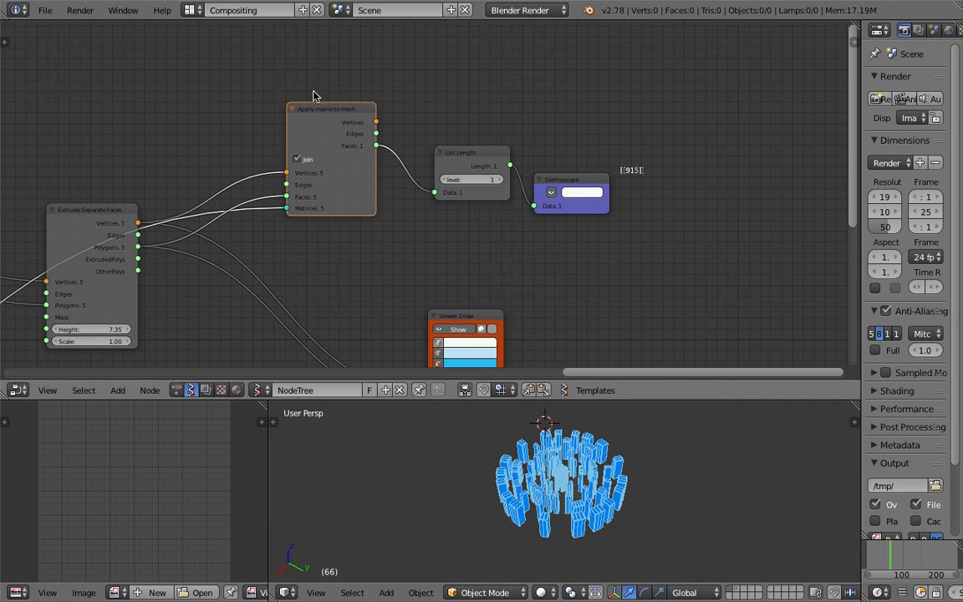
pyautogui.scroll(1, 351, 153)
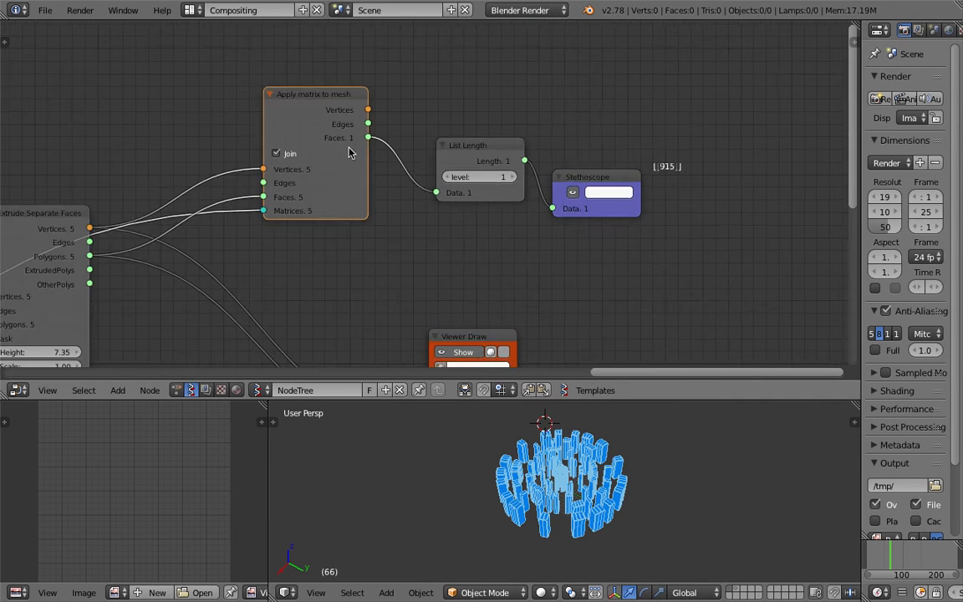
pyautogui.moveTo(595, 188); pyautogui.dragTo(607, 183)
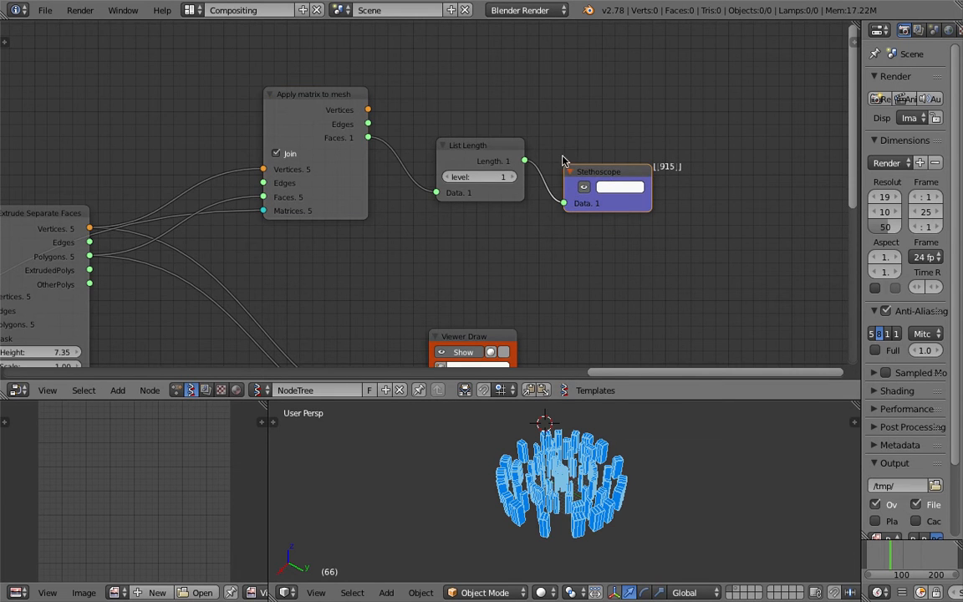
pyautogui.scroll(-1, 367, 197)
pyautogui.moveTo(359, 196); pyautogui.dragTo(481, 182, button='middle')
pyautogui.moveTo(446, 96); pyautogui.dragTo(450, 101)
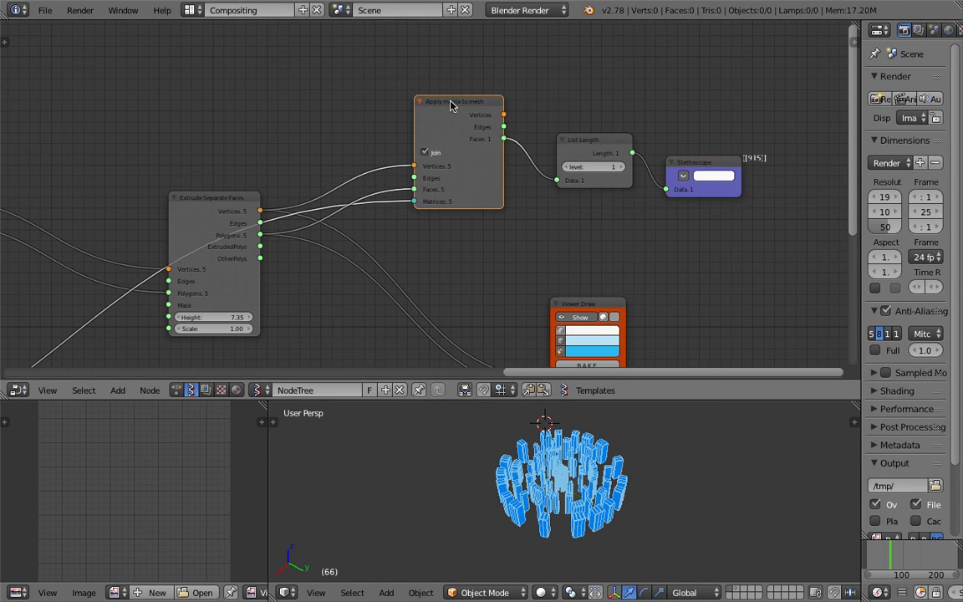
# Set the Count of the Random node feeding ROUND X to 35
pyautogui.scroll(-2, 435, 125)
pyautogui.moveTo(280, 185); pyautogui.dragTo(470, 160, button='middle')
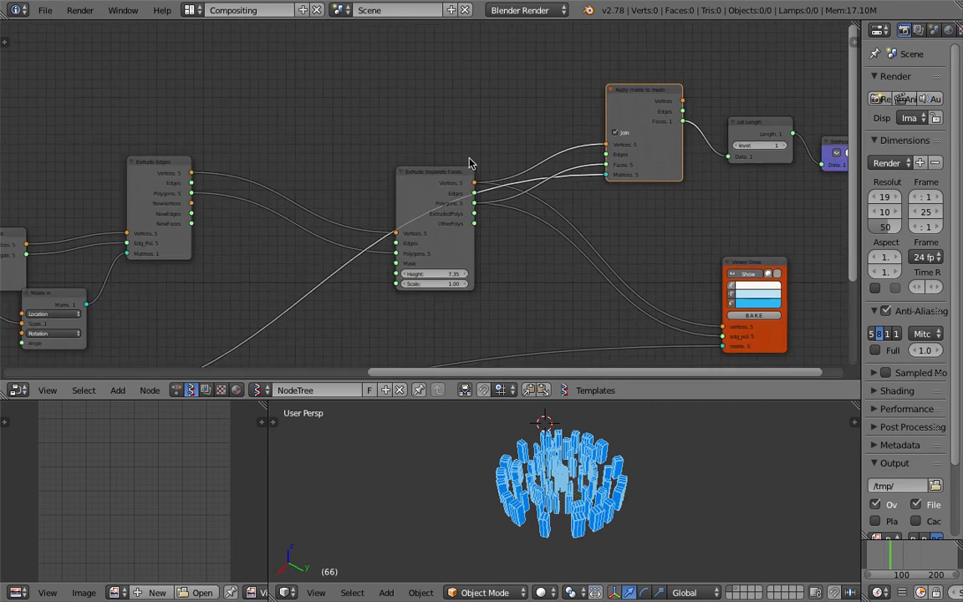
pyautogui.scroll(-4, 451, 165)
pyautogui.moveTo(49, 215); pyautogui.dragTo(392, 146, button='middle')
pyautogui.scroll(3, 239, 206)
pyautogui.scroll(3, 239, 205)
pyautogui.scroll(-2, 318, 148)
pyautogui.moveTo(317, 148); pyautogui.dragTo(291, 148)
pyautogui.moveTo(643, 174); pyautogui.dragTo(449, 88, button='middle')
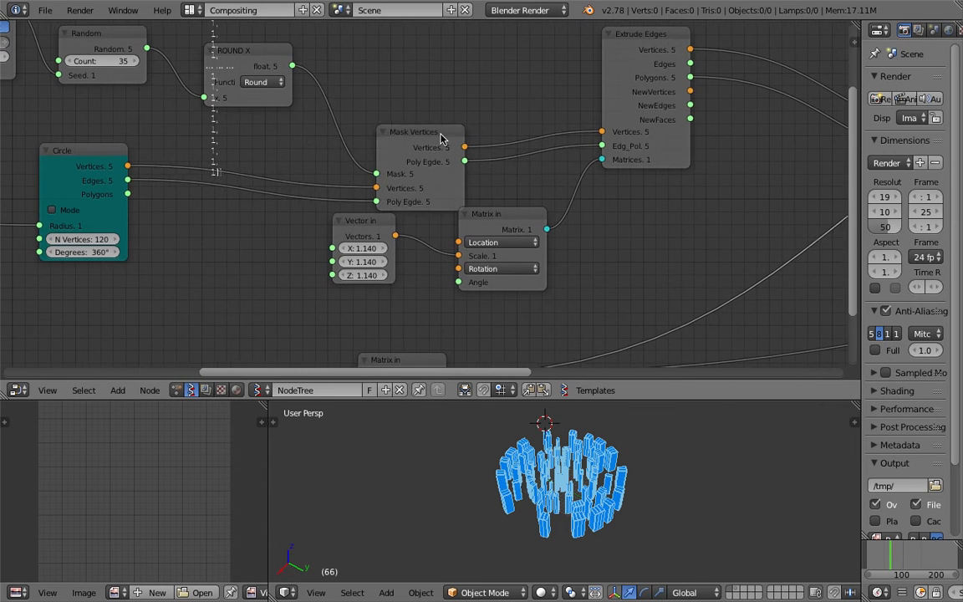
# Move Mask Vertices up and to the right, and raise Apply matrix to mesh slightly
pyautogui.moveTo(443, 136); pyautogui.dragTo(469, 106)
pyautogui.moveTo(458, 89); pyautogui.dragTo(119, 64, button='middle')
pyautogui.scroll(-3, 393, 238)
pyautogui.moveTo(686, 92); pyautogui.dragTo(390, 243, button='middle')
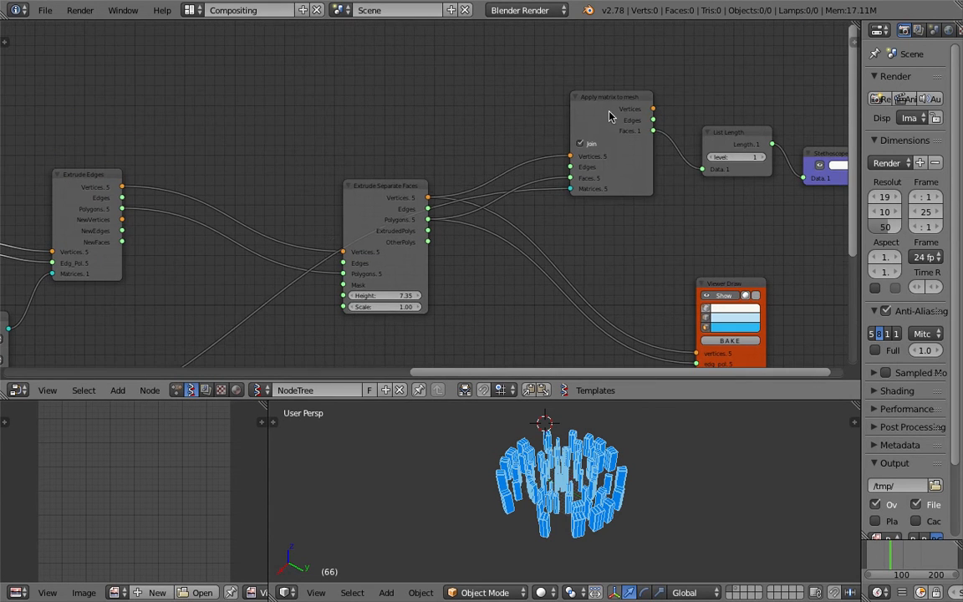
pyautogui.moveTo(608, 115); pyautogui.dragTo(608, 96)
pyautogui.moveTo(625, 120); pyautogui.dragTo(539, 131, button='middle')
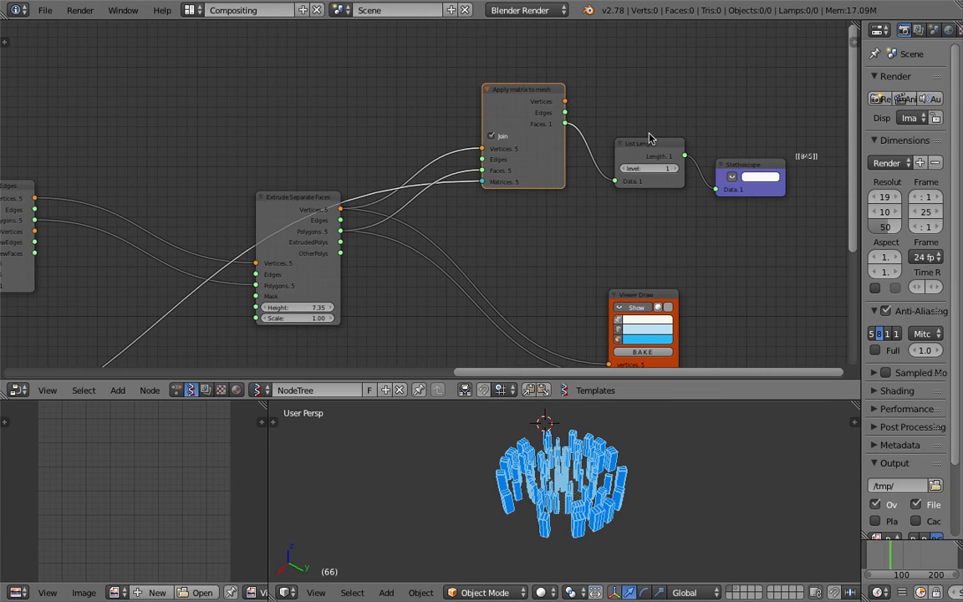
# Delete the Apply matrix to mesh, List Length and Stethoscope nodes and save the file
pyautogui.press('x')
pyautogui.moveTo(627, 148); pyautogui.dragTo(620, 139)
pyautogui.press('x')
pyautogui.click(729, 169)
pyautogui.press('x')
pyautogui.moveTo(396, 223); pyautogui.dragTo(428, 174, button='middle')
pyautogui.hotkey('ctrl', 's')
pyautogui.click(428, 174)
pyautogui.moveTo(233, 248); pyautogui.dragTo(380, 171, button='middle')
pyautogui.hotkey('shift', 'a')
pyautogui.click(297, 189)
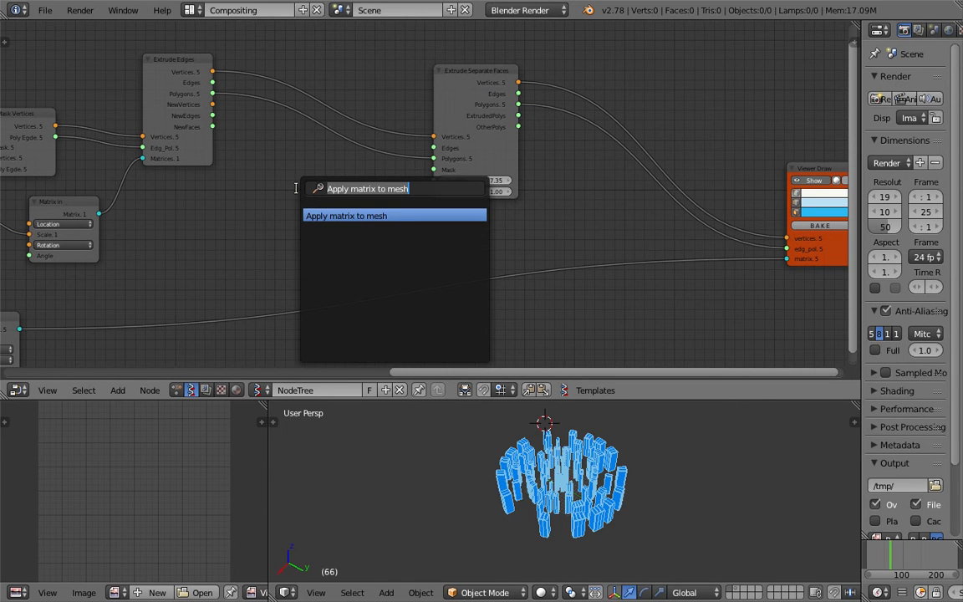
pyautogui.write('random')
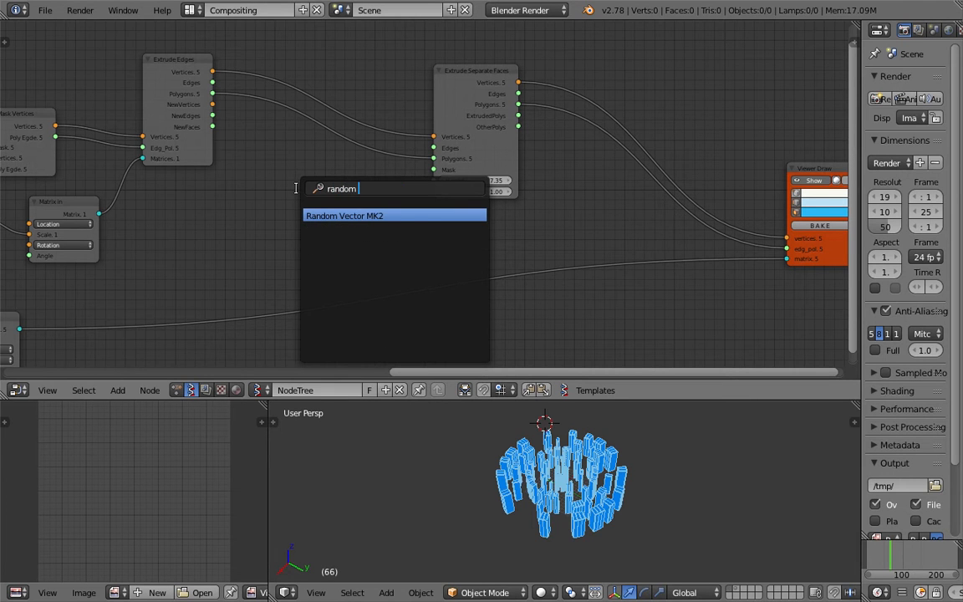
pyautogui.press('Return')
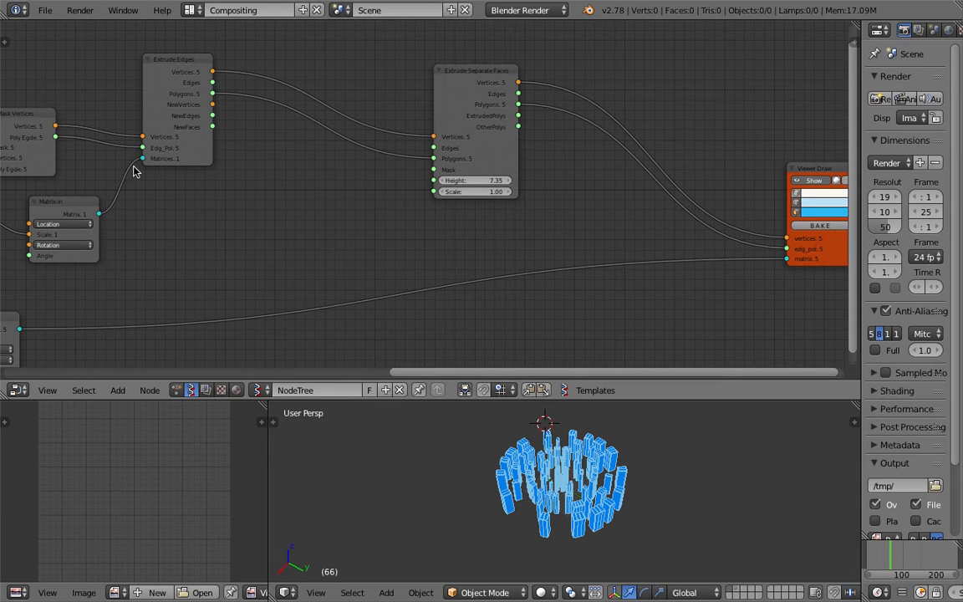
# Add a Random node between Extrude Edges and Extrude Separate Faces
pyautogui.hotkey('shift', 'a')
pyautogui.click(264, 188)
pyautogui.write('random')
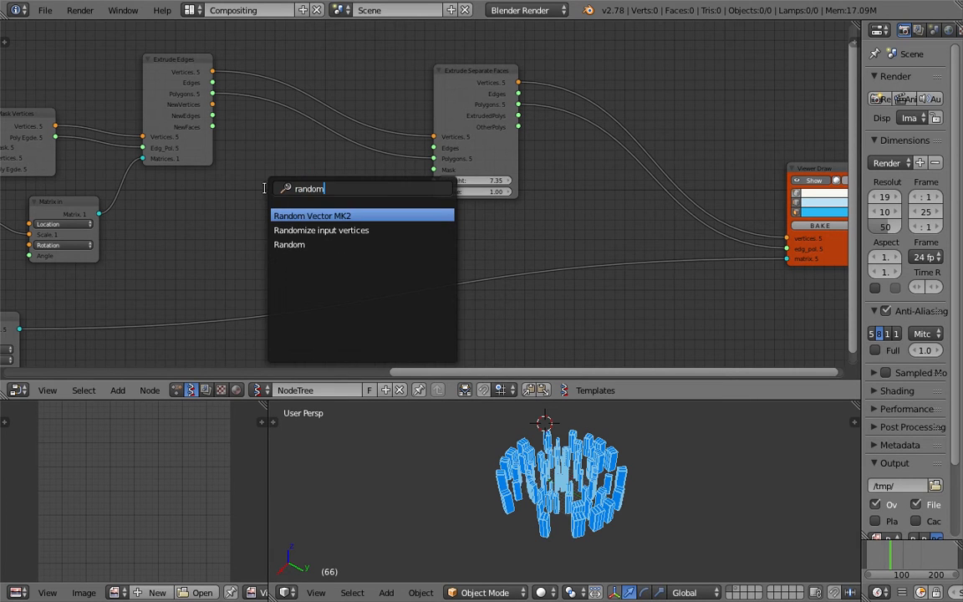
pyautogui.press('Down')
pyautogui.press('Down')
pyautogui.press('Return')
pyautogui.click(274, 185)
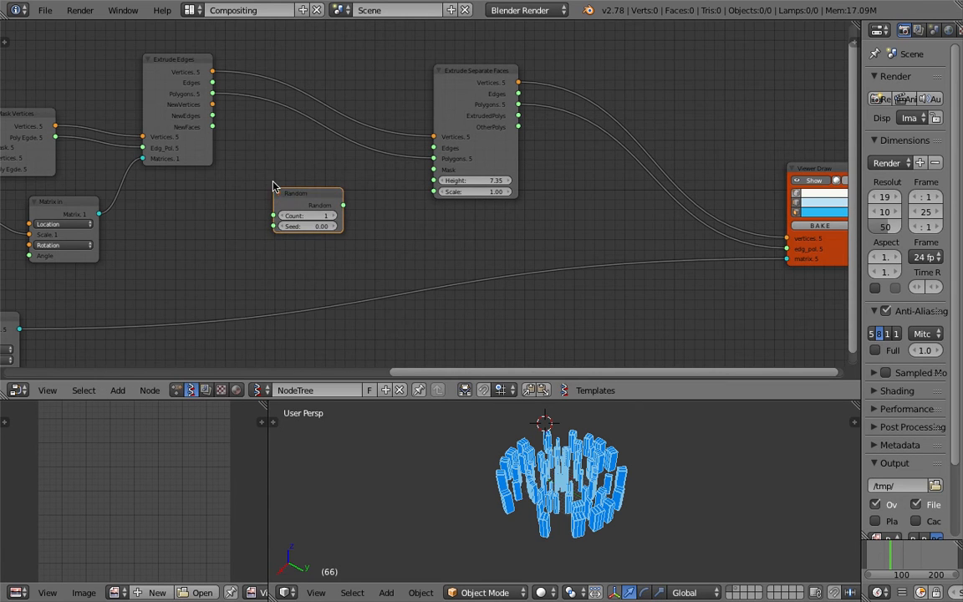
# Connect the new Random node to the Height input of Extrude Separate Faces, with Count 44 and Seed 1.77
pyautogui.scroll(1, 322, 213)
pyautogui.click(326, 214)
pyautogui.moveTo(320, 213); pyautogui.dragTo(435, 178)
pyautogui.moveTo(284, 237); pyautogui.dragTo(385, 244)
pyautogui.scroll(2, 300, 225)
pyautogui.moveTo(577, 502); pyautogui.dragTo(531, 504, button='middle')
pyautogui.scroll(6, 550, 503)
pyautogui.scroll(2, 550, 507)
pyautogui.scroll(3, 545, 495)
pyautogui.moveTo(443, 477); pyautogui.dragTo(523, 501, button='middle')
pyautogui.scroll(4, 575, 517)
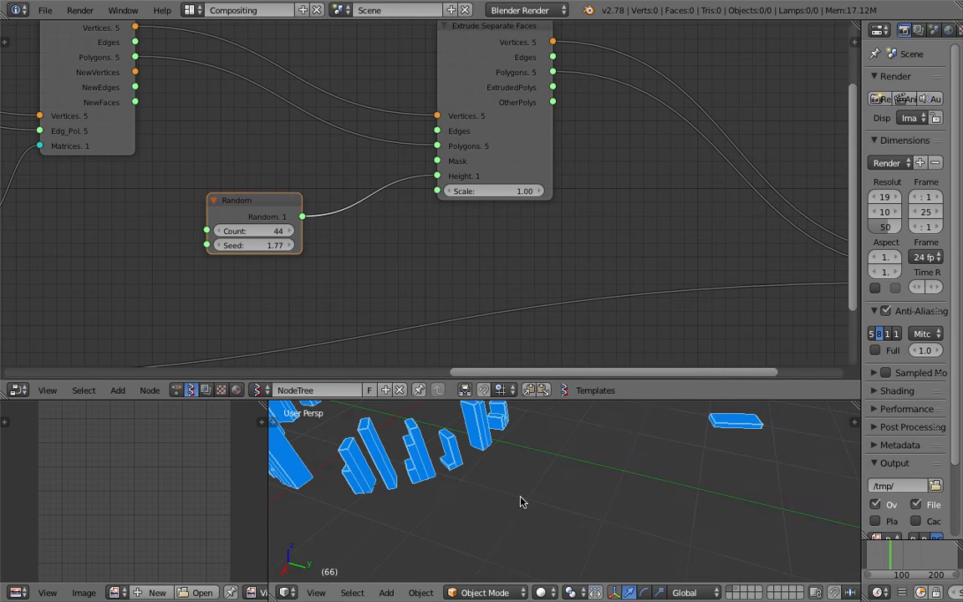
# Set the Seed of the Random node driving Height to 1.86 and move the node closer to Extrude Separate Faces
pyautogui.moveTo(273, 246); pyautogui.dragTo(283, 245)
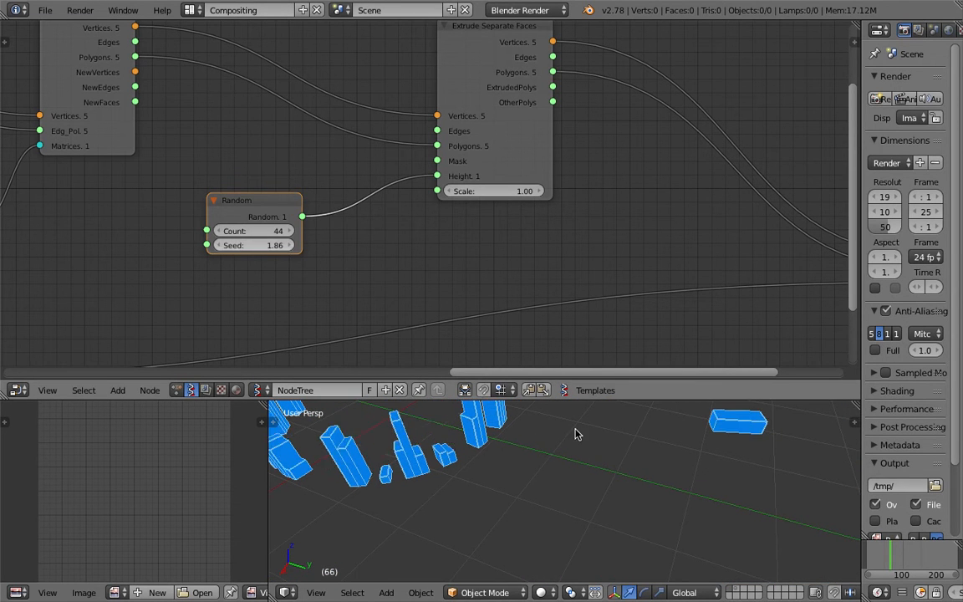
pyautogui.scroll(-5, 583, 502)
pyautogui.moveTo(577, 483); pyautogui.dragTo(604, 501, button='middle')
pyautogui.moveTo(267, 203); pyautogui.dragTo(292, 204)
pyautogui.moveTo(635, 470); pyautogui.dragTo(573, 414, button='middle')
pyautogui.moveTo(602, 462); pyautogui.dragTo(585, 473, button='middle')
pyautogui.moveTo(234, 194); pyautogui.dragTo(365, 170, button='middle')
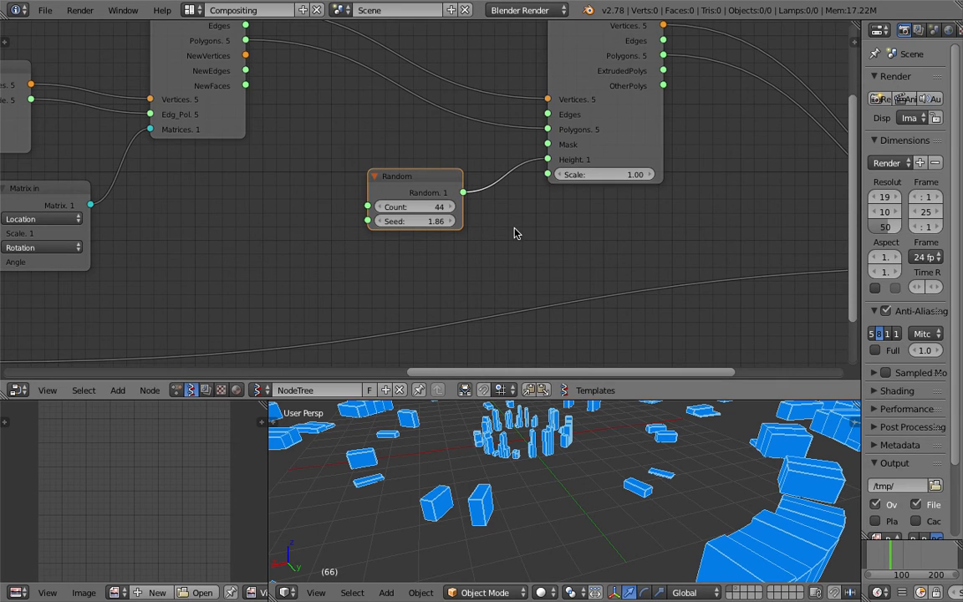
pyautogui.moveTo(385, 181); pyautogui.dragTo(407, 173)
# Add a Map Range node beside the Random node that drives the extrusion height
pyautogui.hotkey('shift', 'a')
pyautogui.click(283, 172)
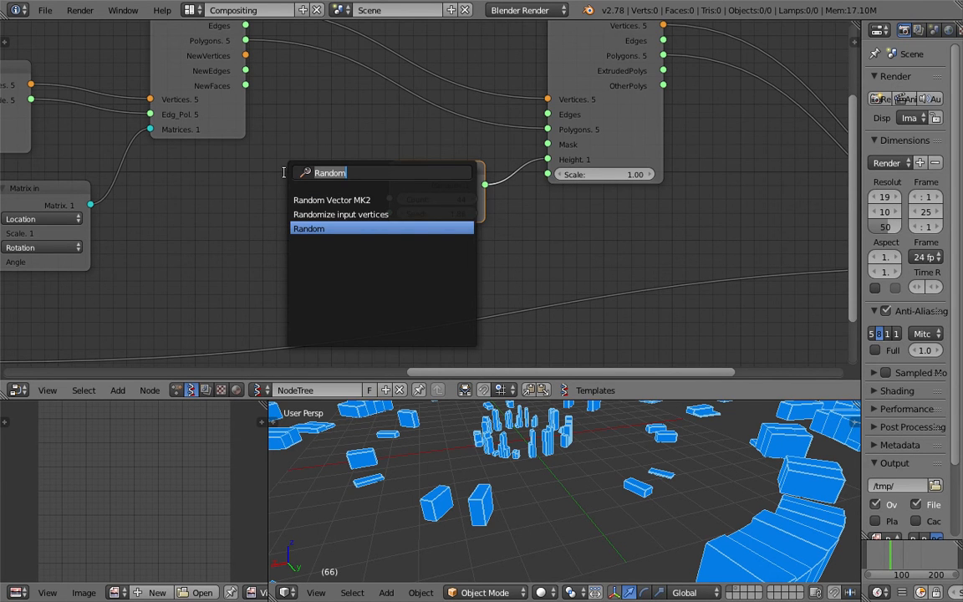
pyautogui.write('map')
pyautogui.press('Return')
pyautogui.click(283, 174)
# Move Random to the left and insert Map Range into its link to the Height input of Extrude Separate Faces
pyautogui.moveTo(449, 178); pyautogui.dragTo(195, 211)
pyautogui.scroll(1, 230, 217)
pyautogui.moveTo(307, 189); pyautogui.dragTo(345, 172)
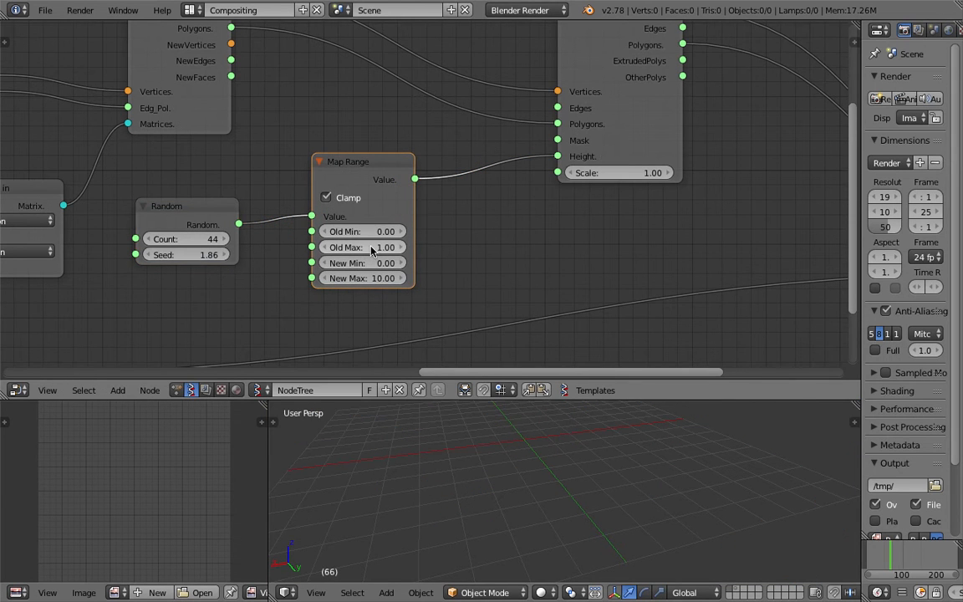
# Set Map Range's New Min to 3.09, and give the Random node a Count of 300 and a Seed of 2.82
pyautogui.scroll(2, 376, 247)
pyautogui.moveTo(389, 260); pyautogui.dragTo(409, 260)
pyautogui.click(185, 233)
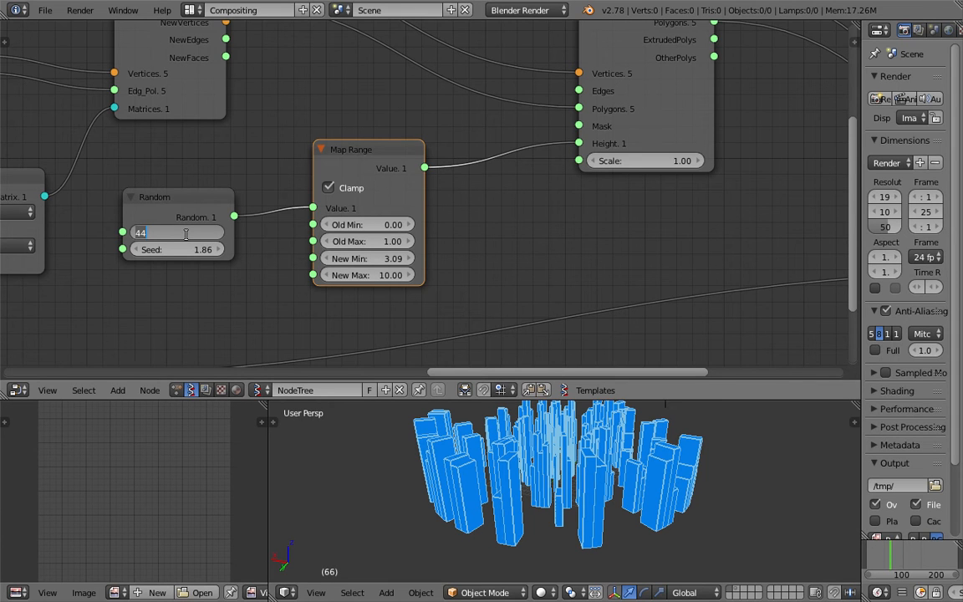
pyautogui.press('Return')
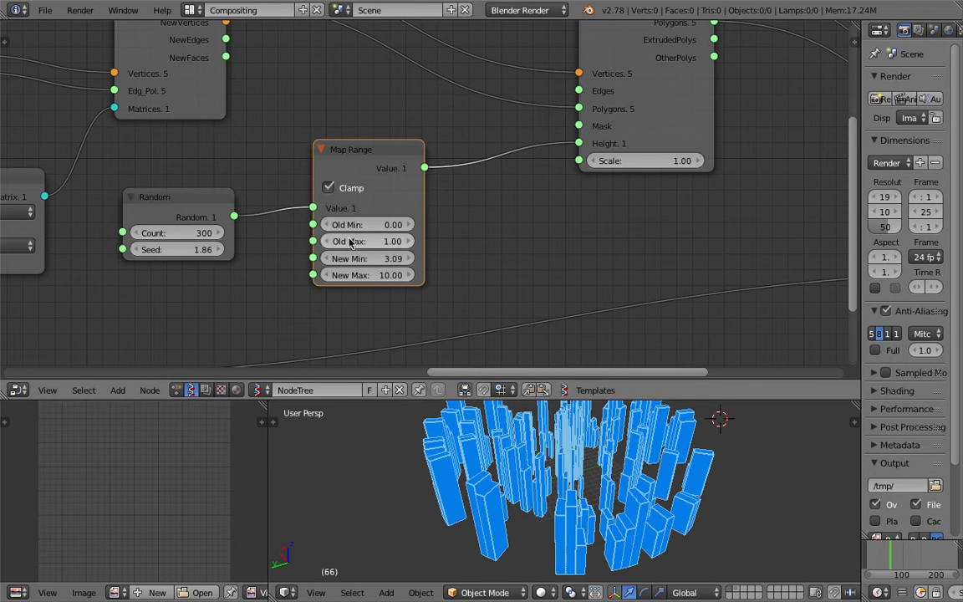
pyautogui.moveTo(200, 249); pyautogui.dragTo(237, 249)
pyautogui.moveTo(654, 471); pyautogui.dragTo(609, 425, button='middle')
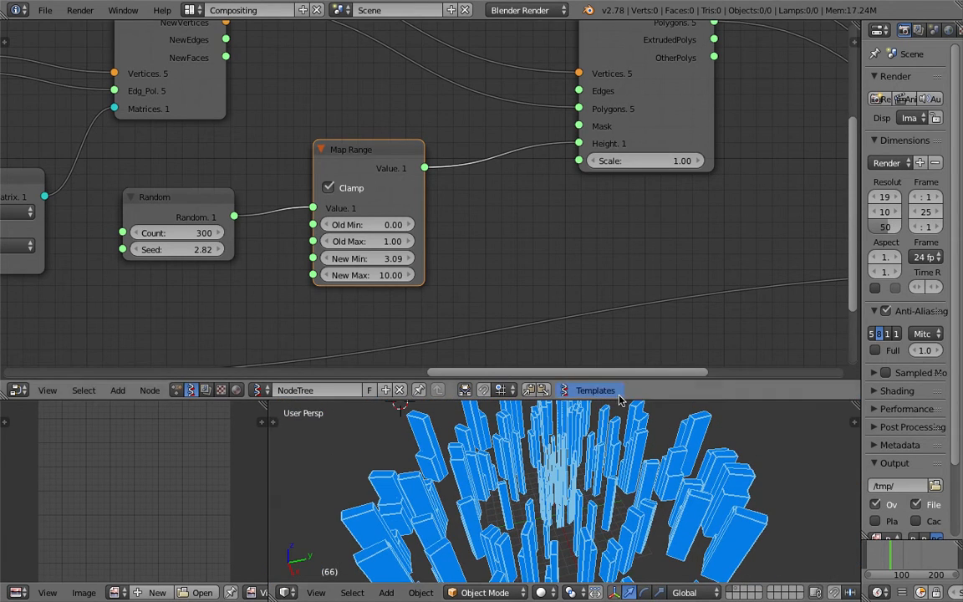
# Enlarge the 3D view to fit the whole building ring and save the file
pyautogui.moveTo(558, 400); pyautogui.dragTo(577, 266)
pyautogui.scroll(-3, 558, 415)
pyautogui.moveTo(558, 416); pyautogui.dragTo(613, 402, button='middle')
pyautogui.hotkey('ctrl', 's')
pyautogui.click(575, 452)
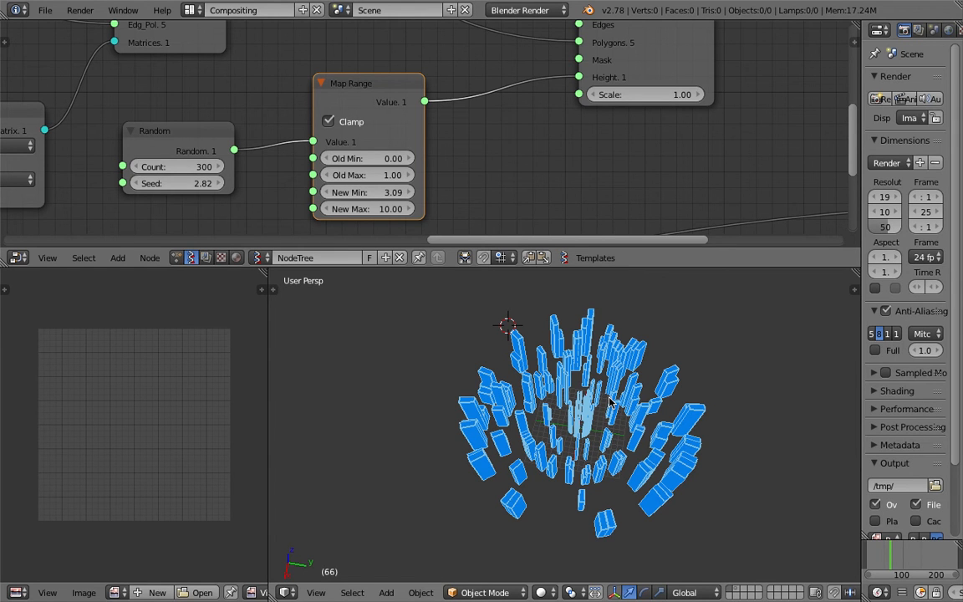
pyautogui.moveTo(610, 402); pyautogui.dragTo(613, 427, button='middle')
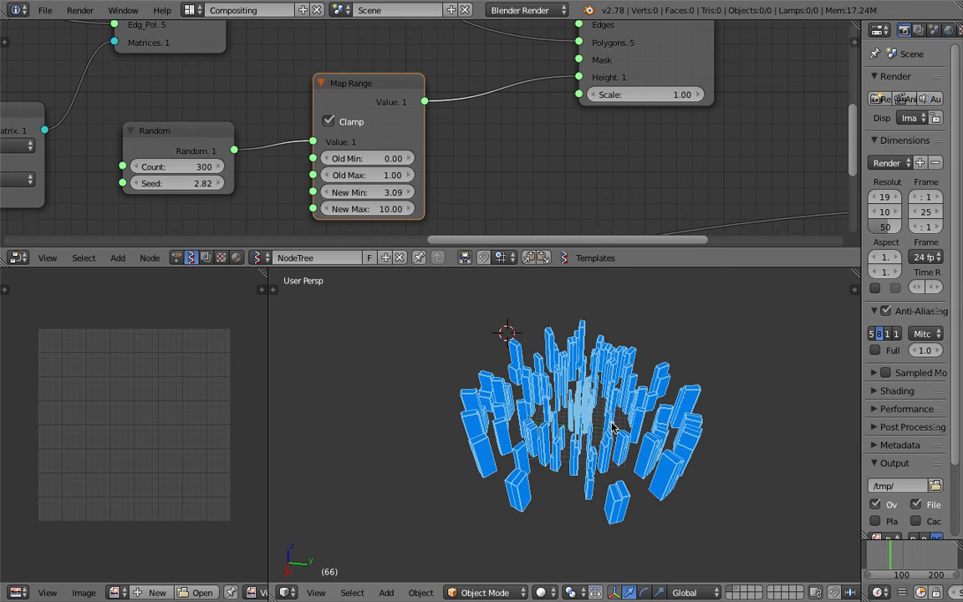
pyautogui.click(637, 427)
pyautogui.moveTo(643, 426); pyautogui.dragTo(651, 423, button='middle')
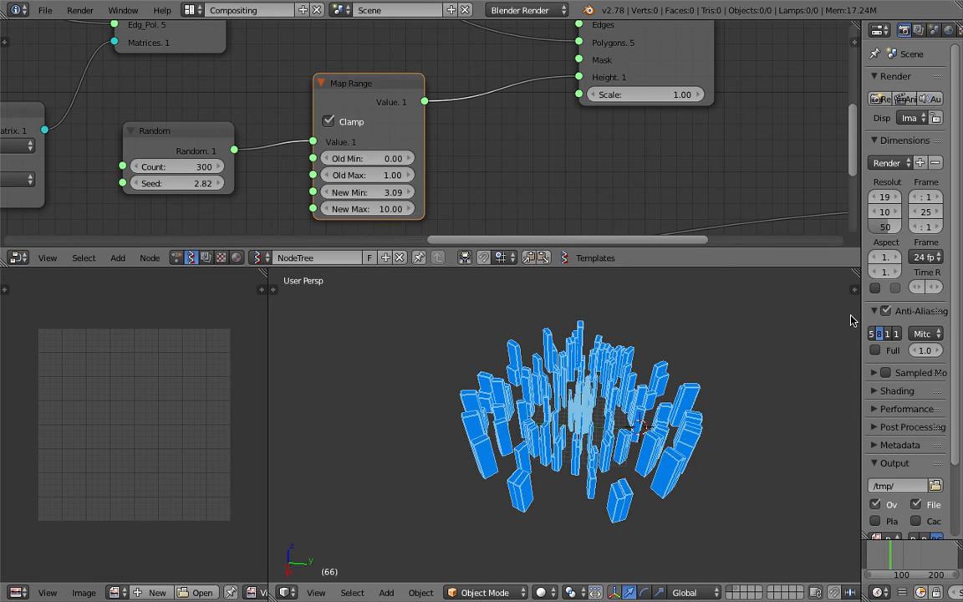
# Widen the properties editor, save the file, and view the buildings from several angles
pyautogui.moveTo(861, 317); pyautogui.dragTo(720, 333)
pyautogui.hotkey('ctrl', 's')
pyautogui.moveTo(556, 409)
pyautogui.mouseDown(button='middle')
pyautogui.moveTo(559, 455)
pyautogui.moveTo(562, 428)
pyautogui.mouseUp(button='middle')
pyautogui.click(559, 455)
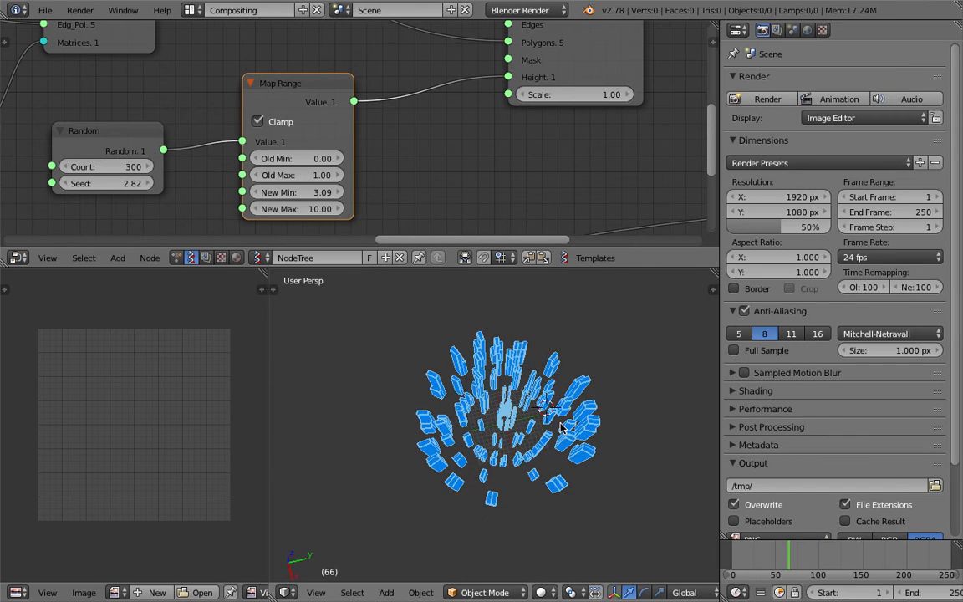
pyautogui.scroll(6, 535, 459)
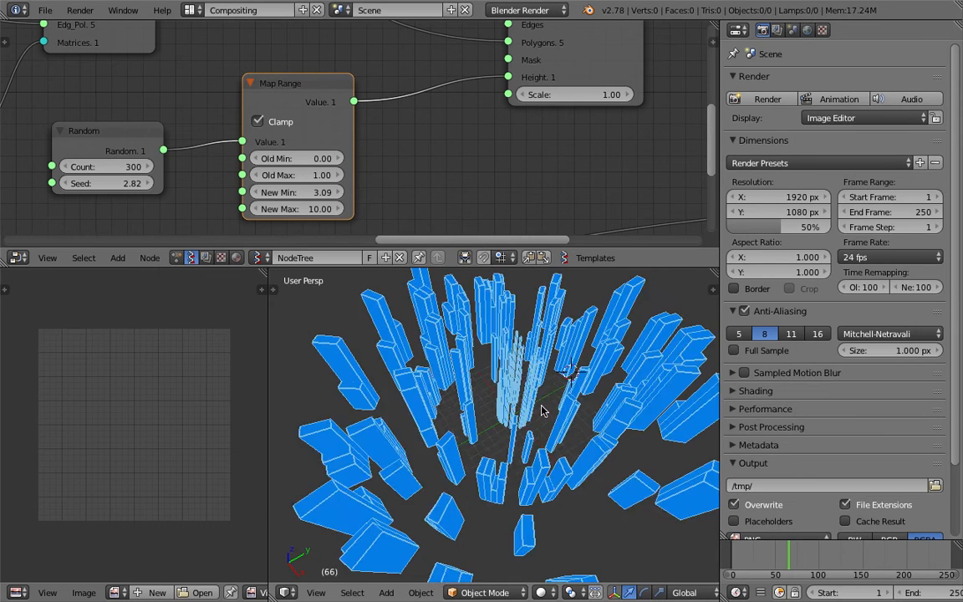
pyautogui.scroll(-4, 513, 410)
pyautogui.moveTo(512, 410); pyautogui.dragTo(506, 381, button='middle')
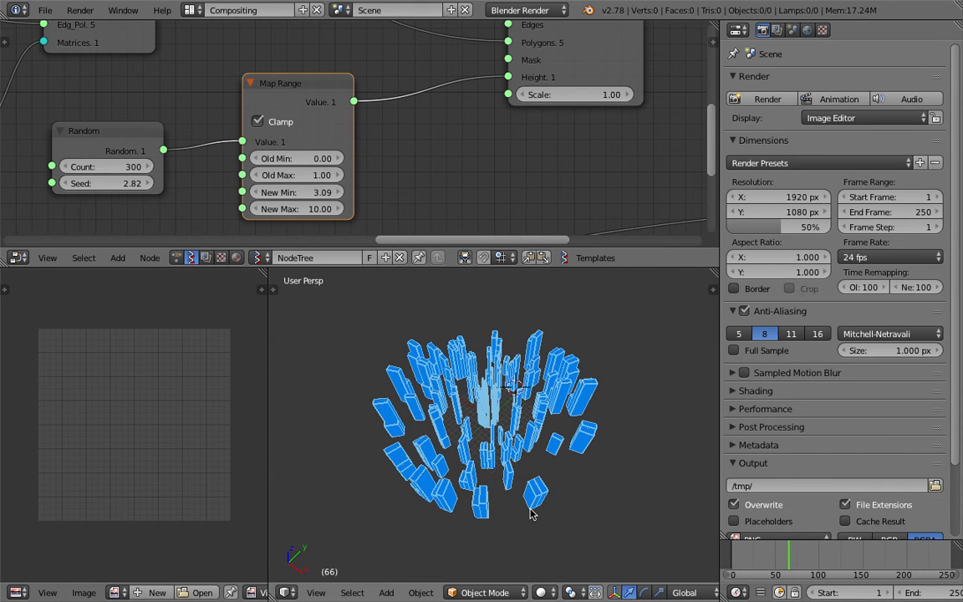
pyautogui.moveTo(506, 429); pyautogui.dragTo(496, 411, button='middle')
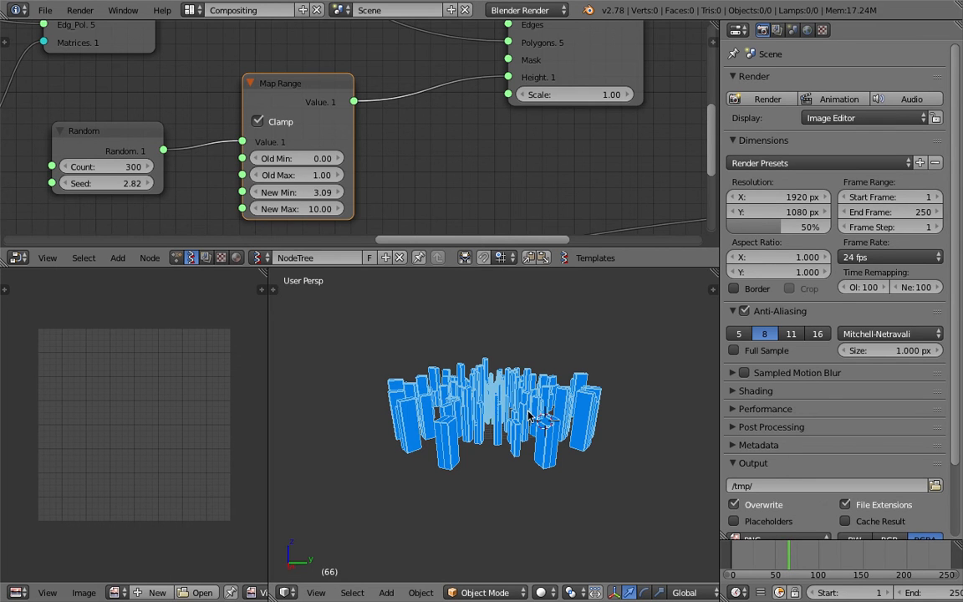
# Delete the Random and Map Range nodes that drive the Height of Extrude Separate Faces
pyautogui.scroll(3, 528, 415)
pyautogui.moveTo(320, 178); pyautogui.dragTo(337, 188, button='middle')
pyautogui.moveTo(338, 187)
pyautogui.mouseDown()
pyautogui.moveTo(358, 187)
pyautogui.moveTo(342, 202)
pyautogui.mouseUp()
pyautogui.moveTo(159, 165); pyautogui.dragTo(159, 174)
pyautogui.moveTo(300, 81); pyautogui.dragTo(306, 130, button='middle')
pyautogui.scroll(-3, 183, 172)
pyautogui.click(196, 168)
pyautogui.click(328, 130)
pyautogui.press('x')
pyautogui.click(201, 173)
pyautogui.press('x')
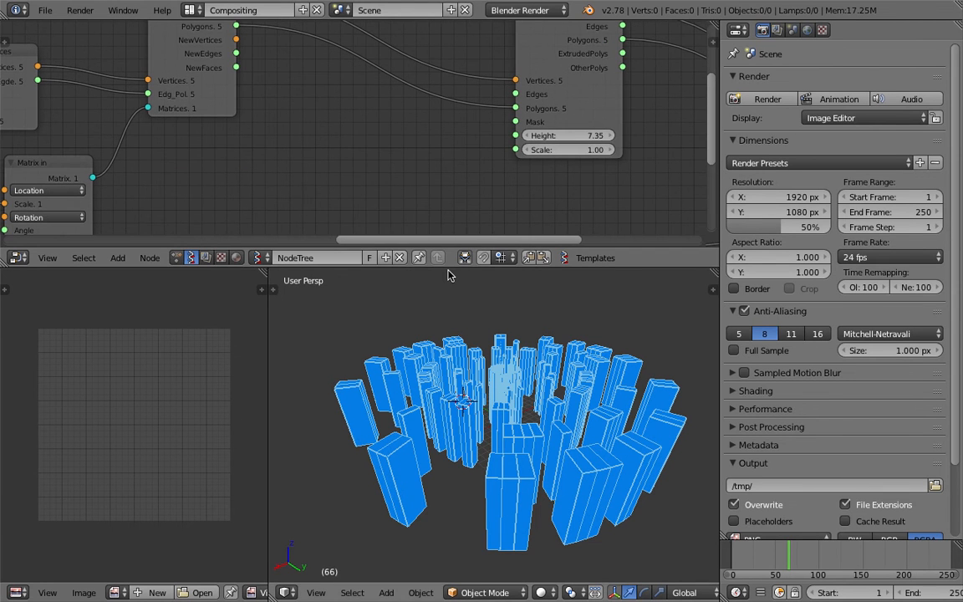
# Make the node editor taller and move Extrude Separate Faces farther from Extrude Edges
pyautogui.moveTo(448, 269); pyautogui.dragTo(446, 350)
pyautogui.moveTo(363, 219); pyautogui.dragTo(364, 207, button='middle')
pyautogui.scroll(-1, 363, 208)
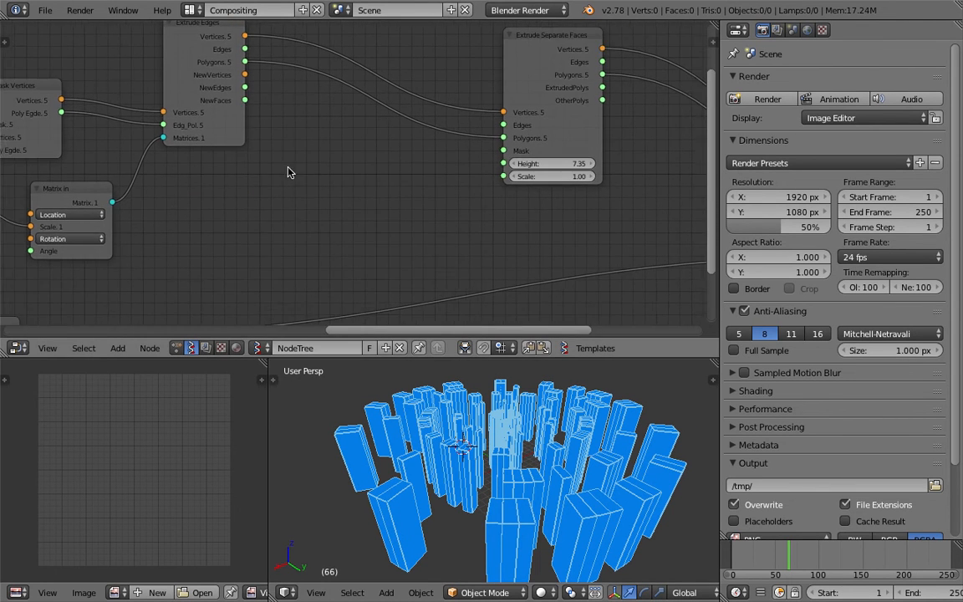
pyautogui.moveTo(289, 173); pyautogui.dragTo(248, 229, button='middle')
pyautogui.scroll(-2, 410, 167)
pyautogui.moveTo(410, 168); pyautogui.dragTo(240, 175, button='middle')
pyautogui.moveTo(323, 117); pyautogui.dragTo(392, 105)
pyautogui.moveTo(209, 171); pyautogui.dragTo(304, 139, button='middle')
# Add a Vector Noise node between Extrude Edges and Extrude Separate Faces
pyautogui.hotkey('shift', 'a')
pyautogui.press('s')
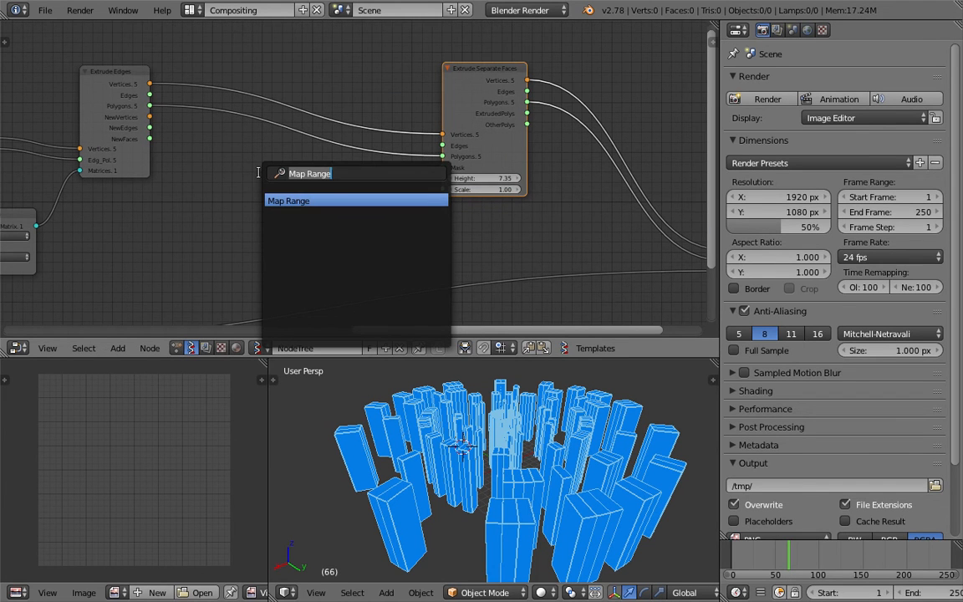
pyautogui.write('vector o')
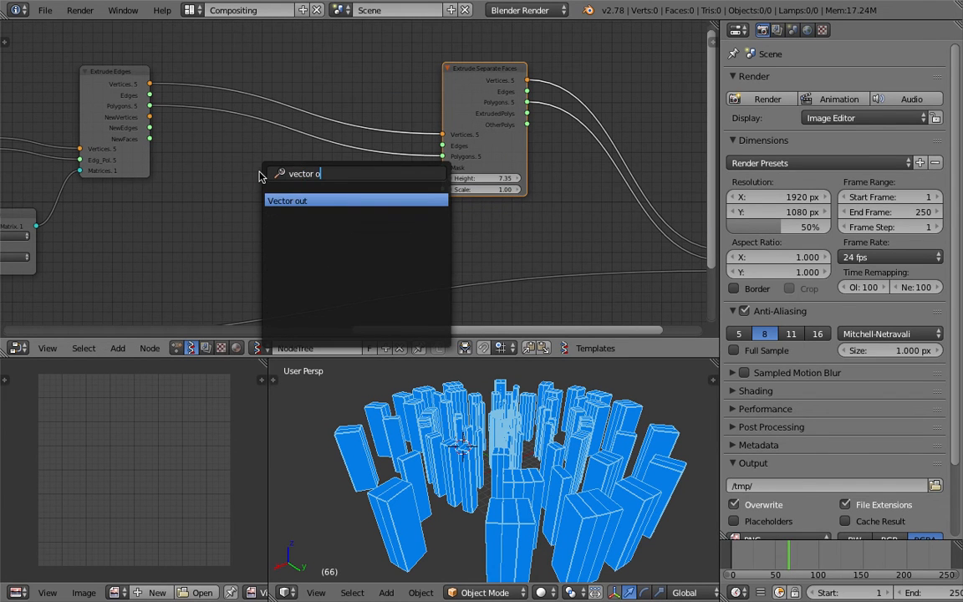
pyautogui.press('Return')
pyautogui.hotkey('shift', 'a')
pyautogui.write('svector no')
pyautogui.press('Return')
pyautogui.click(261, 178)
# Save the file, connect Extrude Edges' Vertices output to Vector Noise, and move Vector Noise closer to Extrude Edges
pyautogui.scroll(3, 262, 178)
pyautogui.moveTo(262, 178); pyautogui.dragTo(277, 161, button='middle')
pyautogui.moveTo(499, 425); pyautogui.dragTo(500, 457, button='middle')
pyautogui.hotkey('ctrl', 's')
pyautogui.click(501, 457)
pyautogui.moveTo(183, 115); pyautogui.dragTo(245, 158, button='middle')
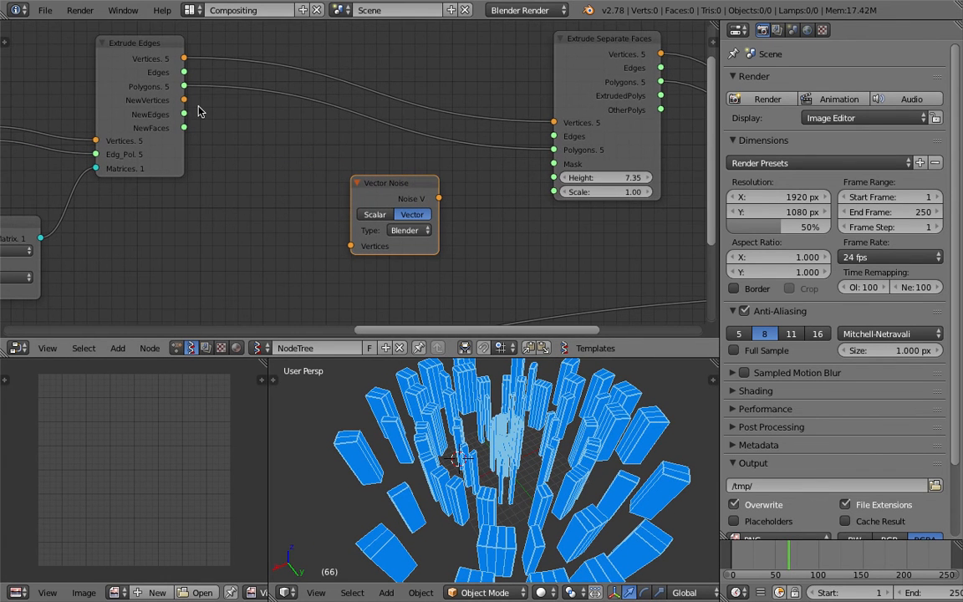
pyautogui.moveTo(186, 87); pyautogui.dragTo(251, 142)
pyautogui.moveTo(185, 61); pyautogui.dragTo(354, 247)
pyautogui.press('g')
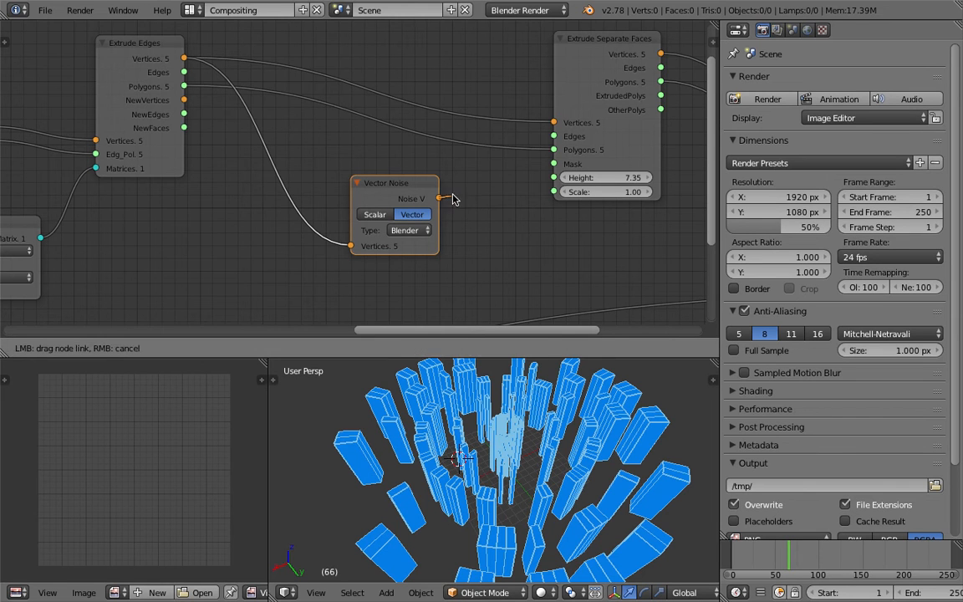
pyautogui.click(310, 188)
# Add a Map Range node beside Vector Noise and connect the Noise V output to its Value input
pyautogui.press('space')
pyautogui.write('map')
pyautogui.press('Return')
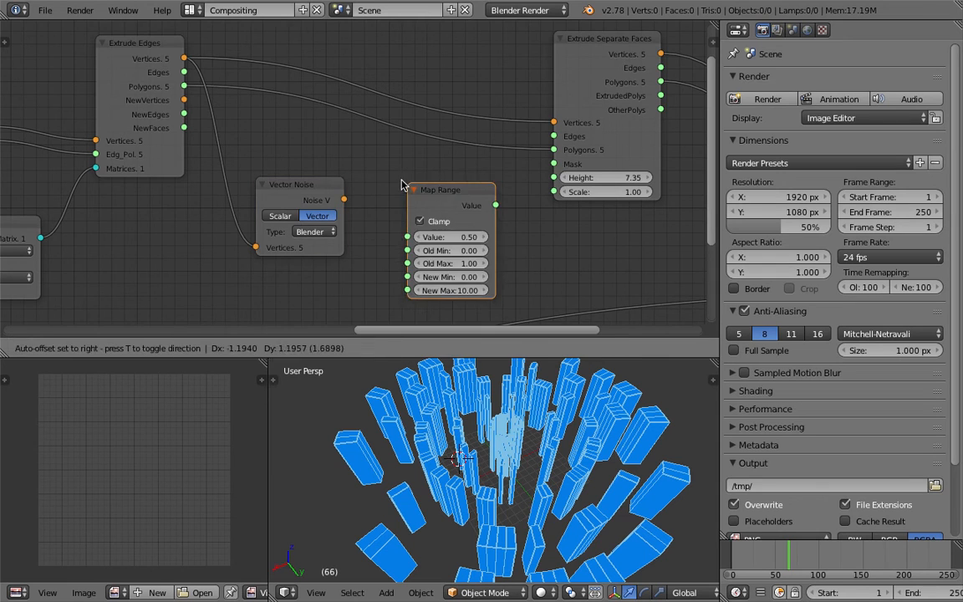
pyautogui.click(408, 188)
pyautogui.moveTo(344, 200); pyautogui.dragTo(430, 242)
# Set Map Range's Old Min to -1 and New Min to 1
pyautogui.click(441, 247)
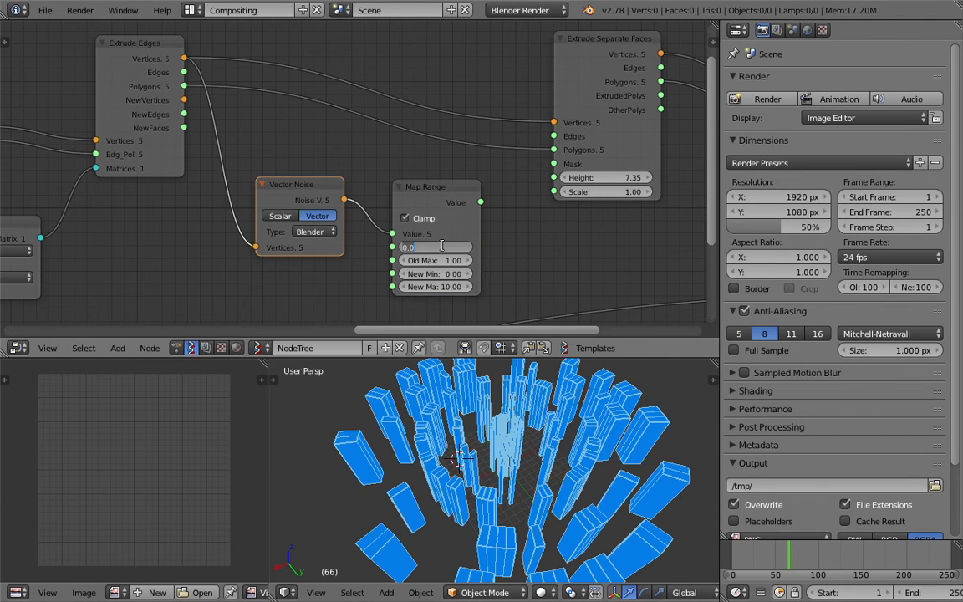
pyautogui.write('-1')
pyautogui.press('Tab')
pyautogui.press('Tab')
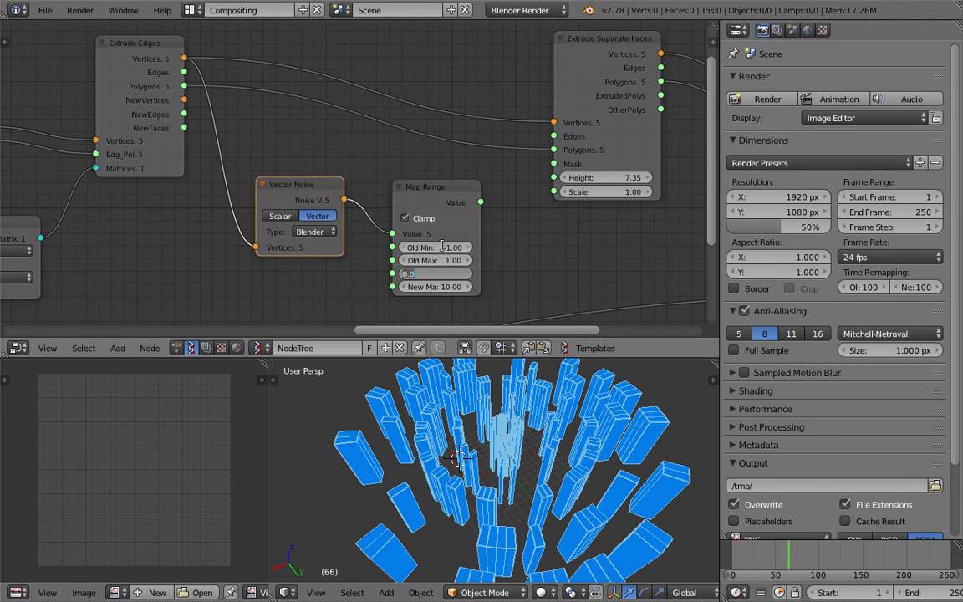
pyautogui.write('1')
pyautogui.press('Return')
# Connect Map Range's Value output to the Height input of Extrude Separate Faces and set Old Min to 0
pyautogui.moveTo(481, 202); pyautogui.dragTo(553, 177)
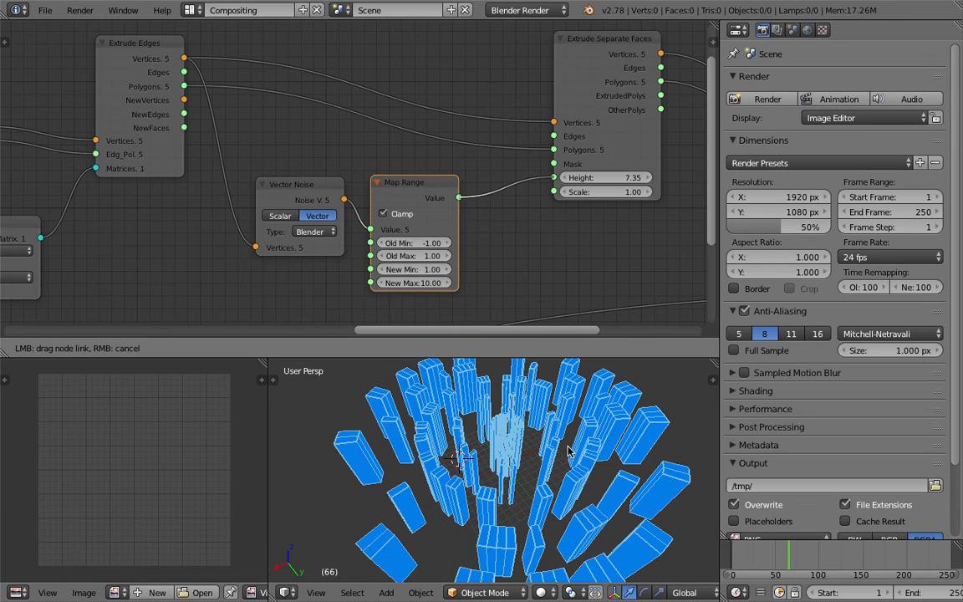
pyautogui.click(426, 243)
pyautogui.write('0')
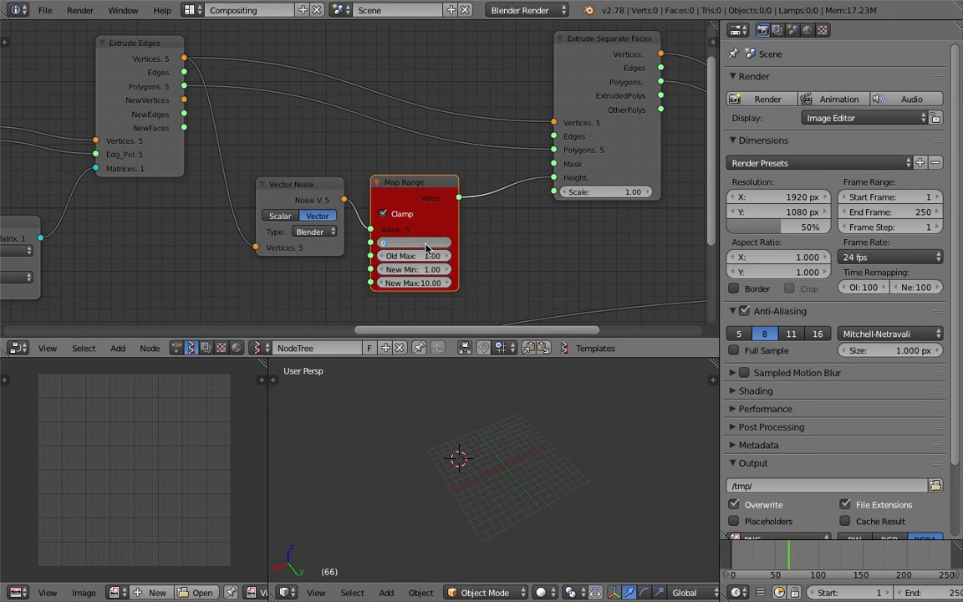
pyautogui.press('Return')
pyautogui.moveTo(539, 463); pyautogui.dragTo(499, 459, button='middle')
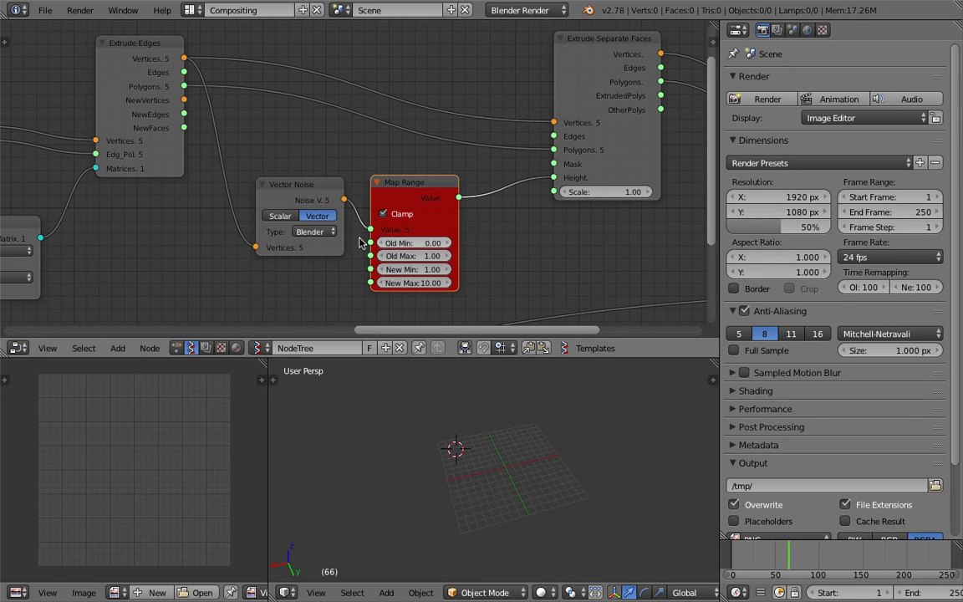
# Move Vector Noise slightly away from Map Range and save the file
pyautogui.moveTo(290, 241); pyautogui.dragTo(278, 233)
pyautogui.scroll(-1, 289, 222)
pyautogui.hotkey('ctrl', 's')
pyautogui.click(322, 246)
pyautogui.moveTo(323, 247); pyautogui.dragTo(355, 234, button='middle')
pyautogui.scroll(-2, 483, 438)
pyautogui.moveTo(483, 439); pyautogui.dragTo(450, 436, button='middle')
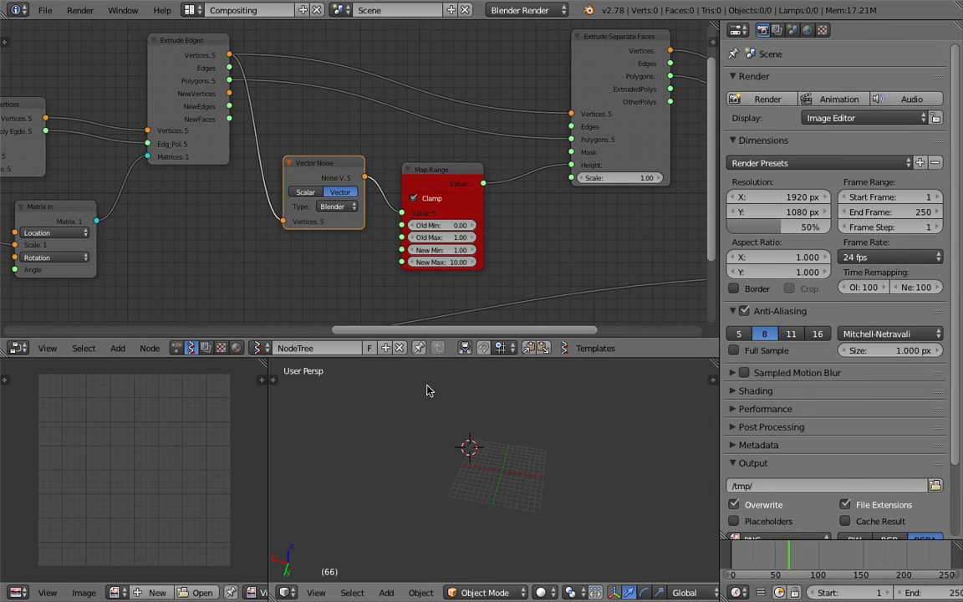
# Widen the node editor and cut the link between Extrude Edges' Vertices output and Vector Noise
pyautogui.click(342, 207)
pyautogui.click(342, 207)
pyautogui.moveTo(261, 251); pyautogui.dragTo(277, 251, button='middle')
pyautogui.moveTo(720, 230); pyautogui.dragTo(798, 233)
pyautogui.scroll(-3, 608, 268)
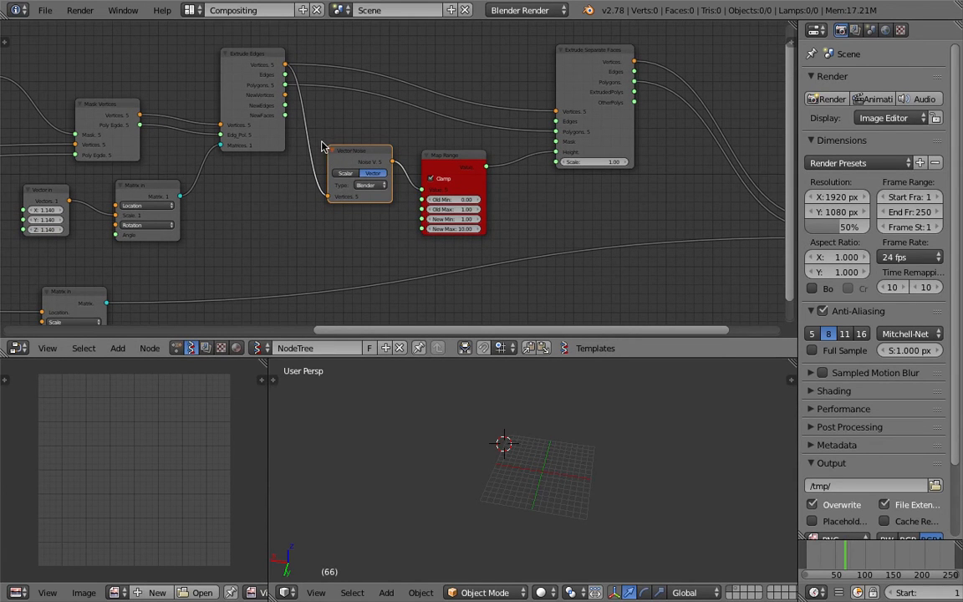
pyautogui.keyDown('ctrl'); pyautogui.moveTo(315, 140); pyautogui.dragTo(304, 147, button='right'); pyautogui.keyUp('ctrl')
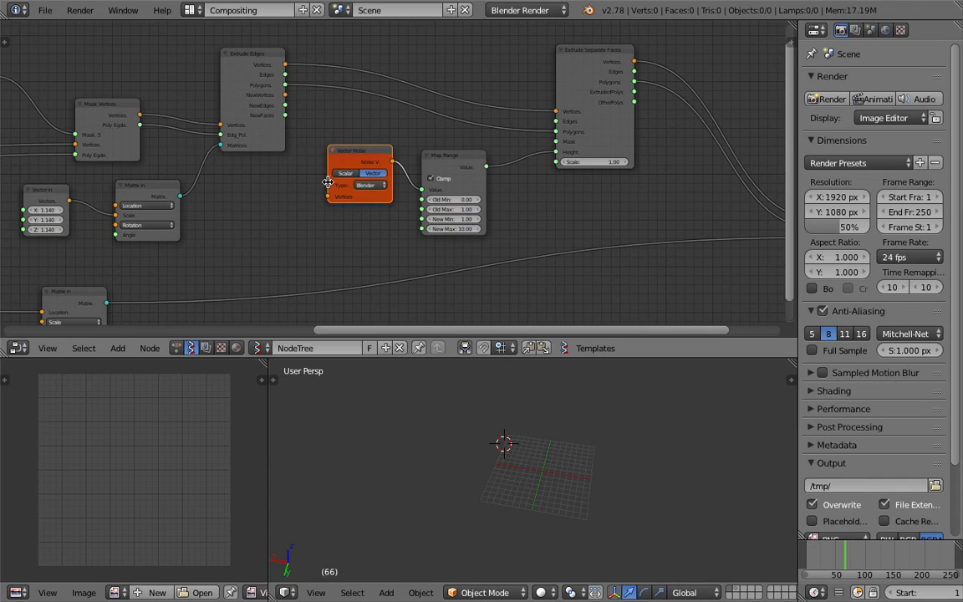
# Save the file and add a Centers polygons 3 node above Extrude Separate Faces
pyautogui.moveTo(327, 157); pyautogui.dragTo(308, 155, button='middle')
pyautogui.scroll(-3, 347, 180)
pyautogui.moveTo(361, 177); pyautogui.dragTo(325, 234, button='middle')
pyautogui.hotkey('ctrl', 's')
pyautogui.click(352, 191)
pyautogui.hotkey('shift', 'a')
pyautogui.write('scenter')
pyautogui.press('Down')
pyautogui.press('Return')
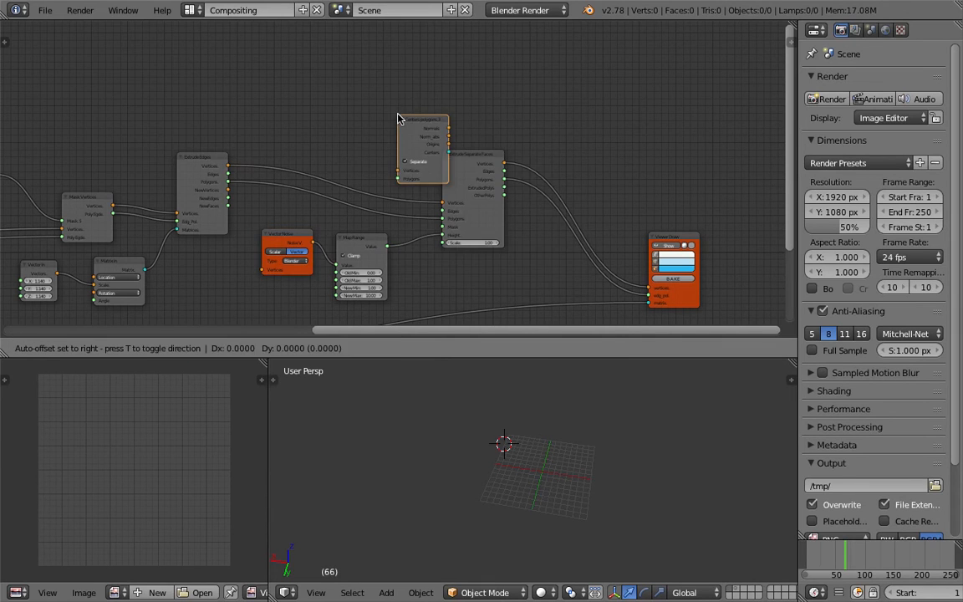
pyautogui.click(379, 75)
pyautogui.scroll(2, 387, 82)
pyautogui.scroll(2, 387, 82)
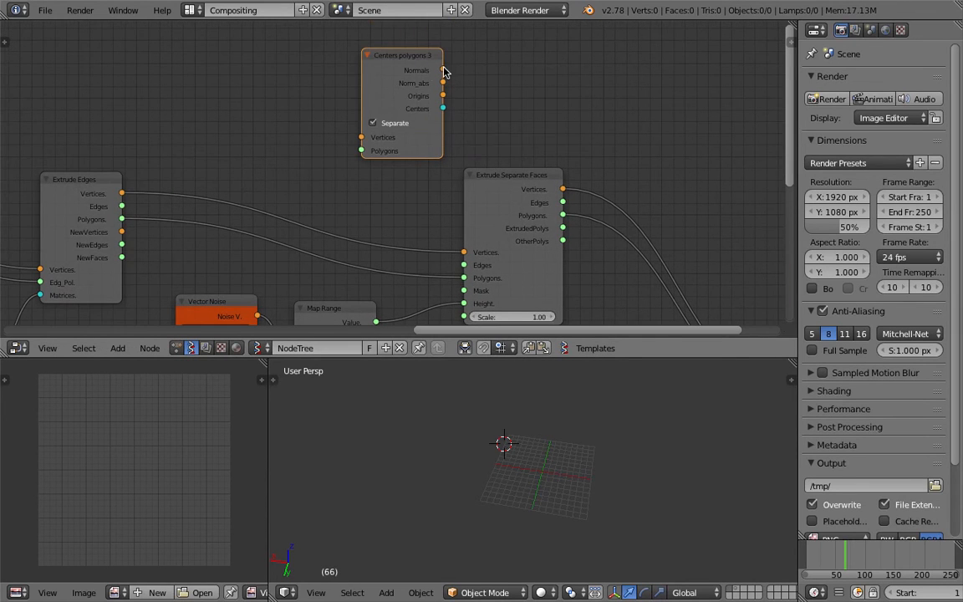
# Move the Centers polygons node to the right of Extrude Separate Faces and save the file
pyautogui.moveTo(444, 125); pyautogui.dragTo(723, 114)
pyautogui.hotkey('ctrl', 's')
pyautogui.click(456, 126)
pyautogui.scroll(-2, 352, 146)
pyautogui.moveTo(545, 120); pyautogui.dragTo(427, 146, button='middle')
pyautogui.scroll(-3, 427, 145)
# Make the node editor taller and add an Apply matrix to mesh node above Extrude Separate Faces
pyautogui.moveTo(537, 359); pyautogui.dragTo(531, 463)
pyautogui.moveTo(317, 191); pyautogui.dragTo(380, 134, button='middle')
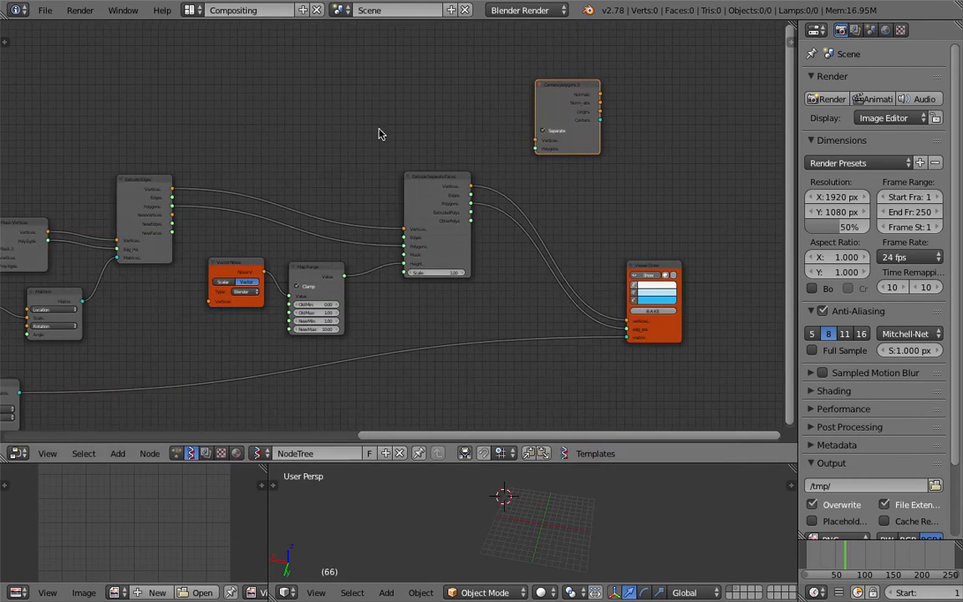
pyautogui.press('space')
pyautogui.write('appl')
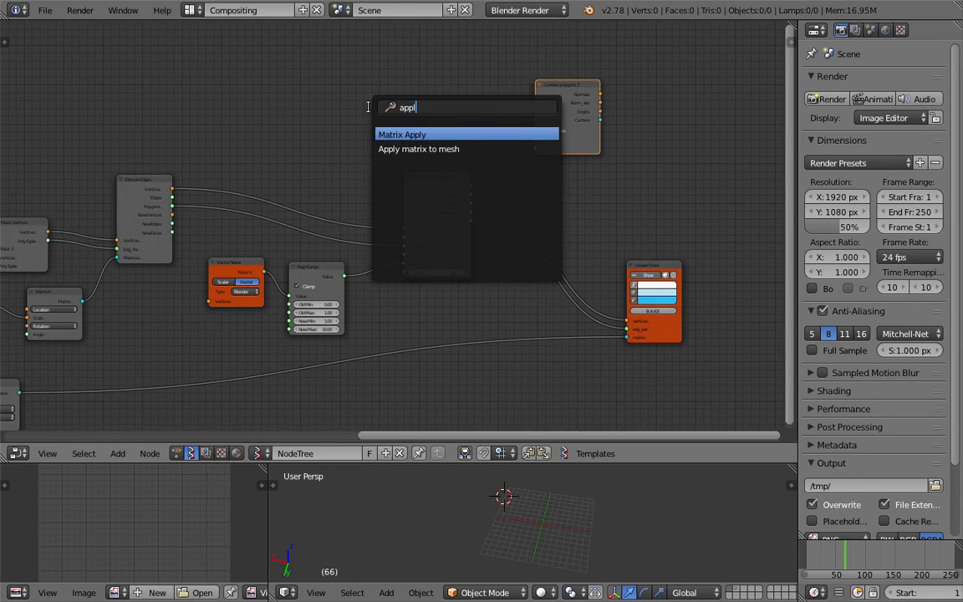
pyautogui.press('Down')
pyautogui.press('Return')
pyautogui.click(351, 60)
pyautogui.scroll(1, 252, 135)
pyautogui.moveTo(262, 135); pyautogui.dragTo(288, 139, button='middle')
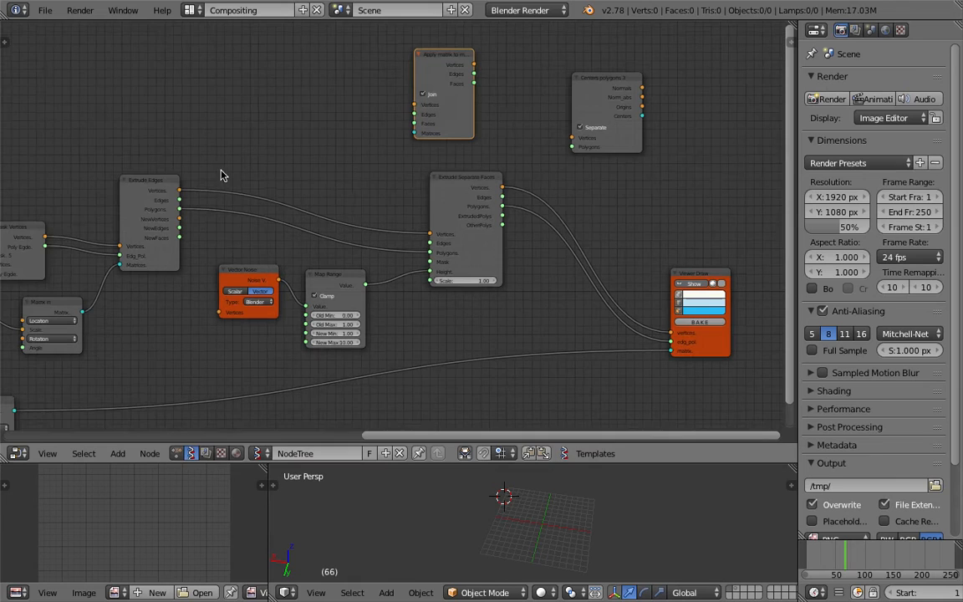
# Connect Extrude Edges' Vertices and Polygons outputs to the Vertices and Faces inputs of Apply matrix to mesh
pyautogui.moveTo(180, 190); pyautogui.dragTo(414, 100)
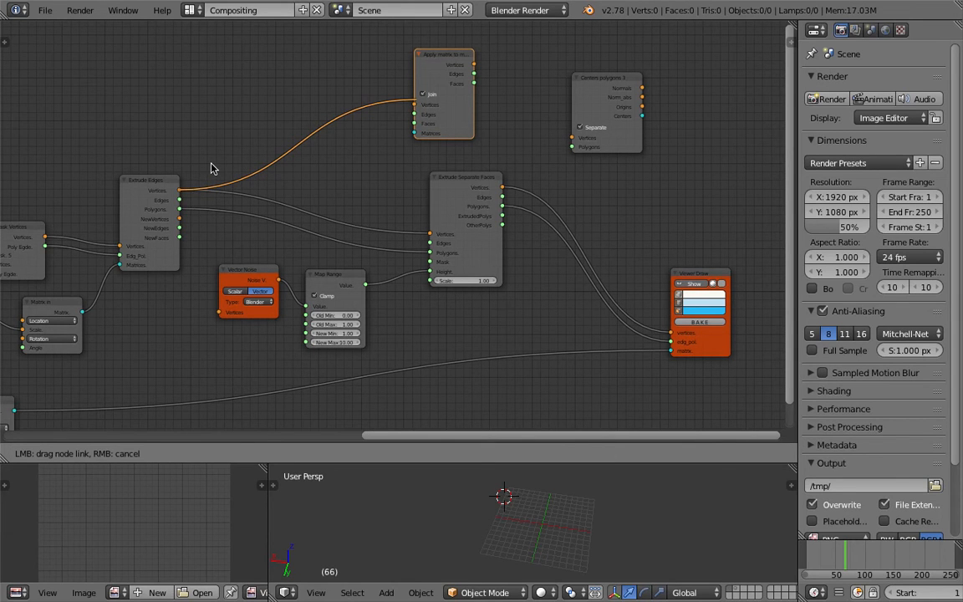
pyautogui.click(467, 186)
pyautogui.moveTo(211, 169); pyautogui.dragTo(414, 104)
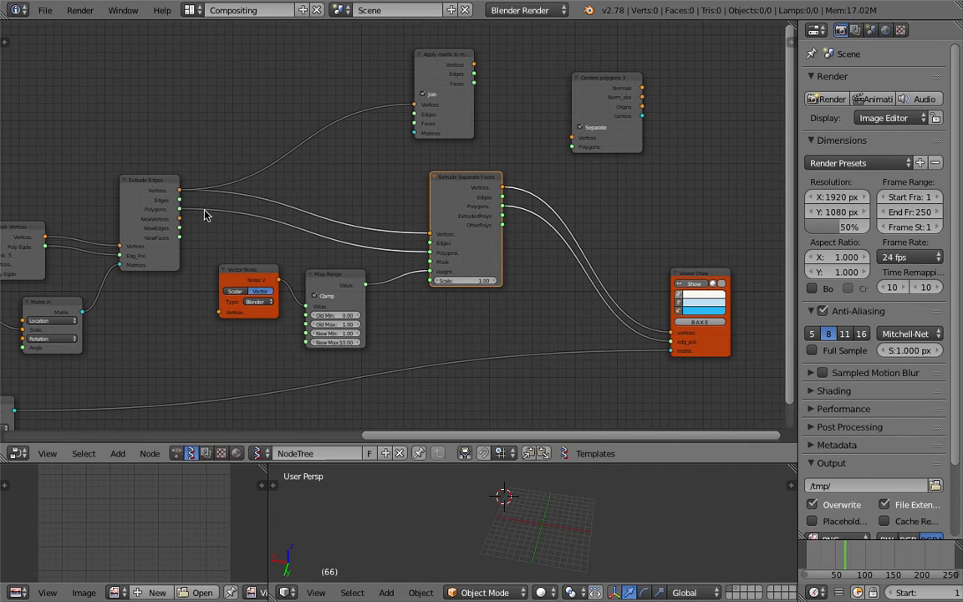
pyautogui.moveTo(181, 209); pyautogui.dragTo(414, 123)
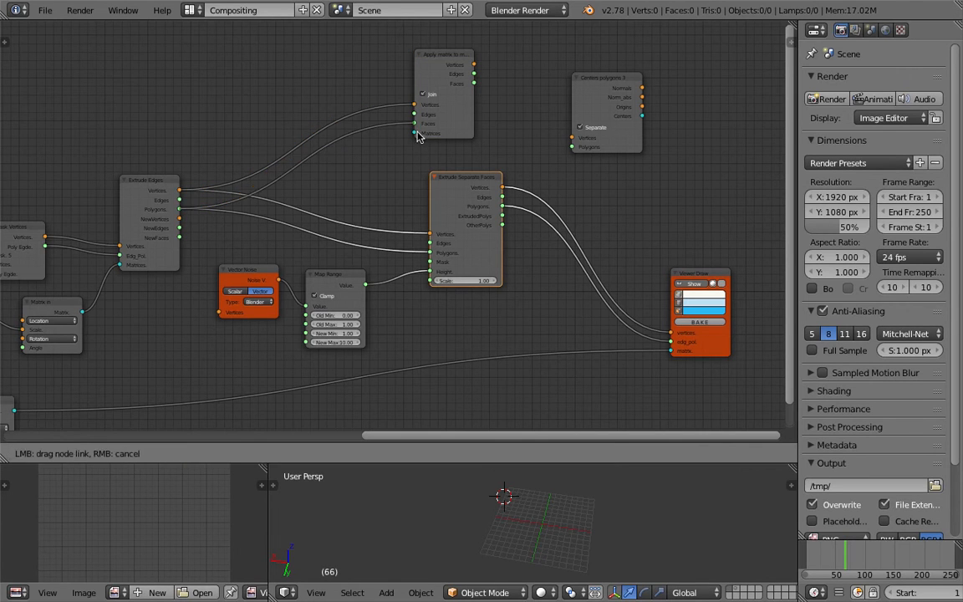
# Feed the lower Matrix in node into Apply matrix to mesh's Matrices, and link its Vertices and Faces outputs to Centers polygons' Vertices and Polygons
pyautogui.scroll(-5, 180, 314)
pyautogui.moveTo(179, 314); pyautogui.dragTo(283, 254, button='middle')
pyautogui.moveTo(237, 289); pyautogui.dragTo(508, 101)
pyautogui.scroll(3, 385, 123)
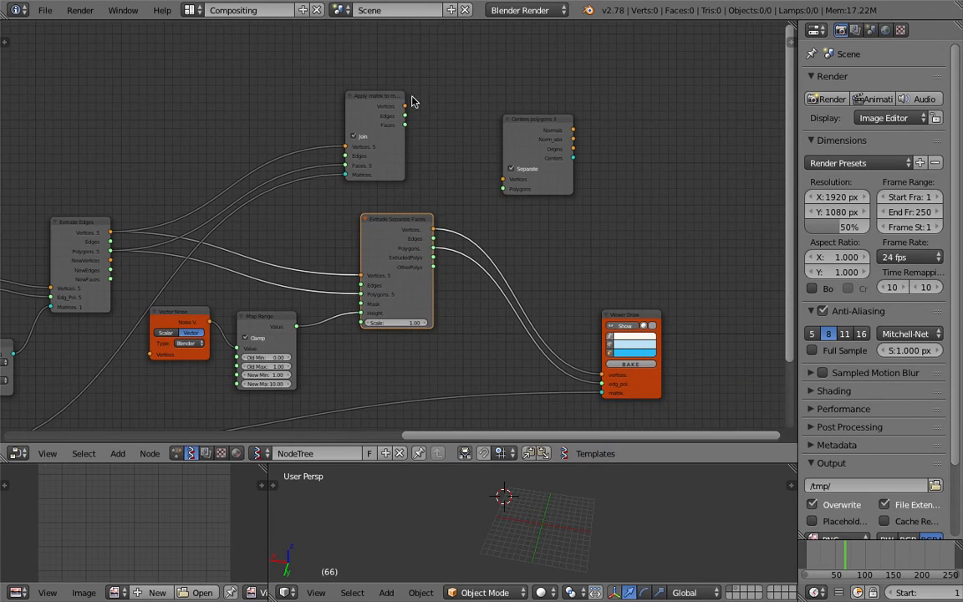
pyautogui.moveTo(406, 106); pyautogui.dragTo(503, 179)
pyautogui.moveTo(406, 124); pyautogui.dragTo(503, 189)
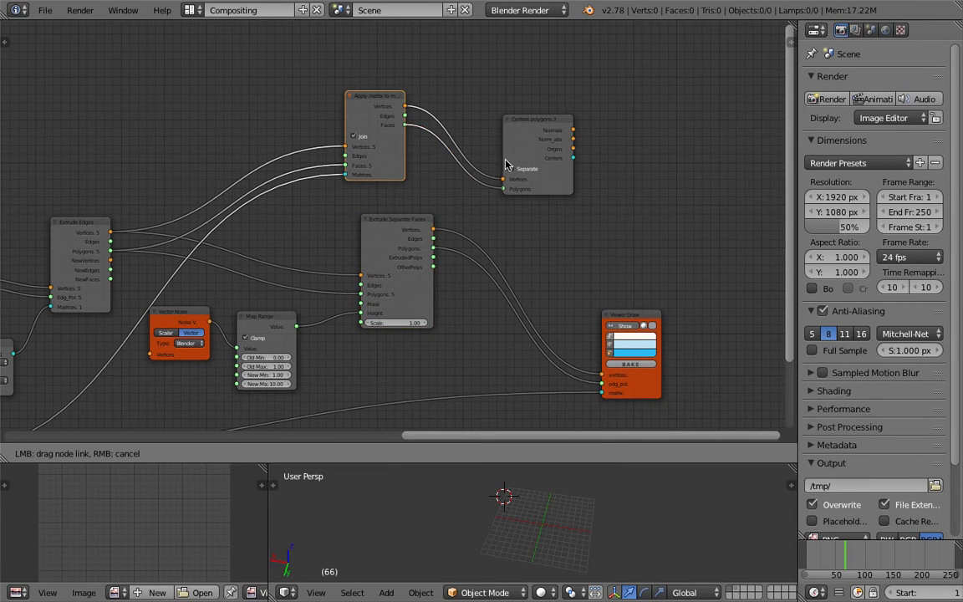
# Connect the Origins output of Centers polygons to the Vertices input of Vector Noise
pyautogui.click(529, 121)
pyautogui.moveTo(573, 149); pyautogui.dragTo(151, 354)
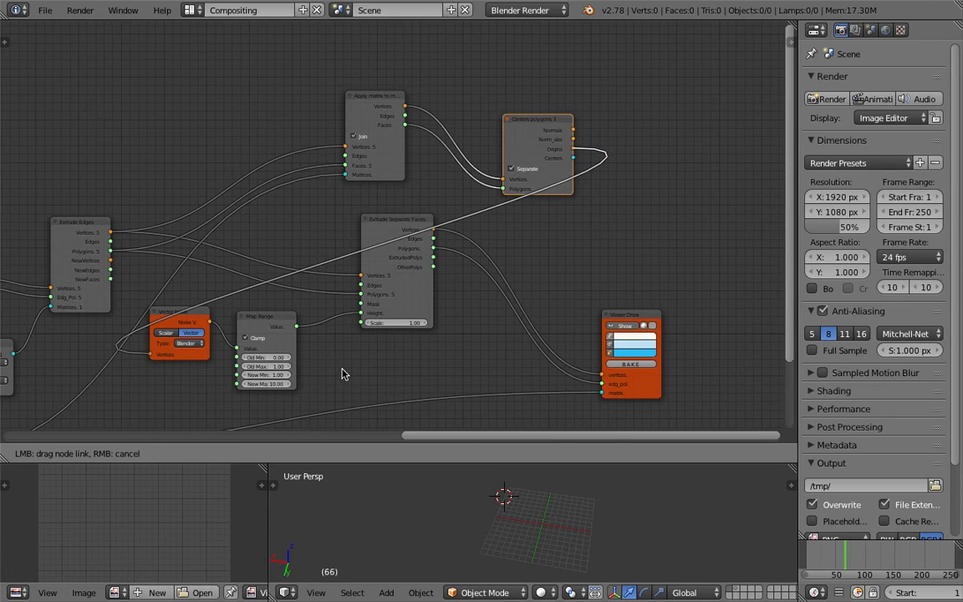
pyautogui.moveTo(360, 360); pyautogui.dragTo(425, 328, button='middle')
pyautogui.scroll(3, 344, 314)
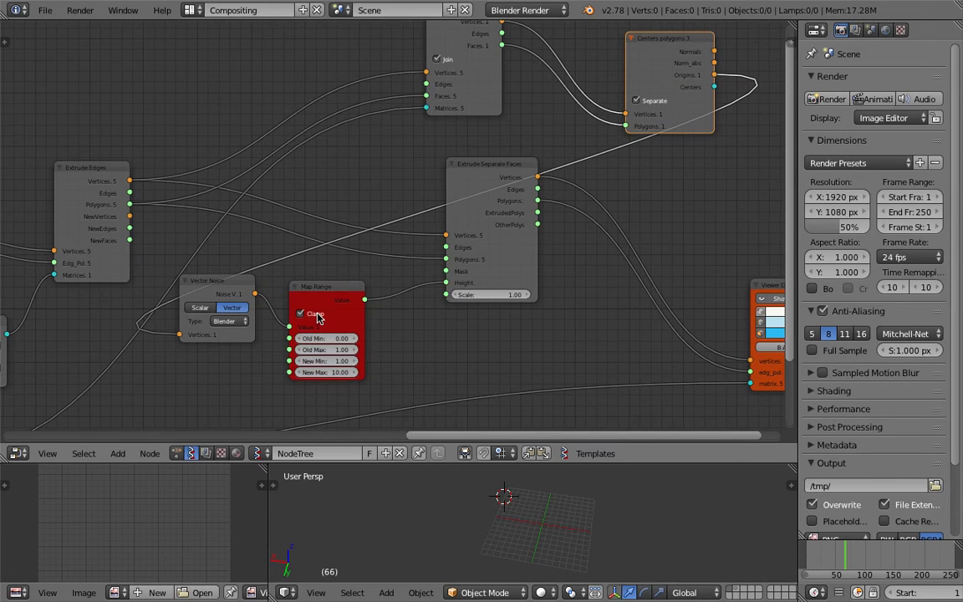
pyautogui.click(317, 316)
pyautogui.moveTo(316, 314); pyautogui.dragTo(400, 259, button='middle')
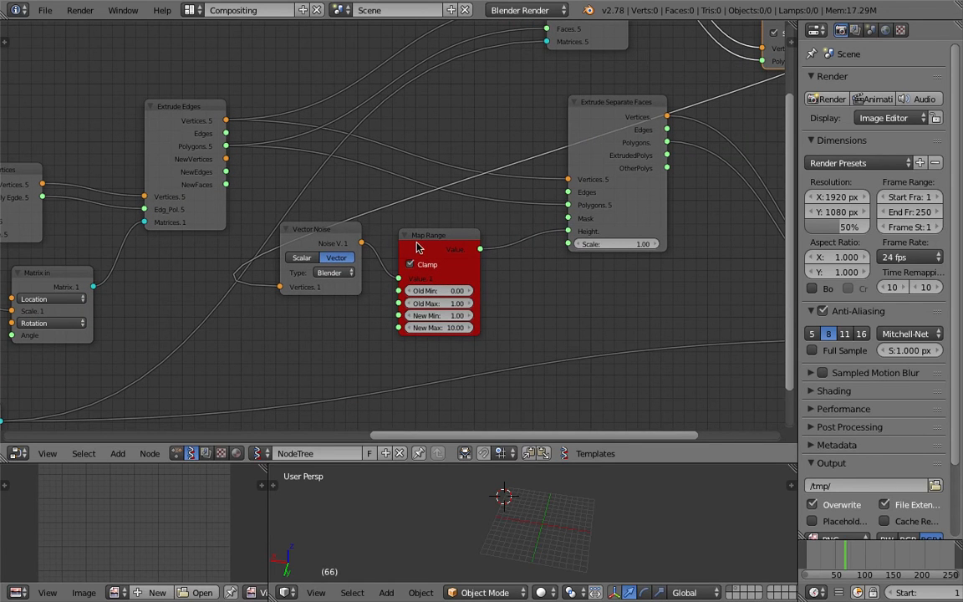
# Cut Map Range's input and output links, move it and Extrude Separate Faces farther right, and save over the file
pyautogui.click(422, 242)
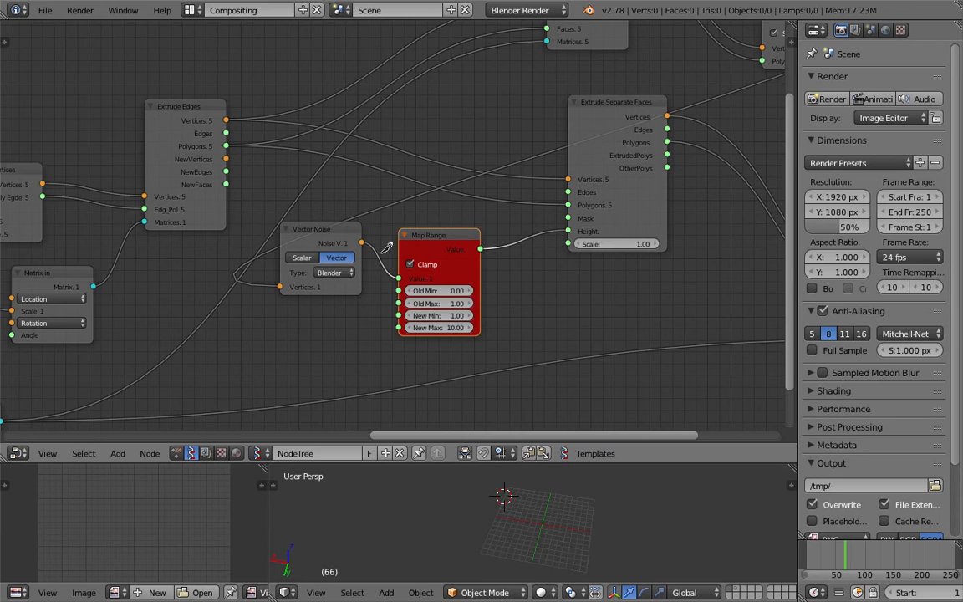
pyautogui.keyDown('ctrl'); pyautogui.moveTo(377, 263); pyautogui.dragTo(382, 253); pyautogui.keyUp('ctrl')
pyautogui.keyDown('ctrl'); pyautogui.moveTo(498, 253); pyautogui.dragTo(493, 237); pyautogui.keyUp('ctrl')
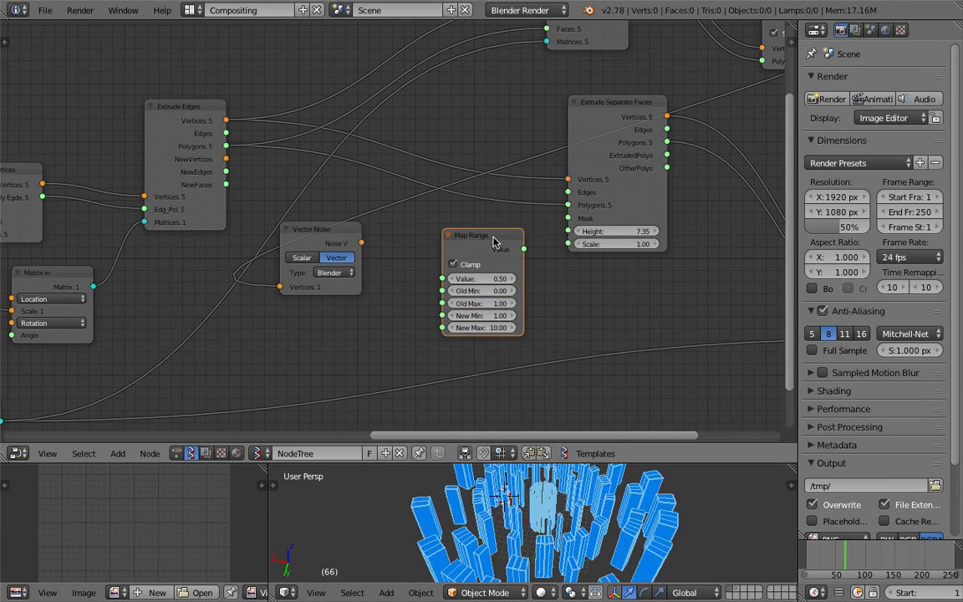
pyautogui.moveTo(646, 209); pyautogui.dragTo(704, 186)
pyautogui.hotkey('ctrl', 's')
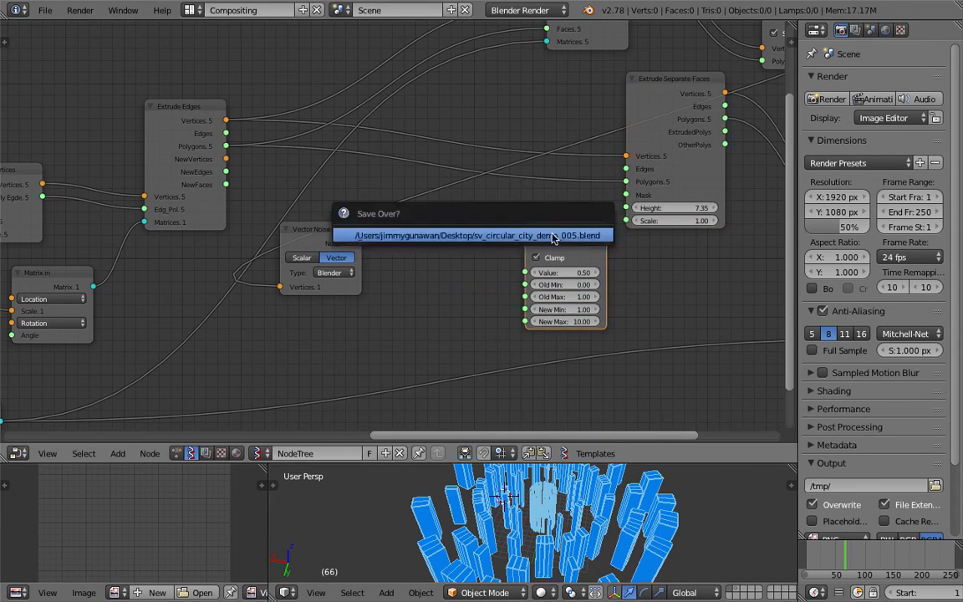
pyautogui.press('Return')
# Inspect Vector Noise's output data with a Stethoscope node, and delete the Stethoscope again
pyautogui.hotkey('shift', 'a')
pyautogui.click(423, 233)
pyautogui.write('stet')
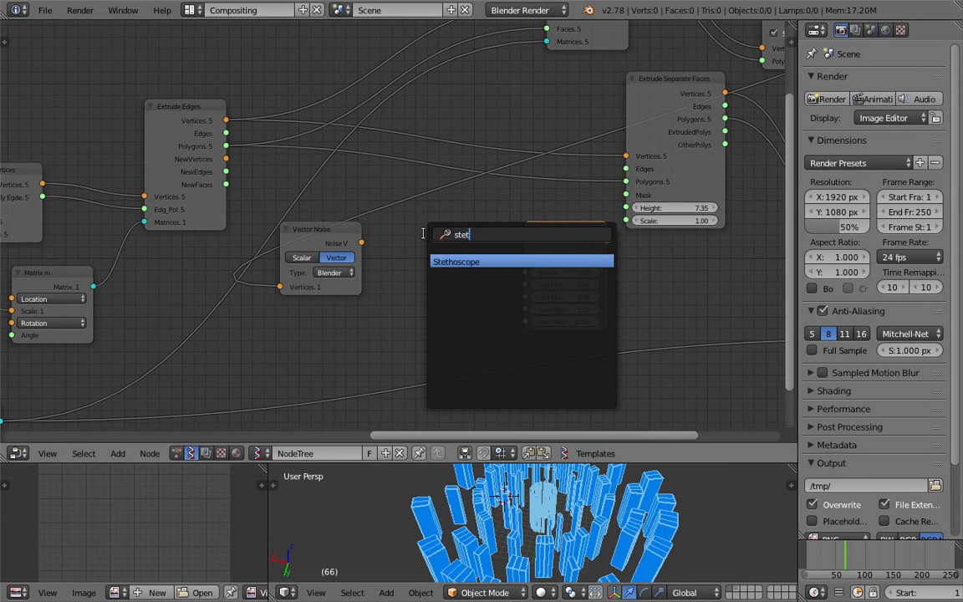
pyautogui.press('Return')
pyautogui.click(413, 239)
pyautogui.moveTo(362, 242); pyautogui.dragTo(413, 270)
pyautogui.scroll(3, 384, 244)
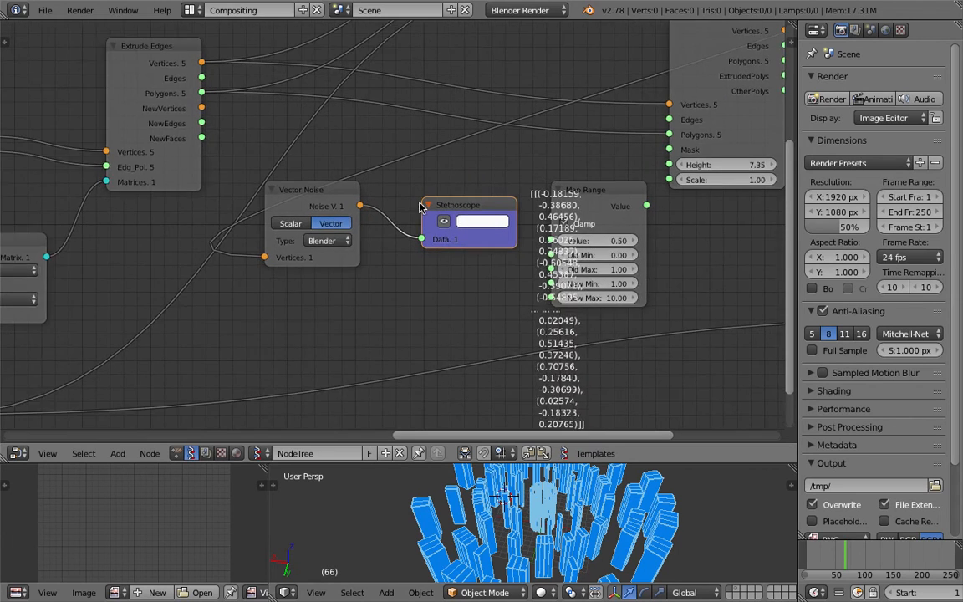
pyautogui.press('x')
# Move the Vector Noise and Map Range nodes closer together
pyautogui.scroll(-1, 449, 204)
pyautogui.moveTo(450, 203); pyautogui.dragTo(453, 220, button='middle')
pyautogui.scroll(-2, 435, 220)
pyautogui.moveTo(332, 206); pyautogui.dragTo(450, 235)
pyautogui.scroll(1, 434, 230)
pyautogui.scroll(1, 451, 236)
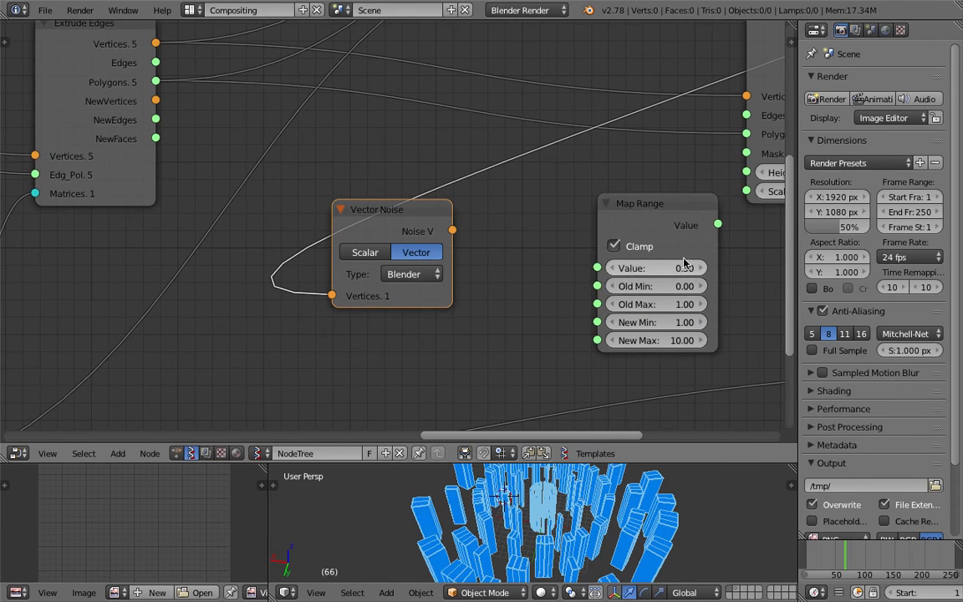
pyautogui.scroll(-2, 626, 226)
pyautogui.moveTo(596, 214); pyautogui.dragTo(568, 219)
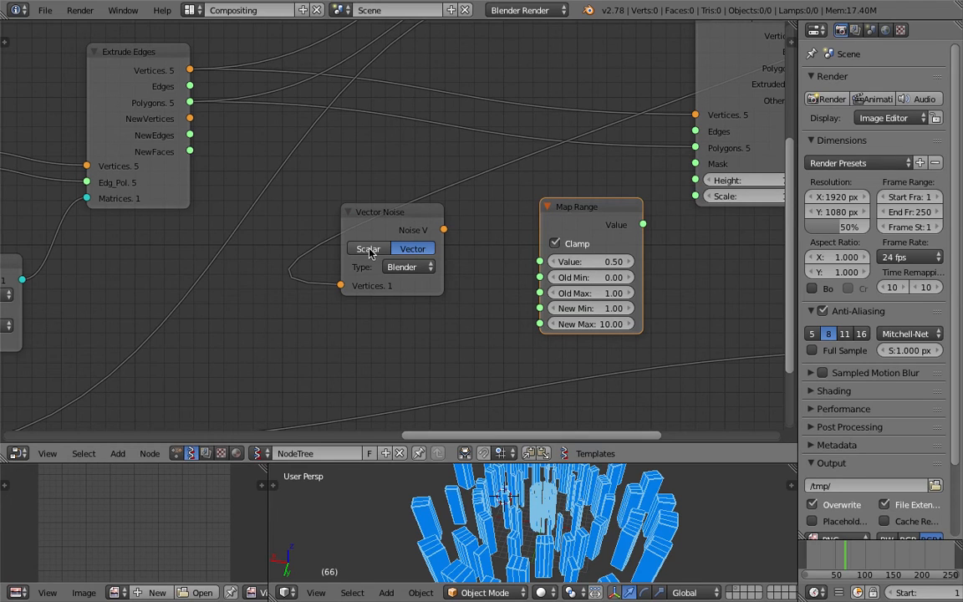
# Switch Vector Noise to Scalar output and connect its noise output to Map Range's Value input
pyautogui.click(369, 249)
pyautogui.moveTo(443, 229); pyautogui.dragTo(540, 261)
pyautogui.moveTo(540, 261); pyautogui.dragTo(496, 257, button='middle')
pyautogui.moveTo(449, 220); pyautogui.dragTo(435, 217, button='middle')
pyautogui.click(545, 271)
pyautogui.press('Escape')
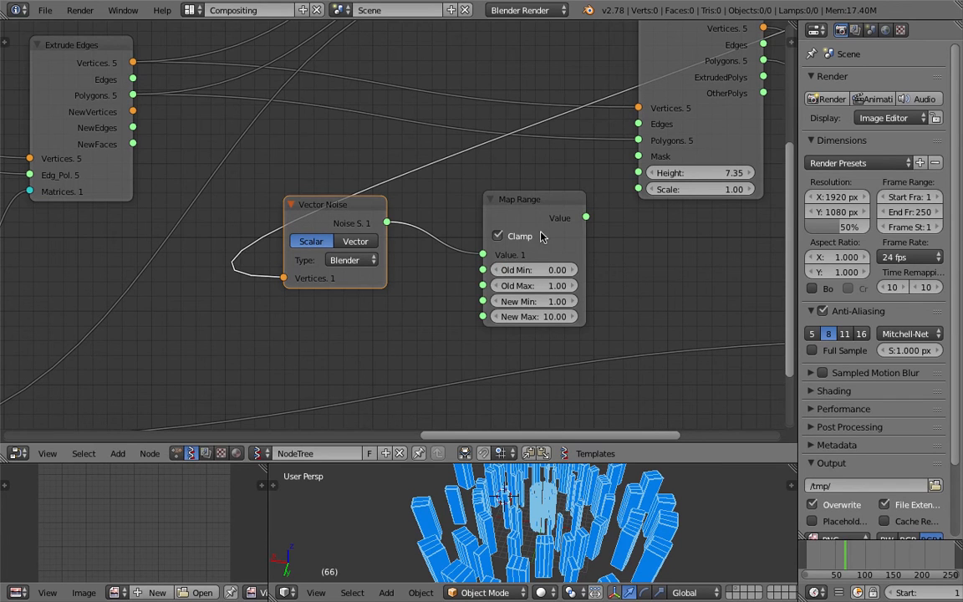
# Move the Map Range node slightly down and to the right, and save over the current file
pyautogui.moveTo(533, 212); pyautogui.dragTo(553, 239)
pyautogui.hotkey('ctrl', 's')
pyautogui.click(552, 238)
# Move Vector Noise farther left and try to add a Stethoscope node between it and Map Range
pyautogui.moveTo(324, 222); pyautogui.dragTo(263, 224)
pyautogui.hotkey('alt', 'space')
pyautogui.write('da')
pyautogui.press('BackSpace')
pyautogui.press('BackSpace')
pyautogui.write('ste')
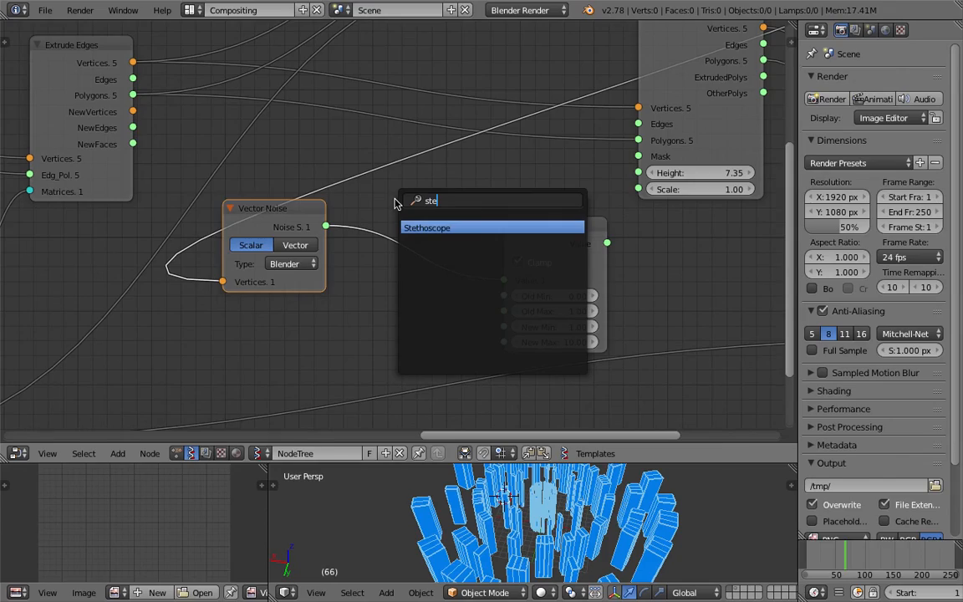
pyautogui.press('Return')
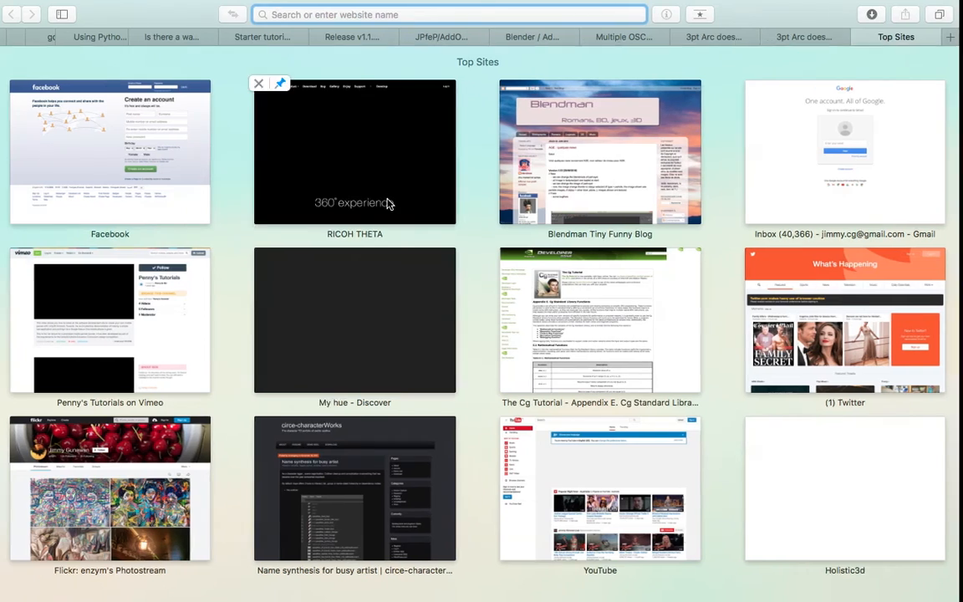
# Switch to the desktop, try to relaunch Blender with run_BLENDER through Spotlight Search, and close the Terminal window
pyautogui.hotkey('ctrl', 'Left')
pyautogui.click(27, 72)
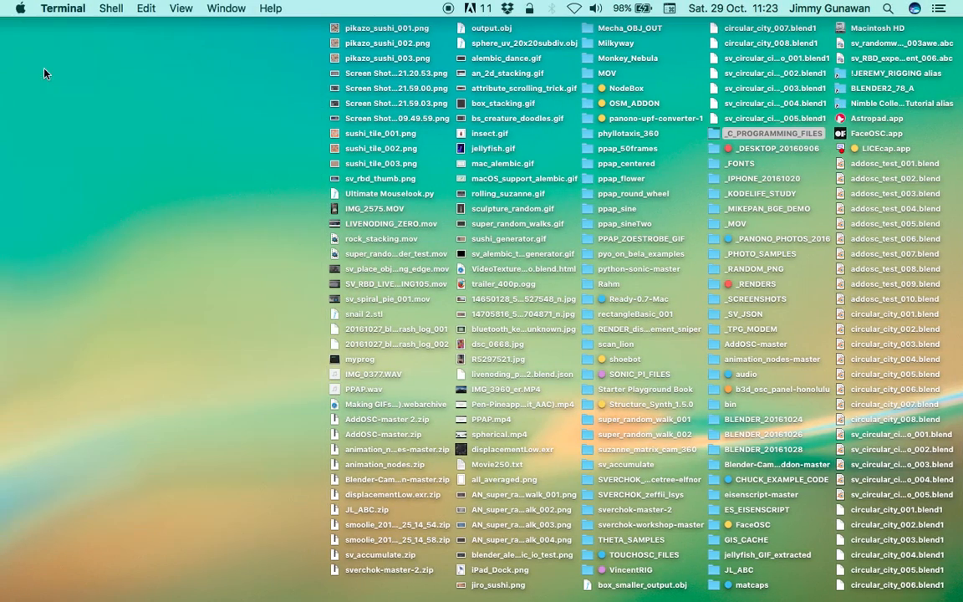
pyautogui.click(887, 9)
pyautogui.write('run')
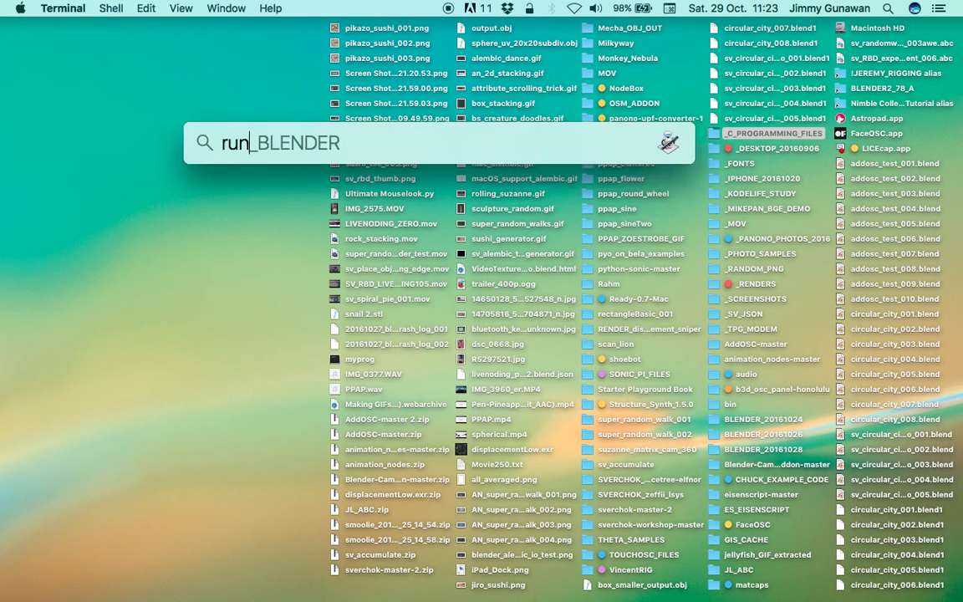
pyautogui.press('Return')
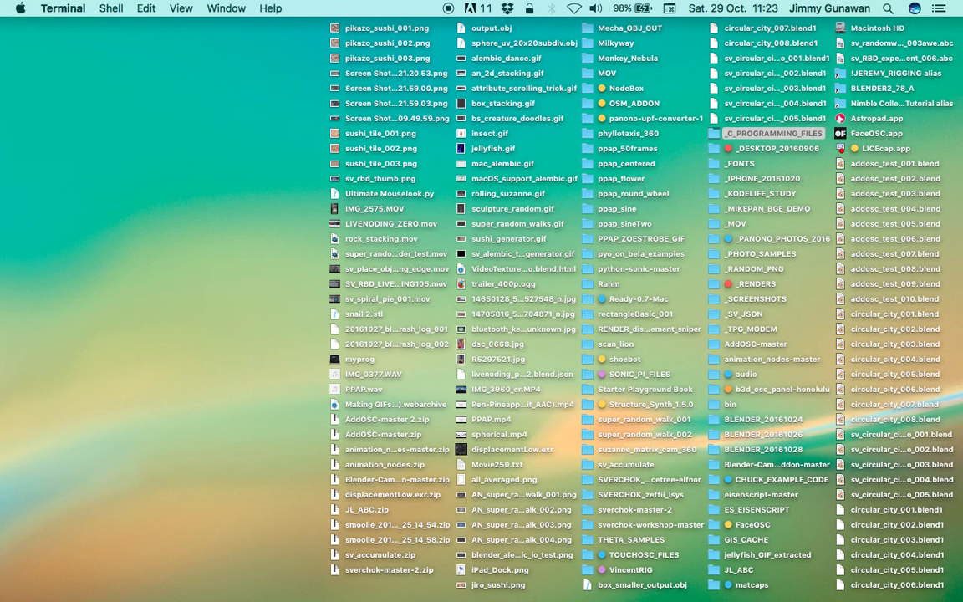
pyautogui.click(888, 9)
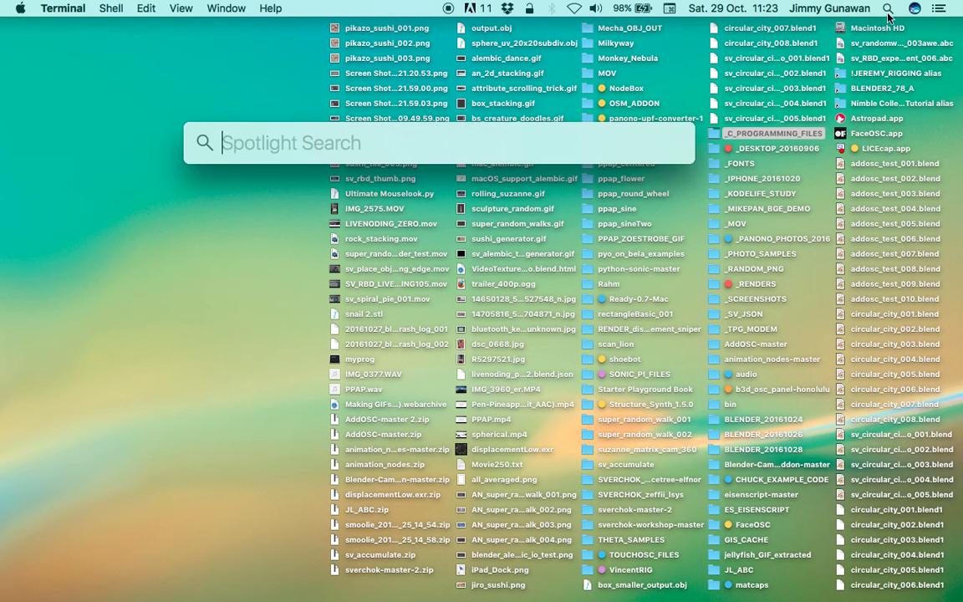
pyautogui.click(660, 269)
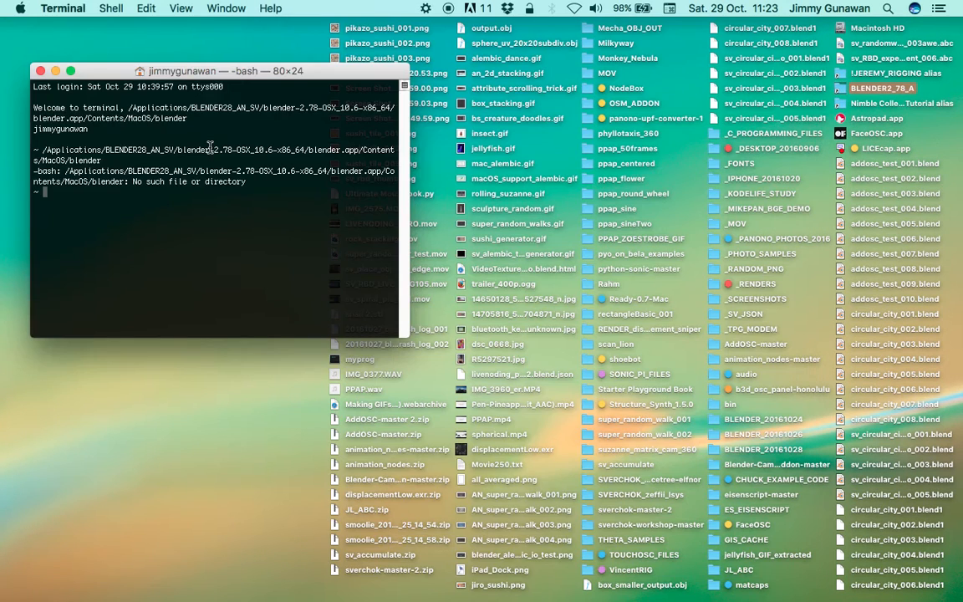
pyautogui.click(43, 72)
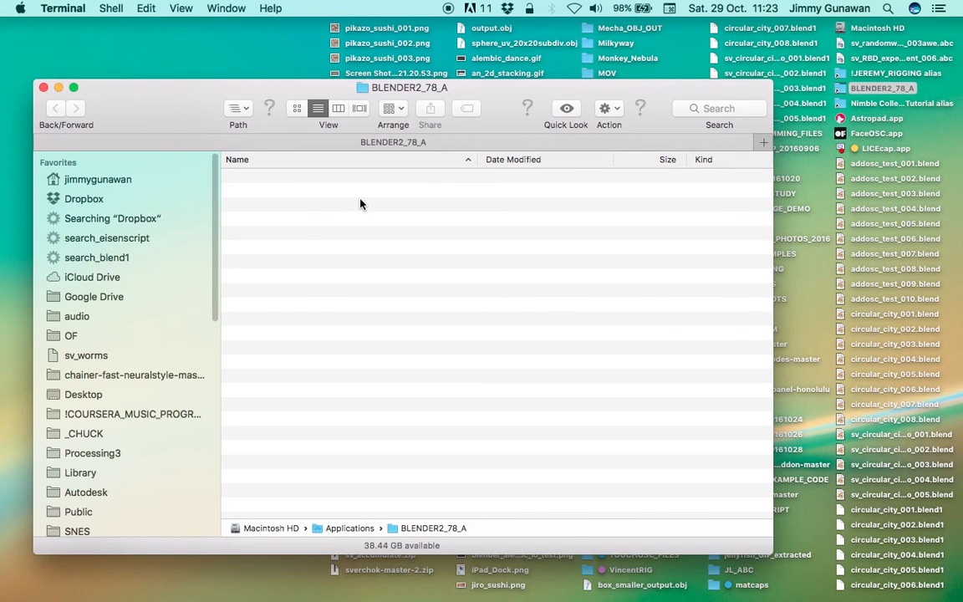
# Show the package contents of blender.app in the BLENDER2_78_A folder and run the blender executable in Contents/MacOS
pyautogui.rightClick(280, 178)
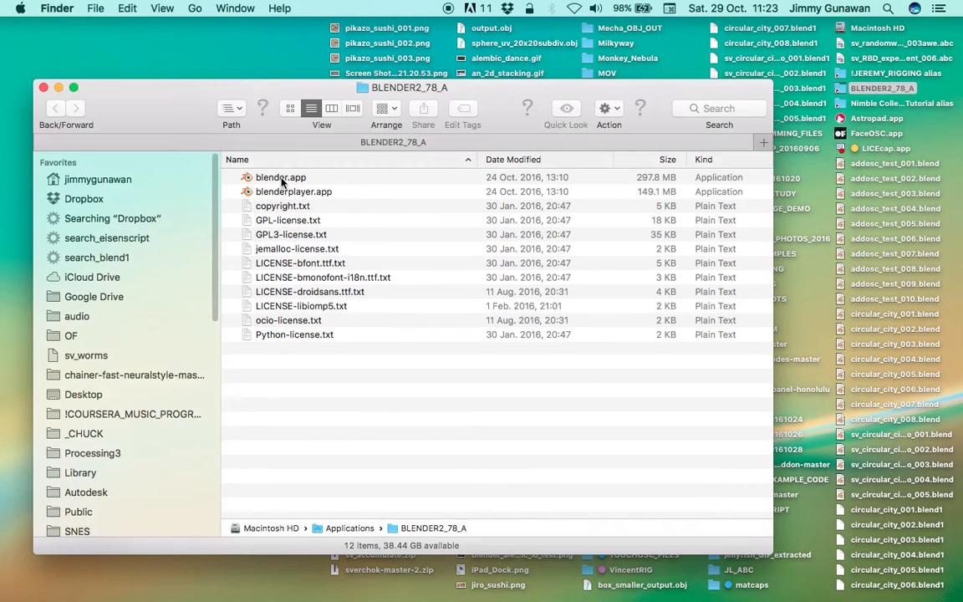
pyautogui.click(314, 201)
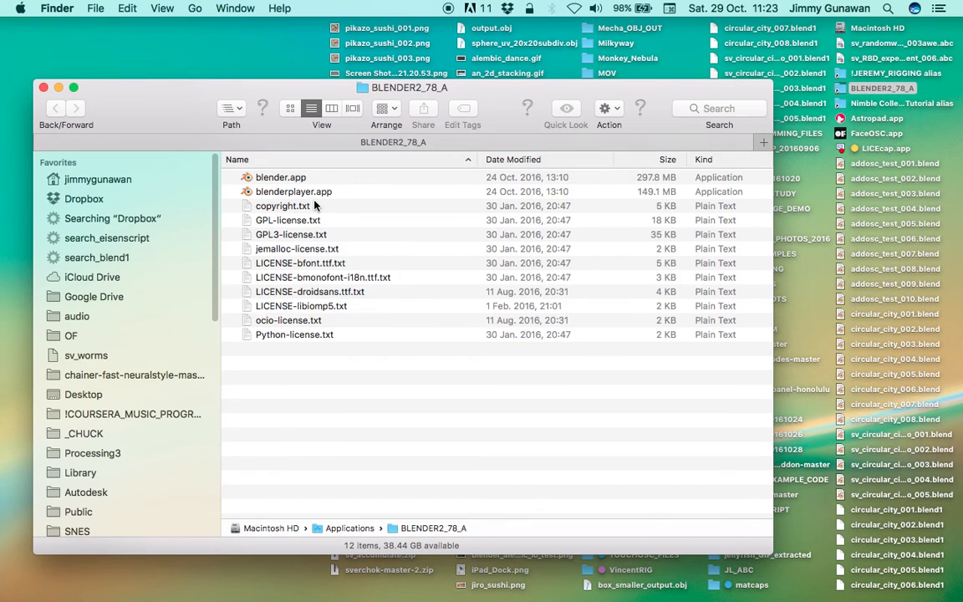
pyautogui.click(303, 221)
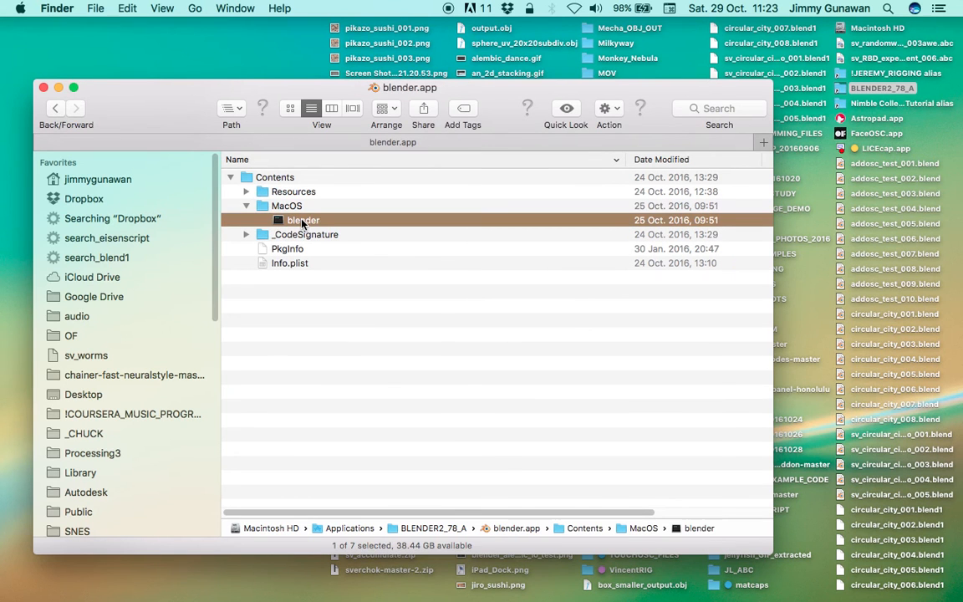
pyautogui.doubleClick(302, 222)
# Arrange the Terminal and Finder windows side by side so the Blender startup log is unobstructed
pyautogui.moveTo(301, 68); pyautogui.dragTo(299, 72)
pyautogui.moveTo(511, 128); pyautogui.dragTo(555, 139)
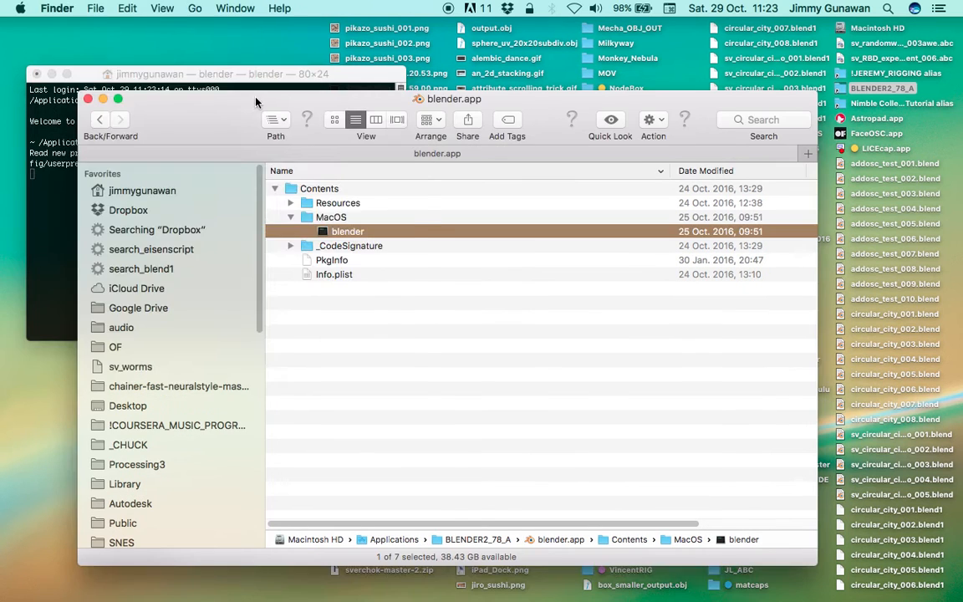
pyautogui.moveTo(256, 73); pyautogui.dragTo(250, 73)
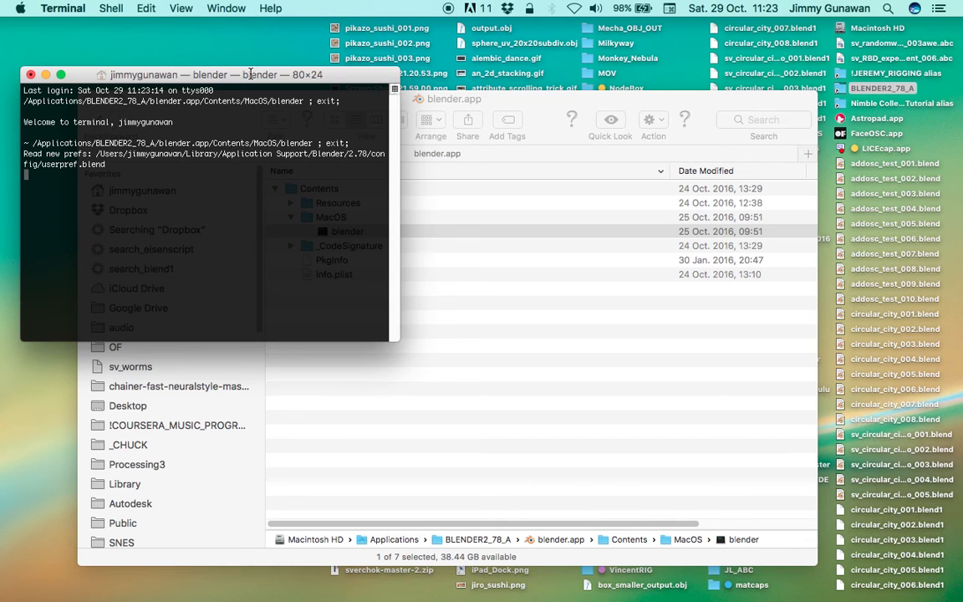
pyautogui.click(425, 109)
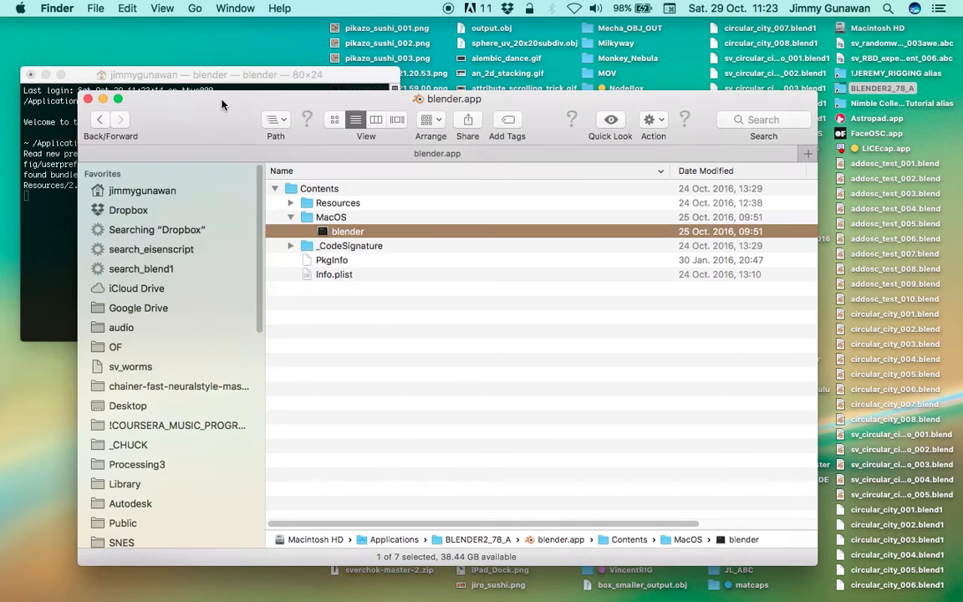
pyautogui.moveTo(80, 91); pyautogui.dragTo(445, 79)
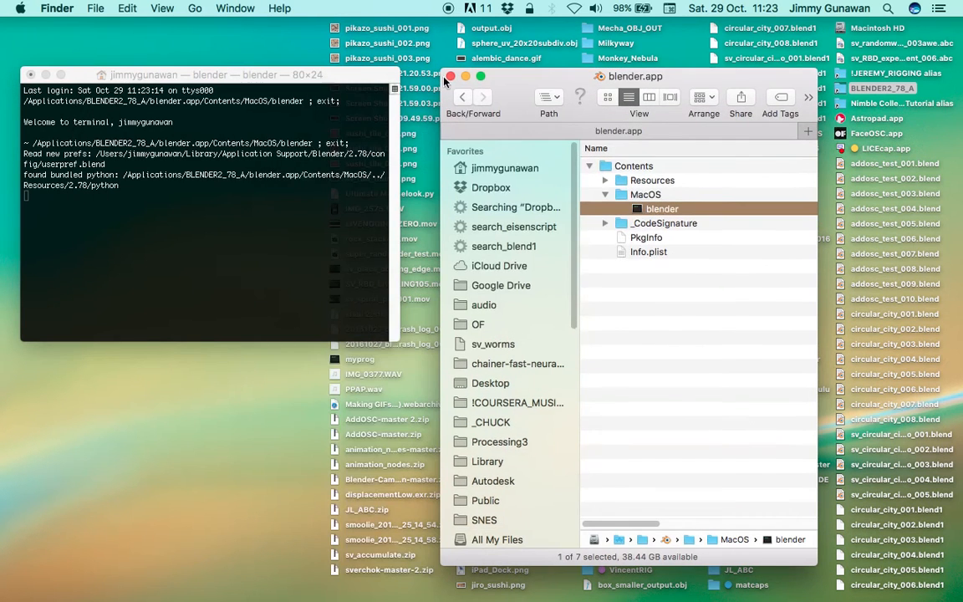
pyautogui.moveTo(548, 82); pyautogui.dragTo(558, 75)
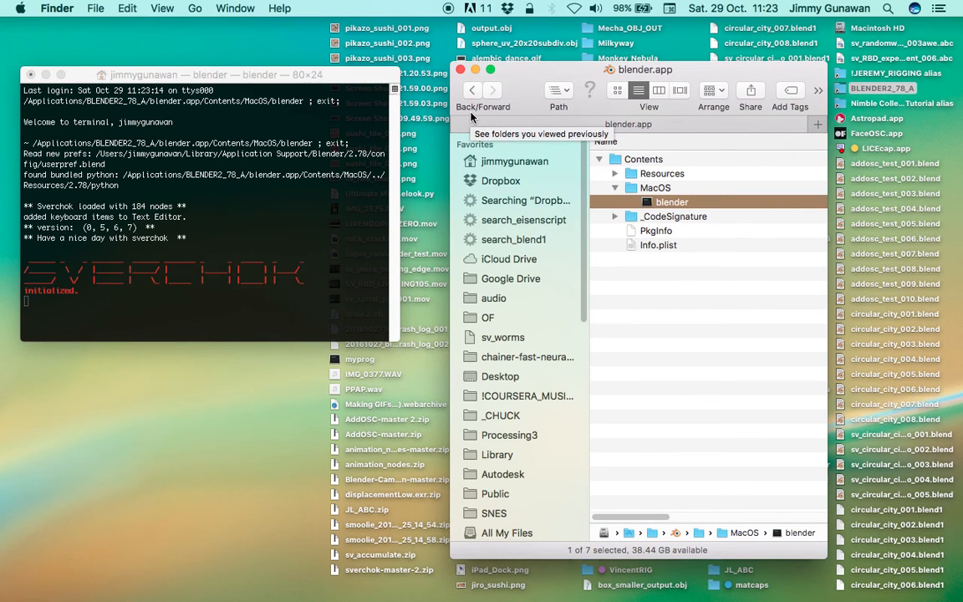
# Switch to the relaunched Blender and reopen the recent file sv_circular_city_demo_005.blend
pyautogui.hotkey('ctrl', 'Right')
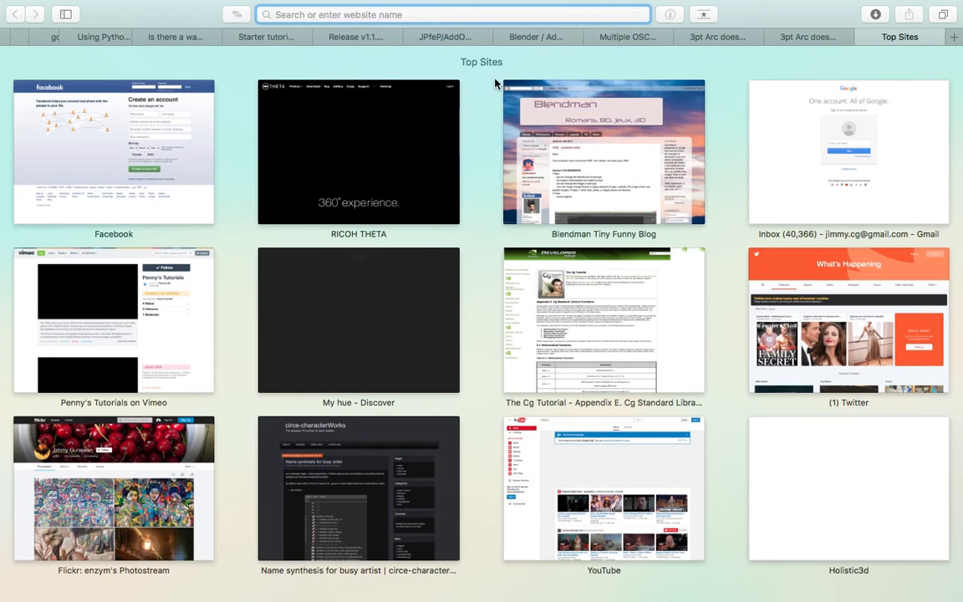
pyautogui.hotkey('ctrl', 'Right')
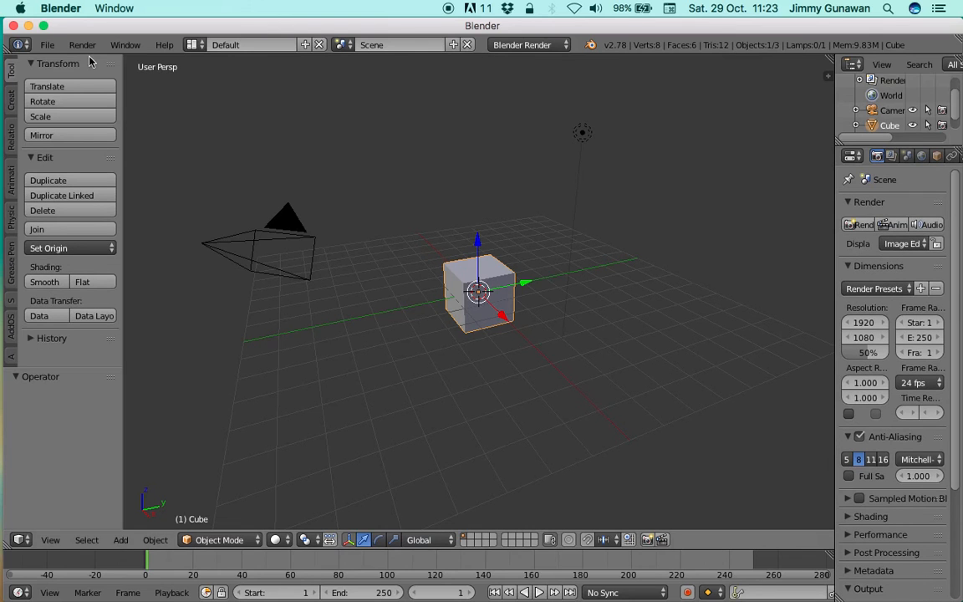
pyautogui.click(43, 11)
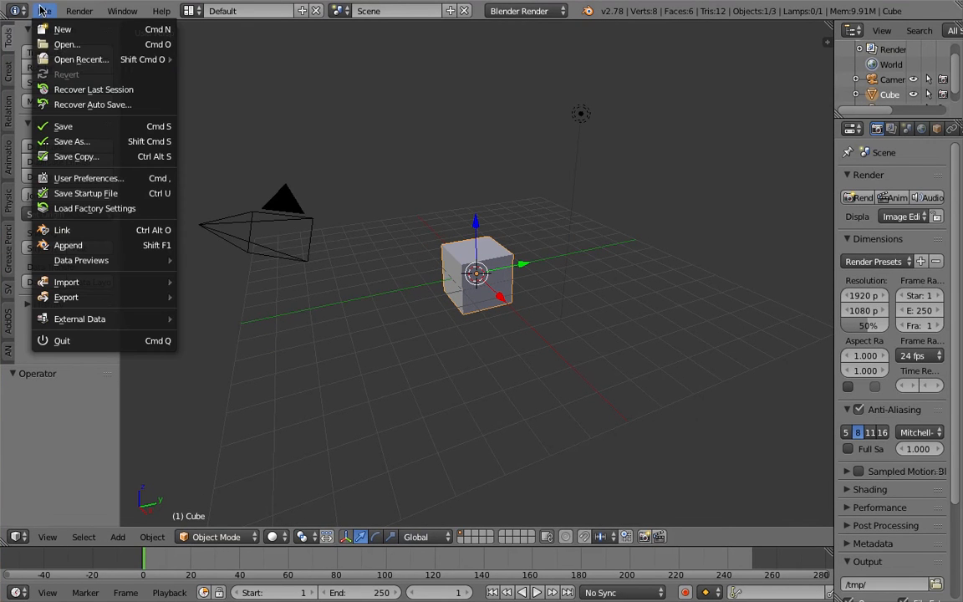
pyautogui.moveTo(101, 59)
pyautogui.click(211, 60)
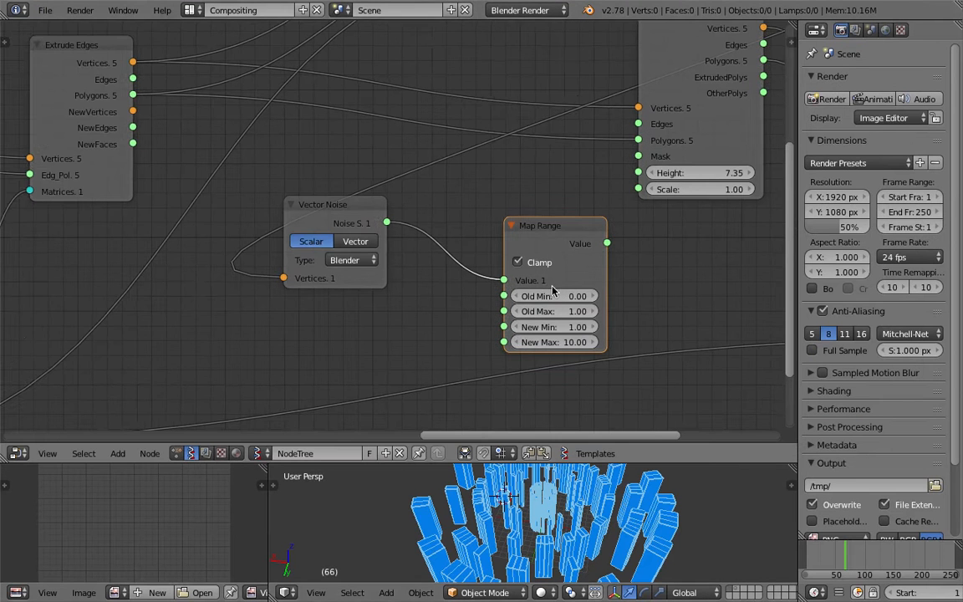
# Save the file as sv_circular_city_demo_006.blend and move the Map Range node closer to Vector Noise
pyautogui.click(45, 11)
pyautogui.click(87, 132)
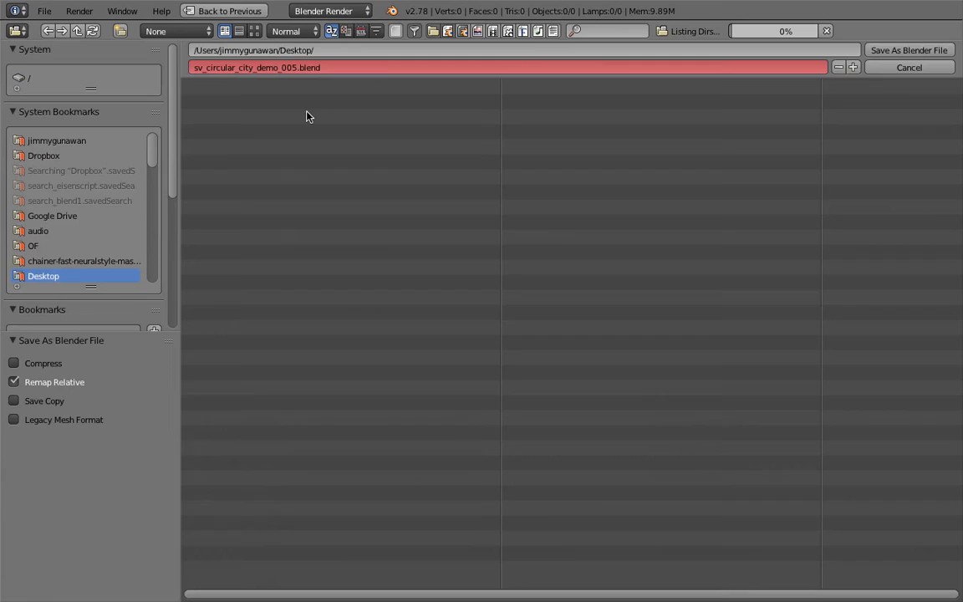
pyautogui.click(853, 67)
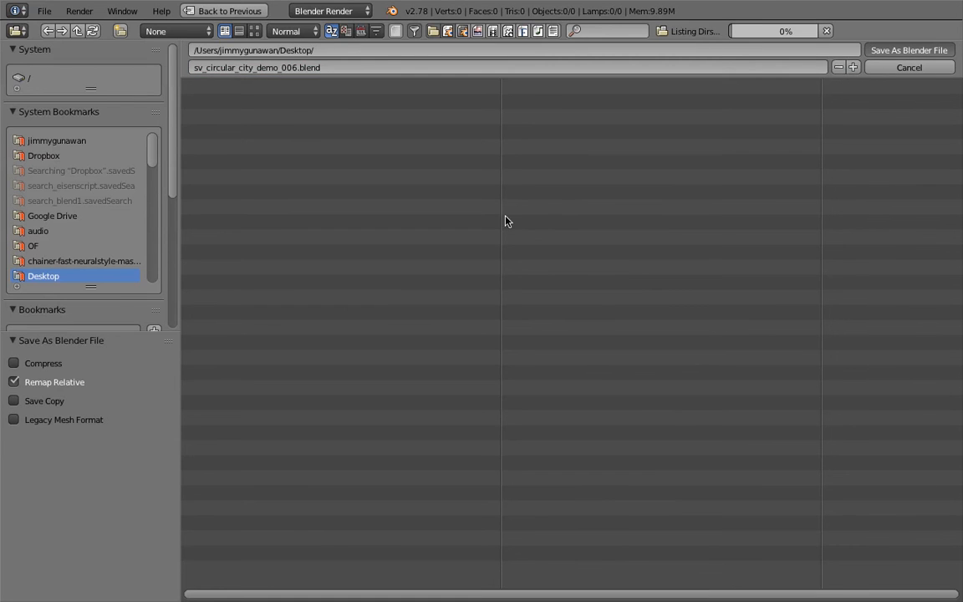
pyautogui.click(873, 52)
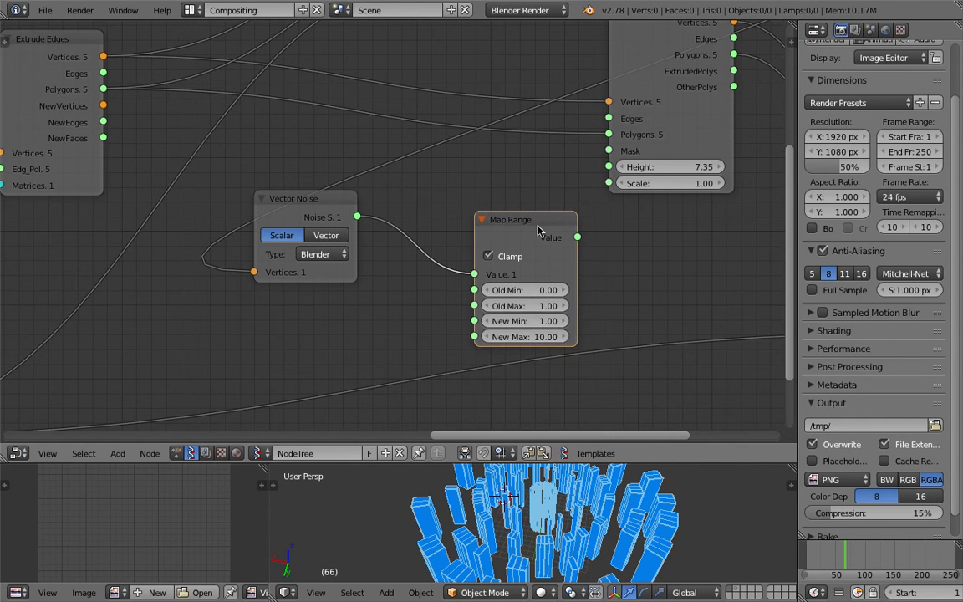
pyautogui.moveTo(538, 230); pyautogui.dragTo(469, 223)
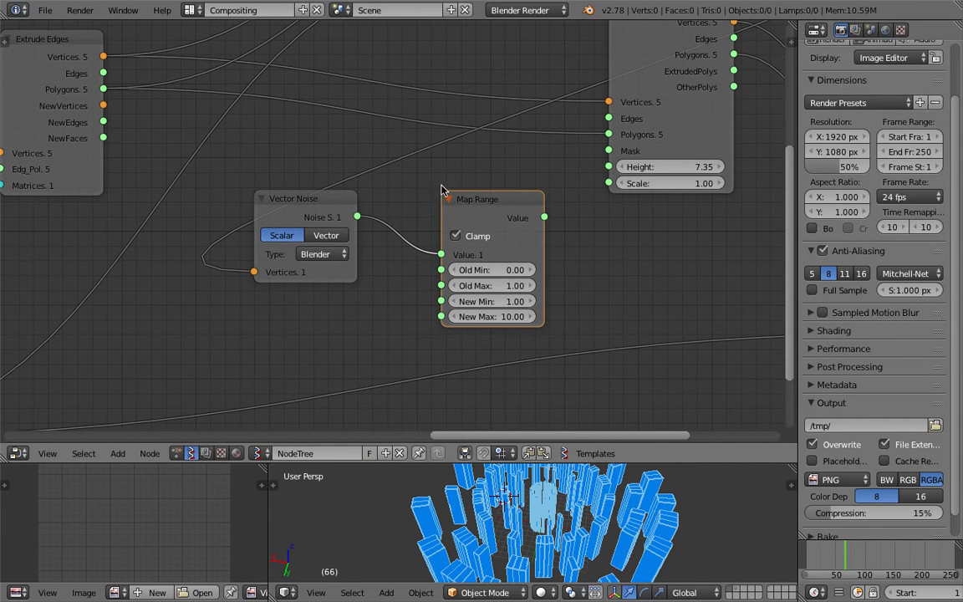
# Cut the Vector Noise node's input and output links and change its noise type to Newperlin
pyautogui.keyDown('ctrl'); pyautogui.moveTo(366, 151); pyautogui.dragTo(398, 193); pyautogui.keyUp('ctrl')
pyautogui.scroll(-4, 397, 198)
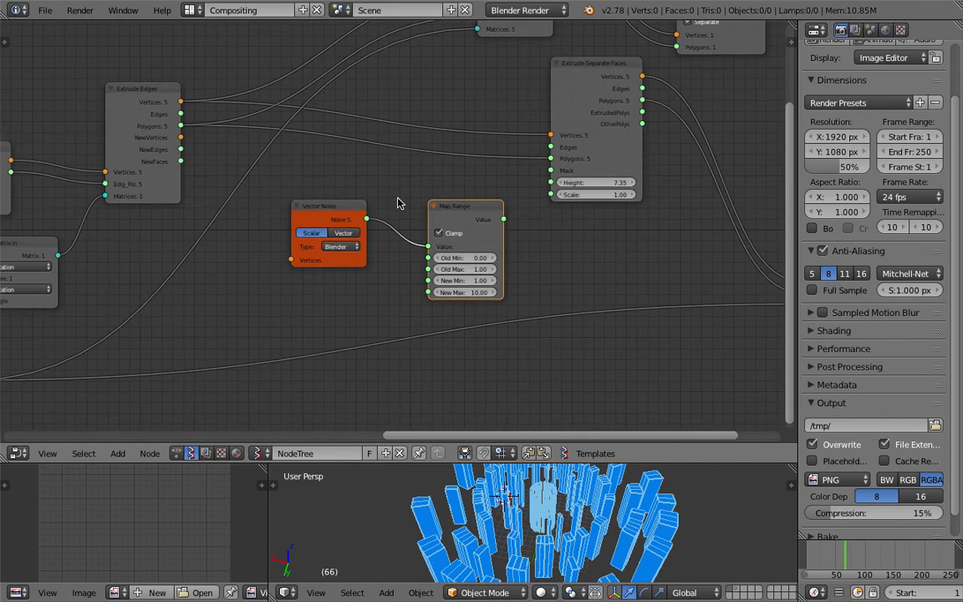
pyautogui.keyDown('ctrl'); pyautogui.moveTo(403, 207); pyautogui.dragTo(318, 237, button='right'); pyautogui.keyUp('ctrl')
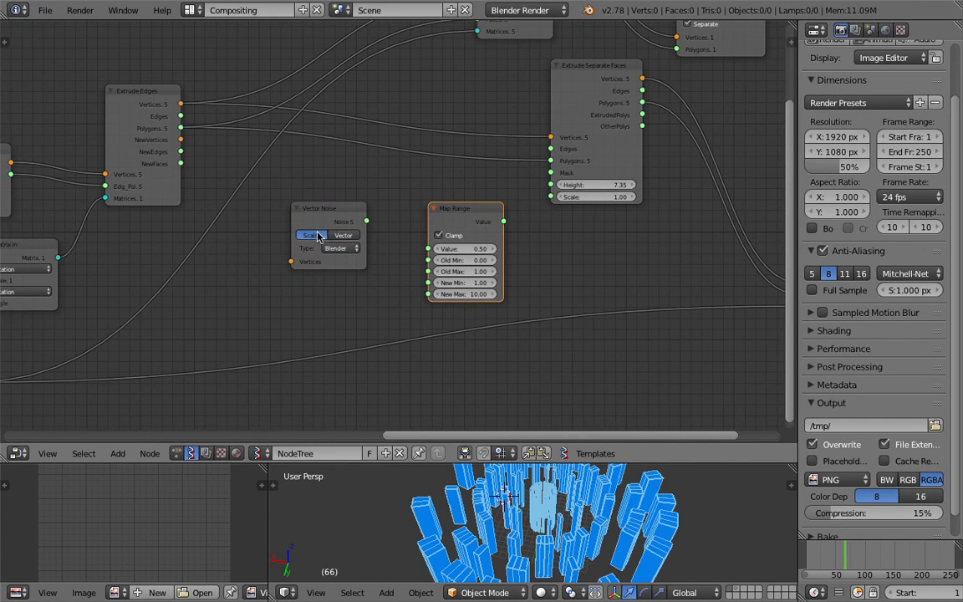
pyautogui.click(340, 239)
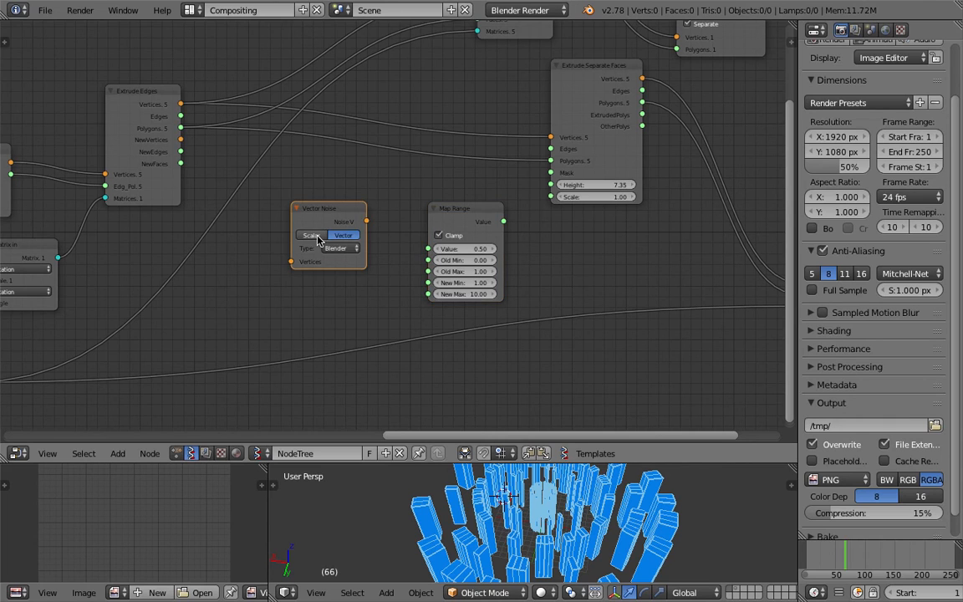
pyautogui.click(330, 248)
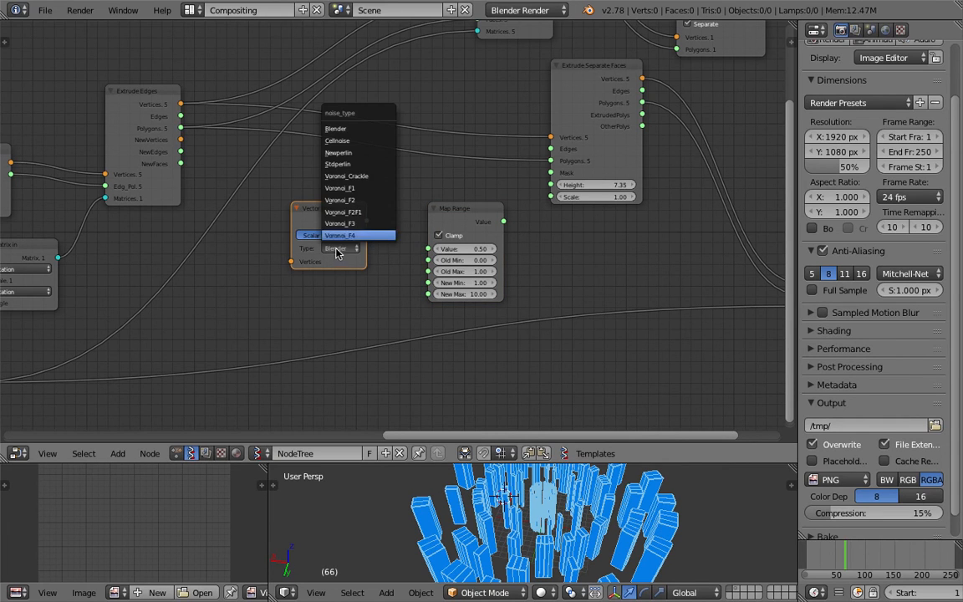
pyautogui.click(351, 154)
# Save the changes over sv_circular_city_demo_006.blend
pyautogui.hotkey('ctrl', 's')
pyautogui.click(369, 159)
pyautogui.moveTo(356, 203); pyautogui.dragTo(313, 249, button='middle')
pyautogui.hotkey('ctrl', 's')
pyautogui.click(385, 225)
# Reconnect the polygon Origins through Vector Noise and Map Range, and link the mapped value to the Height of Extrude Separate Faces
pyautogui.moveTo(724, 54); pyautogui.dragTo(252, 308)
pyautogui.moveTo(324, 266); pyautogui.dragTo(331, 269)
pyautogui.moveTo(390, 309); pyautogui.dragTo(394, 313)
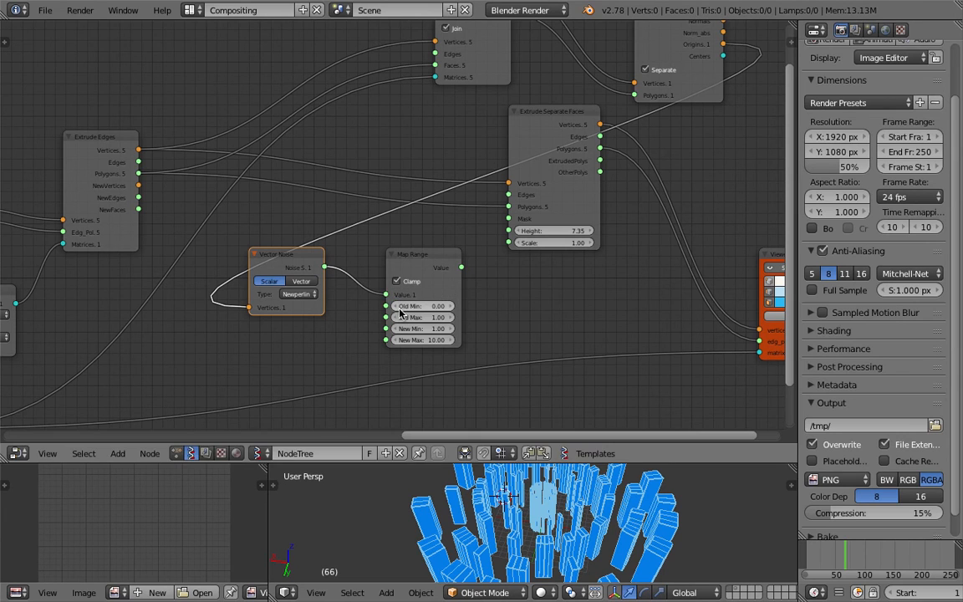
pyautogui.moveTo(462, 268); pyautogui.dragTo(466, 270)
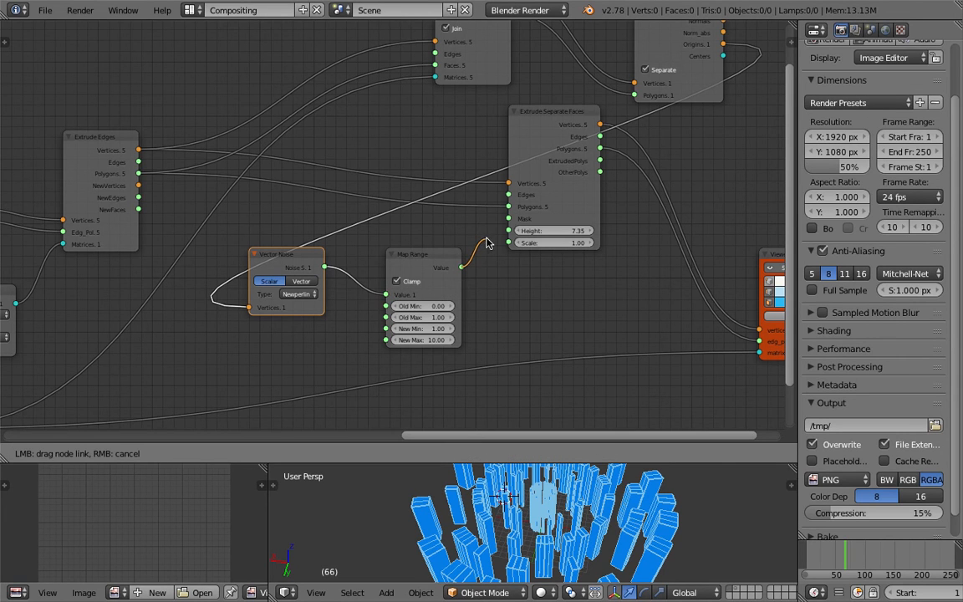
pyautogui.moveTo(499, 236); pyautogui.dragTo(507, 231)
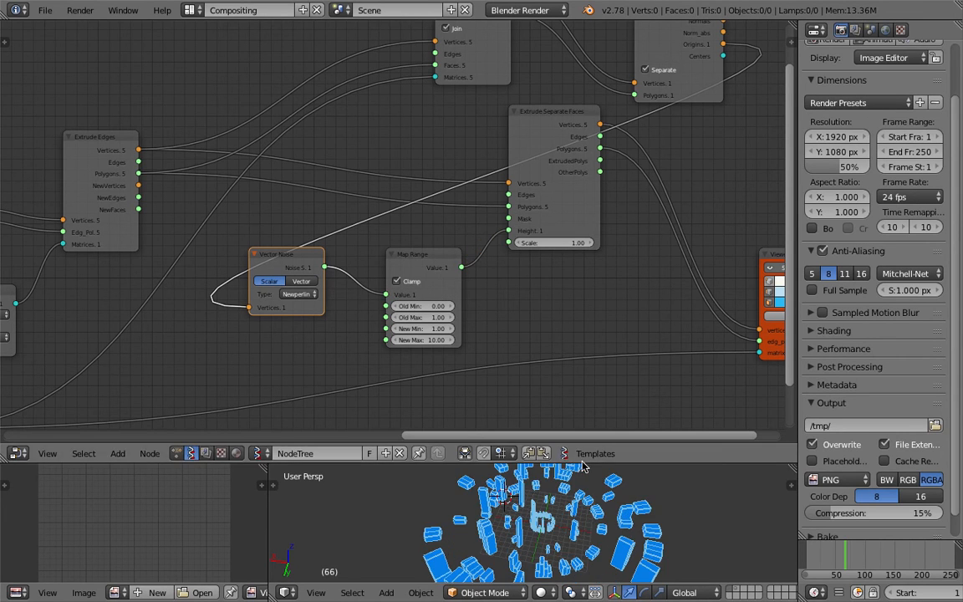
# Enlarge the 3D view to give the city more room and save the file
pyautogui.moveTo(583, 463); pyautogui.dragTo(583, 282)
pyautogui.scroll(4, 577, 426)
pyautogui.moveTo(577, 435); pyautogui.dragTo(458, 473, button='middle')
pyautogui.scroll(-2, 468, 380)
pyautogui.moveTo(387, 199); pyautogui.dragTo(391, 159, button='middle')
pyautogui.hotkey('ctrl', 's')
pyautogui.click(407, 152)
# Move the current frame to 63 and shift the Vector Noise node farther from Map Range
pyautogui.moveTo(219, 175); pyautogui.dragTo(506, 149, button='middle')
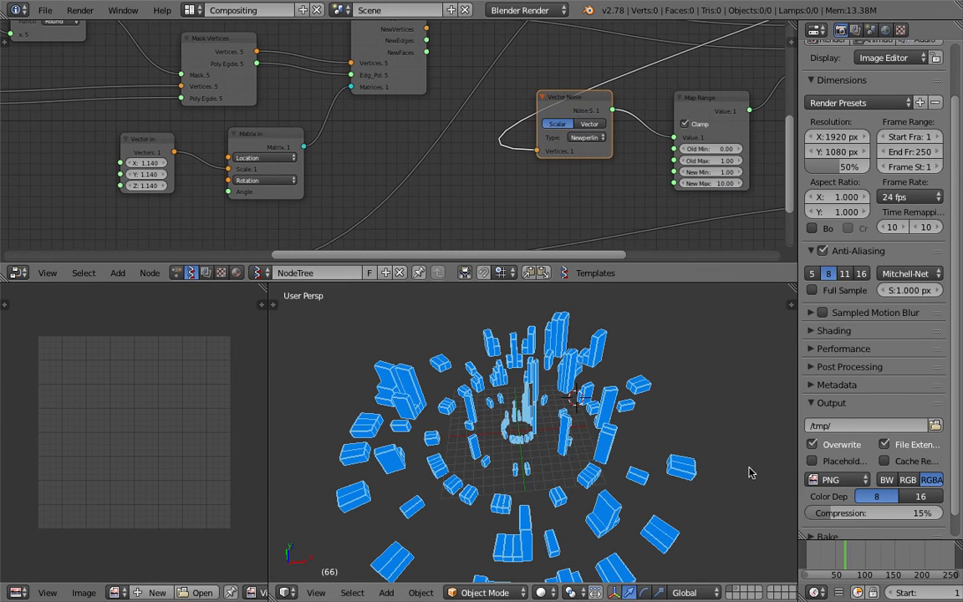
pyautogui.click(841, 559)
pyautogui.moveTo(587, 199); pyautogui.dragTo(448, 219, button='middle')
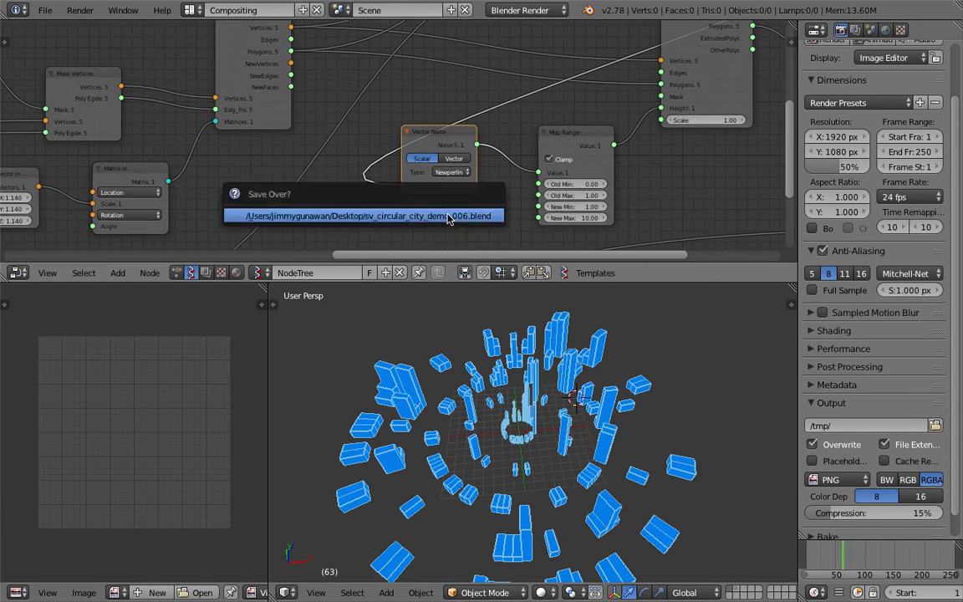
pyautogui.moveTo(462, 138); pyautogui.dragTo(437, 117)
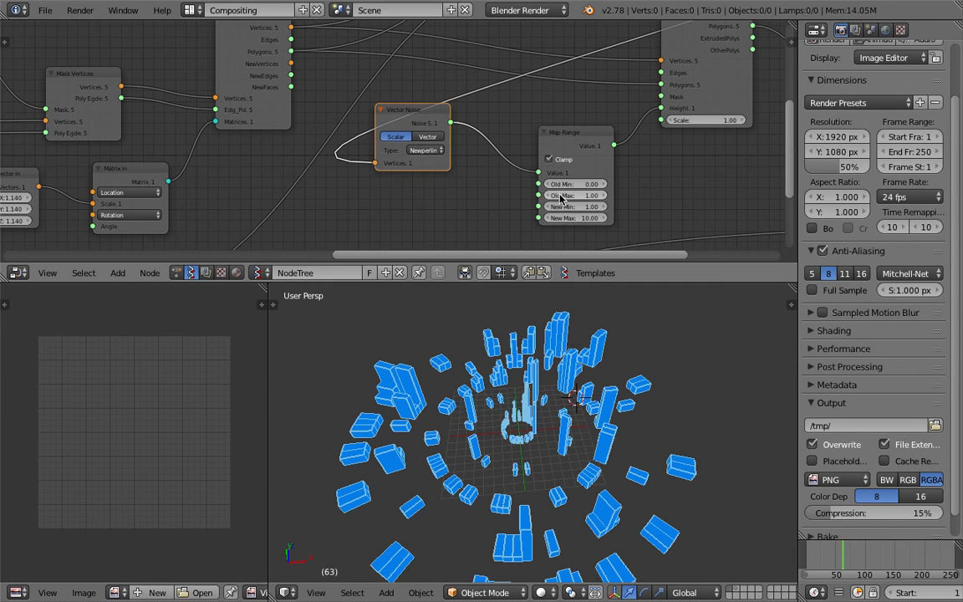
# Set New Min on the Map Range node to 2.11 and save the file
pyautogui.moveTo(570, 206); pyautogui.dragTo(575, 209)
pyautogui.moveTo(551, 169); pyautogui.dragTo(463, 203, button='middle')
pyautogui.scroll(-3, 463, 203)
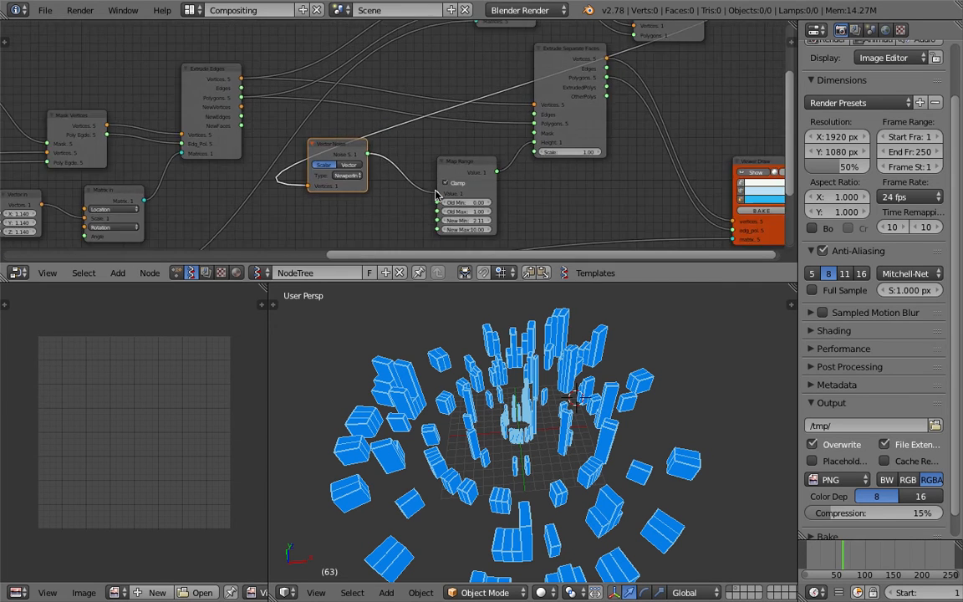
pyautogui.moveTo(475, 165); pyautogui.dragTo(329, 226, button='middle')
pyautogui.hotkey('ctrl', 's')
pyautogui.click(329, 226)
pyautogui.moveTo(535, 37); pyautogui.dragTo(522, 37)
pyautogui.hotkey('ctrl', 's')
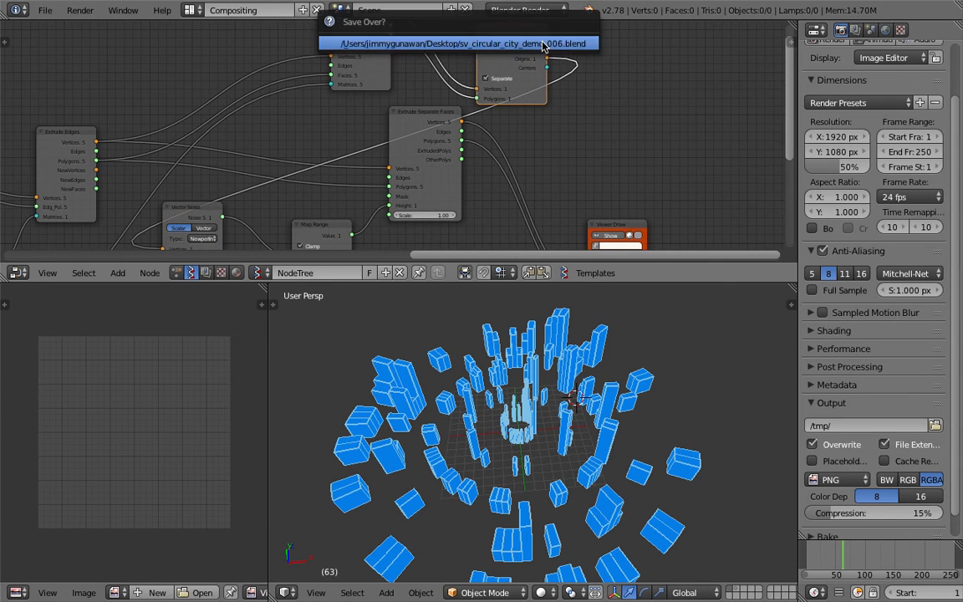
pyautogui.click(538, 43)
# Add a Vector Math node beside the Centers Polygons node and save the file
pyautogui.moveTo(628, 92); pyautogui.dragTo(633, 92, button='middle')
pyautogui.hotkey('alt', 'space')
pyautogui.write('vec')
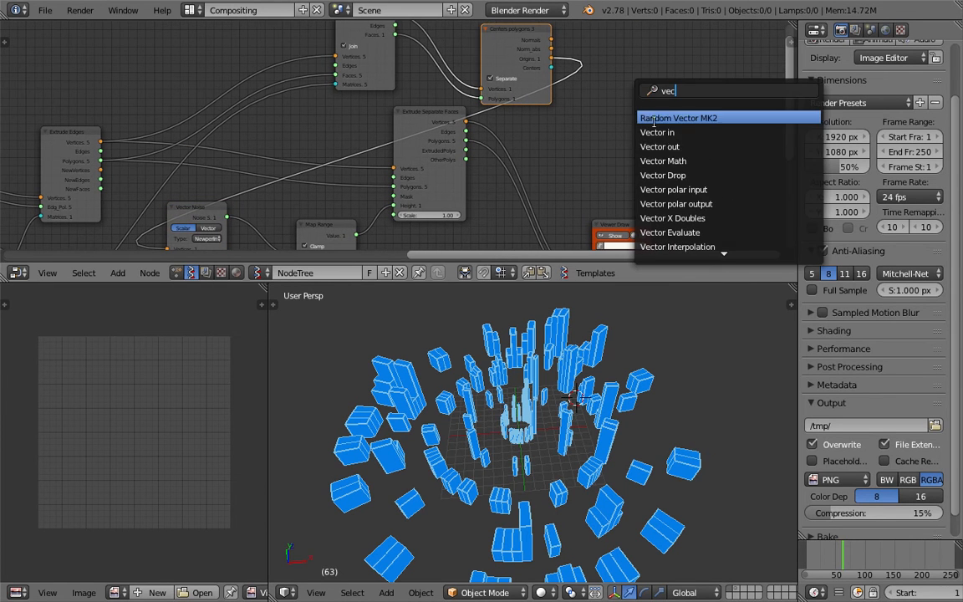
pyautogui.click(669, 160)
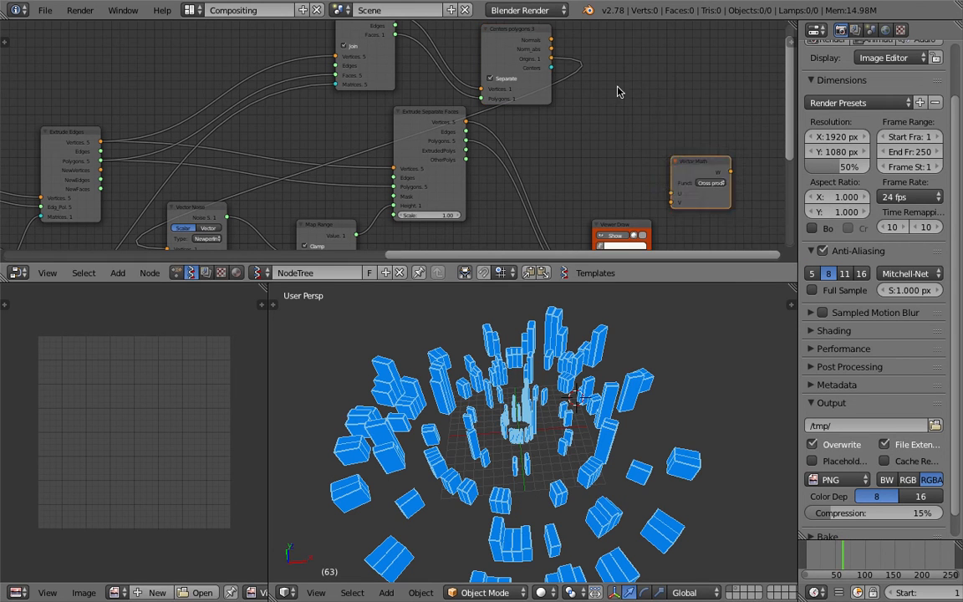
pyautogui.click(611, 77)
pyautogui.hotkey('ctrl', 's')
pyautogui.click(611, 76)
# Tidy the Centers Polygons node and insert Vector Math into the link from its Origins output to Vector Noise
pyautogui.moveTo(575, 102); pyautogui.dragTo(549, 162, button='middle')
pyautogui.scroll(1, 481, 143)
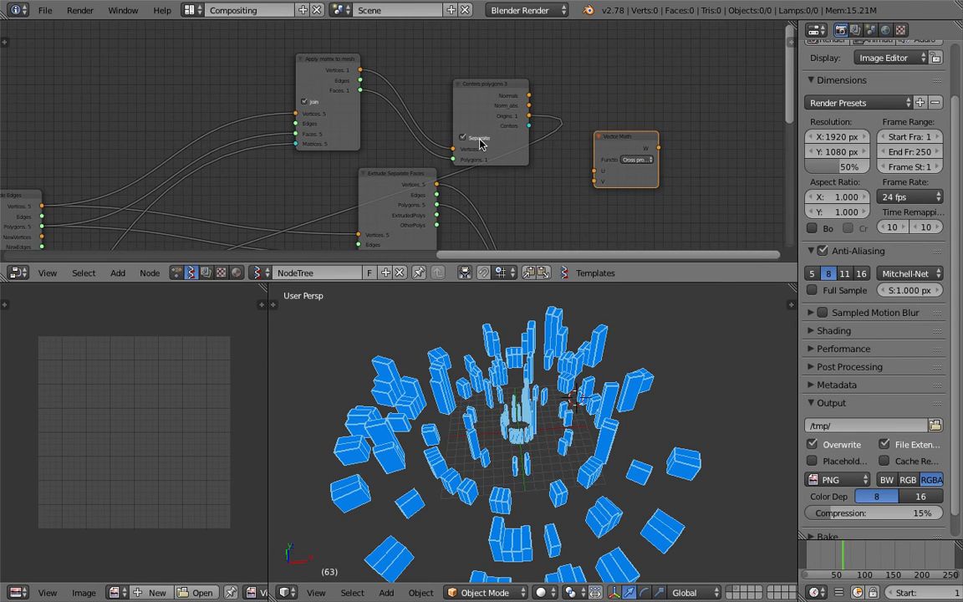
pyautogui.moveTo(483, 92); pyautogui.dragTo(478, 76)
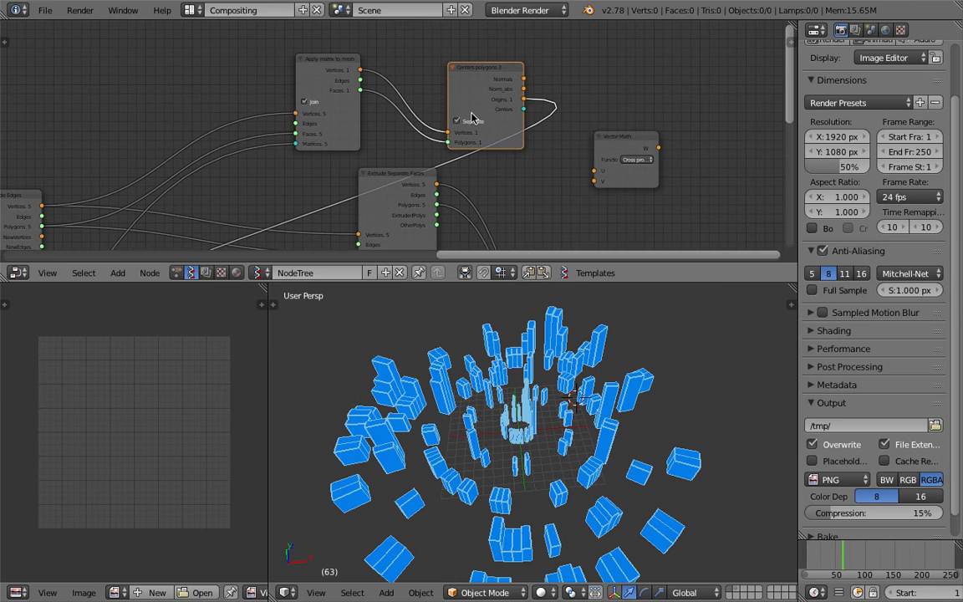
pyautogui.hotkey('ctrl', 's')
pyautogui.click(508, 58)
pyautogui.moveTo(622, 138); pyautogui.dragTo(569, 81)
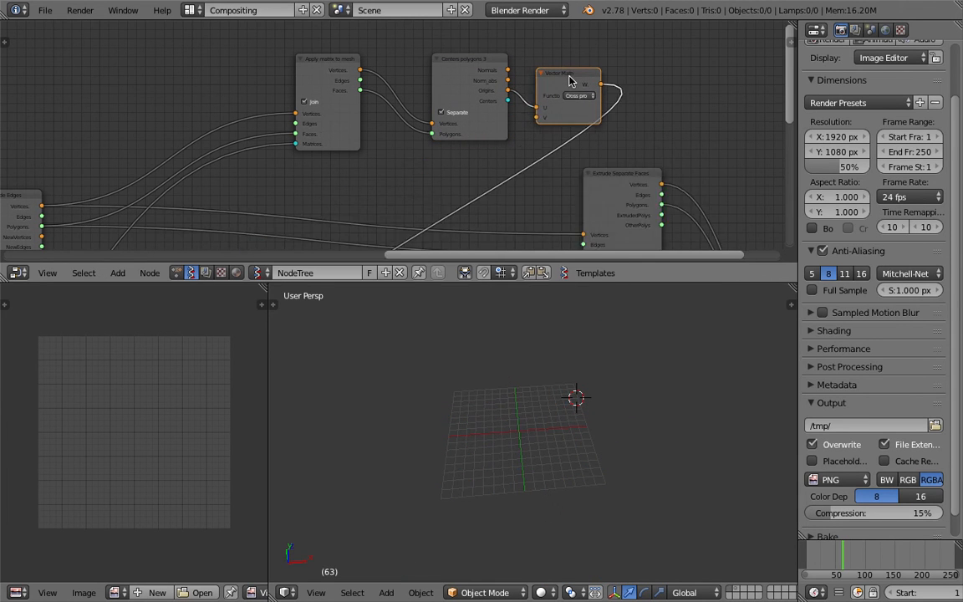
# Add a Vector in node below Centers Polygons and connect it to the V input of the Vector Math node
pyautogui.hotkey('alt', 'space')
pyautogui.write('vec')
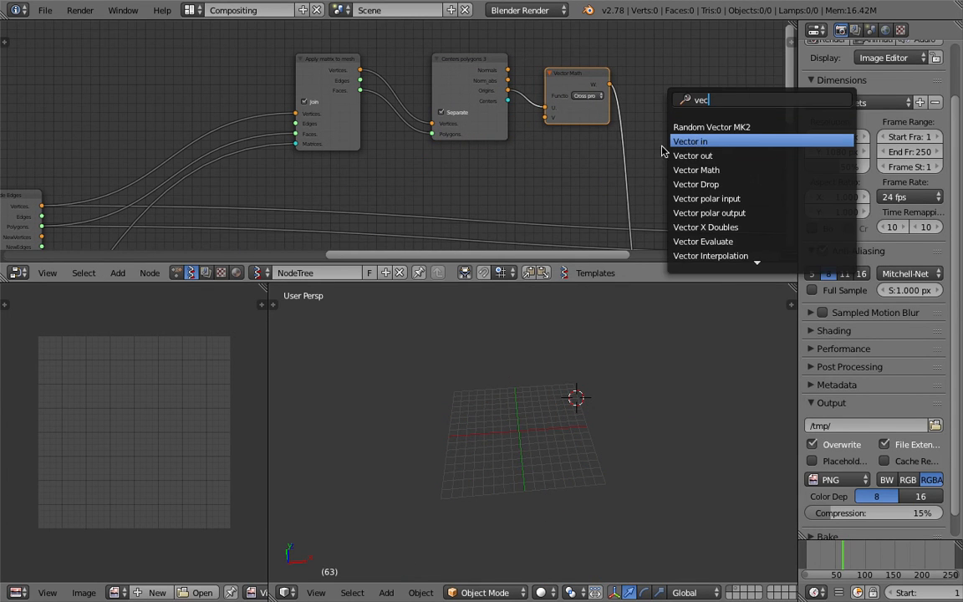
pyautogui.press('Return')
pyautogui.click(426, 149)
pyautogui.moveTo(485, 170); pyautogui.dragTo(539, 127)
pyautogui.scroll(-2, 598, 185)
pyautogui.moveTo(577, 173); pyautogui.dragTo(533, 106, button='middle')
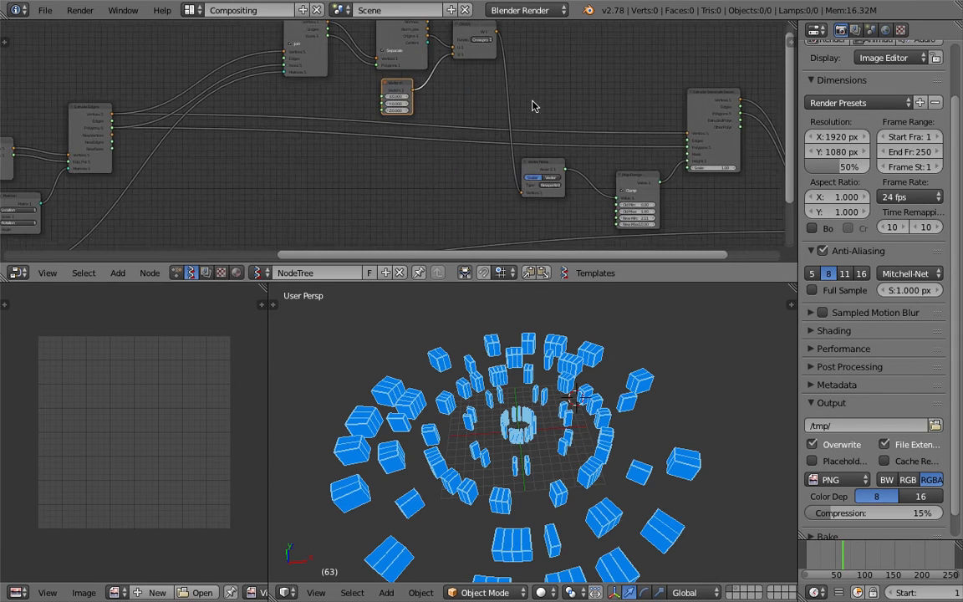
# Group the Apply Matrix, Centers Polygons, Vector Math and Vector in nodes in a frame and move it clear of the other nodes
pyautogui.scroll(-5, 520, 138)
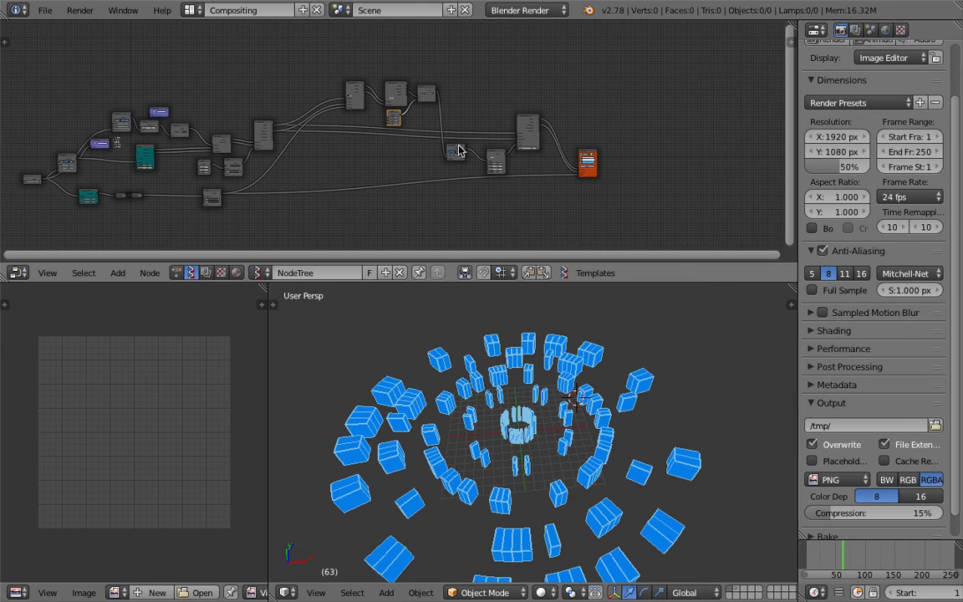
pyautogui.moveTo(343, 55); pyautogui.dragTo(448, 117)
pyautogui.moveTo(397, 84); pyautogui.dragTo(455, 117)
pyautogui.hotkey('ctrl', 'j')
pyautogui.moveTo(410, 112); pyautogui.dragTo(407, 117, button='middle')
pyautogui.moveTo(408, 72); pyautogui.dragTo(376, 60)
pyautogui.scroll(3, 391, 118)
pyautogui.scroll(1, 393, 108)
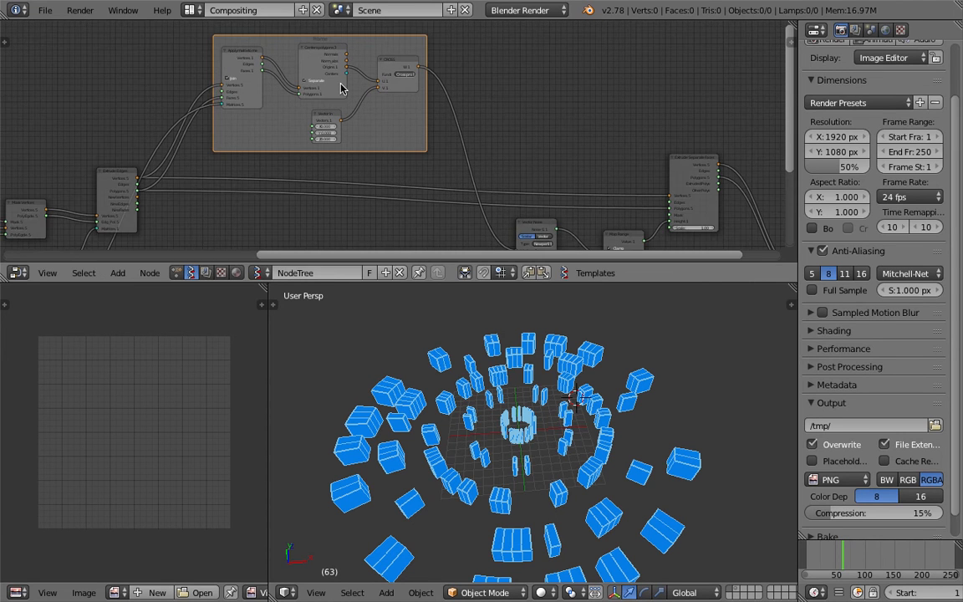
# Reposition the Vector Noise, Map Range, Extrude Separate Faces and Viewer Draw nodes closer to the frame and save the file
pyautogui.keyDown('shift'); pyautogui.scroll(-3, 435, 96); pyautogui.keyUp('shift')
pyautogui.click(513, 148)
pyautogui.moveTo(514, 148); pyautogui.dragTo(476, 149)
pyautogui.moveTo(619, 158); pyautogui.dragTo(562, 153)
pyautogui.moveTo(502, 153); pyautogui.dragTo(373, 146, button='middle')
pyautogui.moveTo(540, 77); pyautogui.dragTo(530, 62)
pyautogui.hotkey('ctrl', 's')
pyautogui.click(530, 63)
pyautogui.moveTo(673, 150); pyautogui.dragTo(643, 145)
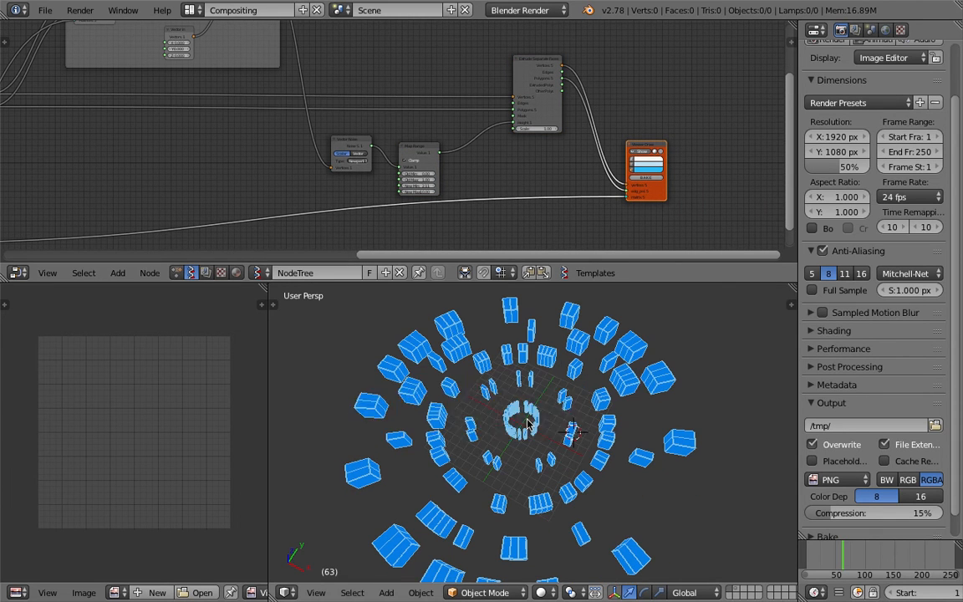
# Set the Vector in node inside the frame to X 4.890 and Y 1.290
pyautogui.scroll(3, 502, 83)
pyautogui.scroll(2, 389, 109)
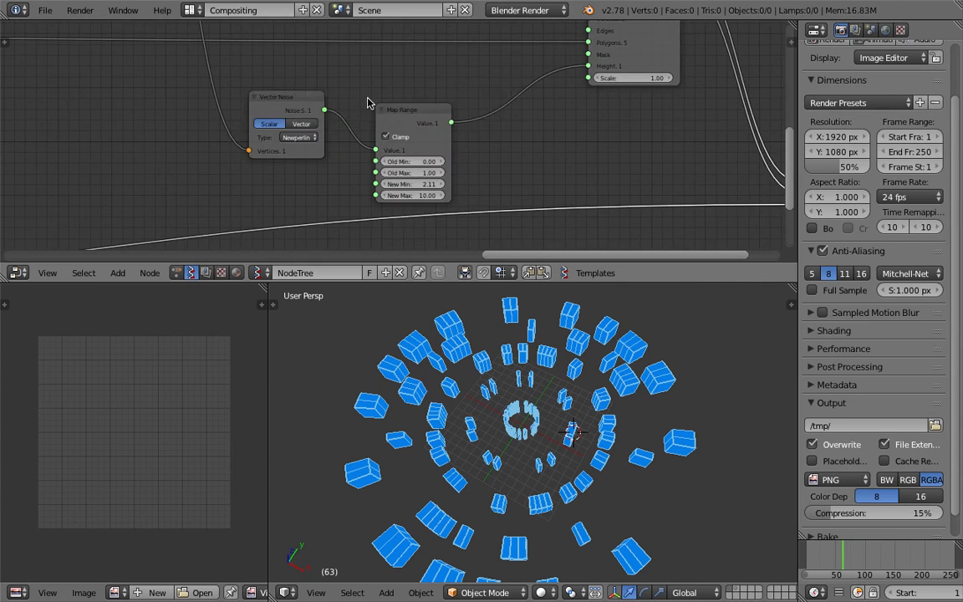
pyautogui.moveTo(306, 90); pyautogui.dragTo(383, 142, button='middle')
pyautogui.scroll(-4, 372, 138)
pyautogui.moveTo(309, 114); pyautogui.dragTo(426, 188, button='middle')
pyautogui.scroll(2, 400, 171)
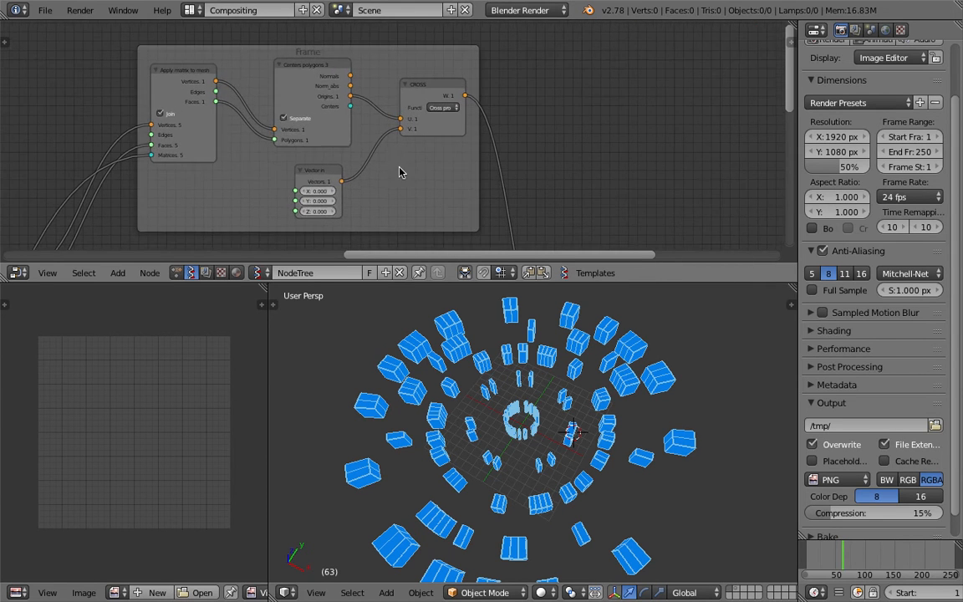
pyautogui.moveTo(349, 187); pyautogui.dragTo(387, 143, button='middle')
pyautogui.moveTo(357, 157); pyautogui.dragTo(768, 147)
# Add a Frame info node and connect its Current Frame output to the X input of Vector in
pyautogui.click(257, 138)
pyautogui.hotkey('shift', 'a')
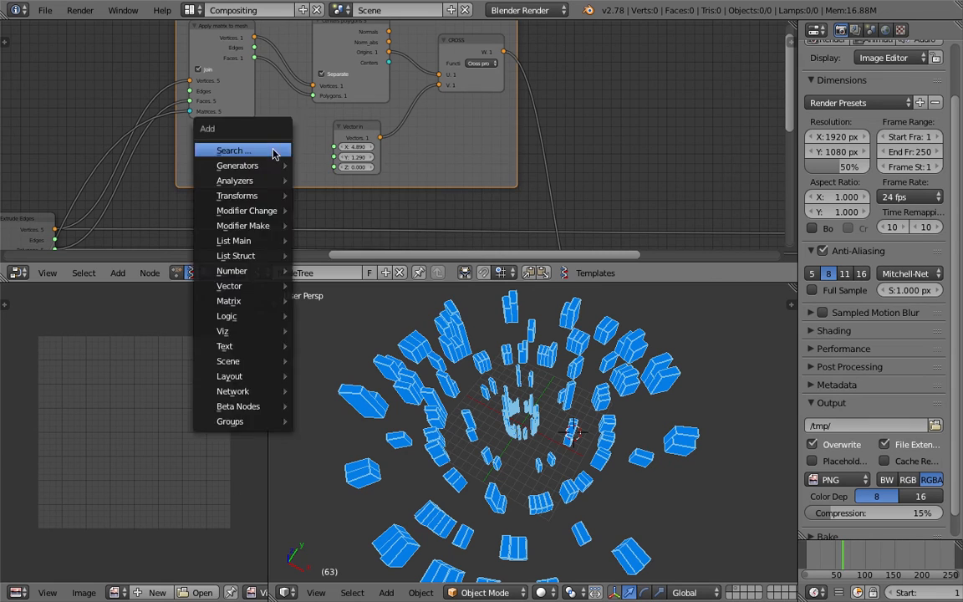
pyautogui.click(255, 150)
pyautogui.write('fran')
pyautogui.press('Down')
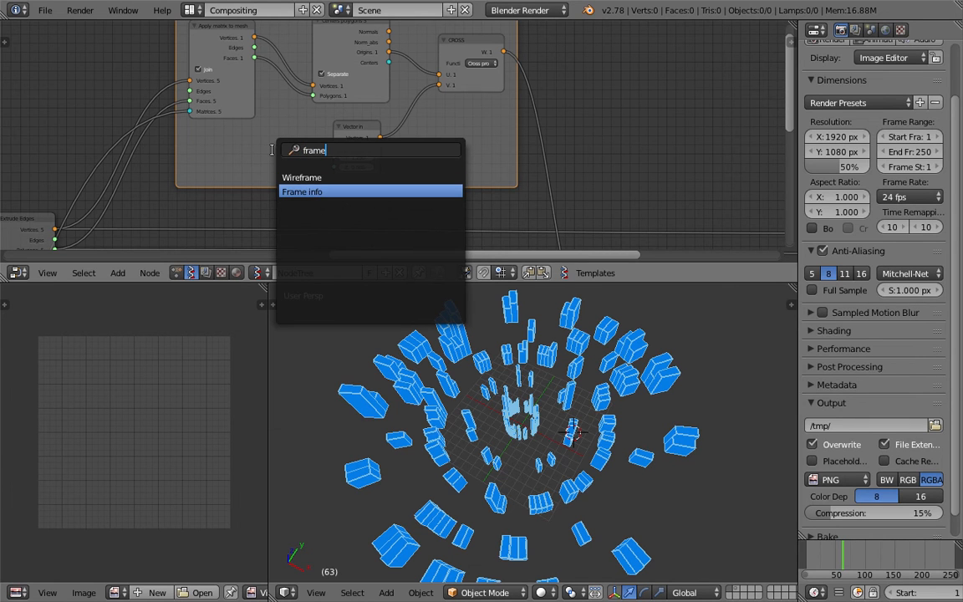
pyautogui.press('Return')
pyautogui.click(287, 152)
pyautogui.moveTo(311, 155); pyautogui.dragTo(333, 147)
# Save the file and move the Frame info node farther from Vector in
pyautogui.moveTo(323, 159); pyautogui.dragTo(320, 147, button='middle')
pyautogui.hotkey('ctrl', 's')
pyautogui.click(320, 149)
pyautogui.scroll(-6, 871, 593)
pyautogui.scroll(4, 915, 597)
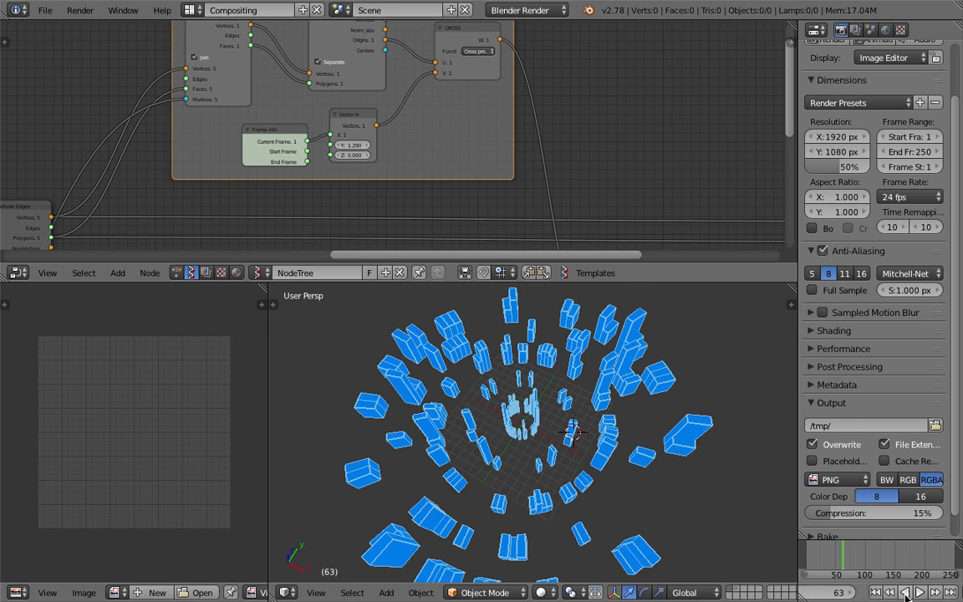
pyautogui.moveTo(294, 134); pyautogui.dragTo(272, 132)
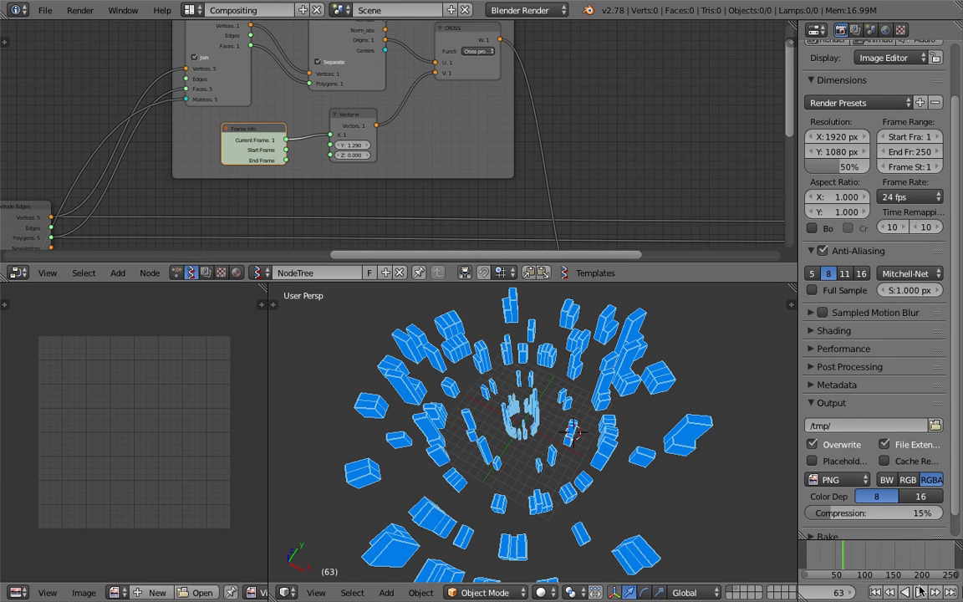
# Play the animation briefly, stop it at frame 69, and save the file
pyautogui.click(920, 591)
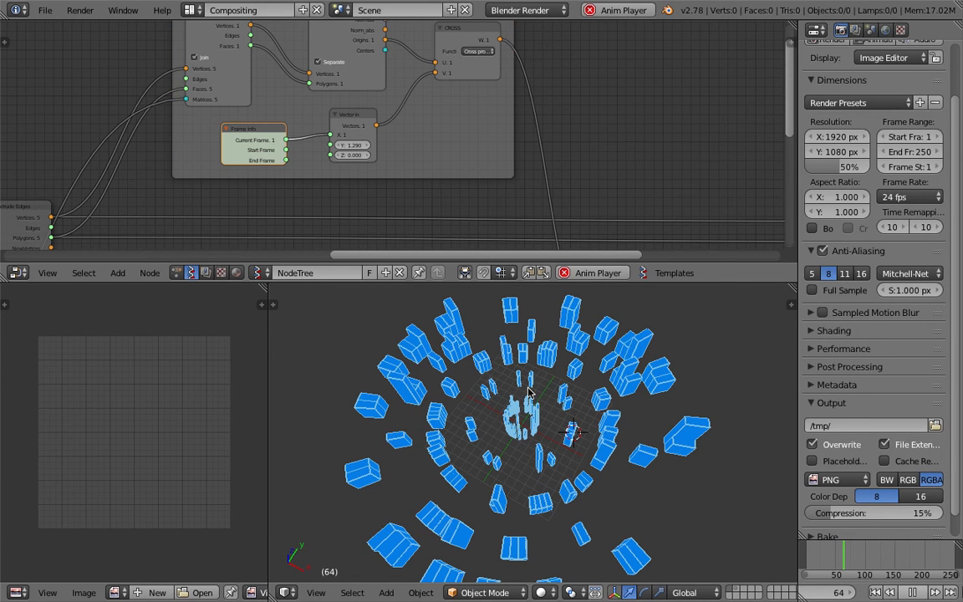
pyautogui.click(911, 592)
pyautogui.hotkey('ctrl', 's')
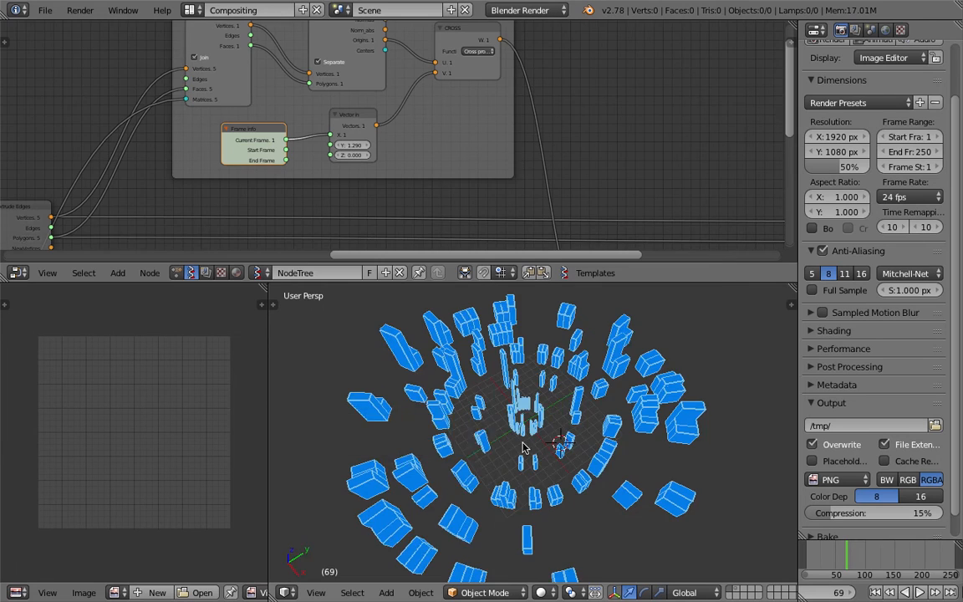
pyautogui.click(502, 443)
# Examine the city from another angle and trace the node tree back toward its starting nodes, saving the file
pyautogui.moveTo(502, 442); pyautogui.dragTo(404, 385, button='middle')
pyautogui.moveTo(192, 171); pyautogui.dragTo(396, 151, button='middle')
pyautogui.scroll(-4, 176, 128)
pyautogui.moveTo(178, 150); pyautogui.dragTo(281, 49, button='middle')
pyautogui.moveTo(306, 169); pyautogui.dragTo(340, 76, button='middle')
pyautogui.scroll(2, 107, 169)
pyautogui.moveTo(107, 169); pyautogui.dragTo(375, 165, button='middle')
pyautogui.moveTo(468, 425); pyautogui.dragTo(456, 424, button='middle')
pyautogui.hotkey('ctrl', 's')
pyautogui.click(457, 426)
# Set the Scale of the Random Vector node to 0.93 and save the file
pyautogui.moveTo(230, 144); pyautogui.dragTo(460, 143, button='middle')
pyautogui.scroll(6, 394, 132)
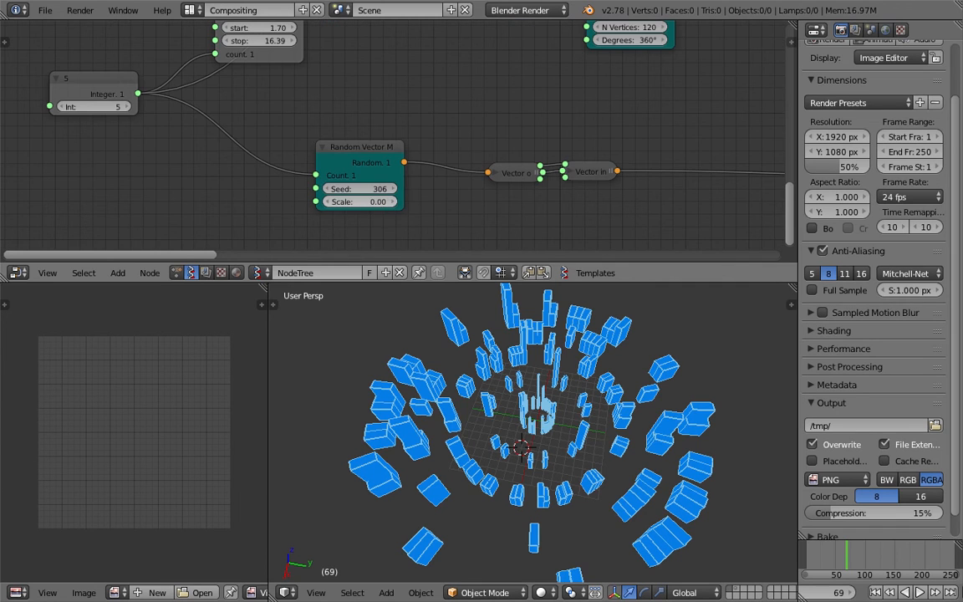
pyautogui.moveTo(360, 201); pyautogui.dragTo(438, 202)
pyautogui.moveTo(543, 420)
pyautogui.mouseDown(button='middle')
pyautogui.moveTo(477, 460)
pyautogui.moveTo(538, 456)
pyautogui.moveTo(543, 428)
pyautogui.mouseUp(button='middle')
pyautogui.hotkey('ctrl', 's')
pyautogui.click(478, 462)
# Set the integer node that drives the ring count to 20 and save the file
pyautogui.moveTo(77, 96); pyautogui.dragTo(242, 91, button='middle')
pyautogui.scroll(1, 242, 93)
pyautogui.click(230, 96)
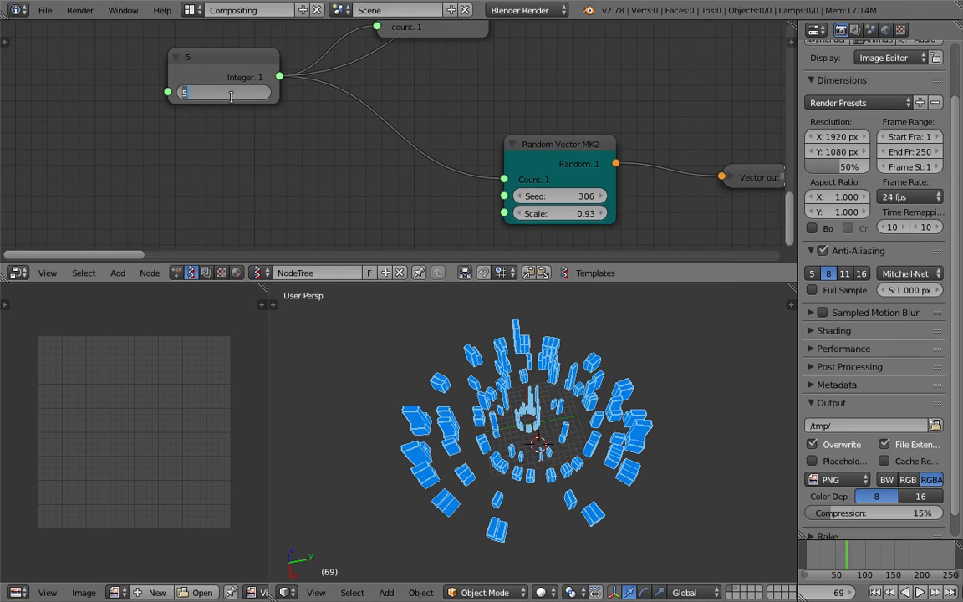
pyautogui.press('Return')
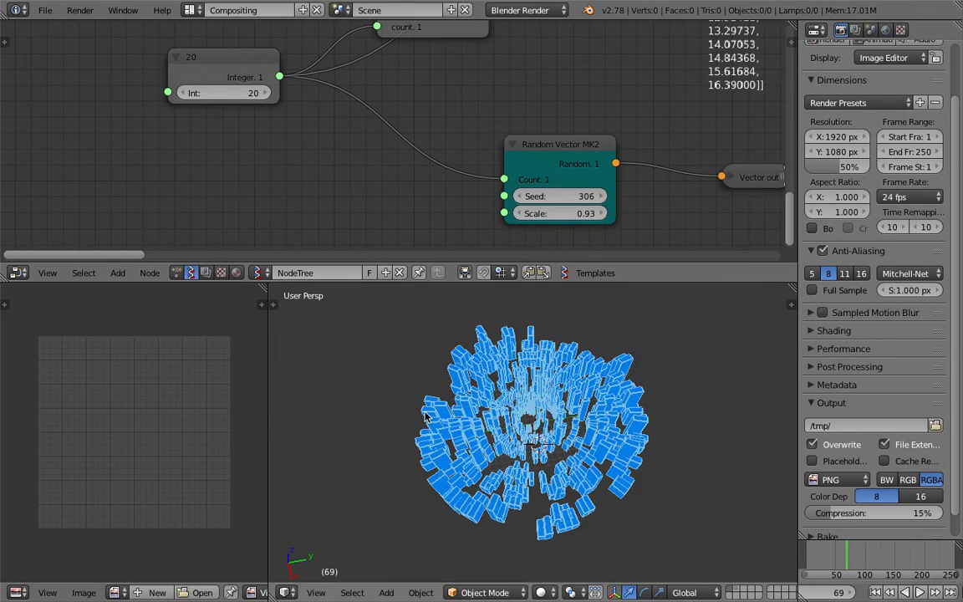
pyautogui.scroll(4, 493, 399)
pyautogui.moveTo(475, 408); pyautogui.dragTo(570, 453, button='middle')
pyautogui.scroll(-4, 572, 454)
pyautogui.hotkey('ctrl', 's')
pyautogui.click(573, 454)
# Set the stop value of the Range Float node to 20 and raise it further to spread the rings outward
pyautogui.moveTo(439, 158); pyautogui.dragTo(413, 243, button='middle')
pyautogui.click(410, 162)
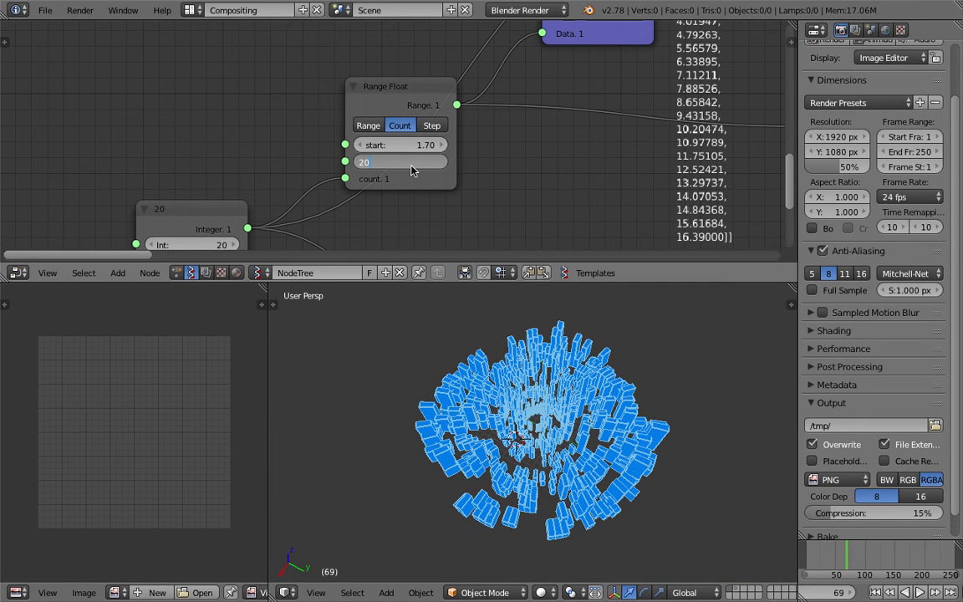
pyautogui.write('20')
pyautogui.press('Return')
pyautogui.moveTo(410, 163); pyautogui.dragTo(663, 162)
pyautogui.moveTo(511, 384); pyautogui.dragTo(541, 409, button='middle')
pyautogui.scroll(-4, 534, 465)
pyautogui.moveTo(592, 147); pyautogui.dragTo(418, 167, button='middle')
pyautogui.scroll(-4, 587, 146)
pyautogui.scroll(-3, 625, 144)
pyautogui.moveTo(746, 124); pyautogui.dragTo(194, 189, button='middle')
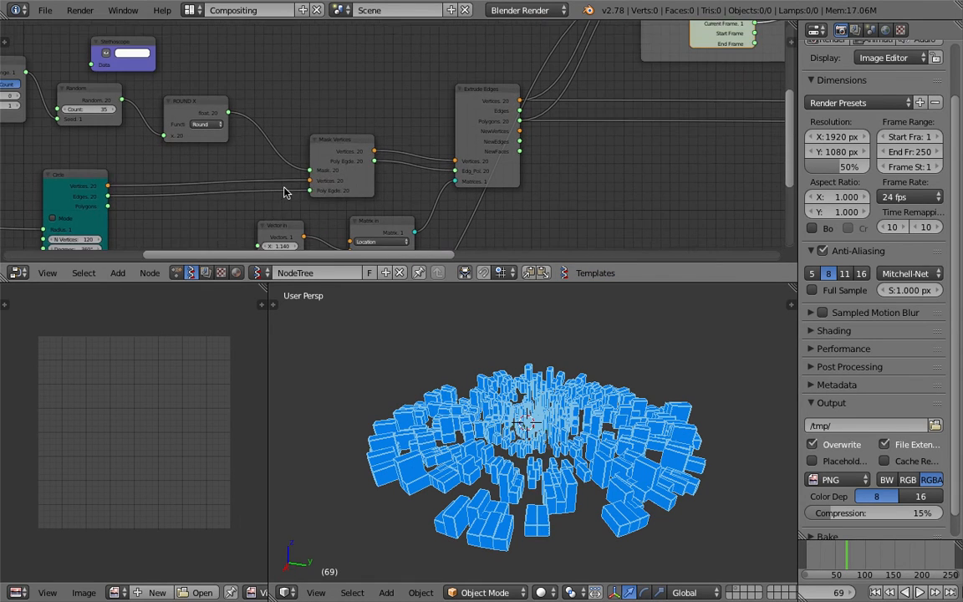
# Examine the expanded city from several angles and distances, saving the file along the way
pyautogui.click(361, 142)
pyautogui.hotkey('ctrl', 's')
pyautogui.scroll(4, 538, 503)
pyautogui.moveTo(511, 414); pyautogui.dragTo(495, 502, button='middle')
pyautogui.scroll(2, 493, 500)
pyautogui.scroll(2, 548, 453)
pyautogui.moveTo(637, 408); pyautogui.dragTo(547, 421, button='middle')
pyautogui.hotkey('ctrl', 's')
pyautogui.click(552, 438)
pyautogui.scroll(3, 514, 458)
pyautogui.scroll(-4, 599, 436)
pyautogui.hotkey('ctrl', 's')
pyautogui.click(593, 479)
pyautogui.scroll(-4, 590, 479)
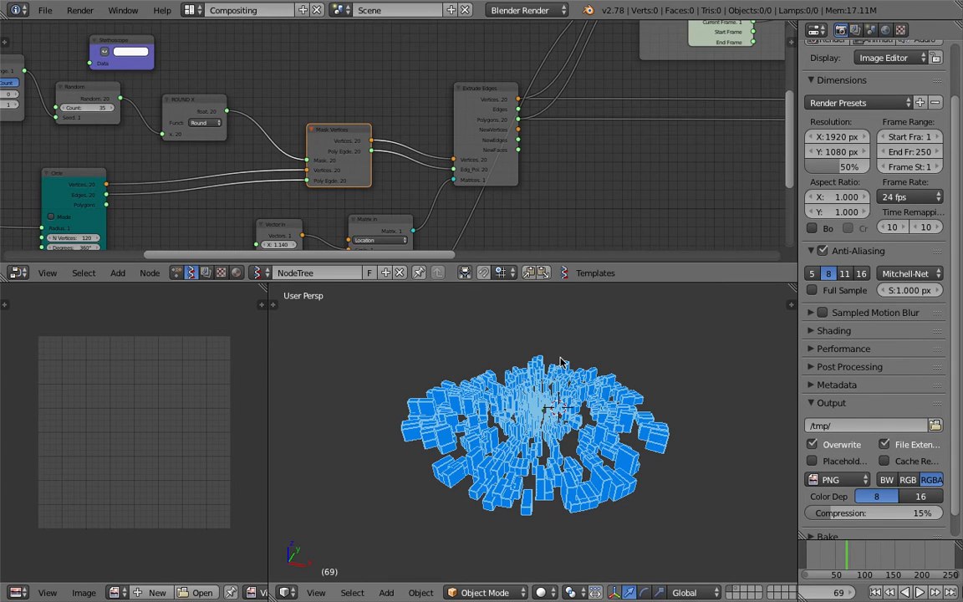
# Bake the city into mesh objects from the Viewer Draw node, enlarging the node editor to reach it
pyautogui.moveTo(638, 199); pyautogui.dragTo(539, 185, button='middle')
pyautogui.scroll(-7, 635, 197)
pyautogui.moveTo(682, 203); pyautogui.dragTo(294, 208, button='middle')
pyautogui.moveTo(585, 173); pyautogui.dragTo(349, 136, button='middle')
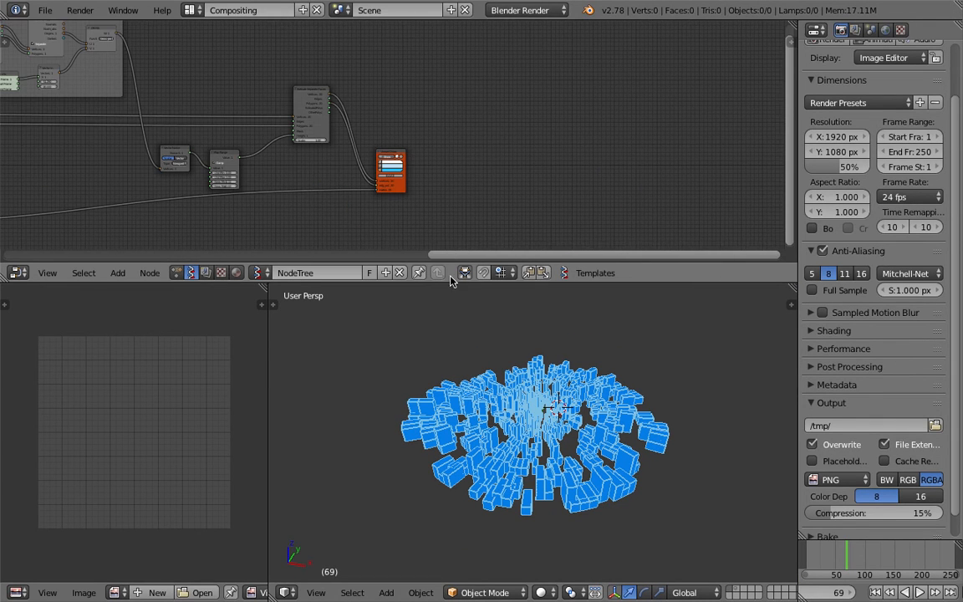
pyautogui.moveTo(463, 283); pyautogui.dragTo(456, 407)
pyautogui.scroll(2, 420, 256)
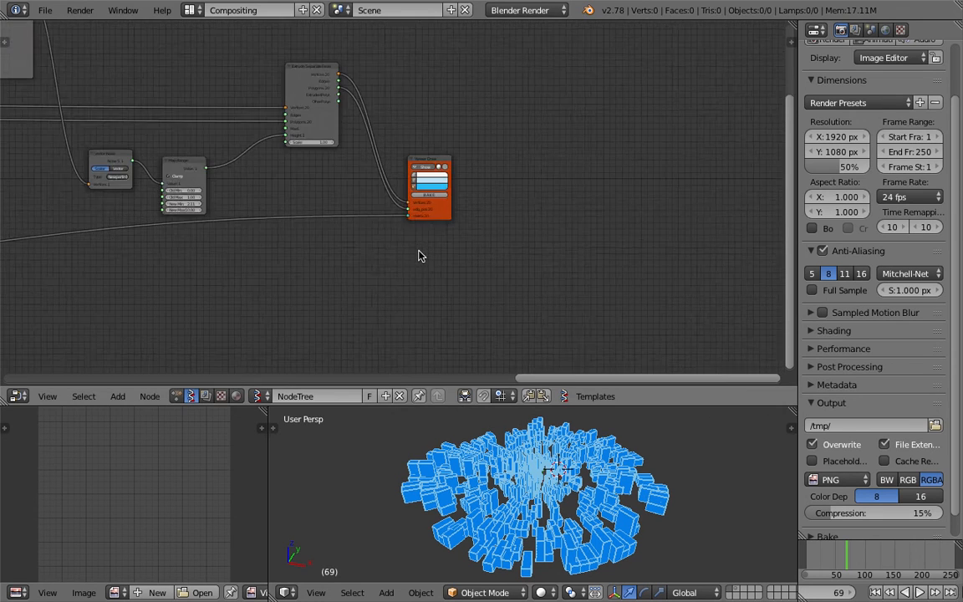
pyautogui.scroll(2, 420, 256)
pyautogui.click(457, 197)
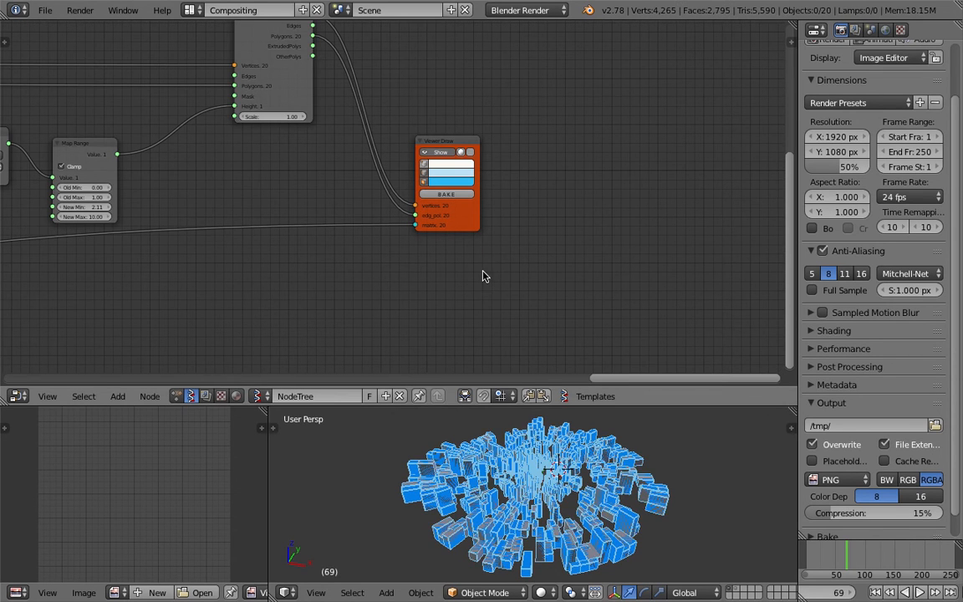
# Move all the baked meshes clear of the blue preview and enlarge the 3D view
pyautogui.moveTo(588, 502); pyautogui.dragTo(716, 526)
pyautogui.keyDown('shift'); pyautogui.moveTo(717, 525); pyautogui.dragTo(573, 476, button='middle'); pyautogui.keyUp('shift')
pyautogui.scroll(2, 575, 454)
pyautogui.moveTo(600, 407); pyautogui.dragTo(585, 302)
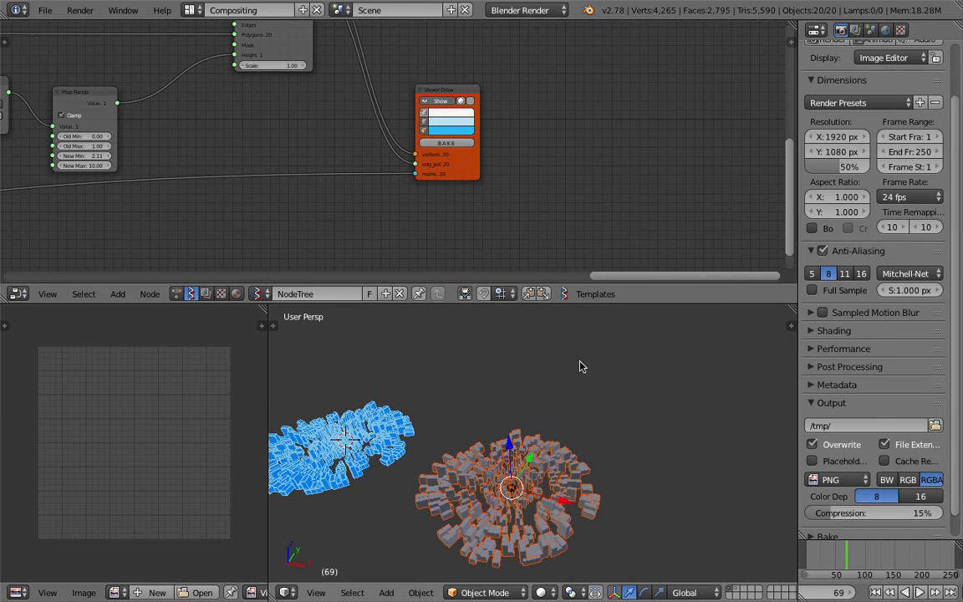
# Inspect the baked city ring by ring, selecting individual ring objects and trial-moving some without keeping the moves
pyautogui.moveTo(569, 462); pyautogui.dragTo(543, 406, button='middle')
pyautogui.rightClick(588, 482)
pyautogui.scroll(3, 570, 413)
pyautogui.press('g')
pyautogui.rightClick(617, 423)
pyautogui.rightClick(563, 453)
pyautogui.press('g')
pyautogui.rightClick(583, 428)
pyautogui.rightClick(560, 421)
pyautogui.rightClick(498, 433)
pyautogui.rightClick(520, 425)
pyautogui.rightClick(537, 424)
pyautogui.rightClick(557, 423)
pyautogui.rightClick(572, 403)
pyautogui.rightClick(594, 406)
pyautogui.rightClick(601, 408)
pyautogui.rightClick(609, 412)
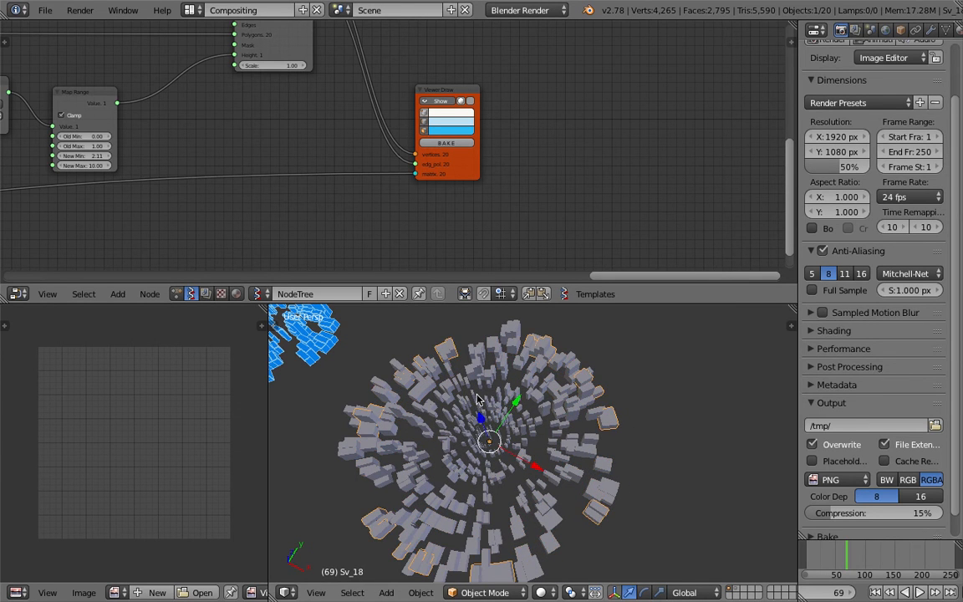
pyautogui.moveTo(555, 415); pyautogui.dragTo(589, 421, button='middle')
pyautogui.press('g')
pyautogui.rightClick(576, 424)
# Box-select all of the baked city rings
pyautogui.scroll(-4, 574, 423)
pyautogui.press('a')
pyautogui.press('a')
pyautogui.press('a')
pyautogui.press('b')
pyautogui.moveTo(453, 372); pyautogui.dragTo(614, 529)
pyautogui.keyDown('shift'); pyautogui.moveTo(602, 497); pyautogui.dragTo(590, 435, button='middle'); pyautogui.keyUp('shift')
pyautogui.scroll(3, 534, 437)
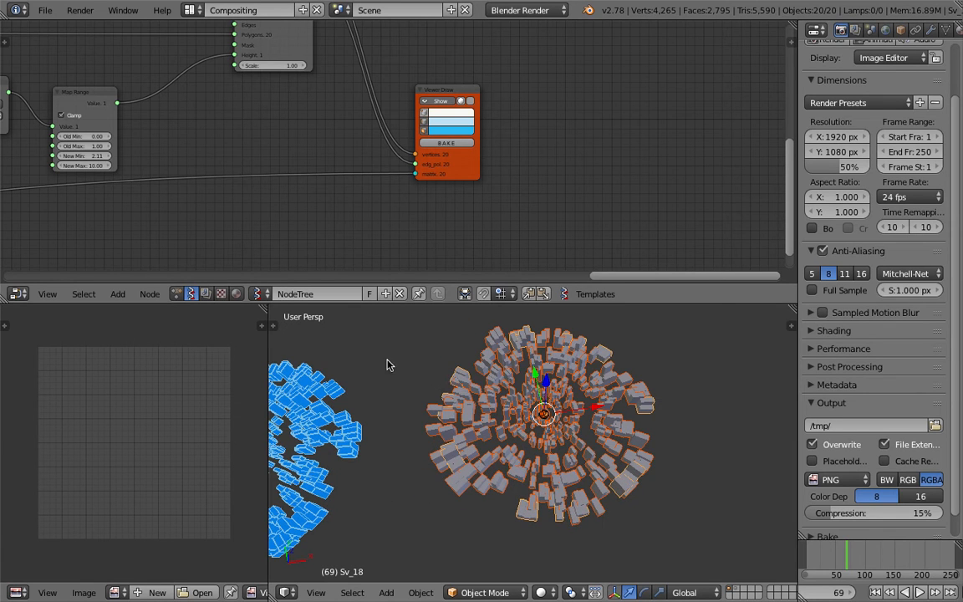
# Create a new Animation Nodes tree and insert the Grid Arrange Objects template
pyautogui.click(178, 294)
pyautogui.click(290, 296)
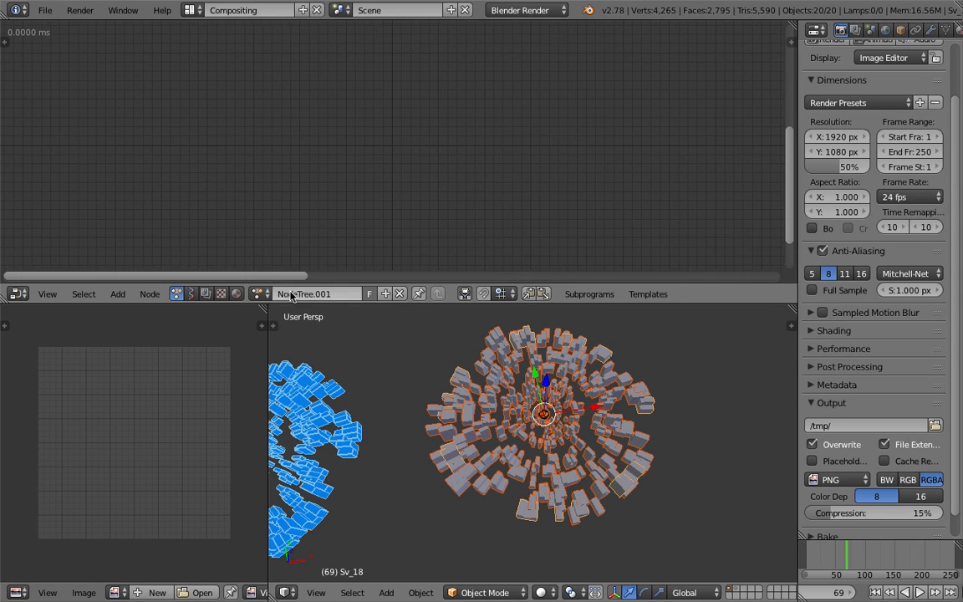
pyautogui.click(635, 291)
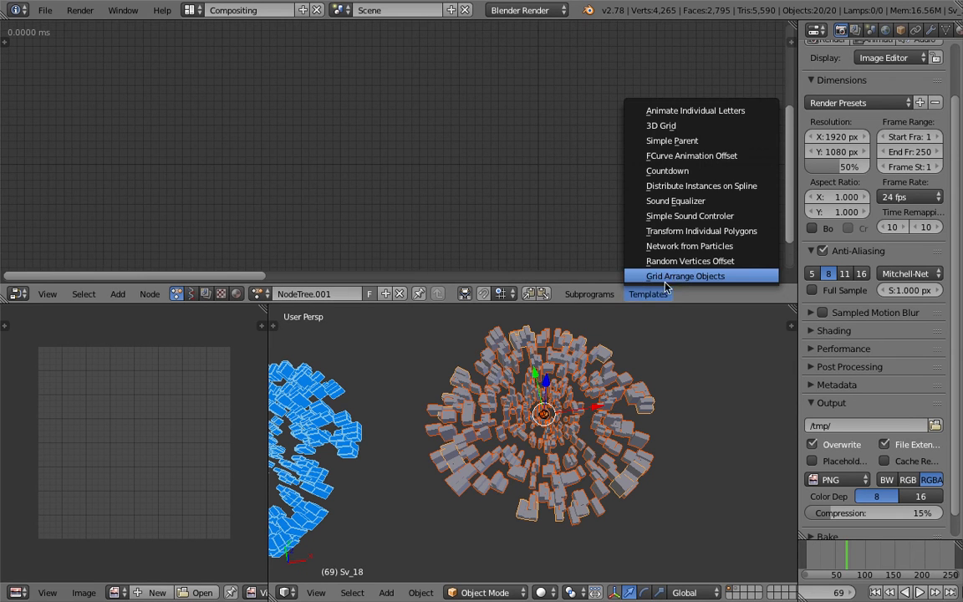
pyautogui.click(675, 277)
pyautogui.scroll(-3, 360, 123)
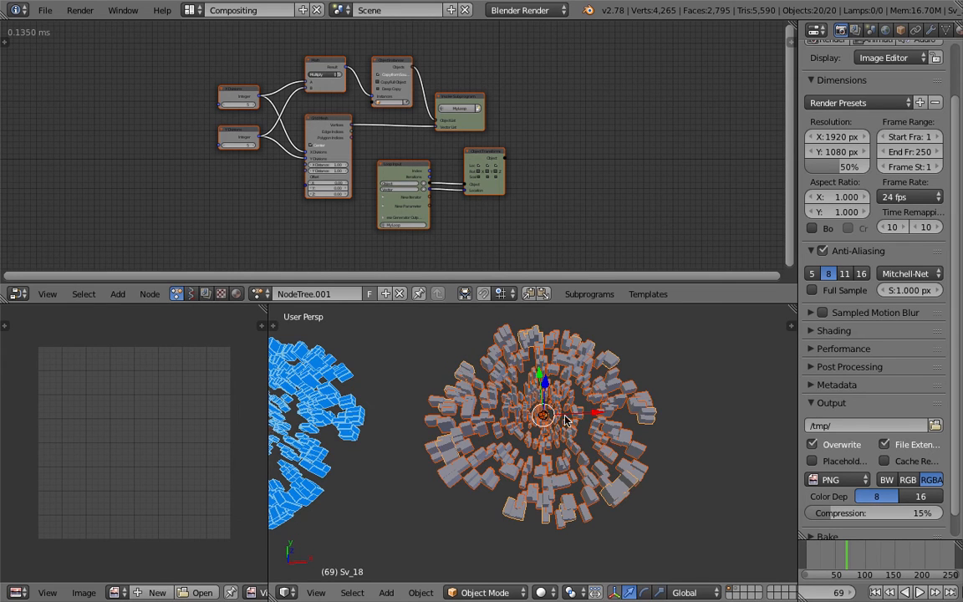
pyautogui.hotkey('shift', 'a')
pyautogui.click(117, 139)
pyautogui.write('objects')
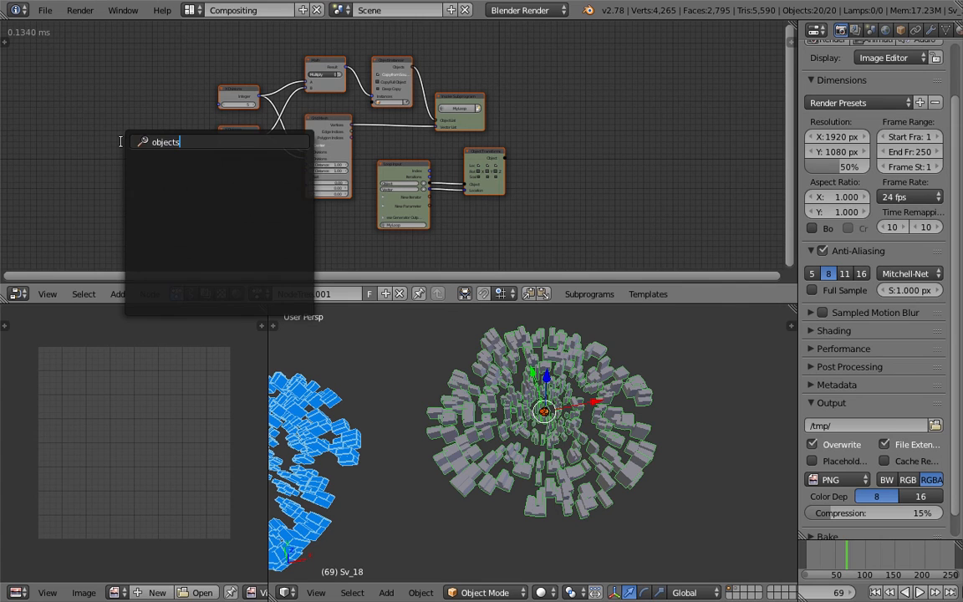
pyautogui.press('Escape')
# Add an Objects from Group node beside the template nodes and set its group to Group
pyautogui.hotkey('shift', 'a')
pyautogui.click(105, 148)
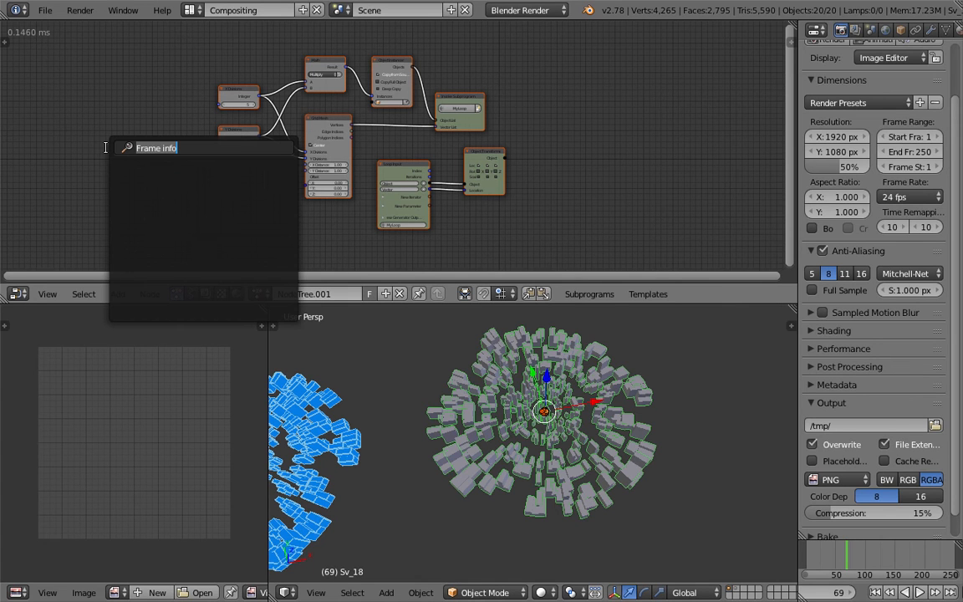
pyautogui.write('object')
pyautogui.press('Return')
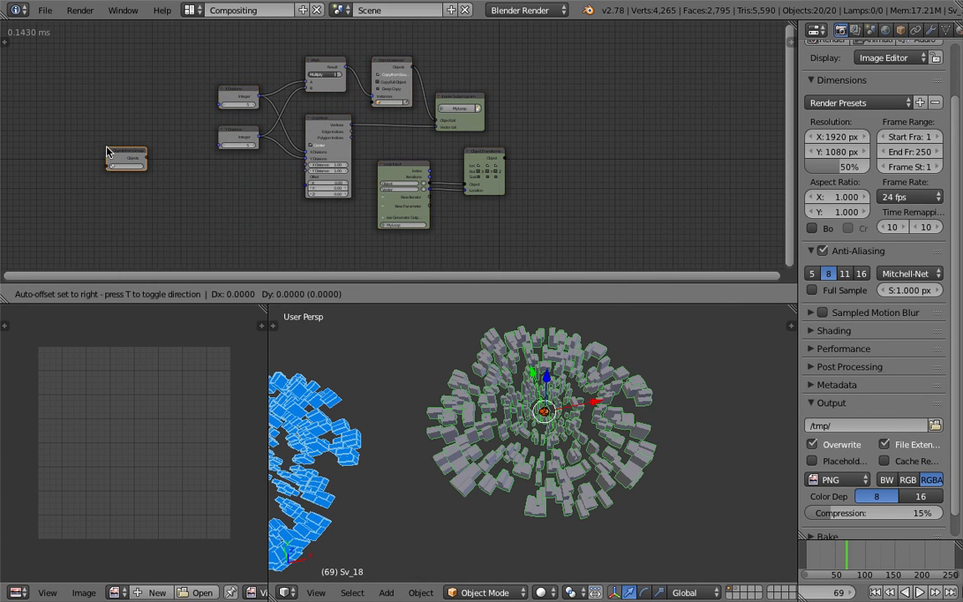
pyautogui.click(95, 132)
pyautogui.click(125, 167)
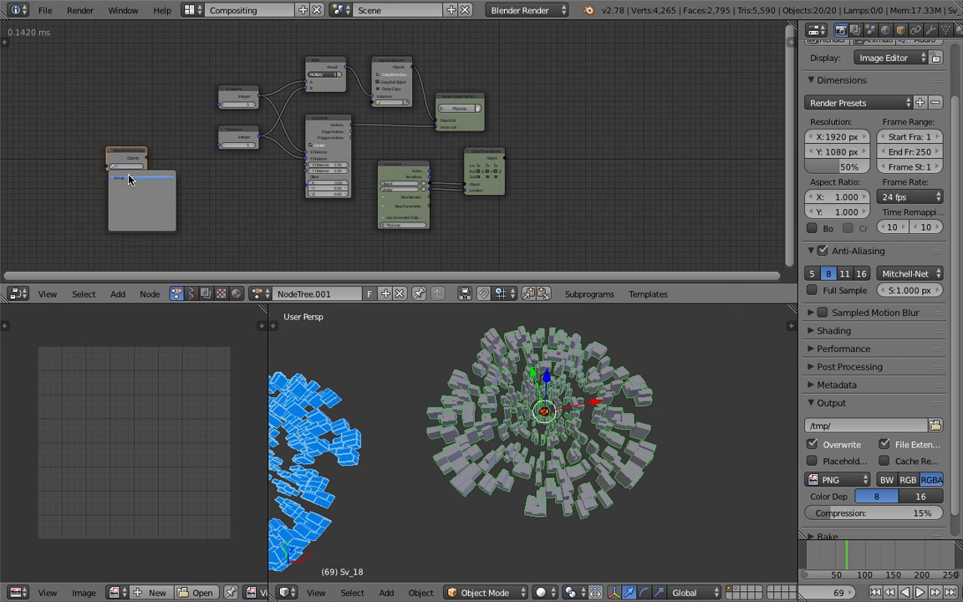
pyautogui.click(120, 178)
# Reposition the Objects from Group node and connect its Objects output to the Object List input of Invoke Subprogram
pyautogui.scroll(3, 133, 173)
pyautogui.scroll(2, 184, 194)
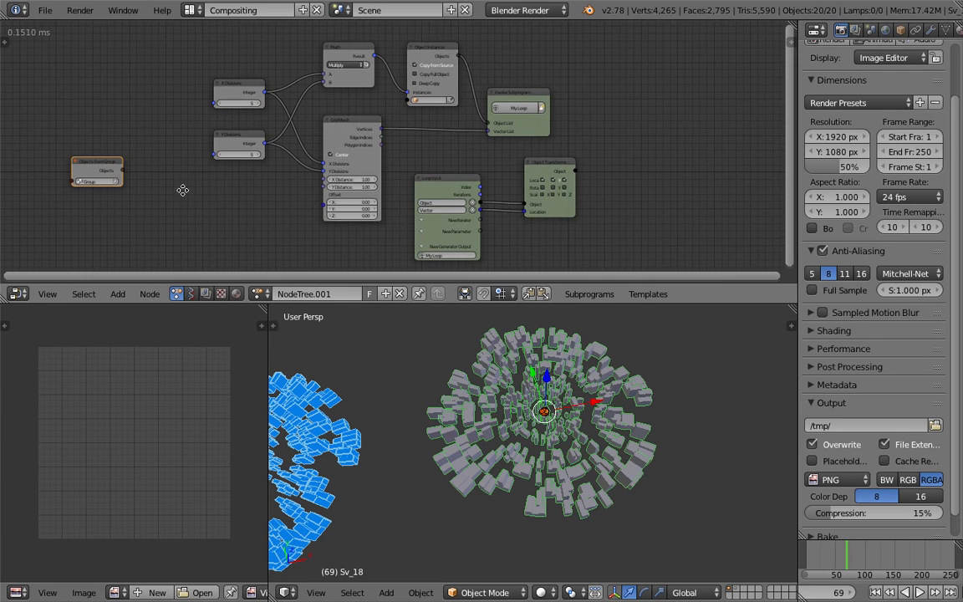
pyautogui.press('g')
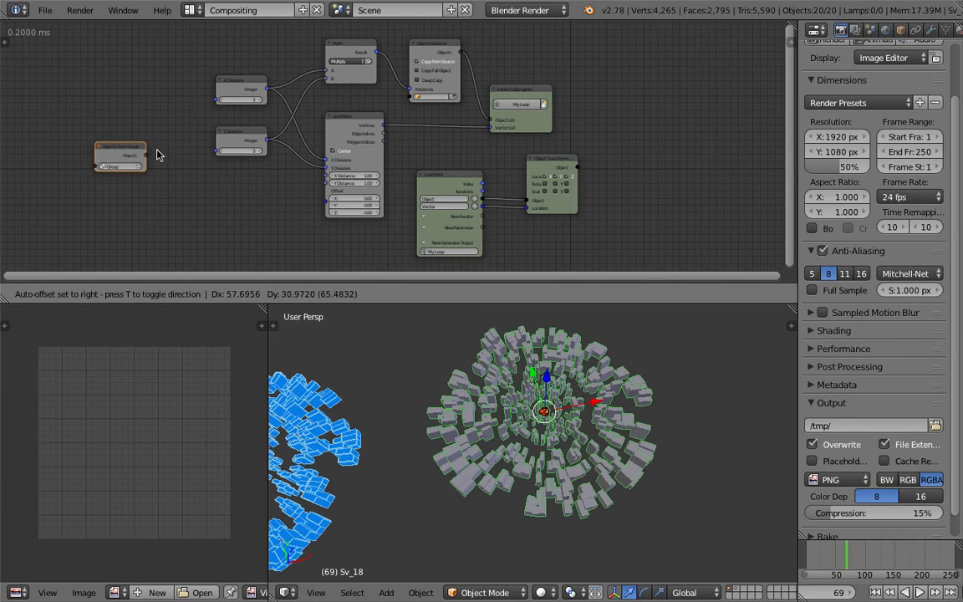
pyautogui.click(150, 153)
pyautogui.scroll(1, 209, 126)
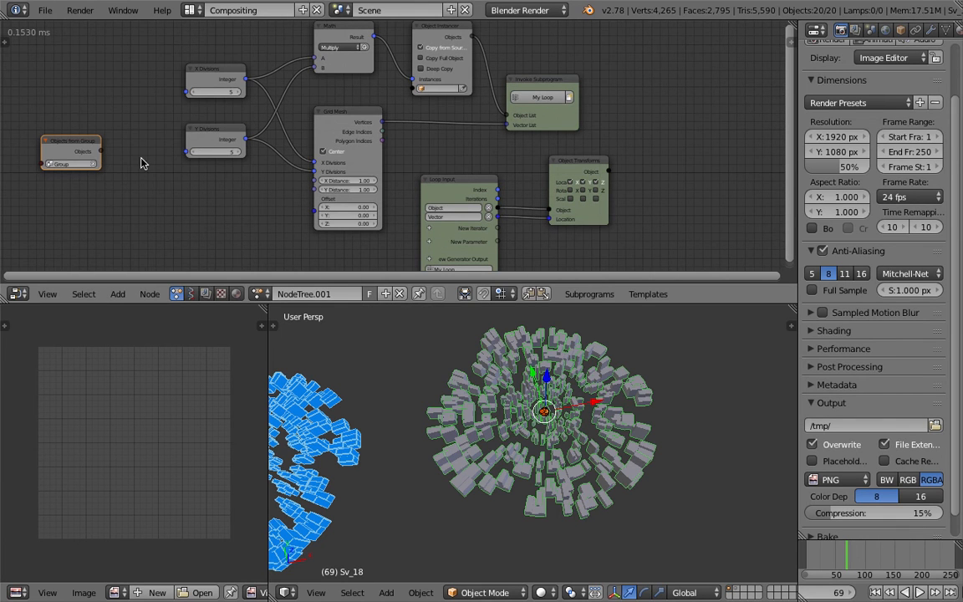
pyautogui.moveTo(104, 154); pyautogui.dragTo(127, 151)
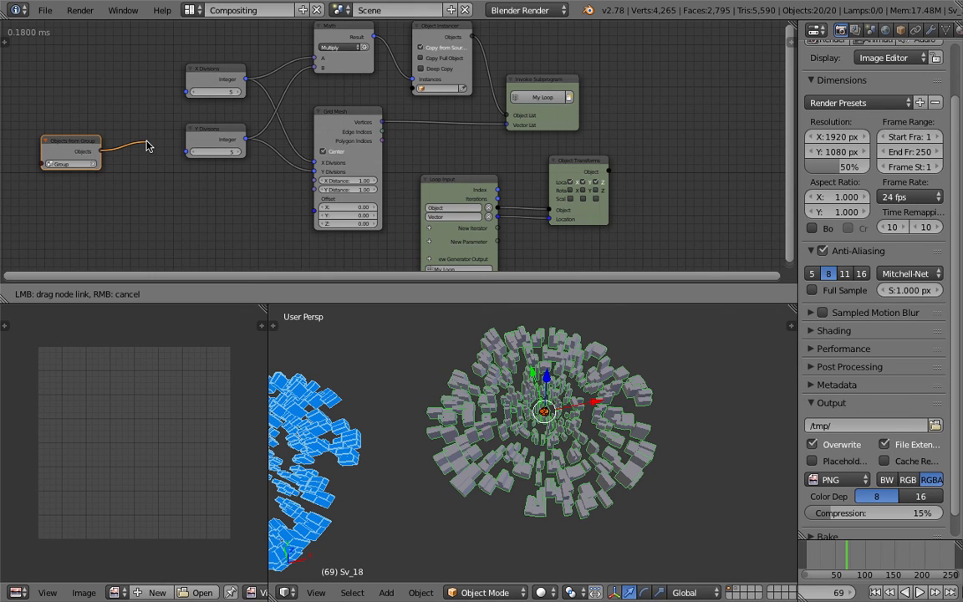
pyautogui.moveTo(146, 146); pyautogui.dragTo(507, 117)
# Delete the Object Instancer and Math nodes from the tree
pyautogui.click(433, 32)
pyautogui.press('x')
pyautogui.click(355, 31)
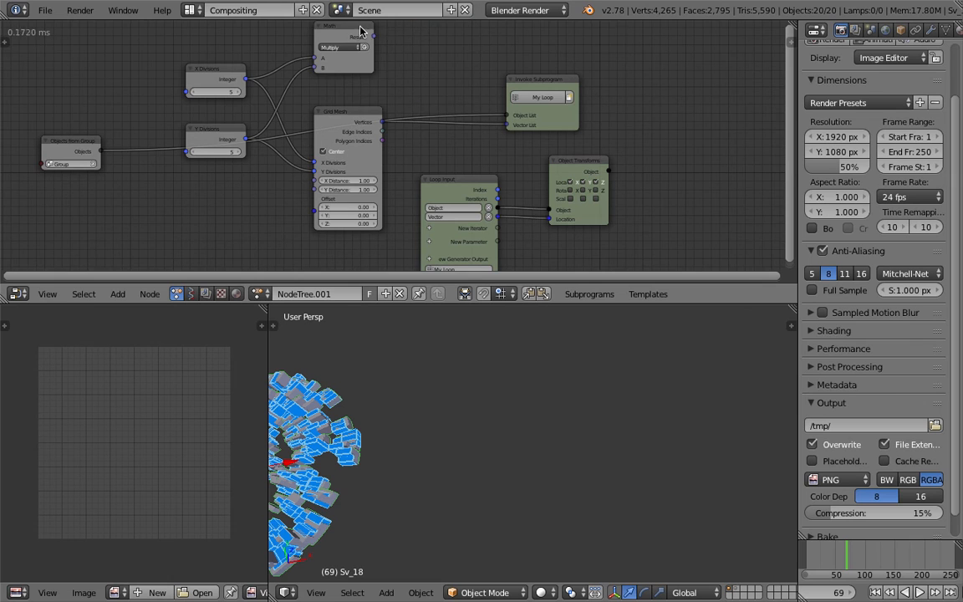
pyautogui.press('x')
# Tidy the tree by spacing out Object Transforms and Grid Mesh and placing Objects from Group near Invoke Subprogram
pyautogui.moveTo(600, 226); pyautogui.dragTo(596, 208, button='middle')
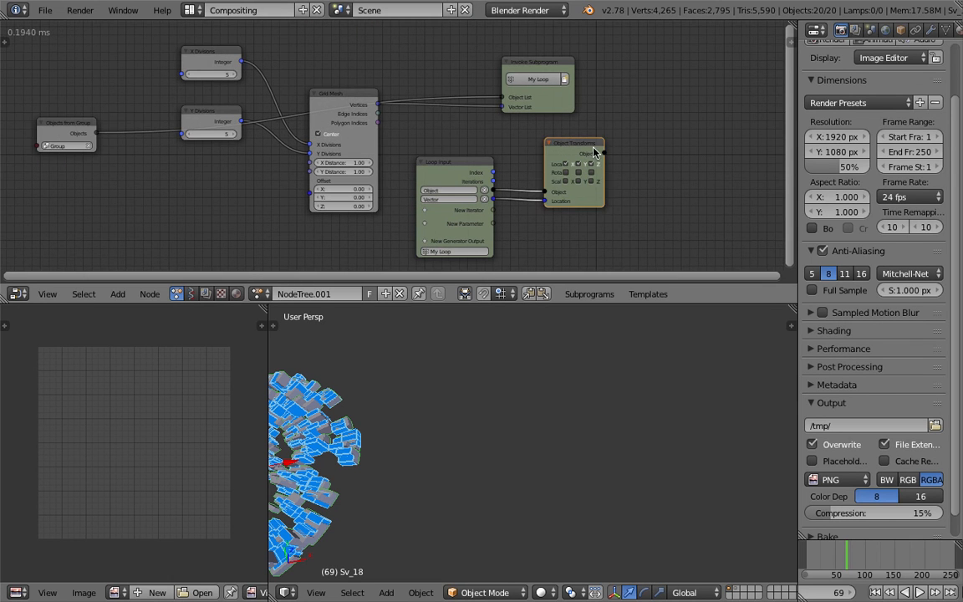
pyautogui.moveTo(575, 149); pyautogui.dragTo(610, 158)
pyautogui.moveTo(326, 94); pyautogui.dragTo(316, 138)
pyautogui.moveTo(80, 134); pyautogui.dragTo(399, 80)
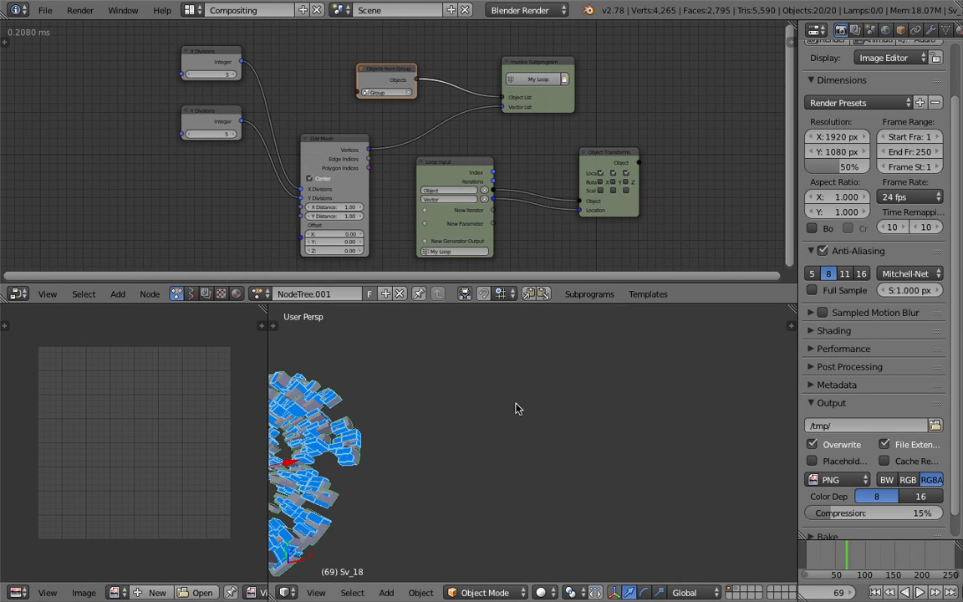
# Set both the X Distance and Y Distance of the Grid Mesh node to 10, 20 and finally 40
pyautogui.scroll(-3, 513, 403)
pyautogui.moveTo(316, 193); pyautogui.dragTo(314, 182, button='middle')
pyautogui.moveTo(344, 195); pyautogui.dragTo(340, 201)
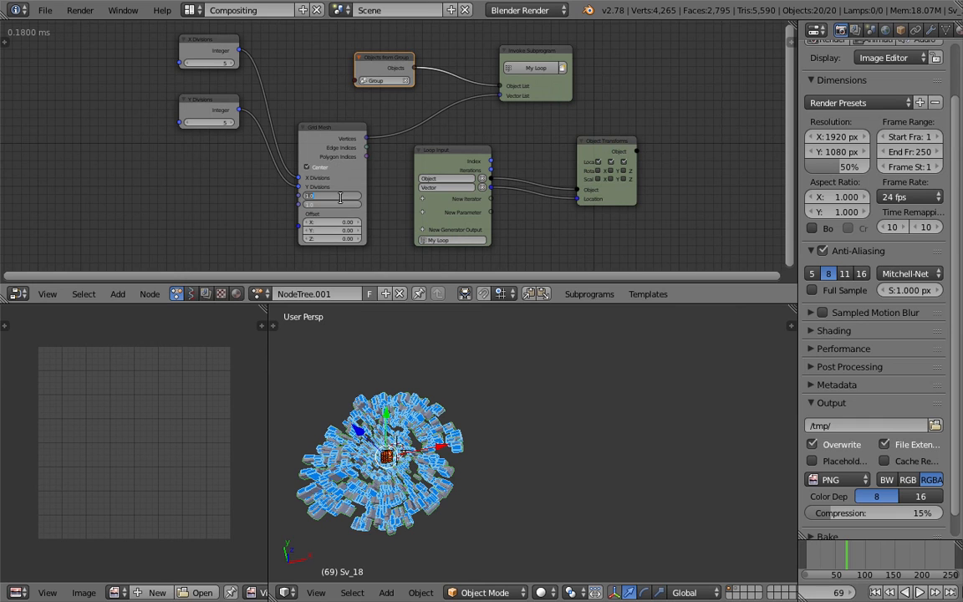
pyautogui.write('10')
pyautogui.press('Return')
pyautogui.moveTo(345, 195); pyautogui.dragTo(351, 195)
pyautogui.write('20')
pyautogui.press('Return')
pyautogui.write('40')
pyautogui.press('Return')
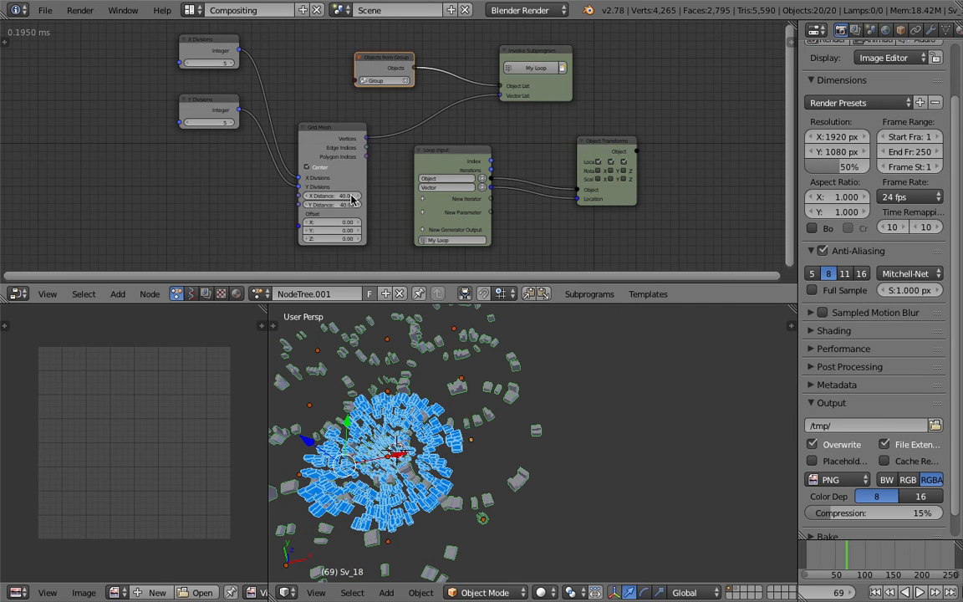
# Return to the Sverchok tree NodeTree and turn off the Viewer Draw preview of the city
pyautogui.moveTo(244, 193); pyautogui.dragTo(244, 190, button='middle')
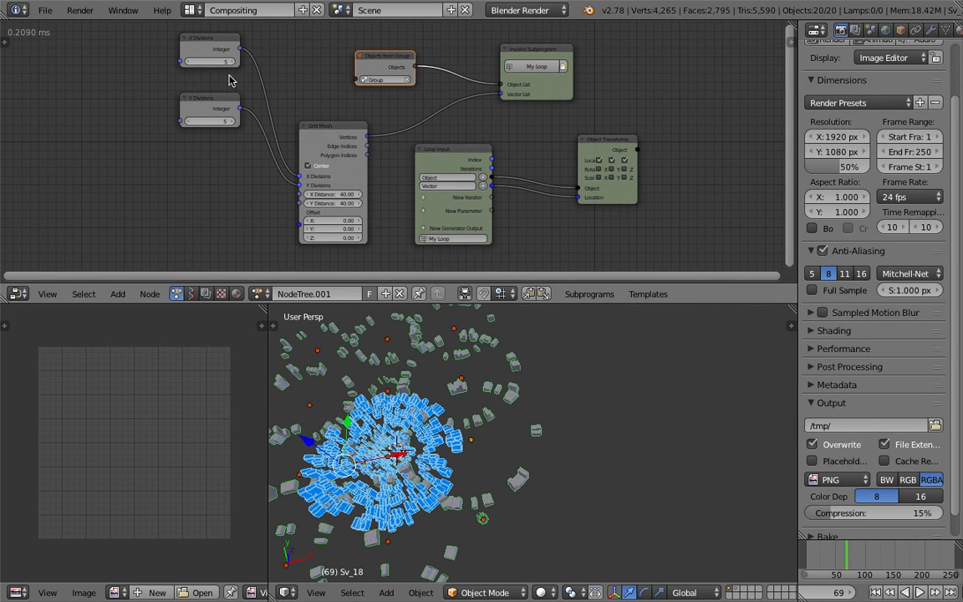
pyautogui.moveTo(552, 493); pyautogui.dragTo(632, 509, button='middle')
pyautogui.moveTo(453, 410); pyautogui.dragTo(496, 347, button='middle')
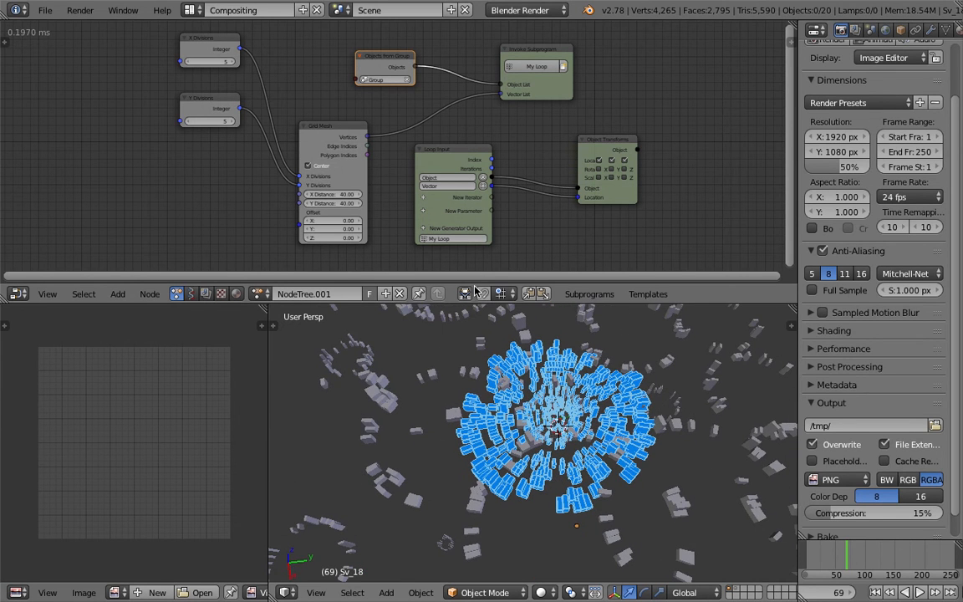
pyautogui.click(191, 294)
pyautogui.click(261, 293)
pyautogui.click(272, 319)
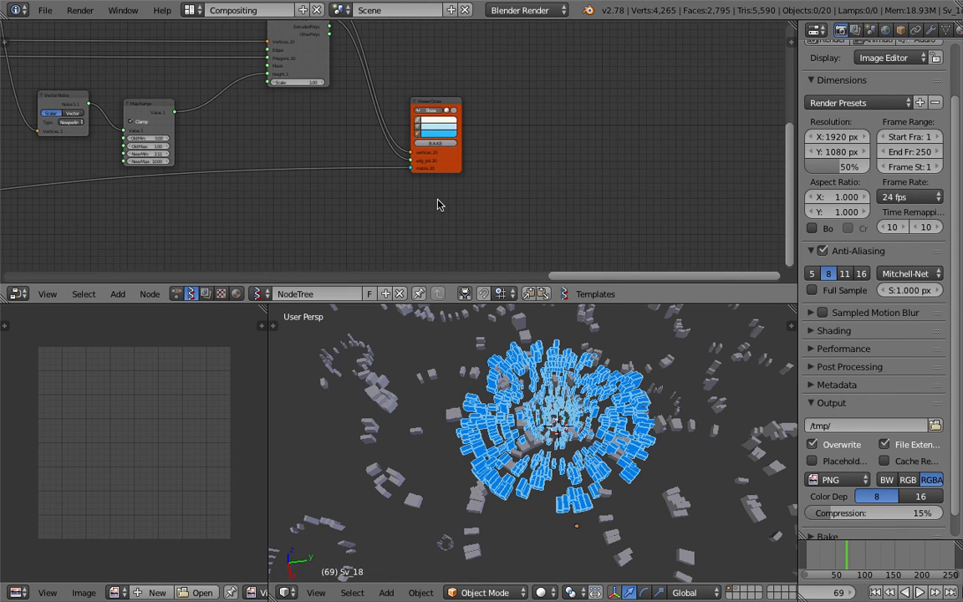
pyautogui.click(436, 110)
pyautogui.scroll(-5, 588, 453)
pyautogui.moveTo(589, 453); pyautogui.dragTo(534, 447, button='middle')
pyautogui.scroll(1, 574, 452)
# Reopen the Animation Nodes tree NodeTree.001 and frame all of its nodes
pyautogui.click(178, 295)
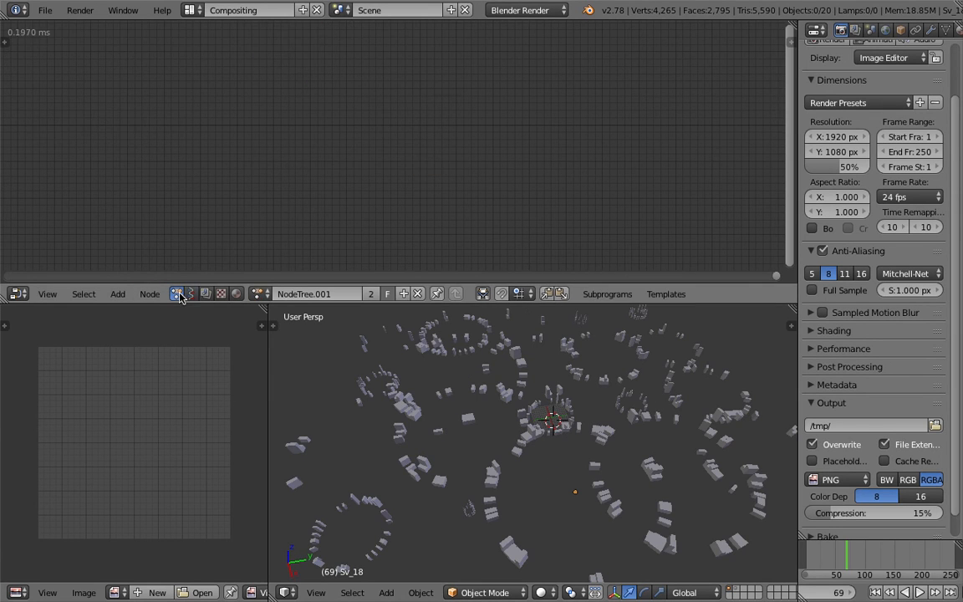
pyautogui.click(261, 294)
pyautogui.click(260, 295)
pyautogui.moveTo(497, 31); pyautogui.dragTo(434, 232, button='middle')
pyautogui.moveTo(250, 181); pyautogui.dragTo(400, 53, button='middle')
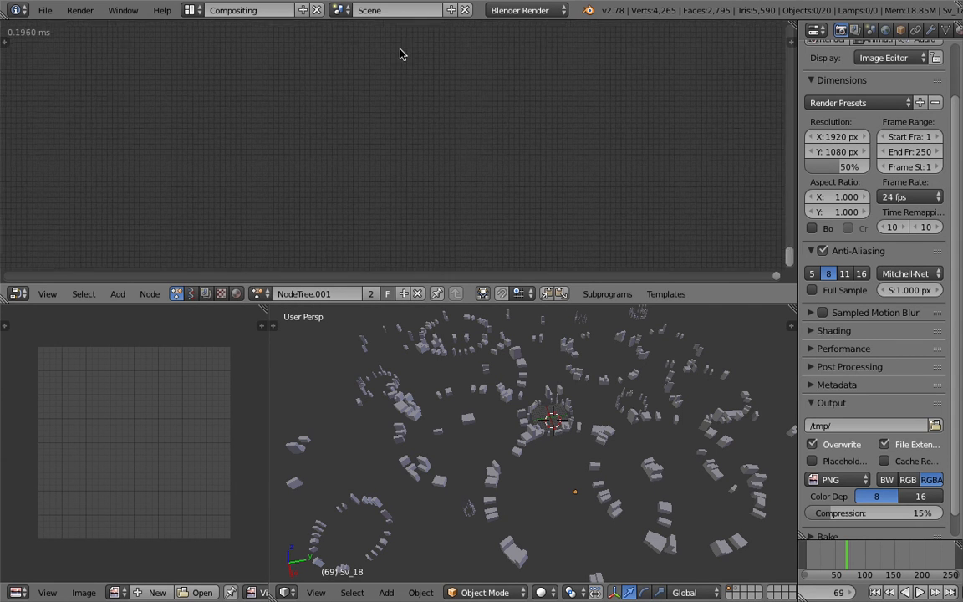
pyautogui.click(260, 293)
pyautogui.click(276, 318)
pyautogui.click(49, 293)
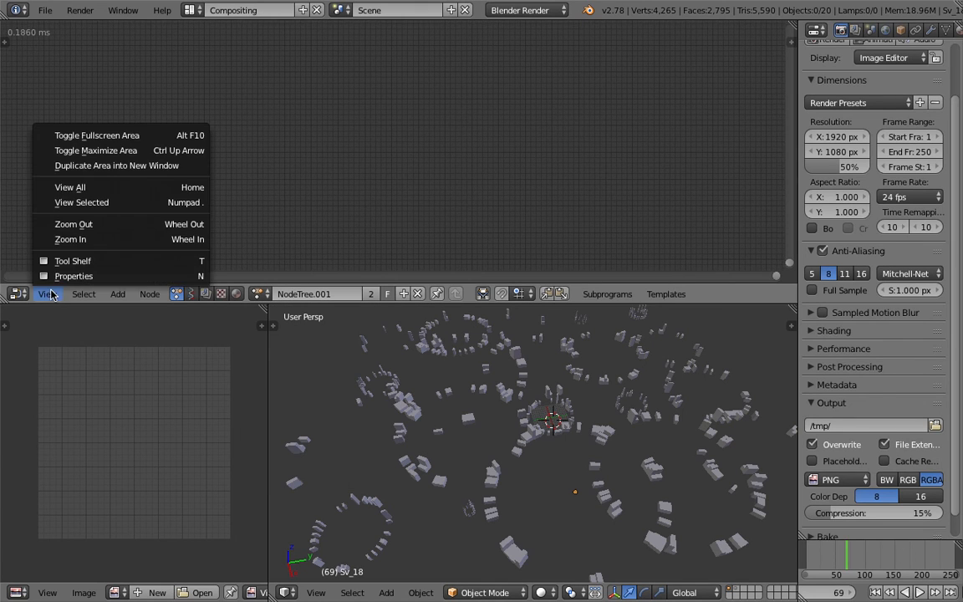
pyautogui.click(87, 188)
pyautogui.scroll(3, 301, 182)
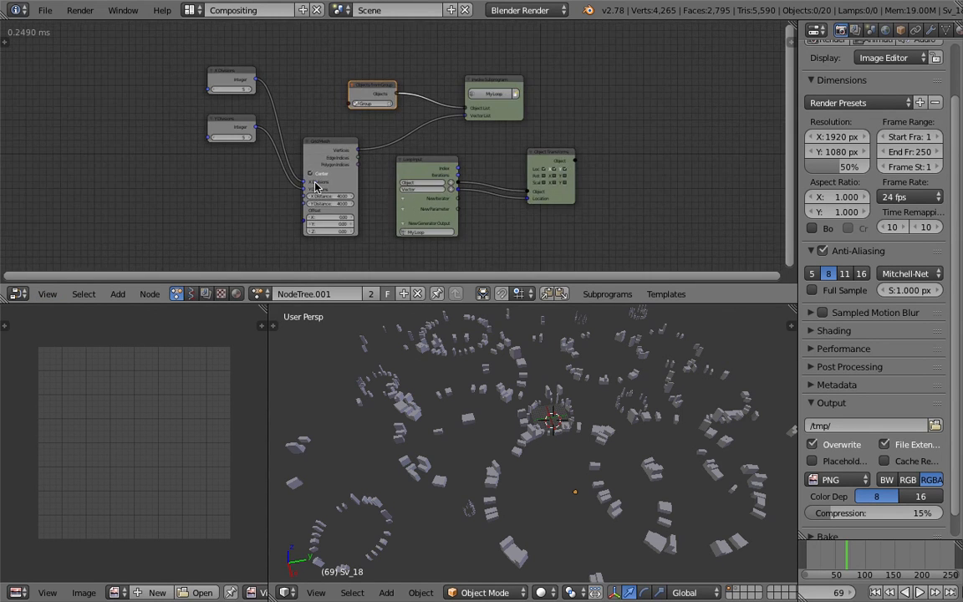
# Reduce the Grid Mesh spacing to an X Distance of 12.85 and a Y Distance of 27.10
pyautogui.scroll(1, 333, 197)
pyautogui.moveTo(314, 203); pyautogui.dragTo(286, 199)
pyautogui.moveTo(706, 531); pyautogui.dragTo(411, 454, button='middle')
pyautogui.scroll(5, 561, 412)
pyautogui.moveTo(475, 444); pyautogui.dragTo(485, 450, button='middle')
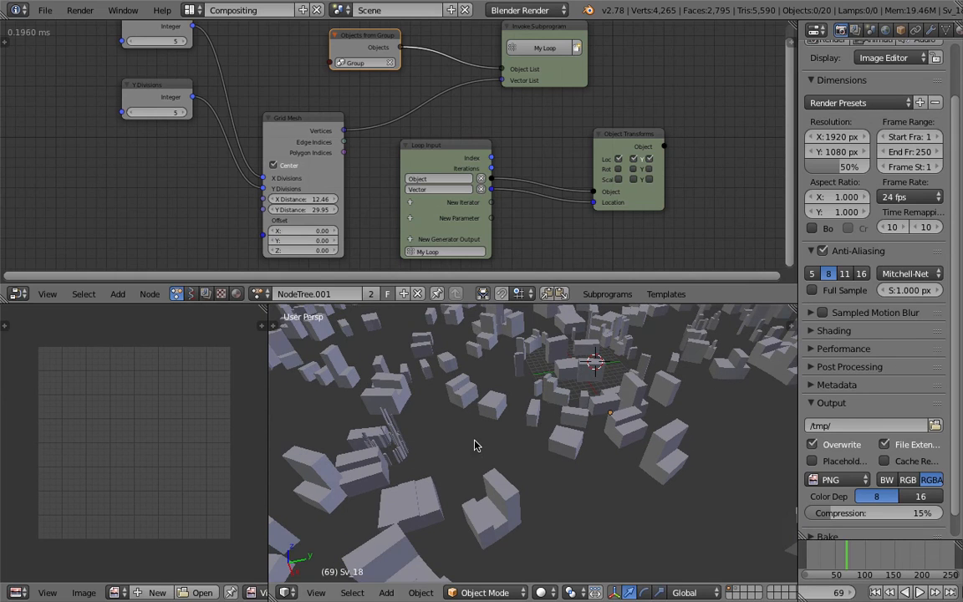
pyautogui.moveTo(301, 200); pyautogui.dragTo(251, 210)
pyautogui.moveTo(436, 448); pyautogui.dragTo(458, 398, button='middle')
pyautogui.scroll(-5, 471, 454)
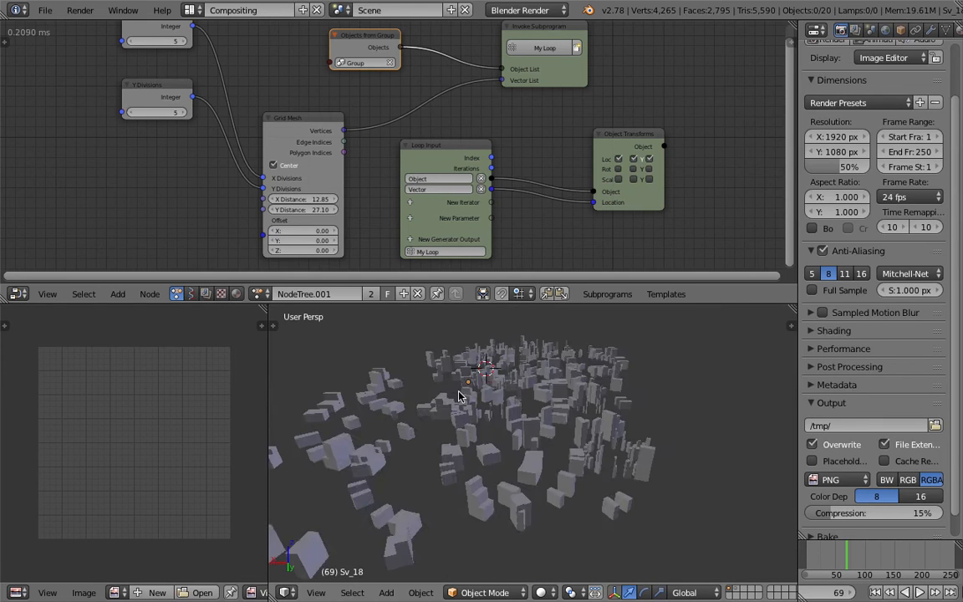
# Examine the overlapping buildings up close from low and high angles, selecting individual rings to tell them apart
pyautogui.scroll(6, 484, 454)
pyautogui.moveTo(492, 436); pyautogui.dragTo(535, 418, button='middle')
pyautogui.rightClick(516, 419)
pyautogui.rightClick(548, 412)
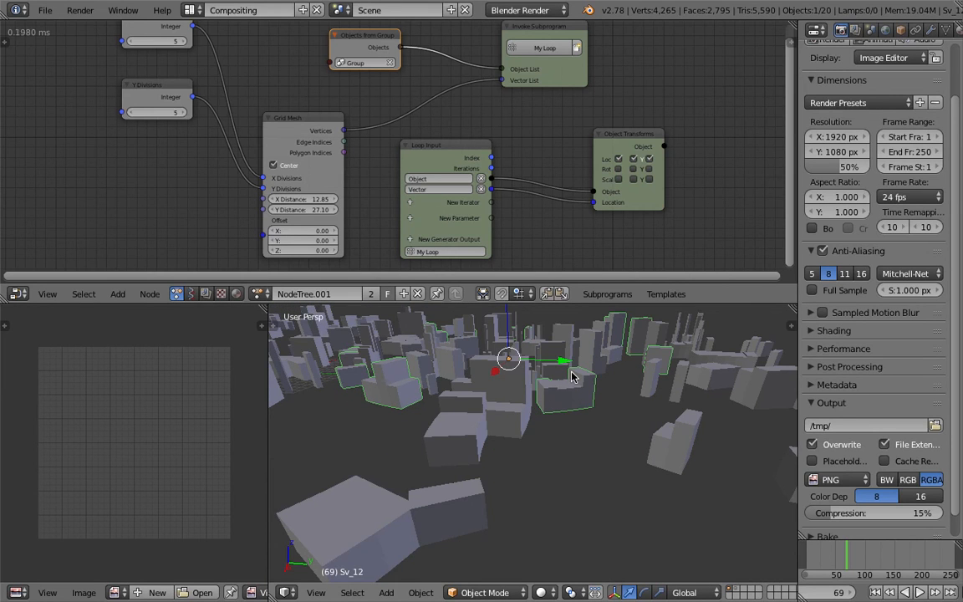
pyautogui.moveTo(379, 359); pyautogui.dragTo(478, 428, button='middle')
pyautogui.scroll(2, 471, 426)
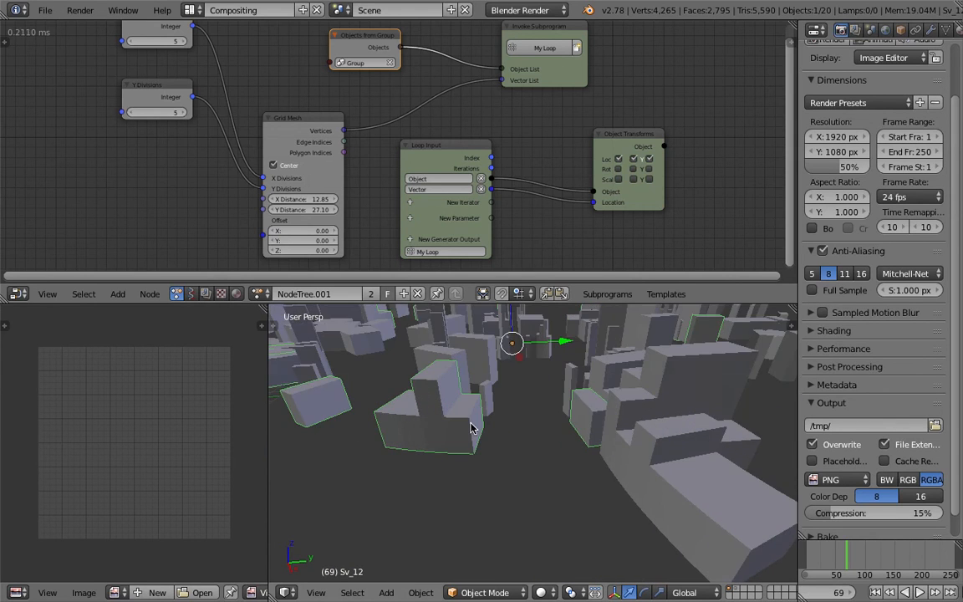
pyautogui.scroll(-2, 473, 419)
pyautogui.scroll(-2, 447, 402)
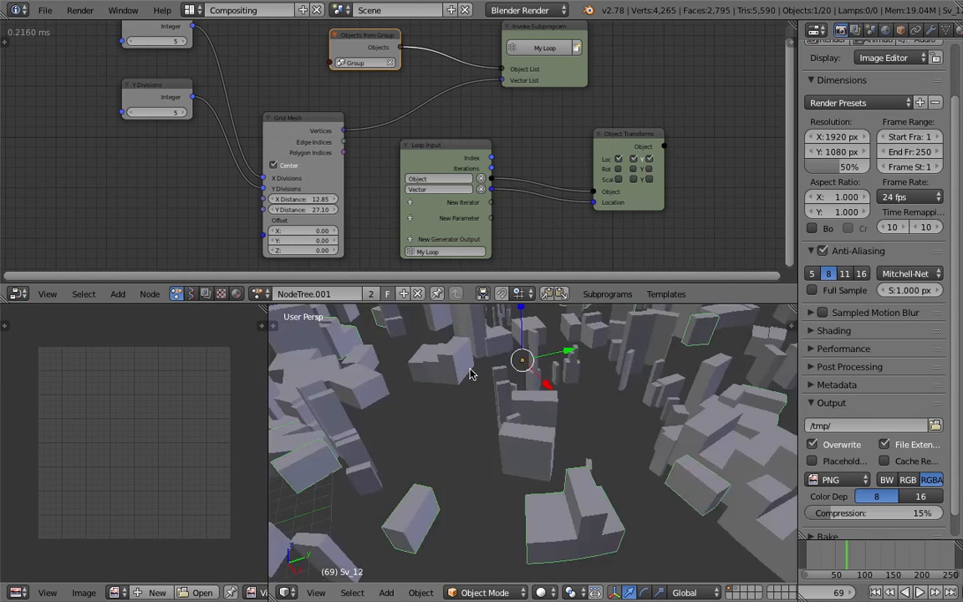
# Delete all the baked ring objects from the scene
pyautogui.scroll(-2, 473, 387)
pyautogui.moveTo(472, 387); pyautogui.dragTo(532, 444, button='middle')
pyautogui.scroll(-4, 451, 442)
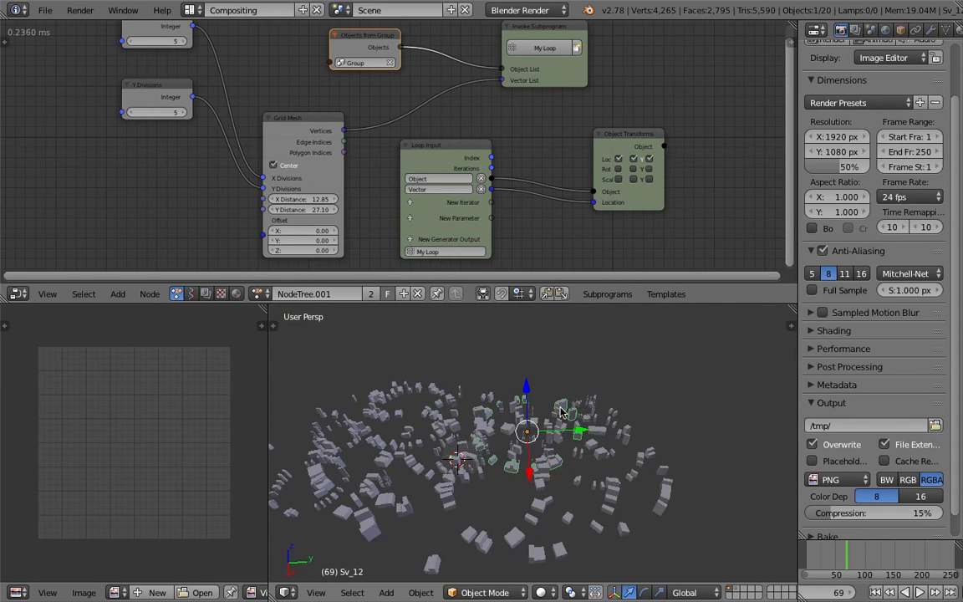
pyautogui.keyDown('shift'); pyautogui.moveTo(562, 411); pyautogui.dragTo(571, 411, button='middle'); pyautogui.keyUp('shift')
pyautogui.press('a')
pyautogui.press('a')
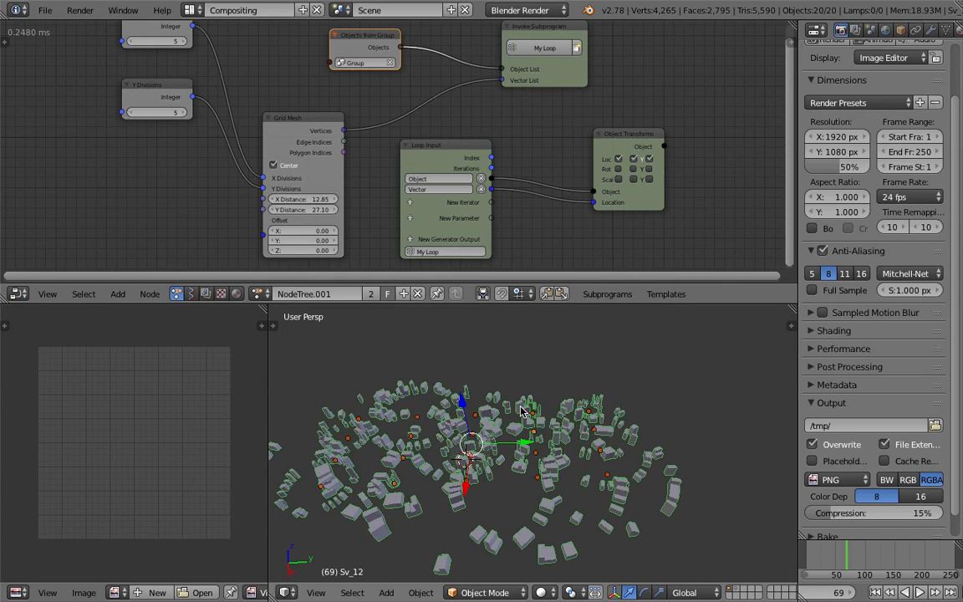
pyautogui.press('Delete')
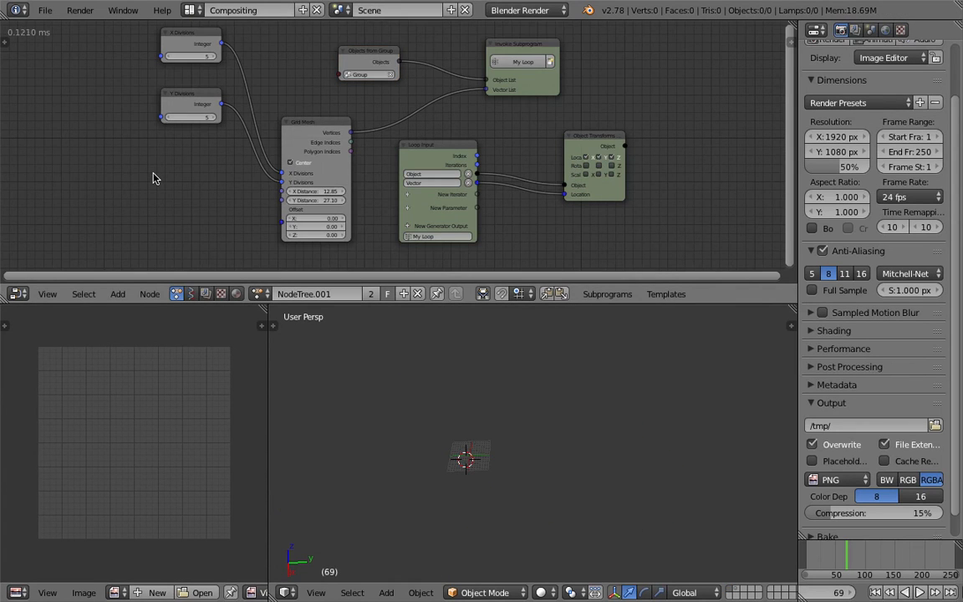
# Return to the Sverchok tree NodeTree, turn the Viewer Draw preview of the city back on, and reposition that node
pyautogui.click(191, 294)
pyautogui.click(259, 293)
pyautogui.click(276, 318)
pyautogui.click(436, 107)
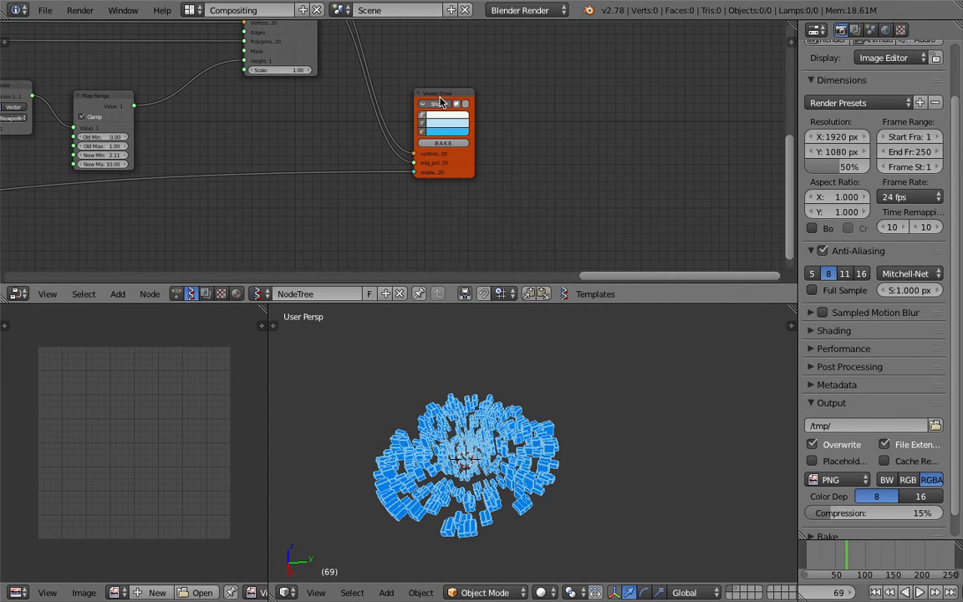
pyautogui.moveTo(440, 94); pyautogui.dragTo(479, 72)
pyautogui.scroll(4, 562, 414)
pyautogui.moveTo(548, 418)
pyautogui.mouseDown(button='middle')
pyautogui.moveTo(476, 442)
pyautogui.moveTo(556, 424)
pyautogui.moveTo(423, 415)
pyautogui.mouseUp(button='middle')
pyautogui.moveTo(599, 80); pyautogui.dragTo(555, 152, button='middle')
pyautogui.hotkey('shift', 'a')
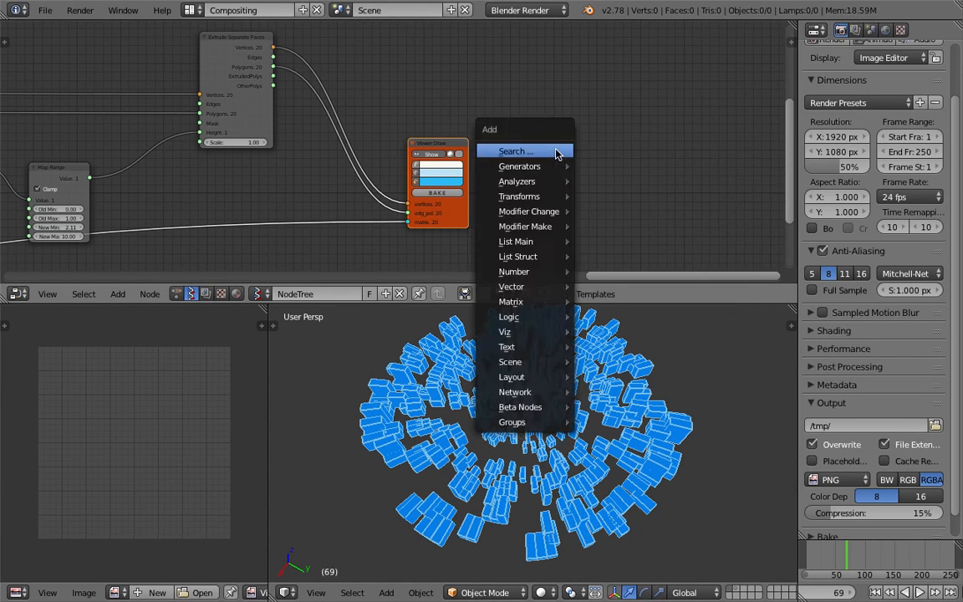
pyautogui.click(554, 150)
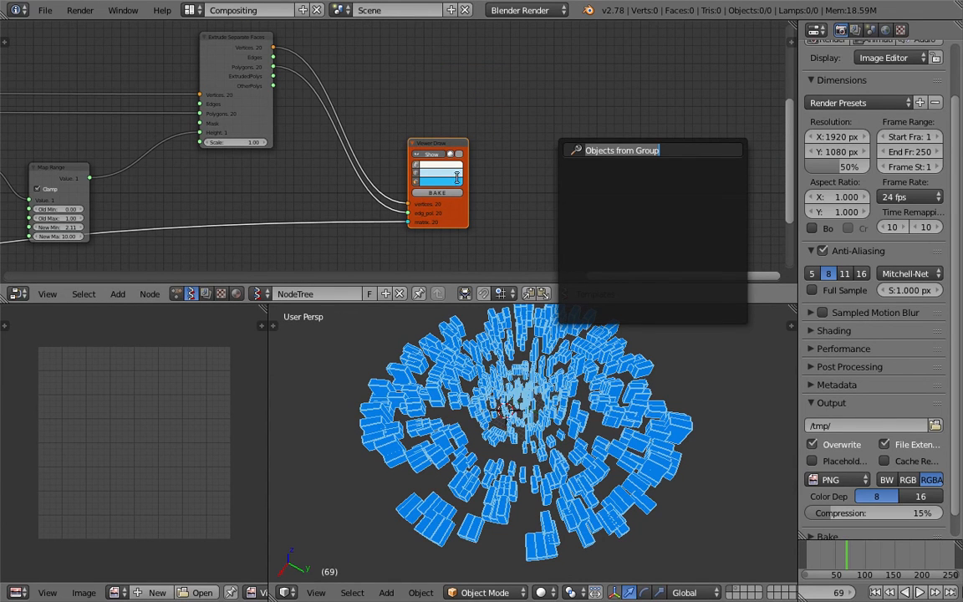
pyautogui.press('Escape')
pyautogui.hotkey('shift', 'a')
pyautogui.click(565, 90)
pyautogui.write('m')
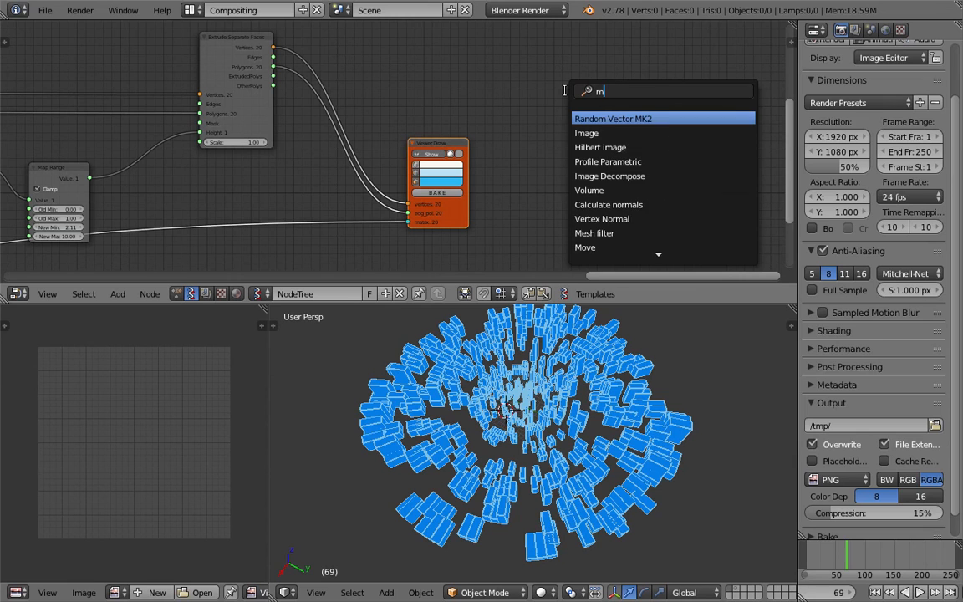
pyautogui.write('k2')
pyautogui.press('Down')
pyautogui.press('Down')
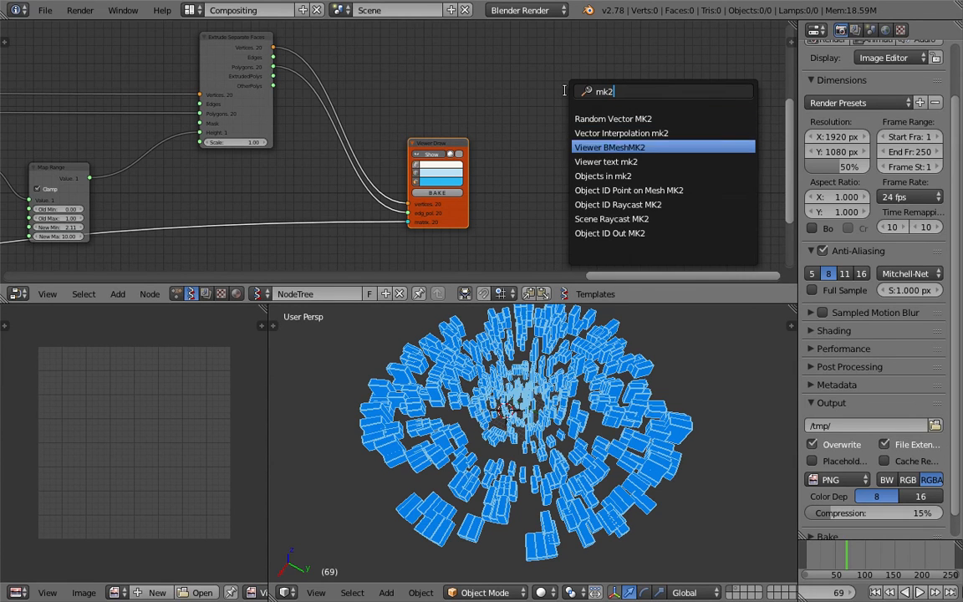
pyautogui.press('Down')
pyautogui.press('Down')
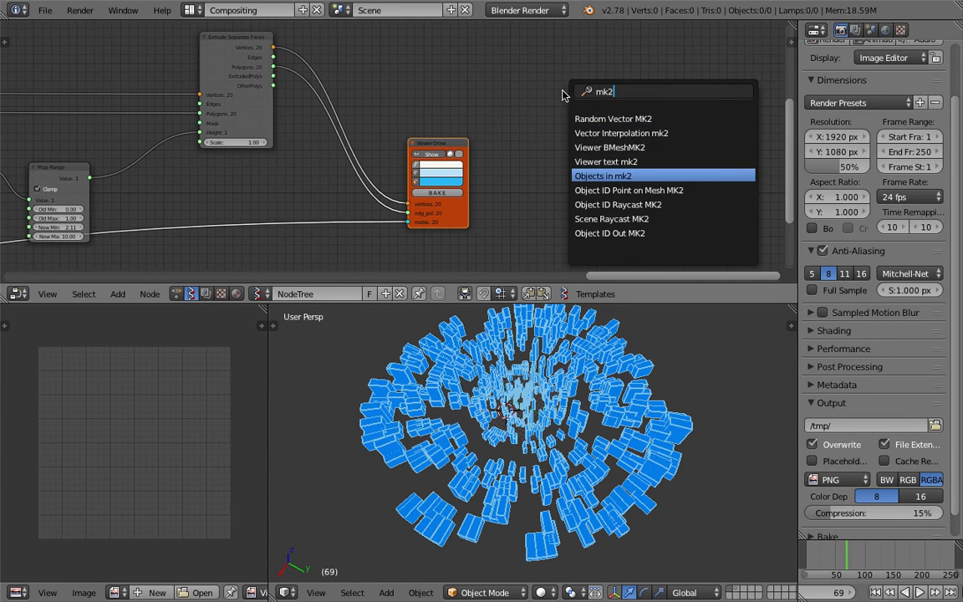
pyautogui.press('Return')
pyautogui.click(566, 94)
pyautogui.moveTo(588, 100); pyautogui.dragTo(577, 97)
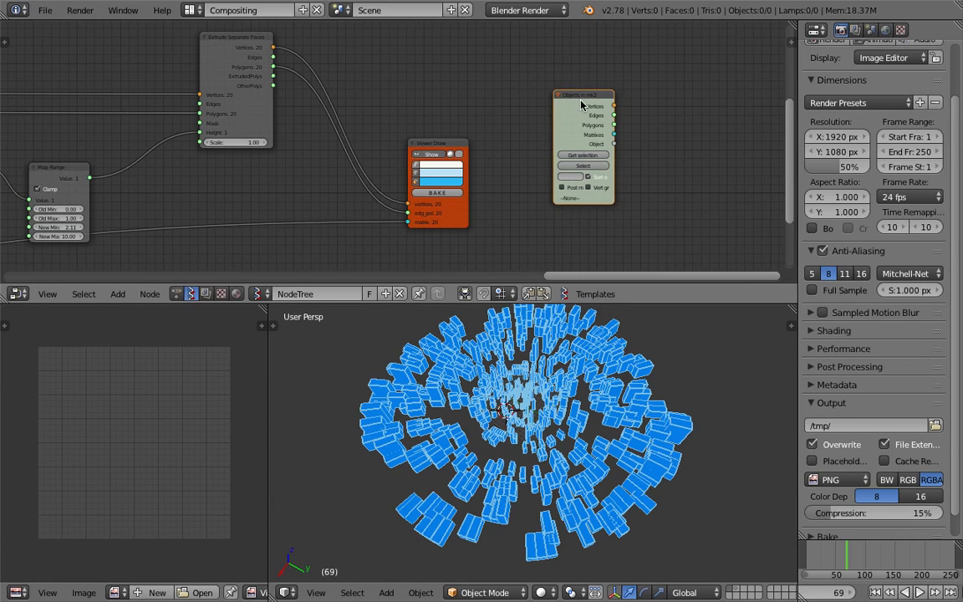
pyautogui.press('x')
# Add a Viewer BMeshMK2 node beside the Viewer Draw node
pyautogui.hotkey('shift', 'a')
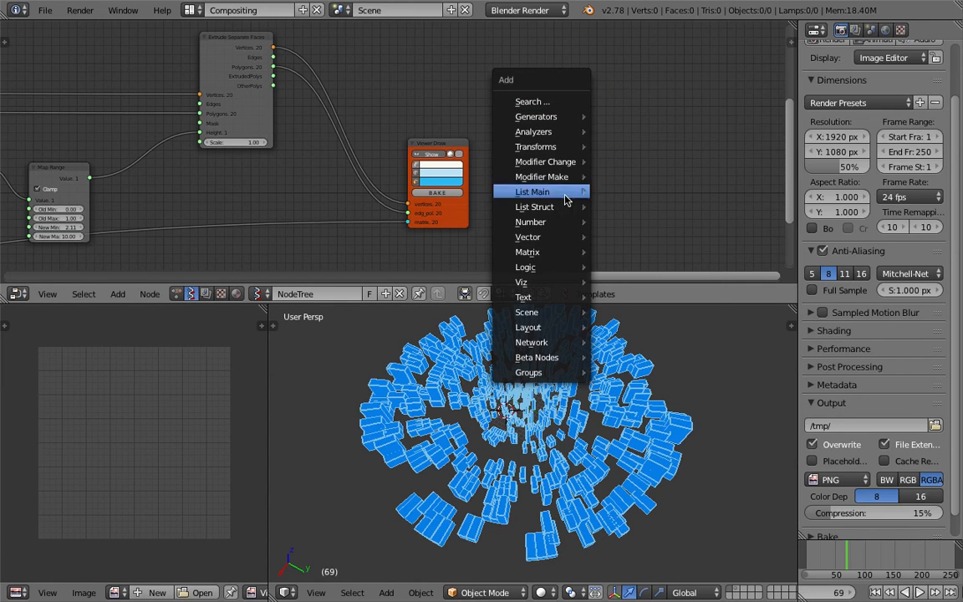
pyautogui.click(552, 101)
pyautogui.write('bmesh')
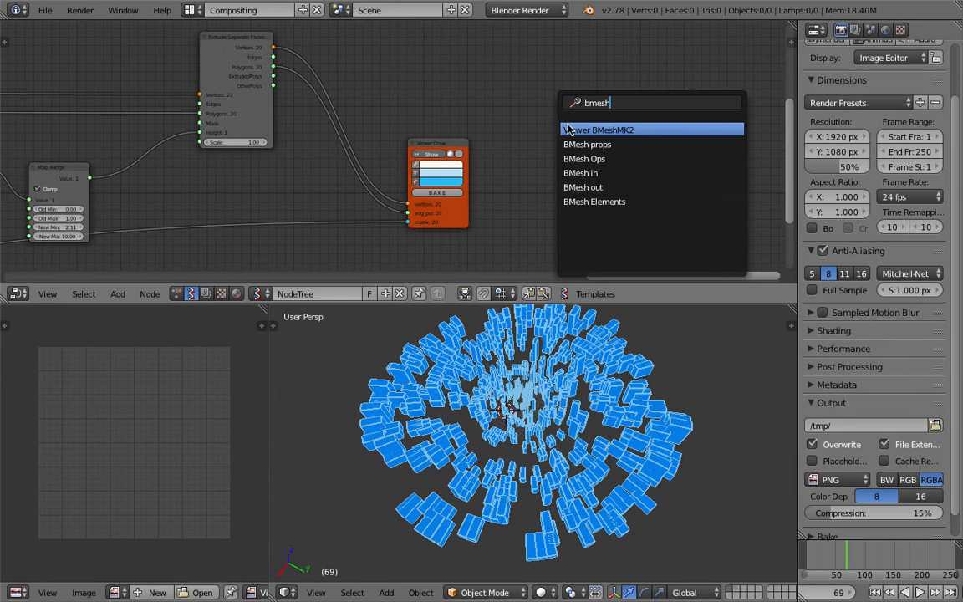
pyautogui.click(569, 129)
pyautogui.click(554, 111)
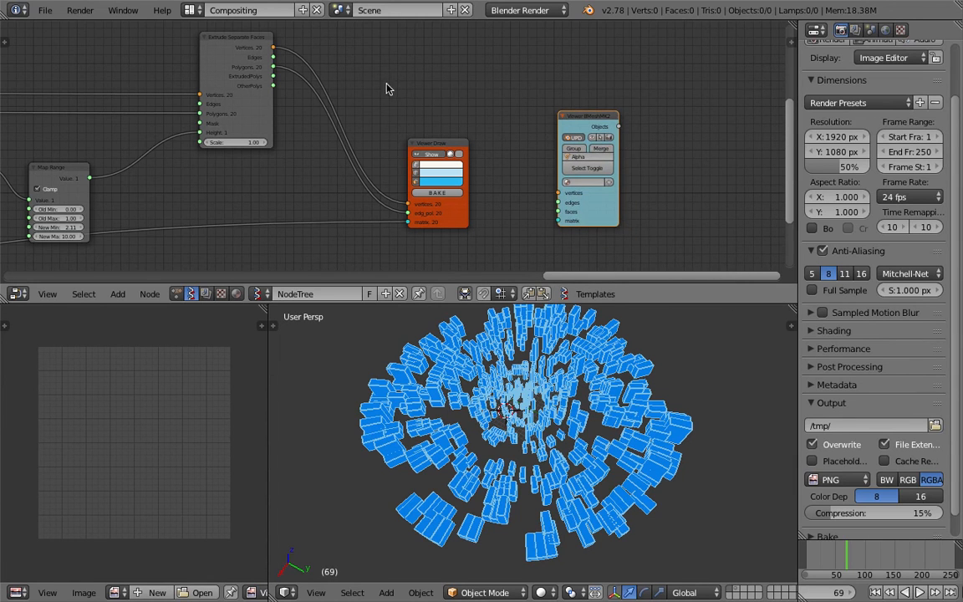
# Feed Viewer BMeshMK2 with the Extrude Separate Faces vertices and polygons and the same matrices that Viewer Draw uses
pyautogui.moveTo(273, 47); pyautogui.dragTo(554, 192)
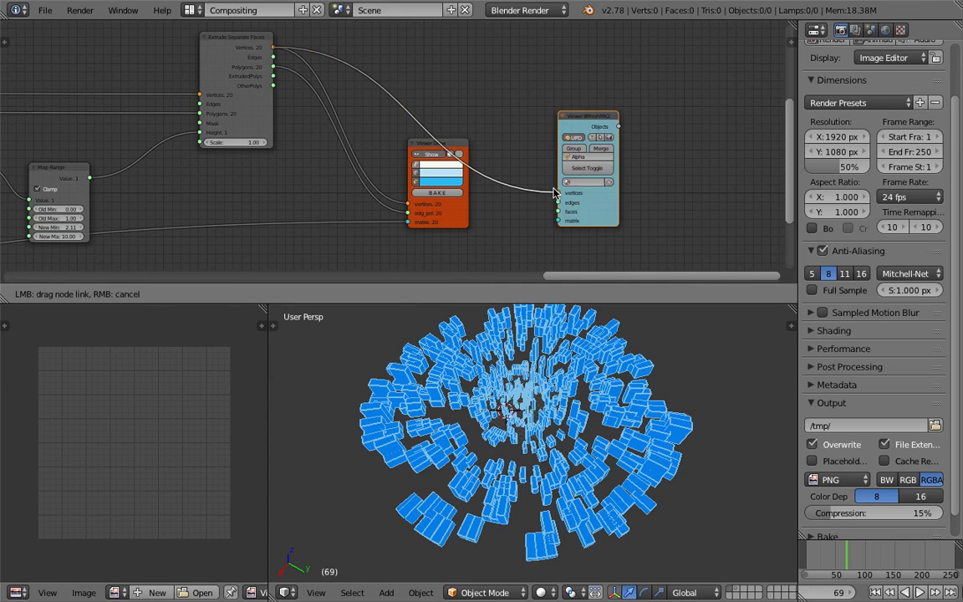
pyautogui.moveTo(273, 67); pyautogui.dragTo(557, 211)
pyautogui.scroll(-6, 274, 228)
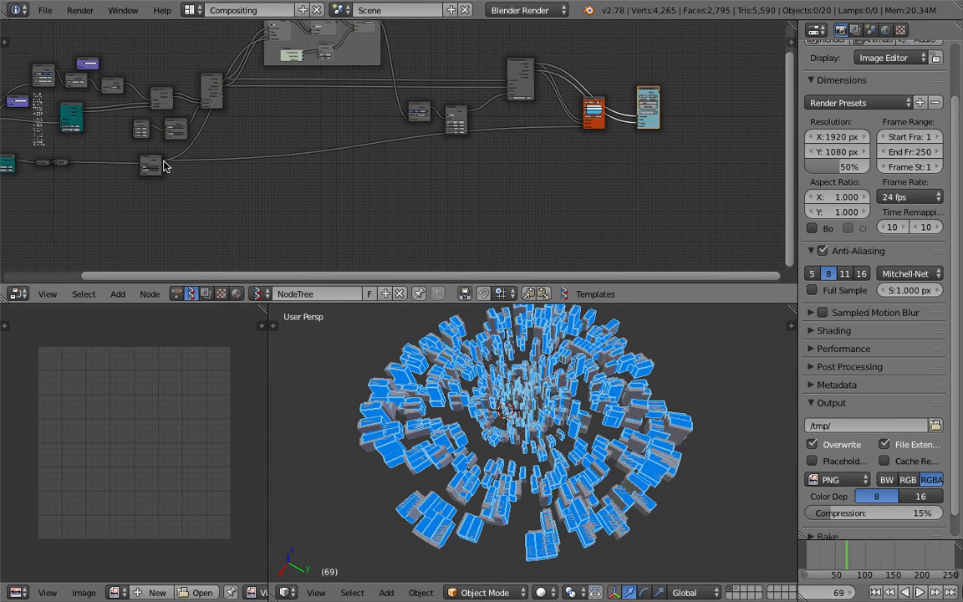
pyautogui.moveTo(164, 166); pyautogui.dragTo(658, 142)
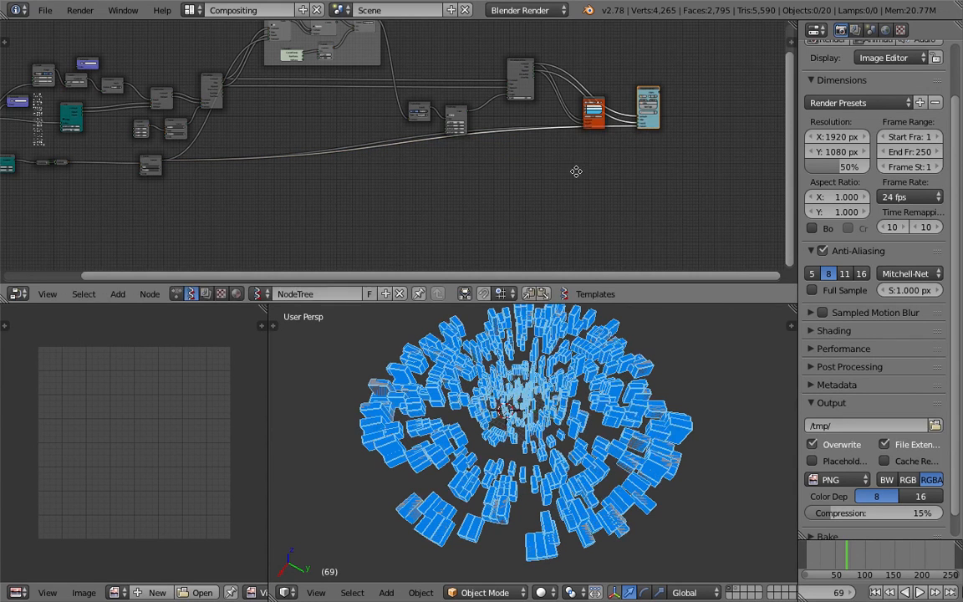
# Turn off the Viewer Draw preview and move that node closer to Extrude Separate Faces
pyautogui.moveTo(576, 170); pyautogui.dragTo(491, 193, button='middle')
pyautogui.scroll(3, 491, 194)
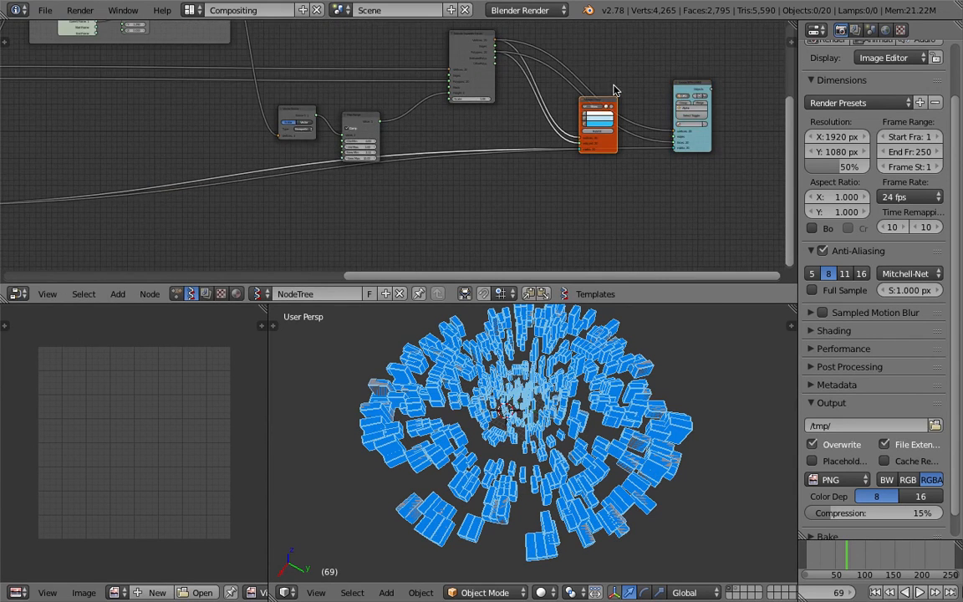
pyautogui.click(591, 106)
pyautogui.moveTo(599, 100); pyautogui.dragTo(546, 106)
pyautogui.scroll(6, 541, 359)
pyautogui.rightClick(560, 346)
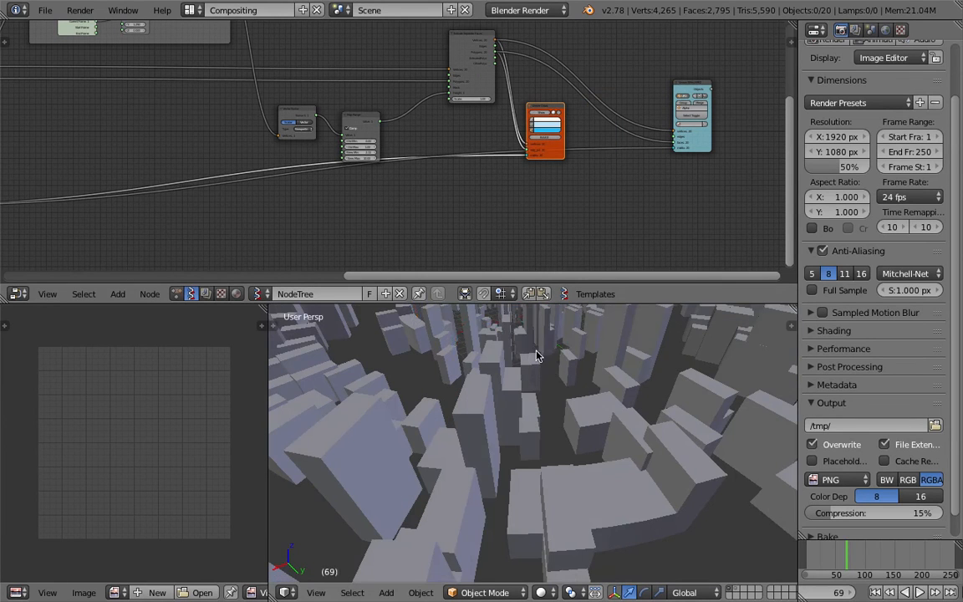
# Move the Viewer BMeshMK2 node slightly higher and deselect all generated city objects
pyautogui.moveTo(597, 149); pyautogui.dragTo(397, 228, button='middle')
pyautogui.scroll(3, 401, 226)
pyautogui.moveTo(513, 169); pyautogui.dragTo(526, 146)
pyautogui.scroll(-4, 533, 393)
pyautogui.scroll(1, 534, 393)
pyautogui.press('a')
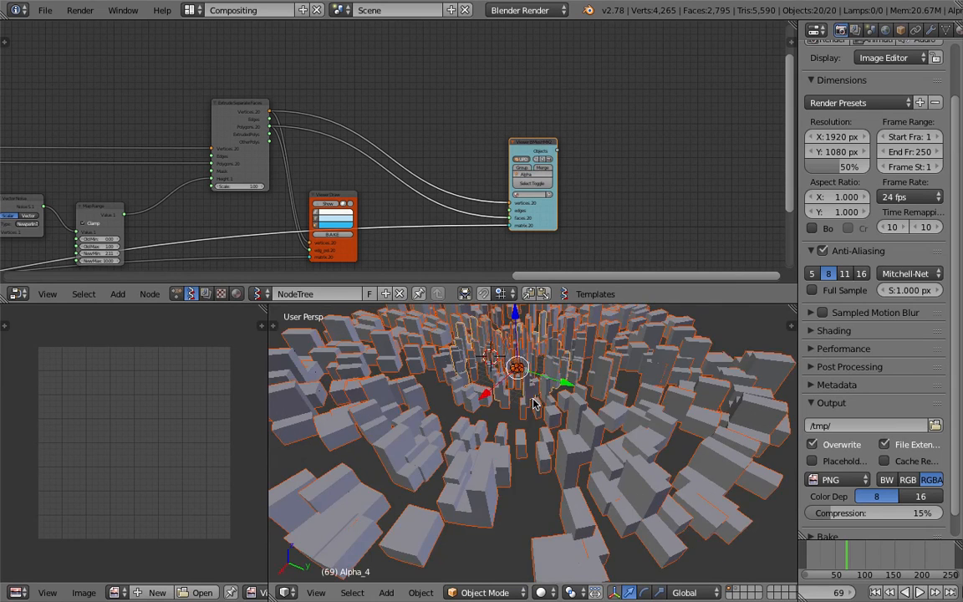
pyautogui.press('a')
pyautogui.scroll(2, 540, 146)
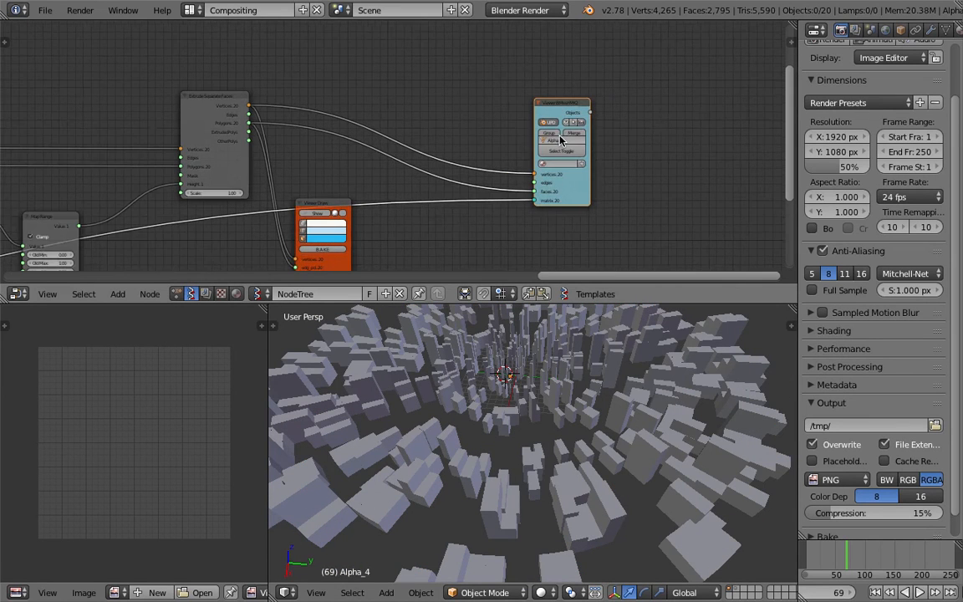
# Enable Matcap shading for the 3D view
pyautogui.press('n')
pyautogui.scroll(2, 508, 93)
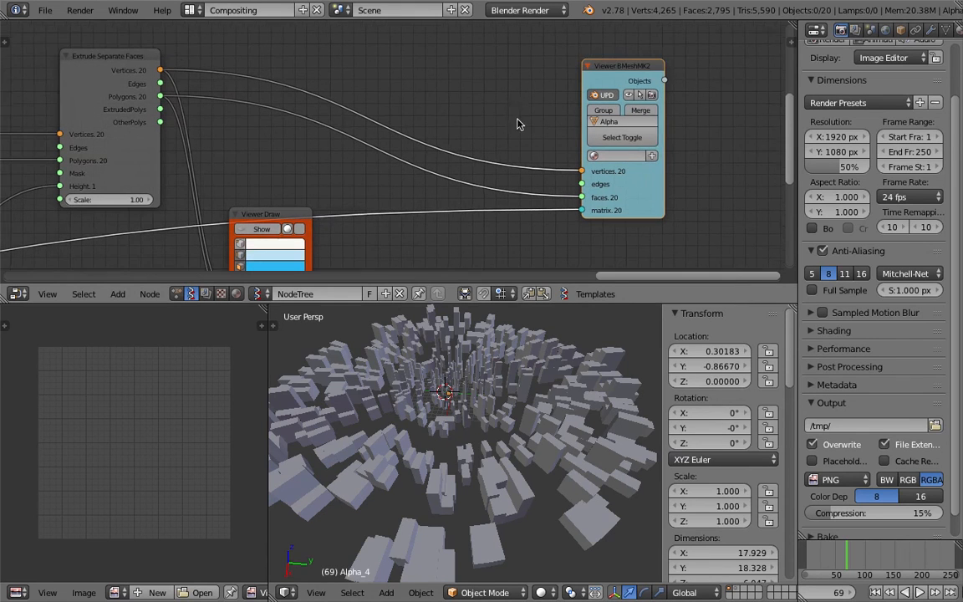
pyautogui.scroll(-5, 717, 477)
pyautogui.scroll(-8, 717, 476)
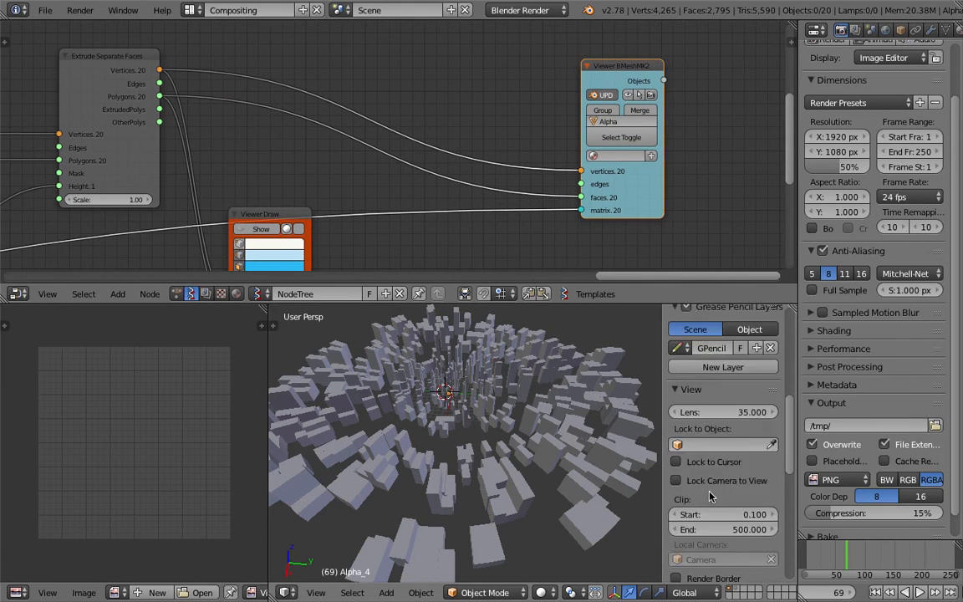
pyautogui.click(676, 449)
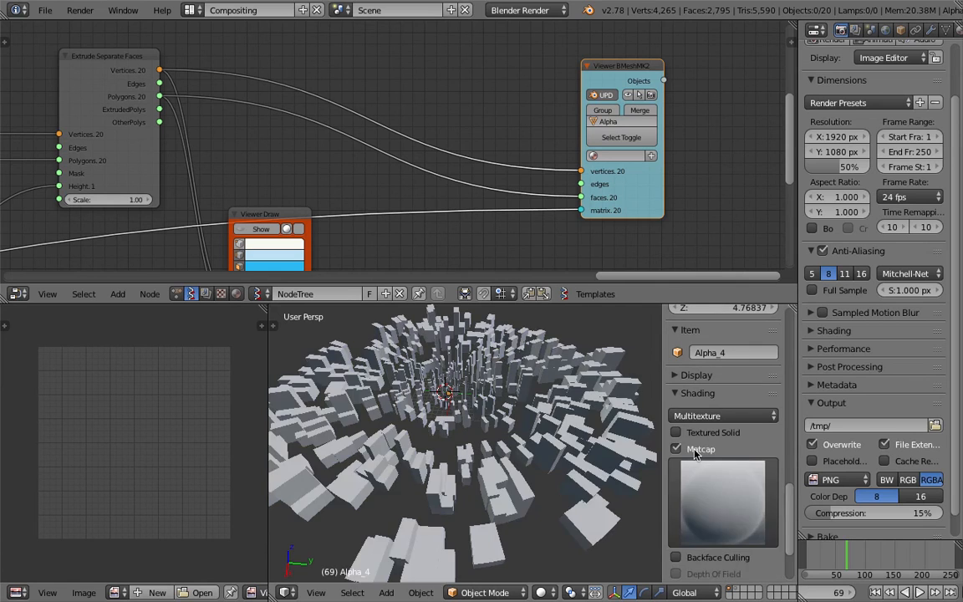
pyautogui.click(695, 454)
pyautogui.click(694, 454)
# Enable Ambient Occlusion in the 3D view's shading settings
pyautogui.moveTo(502, 499)
pyautogui.mouseDown(button='middle')
pyautogui.moveTo(383, 446)
pyautogui.moveTo(513, 459)
pyautogui.mouseUp(button='middle')
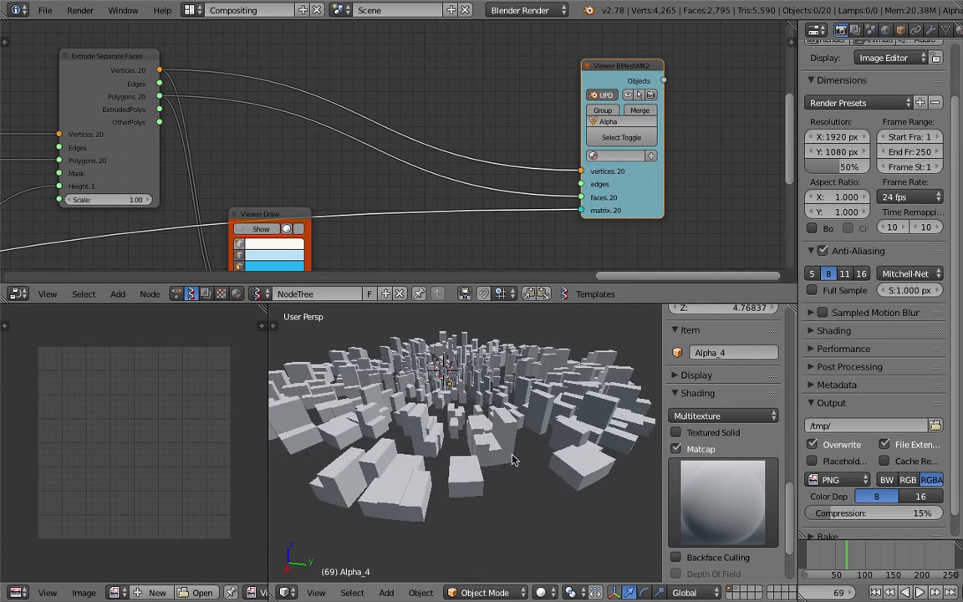
pyautogui.scroll(-3, 686, 538)
pyautogui.click(685, 500)
pyautogui.moveTo(576, 472); pyautogui.dragTo(511, 461, button='middle')
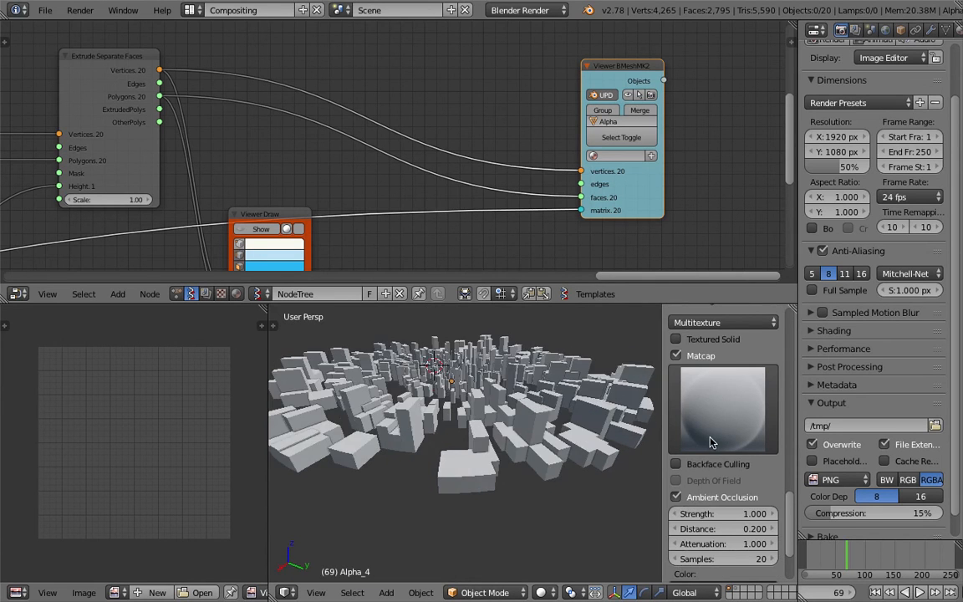
# Try the green-and-red matcap on the city, and settle on the glossy dark grey one
pyautogui.click(686, 392)
pyautogui.click(664, 251)
pyautogui.click(715, 405)
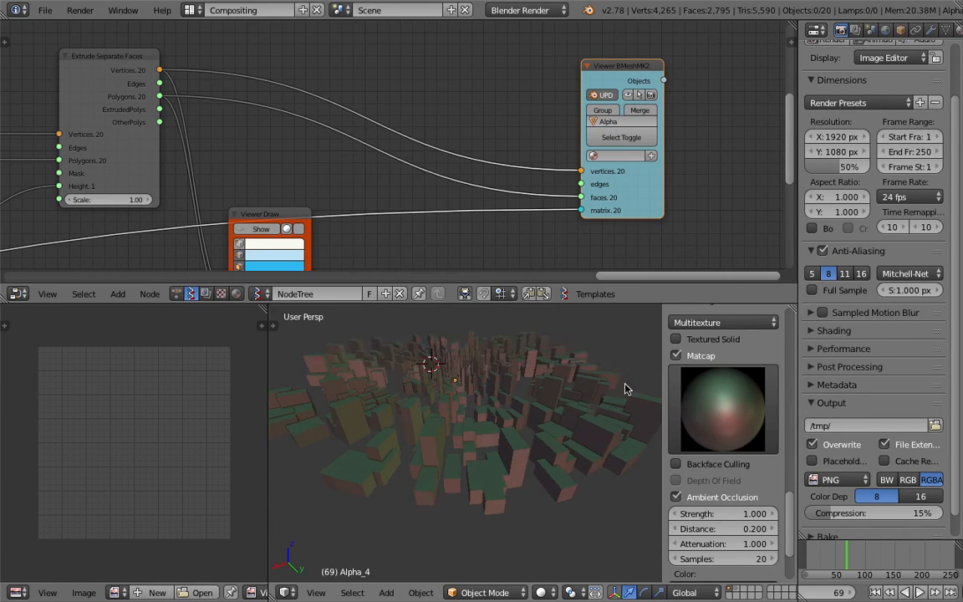
pyautogui.click(722, 408)
pyautogui.click(505, 179)
pyautogui.moveTo(418, 465); pyautogui.dragTo(491, 452, button='middle')
# Set the integer node that drives the ring count to 50
pyautogui.moveTo(42, 180); pyautogui.dragTo(731, 106, button='middle')
pyautogui.moveTo(196, 198); pyautogui.dragTo(553, 139, button='middle')
pyautogui.scroll(-3, 552, 138)
pyautogui.scroll(-4, 552, 142)
pyautogui.moveTo(420, 93); pyautogui.dragTo(711, 44, button='middle')
pyautogui.moveTo(188, 163); pyautogui.dragTo(604, 112, button='middle')
pyautogui.scroll(9, 259, 116)
pyautogui.moveTo(351, 111); pyautogui.dragTo(282, 139, button='middle')
pyautogui.click(324, 120)
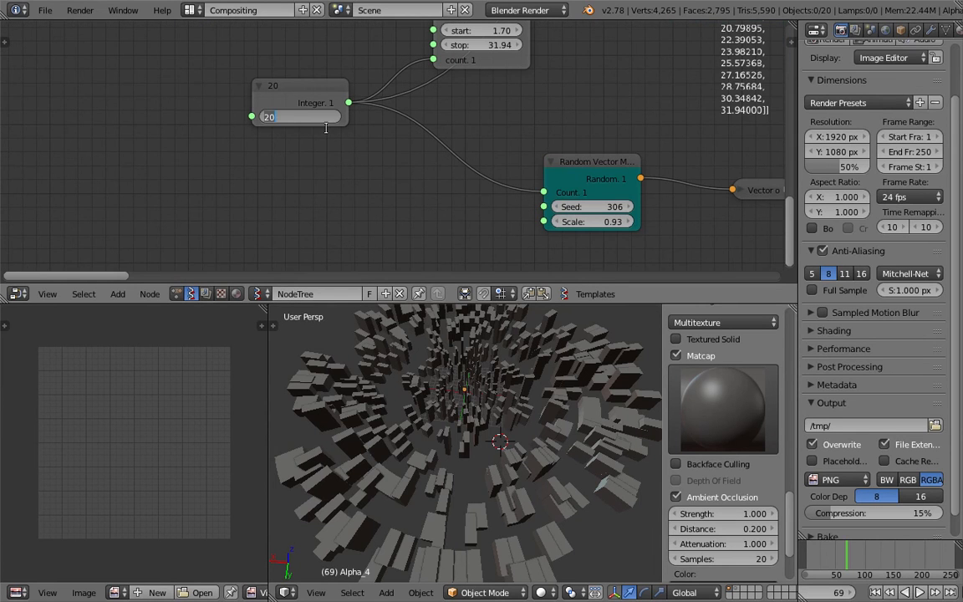
pyautogui.write('50')
pyautogui.click(478, 385)
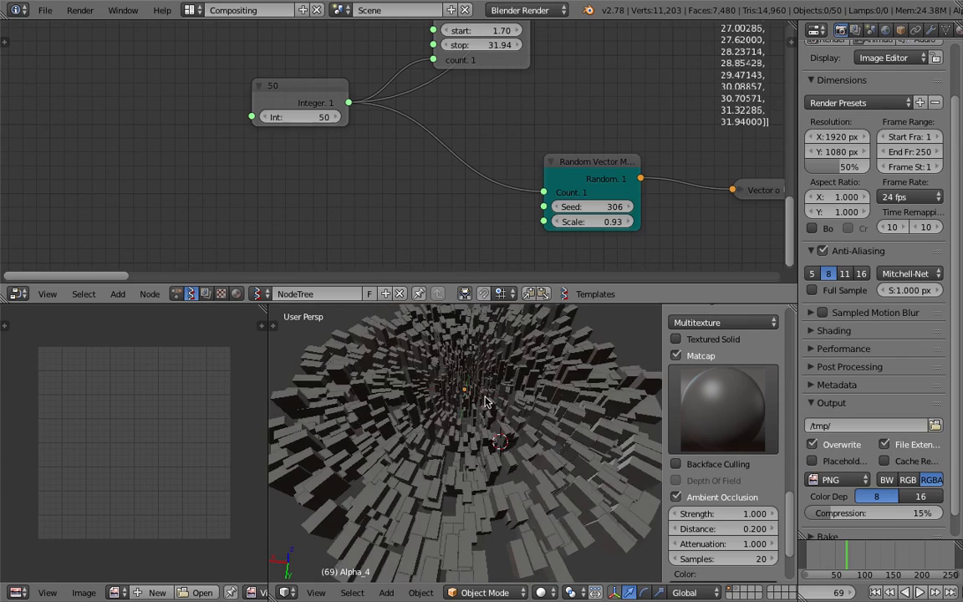
# Set the Range Float stop value to 80
pyautogui.moveTo(468, 386); pyautogui.dragTo(421, 403, button='middle')
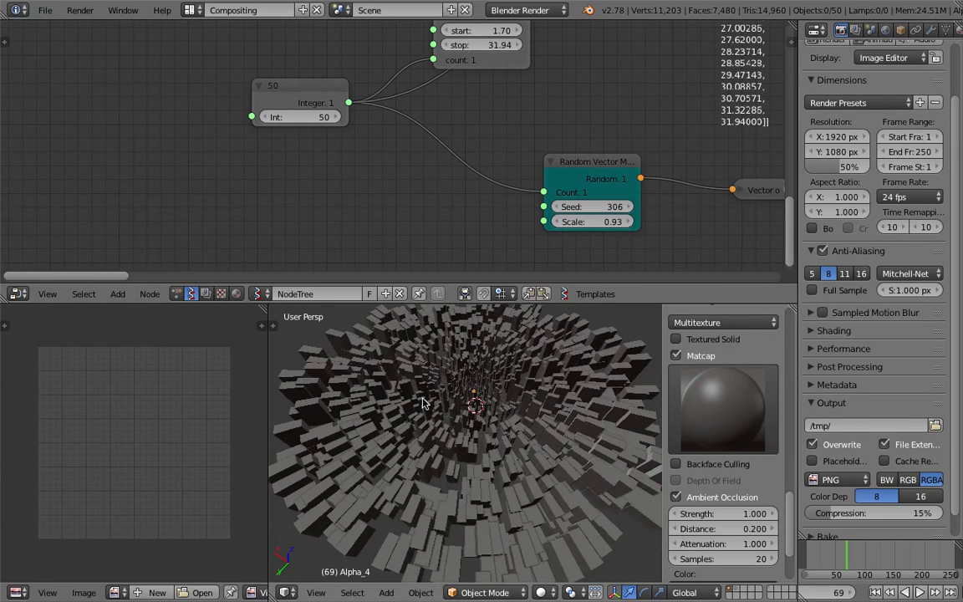
pyautogui.moveTo(496, 59); pyautogui.dragTo(472, 125, button='middle')
pyautogui.click(478, 110)
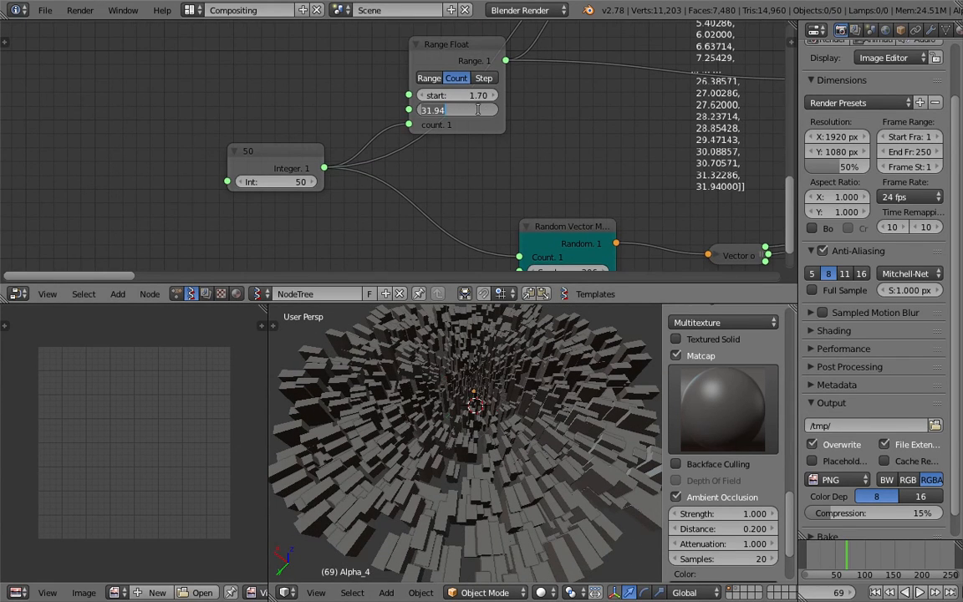
pyautogui.write('80')
pyautogui.press('Return')
# Maximize the 3D view and examine the enlarged city from above, from afar and from low angles
pyautogui.moveTo(470, 392); pyautogui.dragTo(411, 363, button='middle')
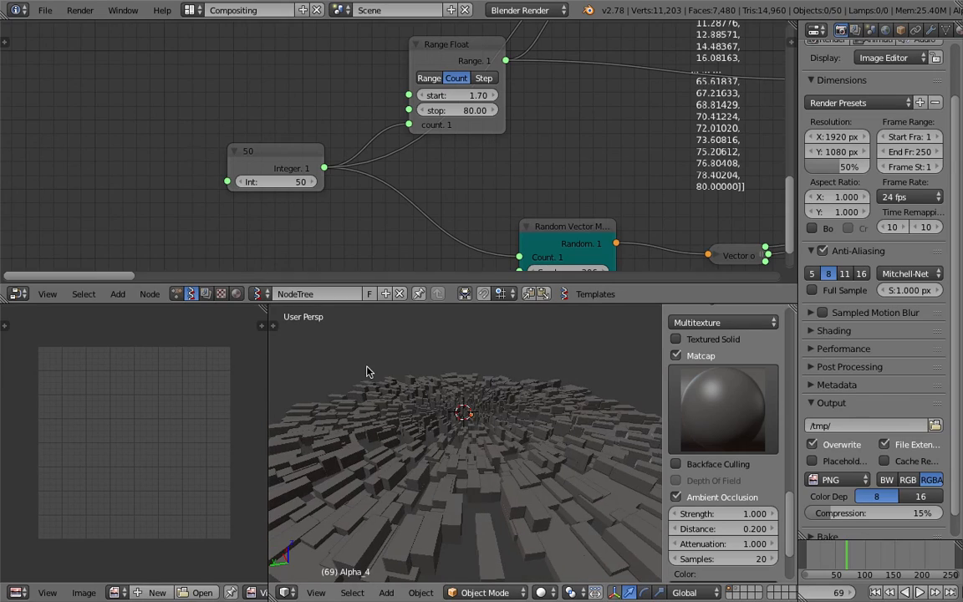
pyautogui.hotkey('ctrl', 'Up')
pyautogui.moveTo(368, 369); pyautogui.dragTo(441, 329, button='middle')
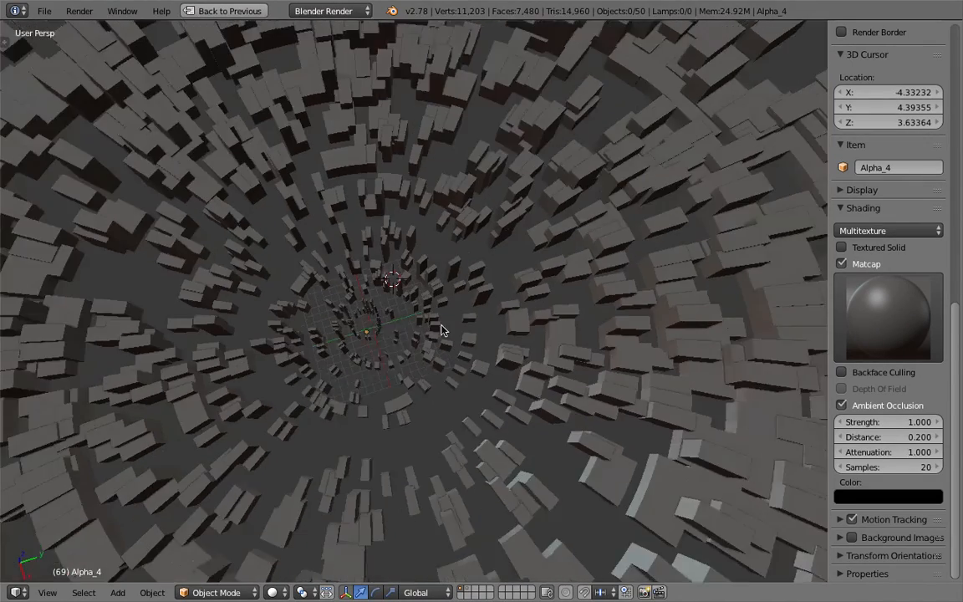
pyautogui.scroll(-8, 442, 329)
pyautogui.moveTo(557, 335); pyautogui.dragTo(598, 460, button='middle')
pyautogui.scroll(3, 411, 472)
pyautogui.scroll(-3, 711, 425)
pyautogui.moveTo(524, 494); pyautogui.dragTo(344, 370, button='middle')
pyautogui.scroll(3, 364, 323)
pyautogui.moveTo(362, 323); pyautogui.dragTo(215, 58, button='middle')
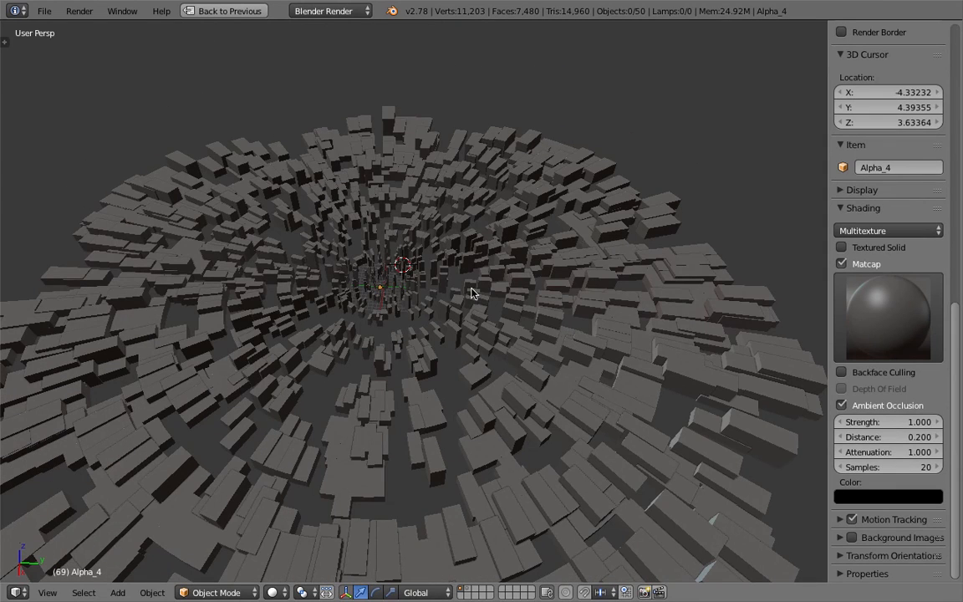
# Restore the previous multi-editor layout and play the animation to preview the city
pyautogui.click(226, 11)
pyautogui.moveTo(493, 468); pyautogui.dragTo(507, 393, button='middle')
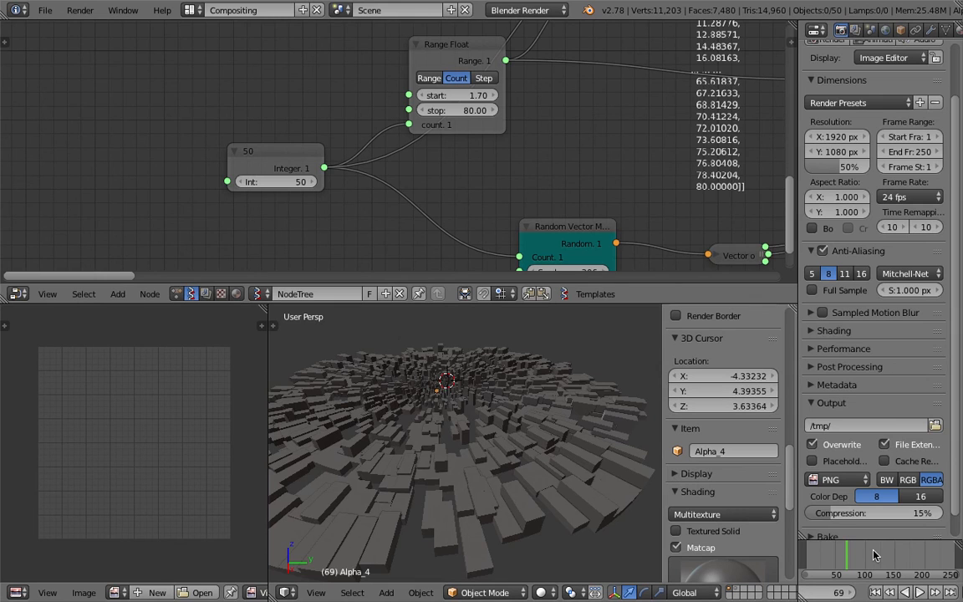
pyautogui.hotkey('alt', 'a')
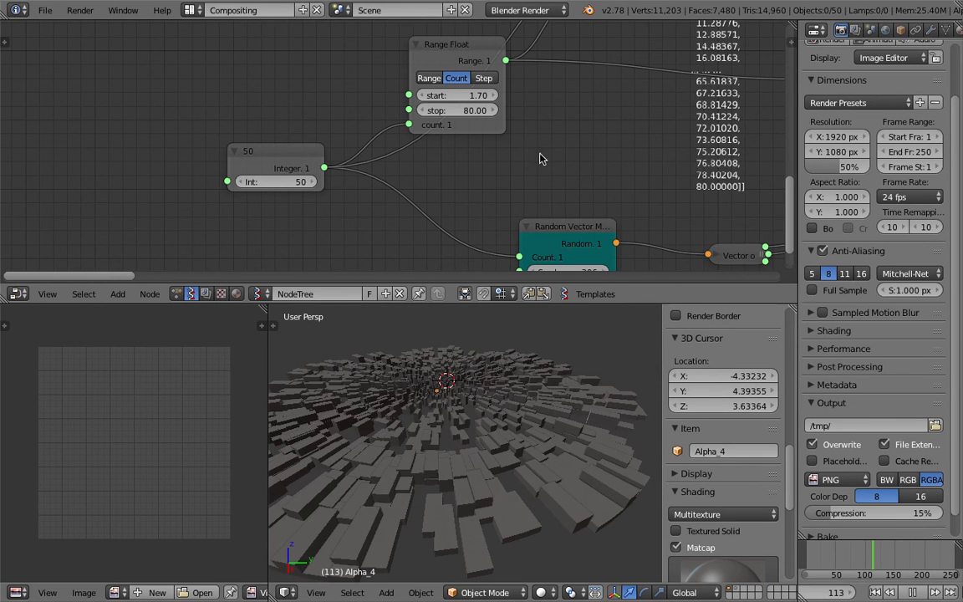
# Stop the animation playback and set the Map Range node's New Max to 25
pyautogui.hotkey('alt', 'a')
pyautogui.scroll(-5, 549, 166)
pyautogui.moveTo(550, 167); pyautogui.dragTo(266, 195, button='middle')
pyautogui.moveTo(776, 143); pyautogui.dragTo(473, 158, button='middle')
pyautogui.scroll(2, 428, 176)
pyautogui.moveTo(661, 130); pyautogui.dragTo(382, 251, button='middle')
pyautogui.scroll(-3, 412, 209)
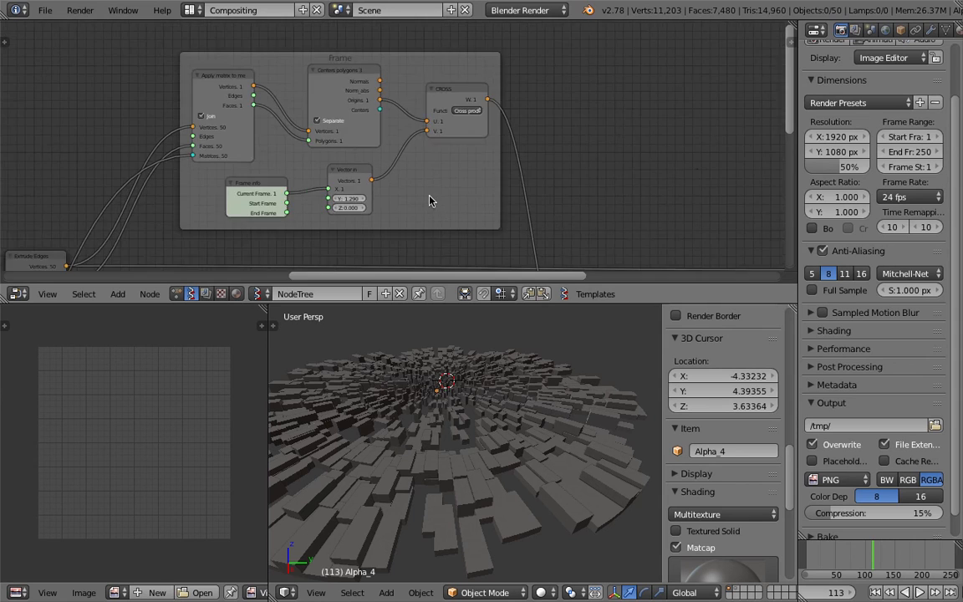
pyautogui.moveTo(470, 176); pyautogui.dragTo(142, 25, button='middle')
pyautogui.moveTo(300, 193); pyautogui.dragTo(397, 152, button='middle')
pyautogui.scroll(2, 397, 152)
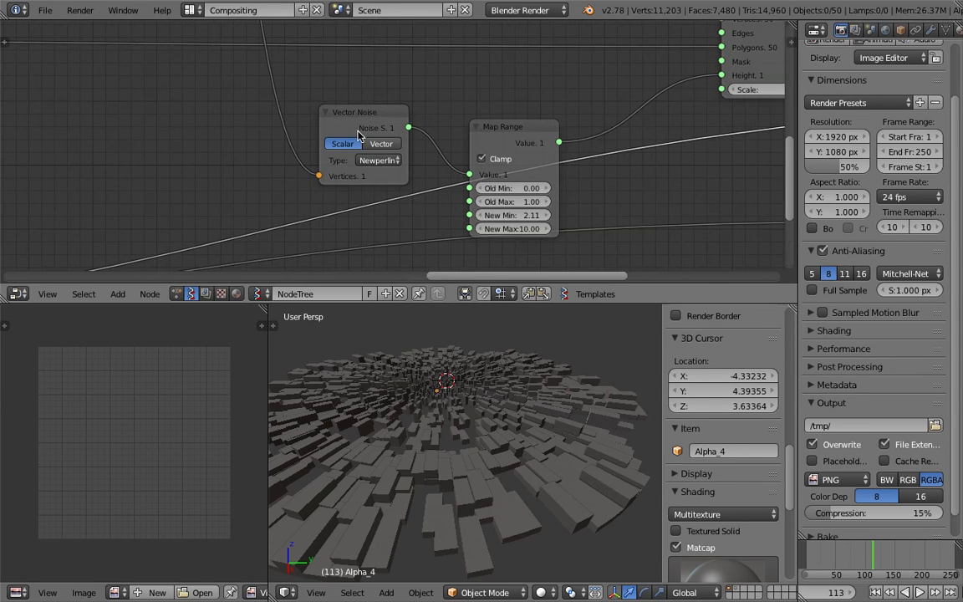
pyautogui.moveTo(481, 207); pyautogui.dragTo(429, 194, button='middle')
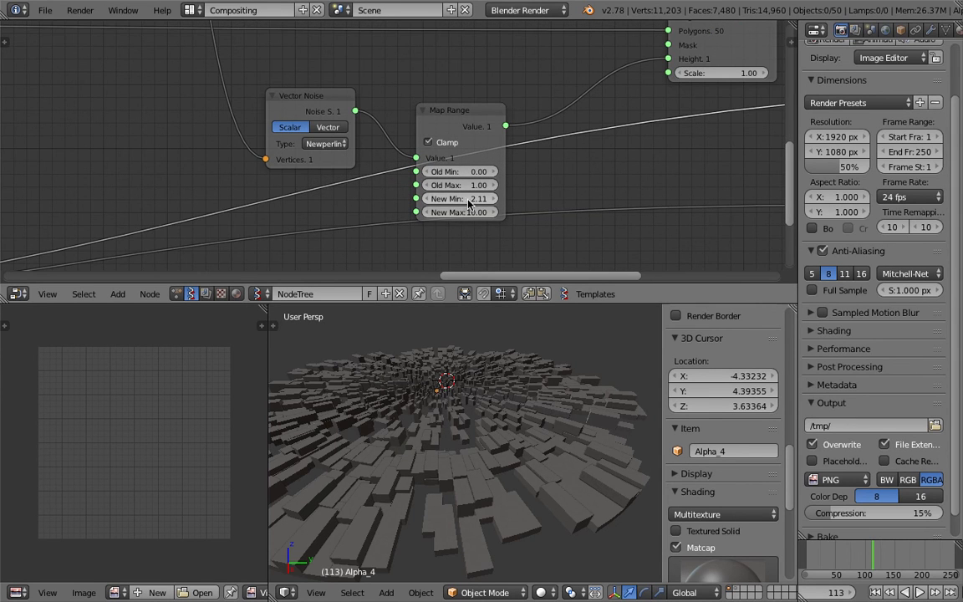
pyautogui.click(468, 212)
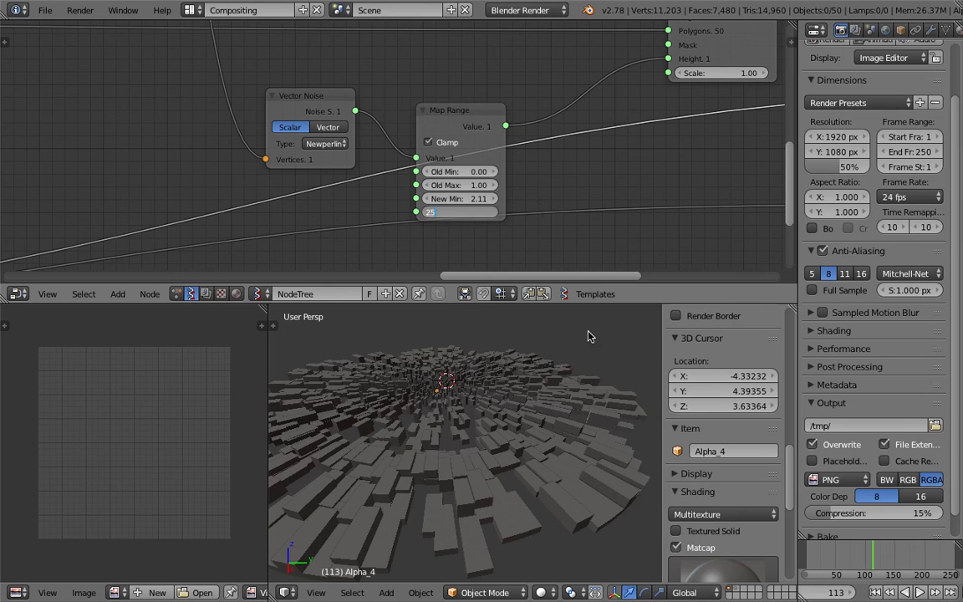
pyautogui.press('Return')
# Set the Map Range node's New Max to 60 and check the taller buildings from a distance
pyautogui.click(473, 213)
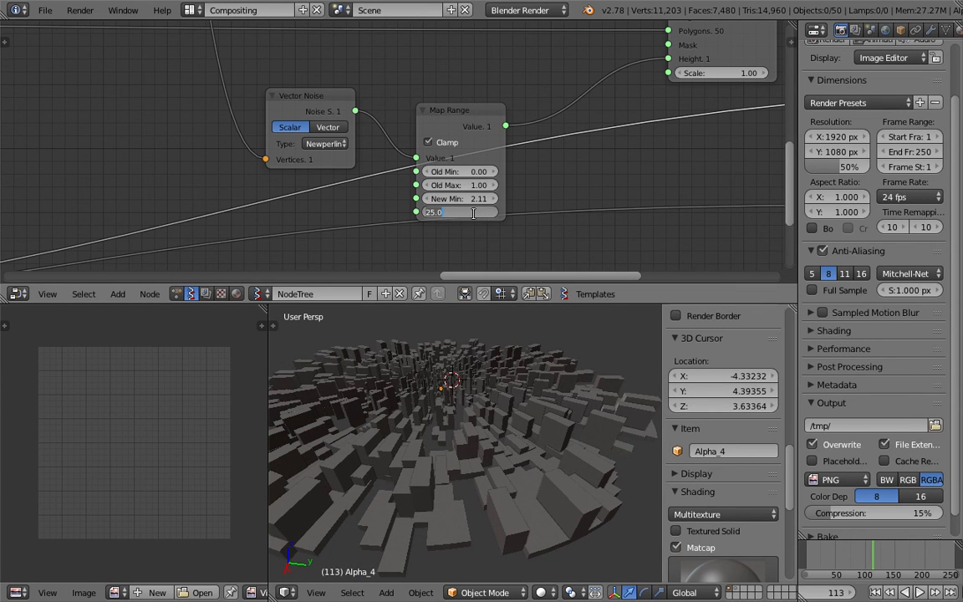
pyautogui.write('60')
pyautogui.press('Return')
pyautogui.moveTo(509, 393); pyautogui.dragTo(458, 405, button='middle')
pyautogui.scroll(-6, 471, 414)
pyautogui.scroll(3, 458, 406)
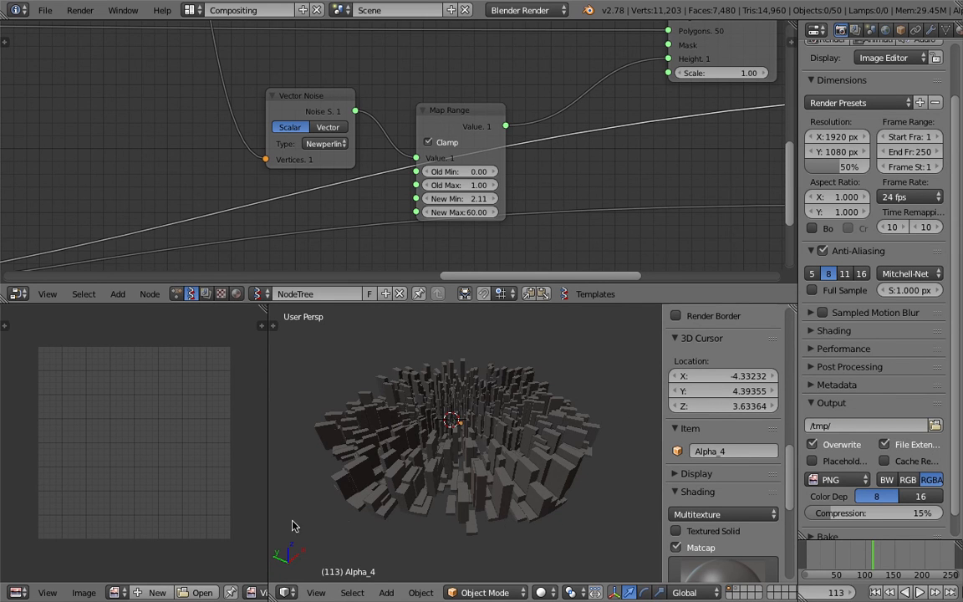
# Set the Map Range node's New Min to 0.30
pyautogui.scroll(5, 524, 440)
pyautogui.moveTo(524, 440); pyautogui.dragTo(524, 413, button='middle')
pyautogui.click(472, 198)
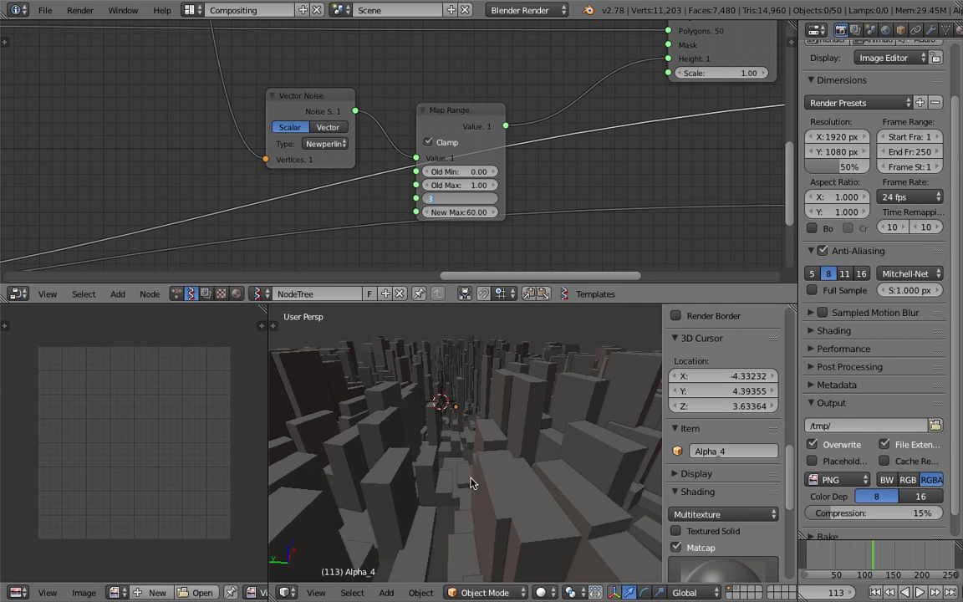
pyautogui.press('Return')
# Examine the city's building heights from above and afar, clear the building selection, and view the city in a maximized 3D view
pyautogui.moveTo(482, 483); pyautogui.dragTo(369, 460, button='middle')
pyautogui.rightClick(401, 481)
pyautogui.rightClick(502, 424)
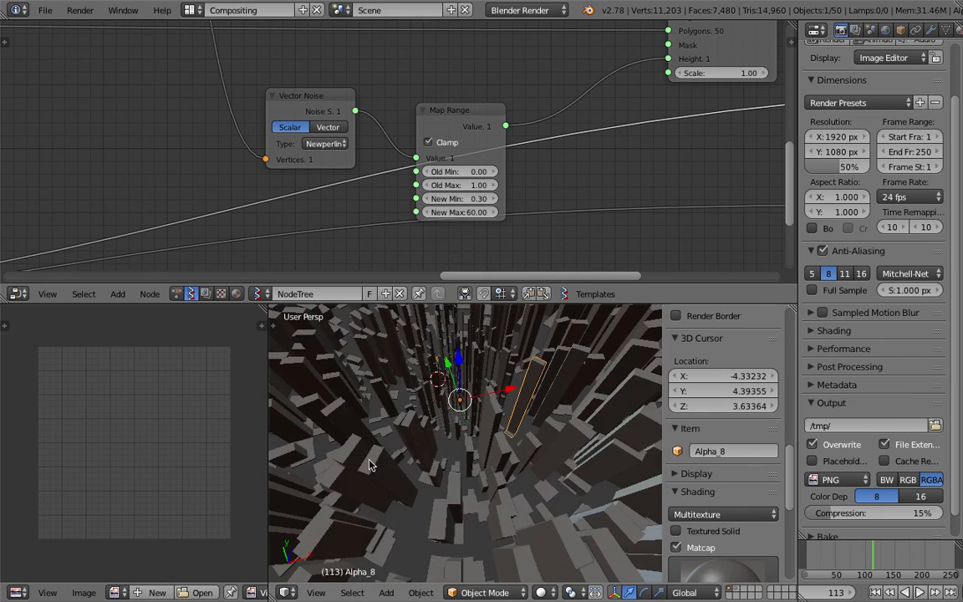
pyautogui.moveTo(455, 448); pyautogui.dragTo(434, 402, button='middle')
pyautogui.scroll(-9, 436, 404)
pyautogui.moveTo(490, 425); pyautogui.dragTo(534, 188, button='middle')
pyautogui.press('a')
pyautogui.press('a')
pyautogui.press('a')
pyautogui.scroll(1, 482, 441)
pyautogui.hotkey('shift', 'space')
pyautogui.click(517, 162)
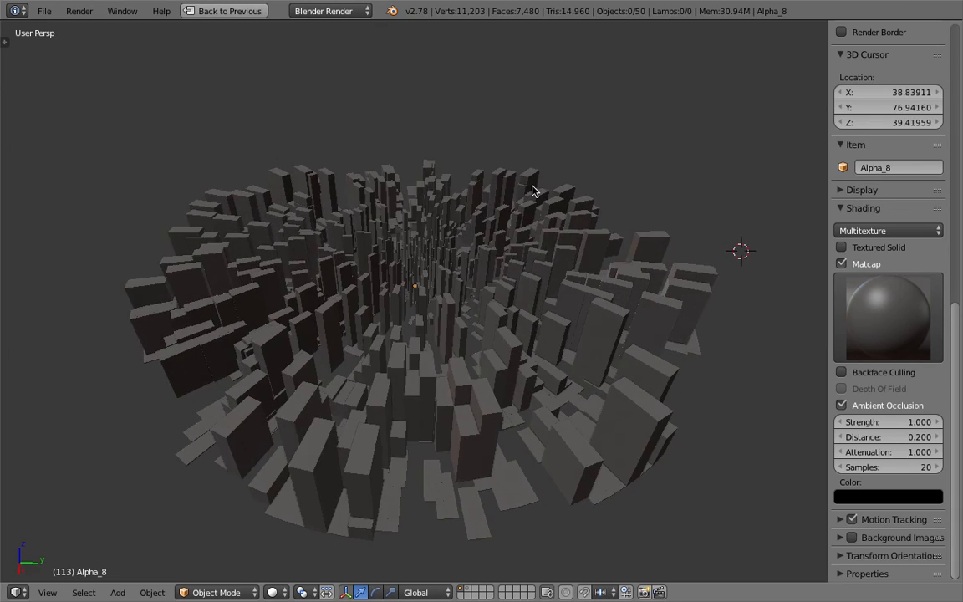
# Restore the multi-editor layout and examine the complete node tree in the node editor
pyautogui.click(201, 12)
pyautogui.scroll(-5, 583, 183)
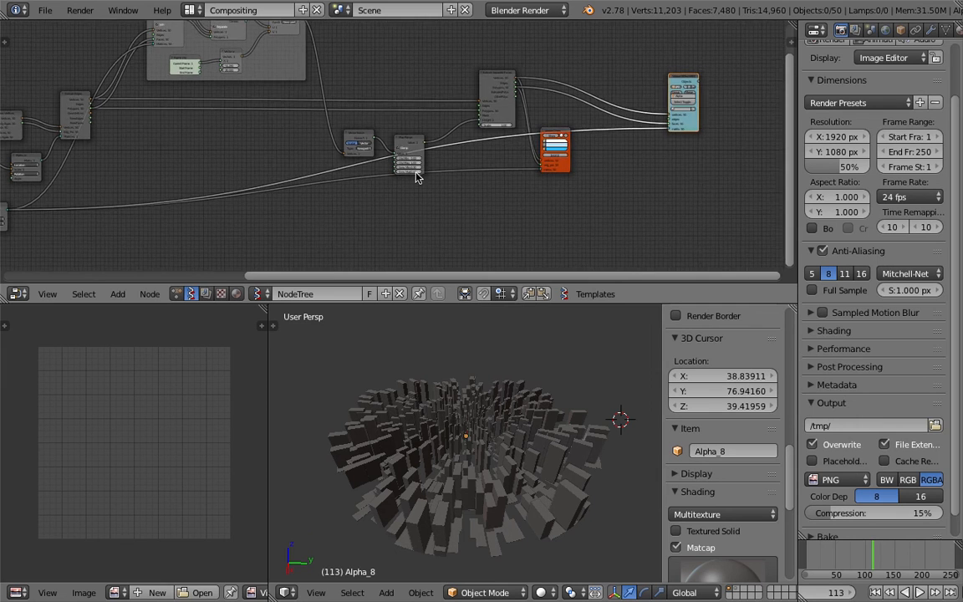
pyautogui.moveTo(416, 177); pyautogui.dragTo(765, 179, button='middle')
pyautogui.scroll(-8, 604, 181)
pyautogui.moveTo(449, 176); pyautogui.dragTo(390, 205, button='middle')
pyautogui.scroll(2, 413, 147)
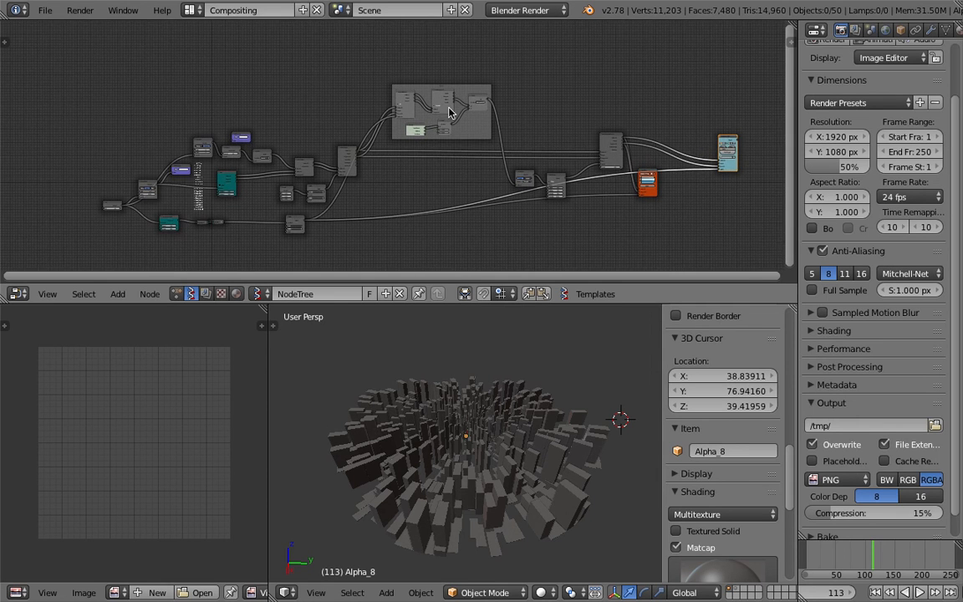
pyautogui.moveTo(462, 108); pyautogui.dragTo(448, 106, button='middle')
pyautogui.click(45, 10)
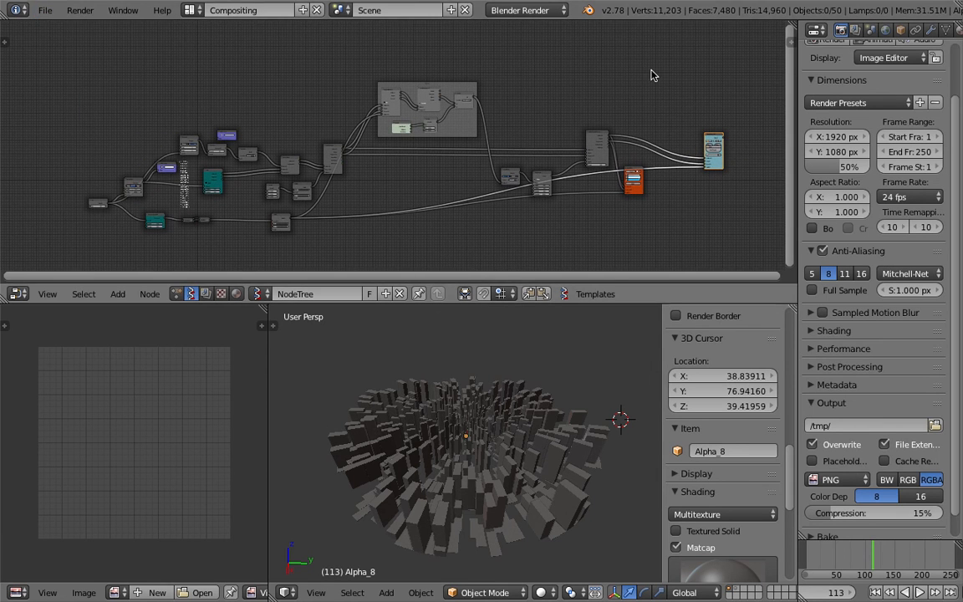
# Reveal the node editor's properties, collapse the viewer node's Properties section, and expand the SV import/export options
pyautogui.press('n')
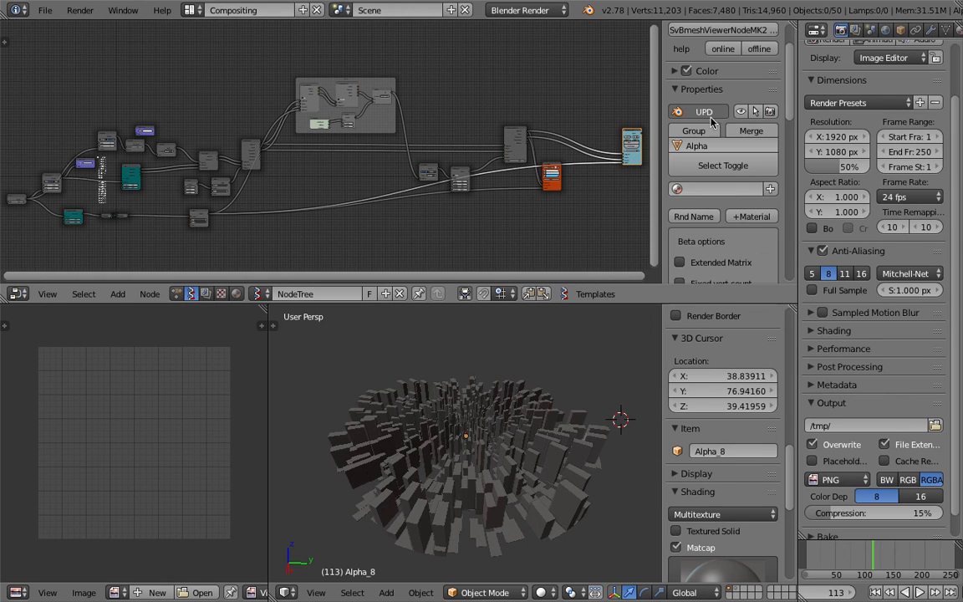
pyautogui.scroll(-2, 734, 205)
pyautogui.scroll(4, 733, 196)
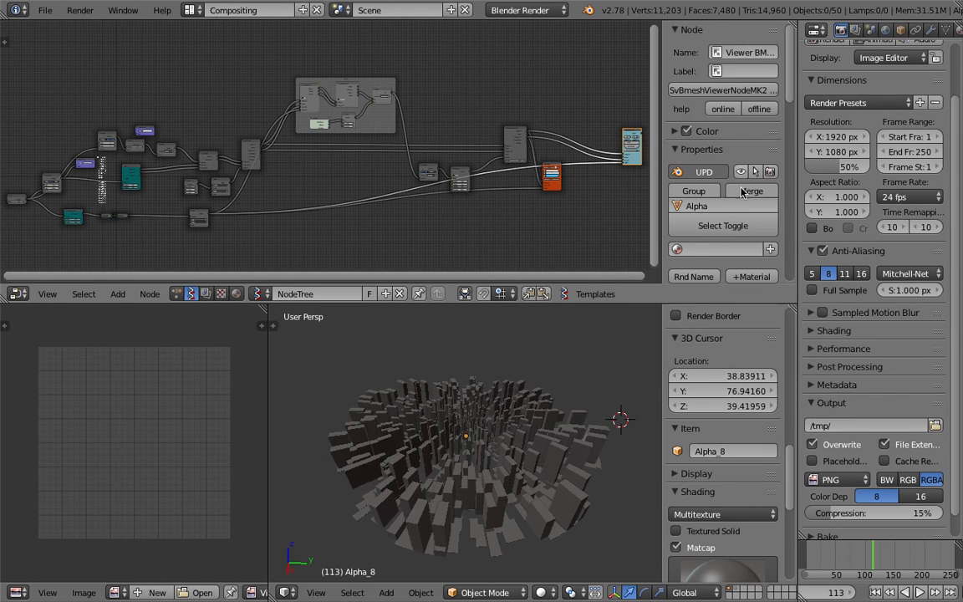
pyautogui.scroll(-2, 732, 189)
pyautogui.click(679, 90)
pyautogui.scroll(-8, 711, 180)
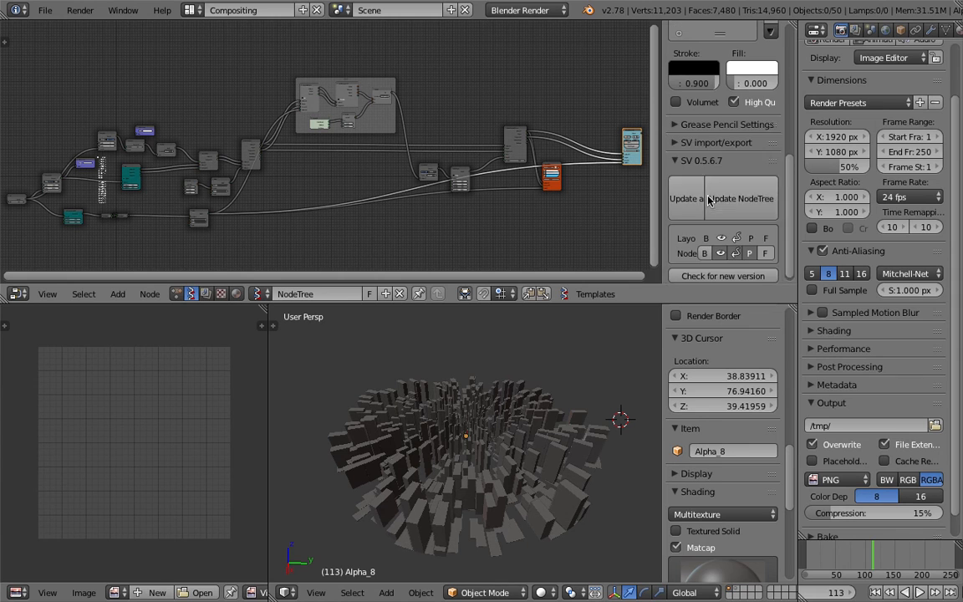
pyautogui.click(676, 137)
pyautogui.scroll(-2, 719, 167)
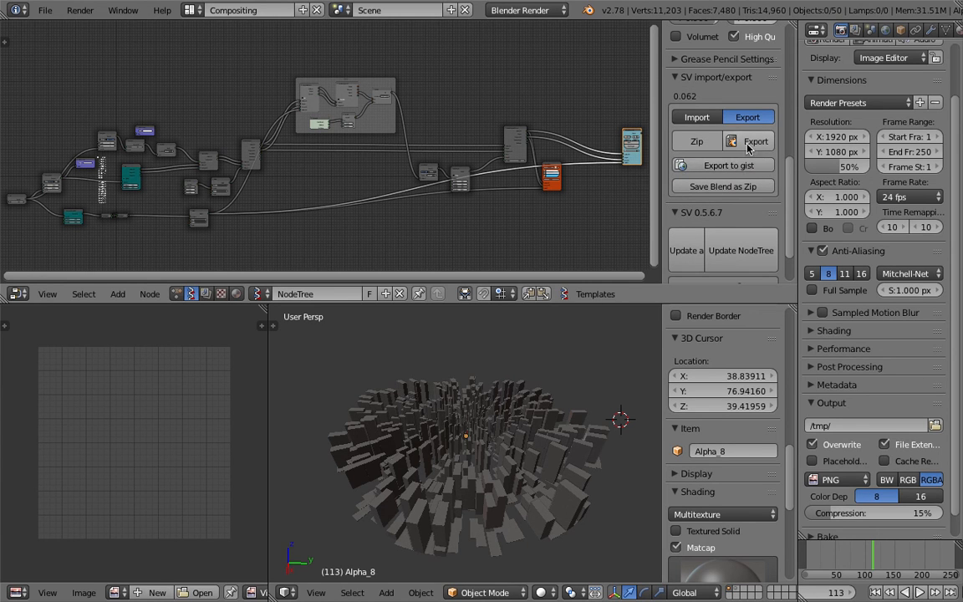
# Export the Sverchok node tree to the Desktop under the name sv_circular_city_rough
pyautogui.click(753, 141)
pyautogui.click(469, 67)
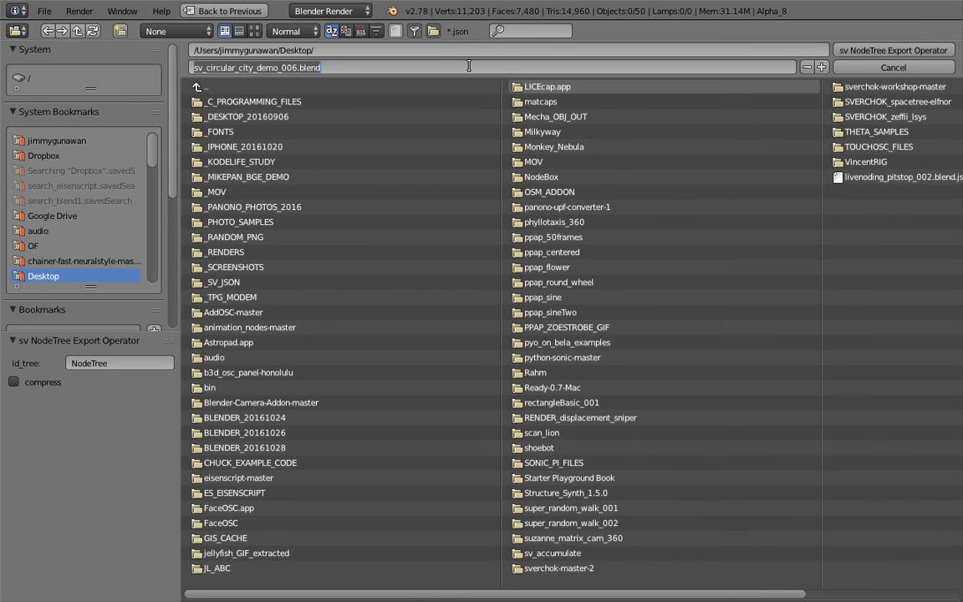
pyautogui.write('sv')
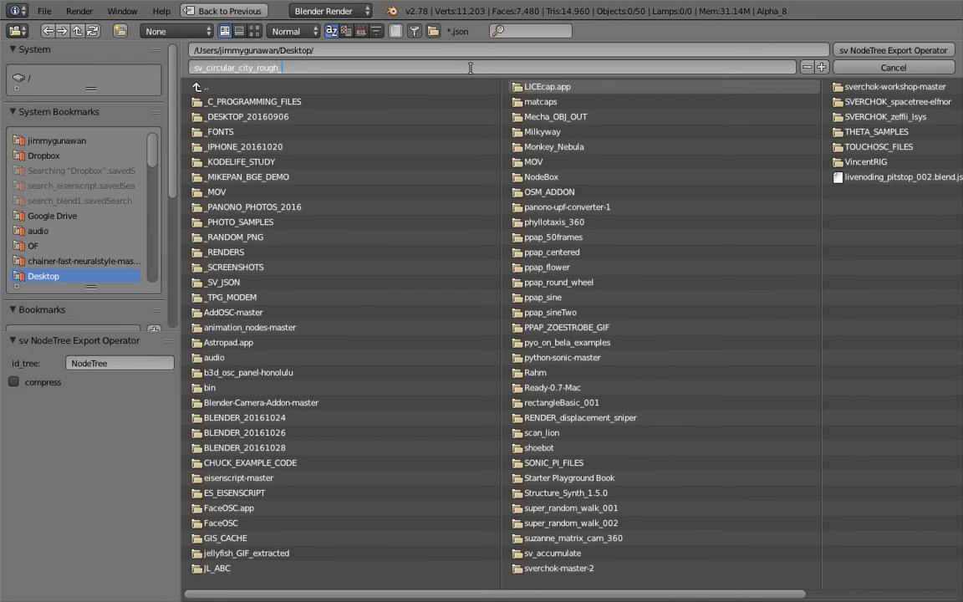
pyautogui.press('Return')
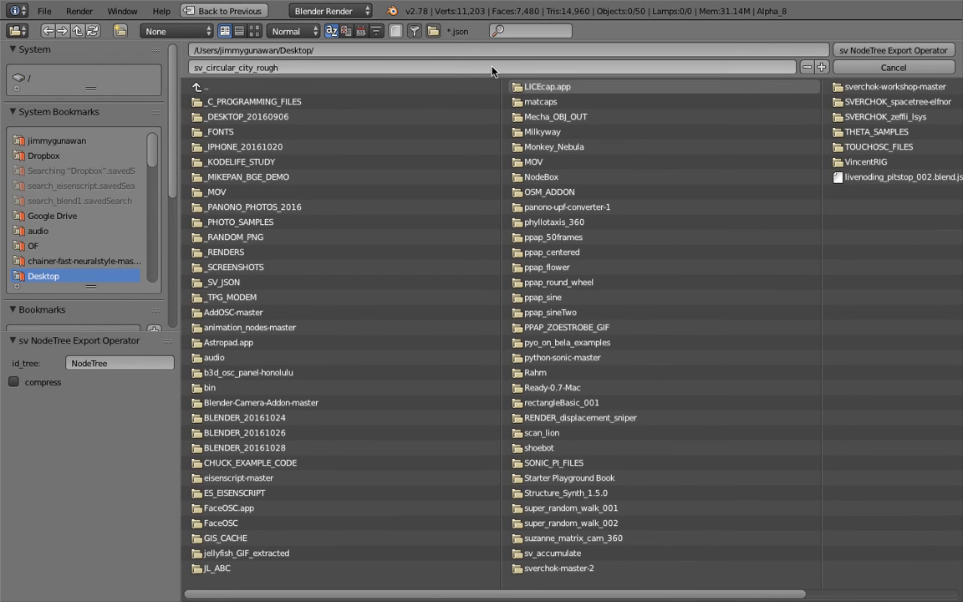
pyautogui.click(902, 51)
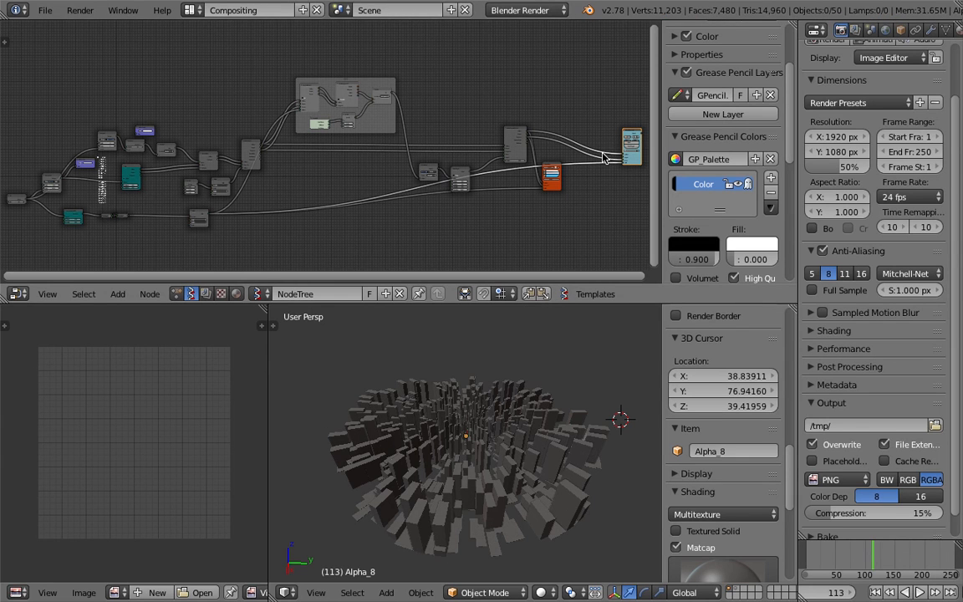
# Examine the finished circular city from afar and from close low angles among the buildings
pyautogui.moveTo(452, 159); pyautogui.dragTo(453, 151, button='middle')
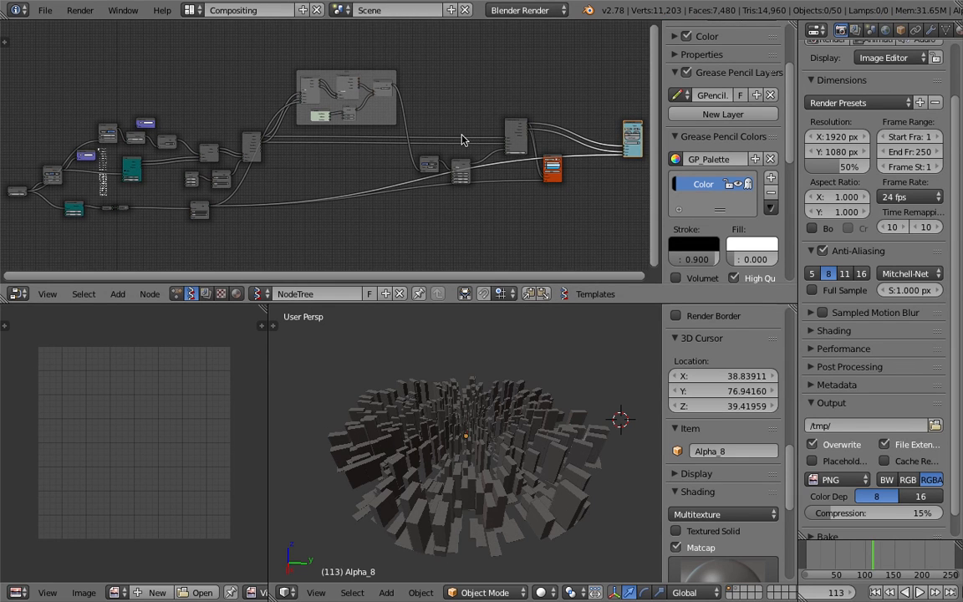
pyautogui.scroll(3, 434, 458)
pyautogui.moveTo(489, 488); pyautogui.dragTo(466, 447, button='middle')
pyautogui.scroll(3, 346, 455)
pyautogui.scroll(-9, 486, 458)
pyautogui.scroll(2, 462, 444)
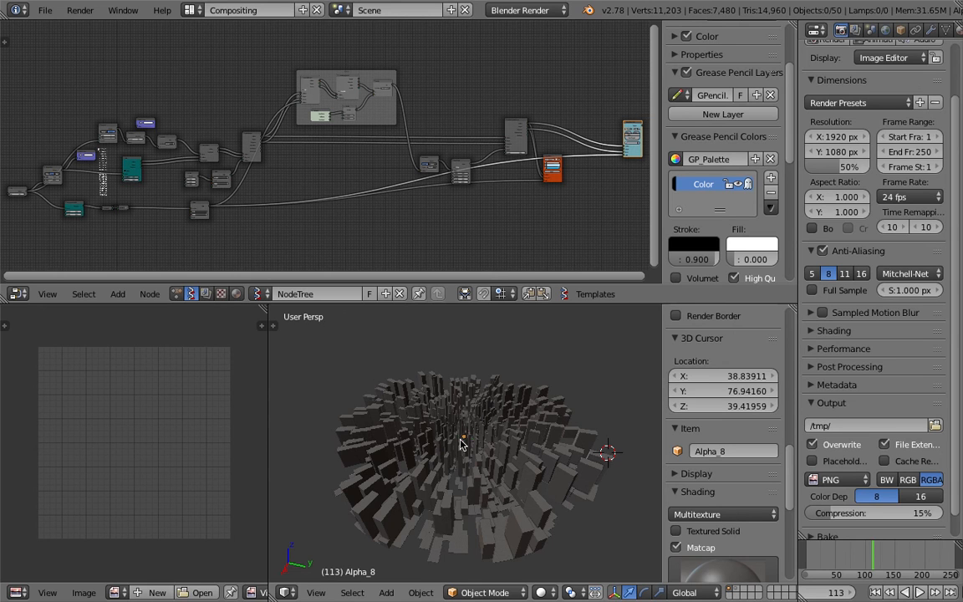
pyautogui.scroll(6, 459, 444)
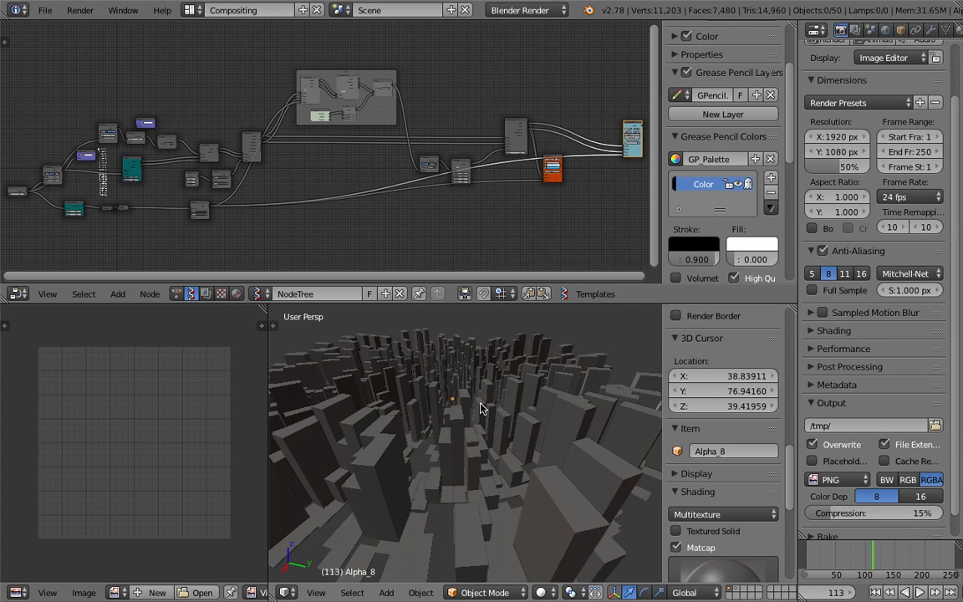
pyautogui.moveTo(480, 408); pyautogui.dragTo(491, 413, button='middle')
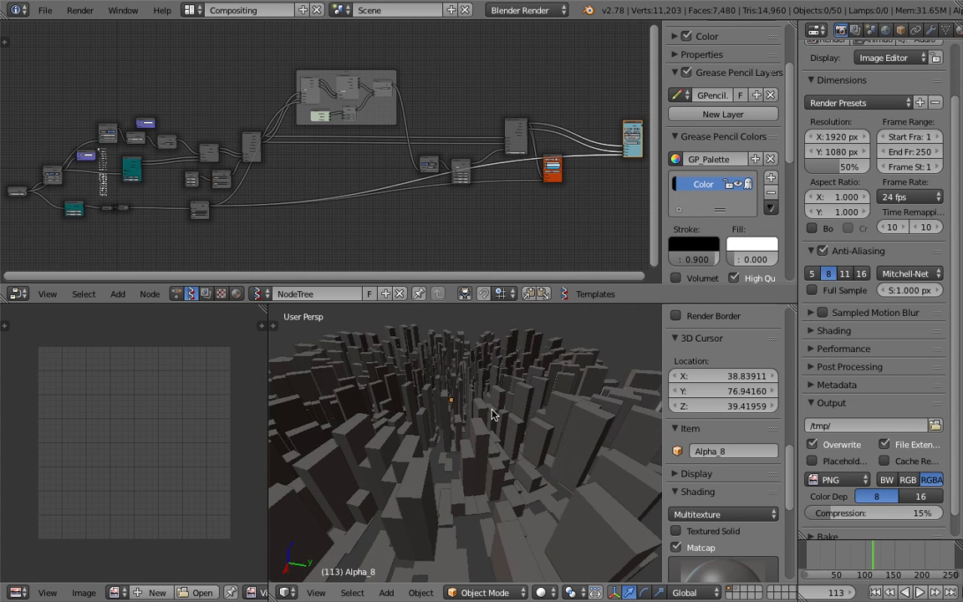